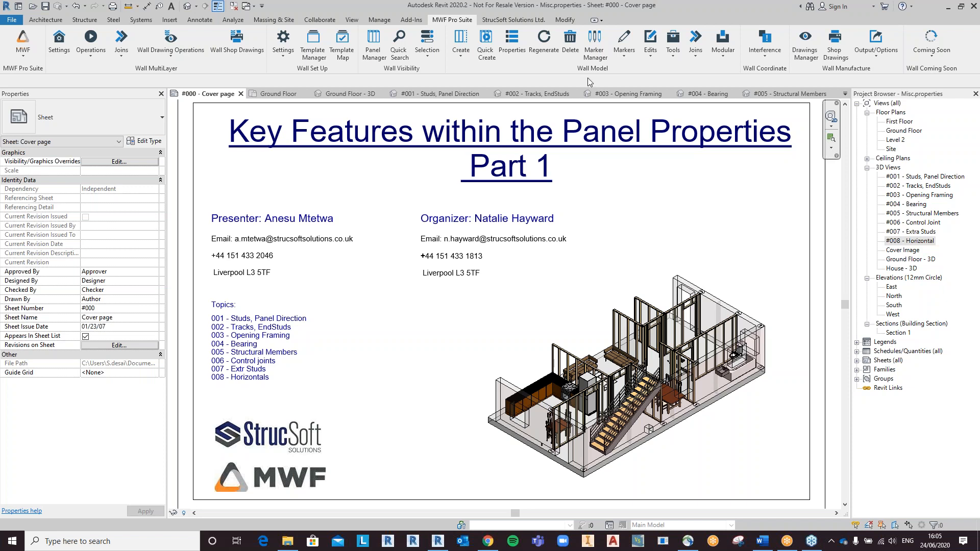
In the Ground Floor - 3D view, select the four exterior walls running alongside labels #001, #002, #004 and #005
click(341, 94)
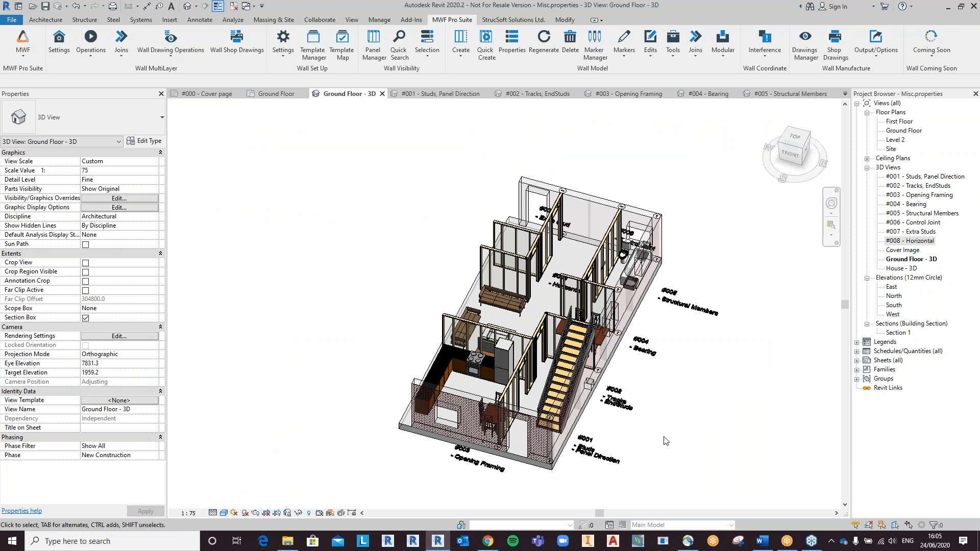
shift+middle_drag(567, 230, 612, 311)
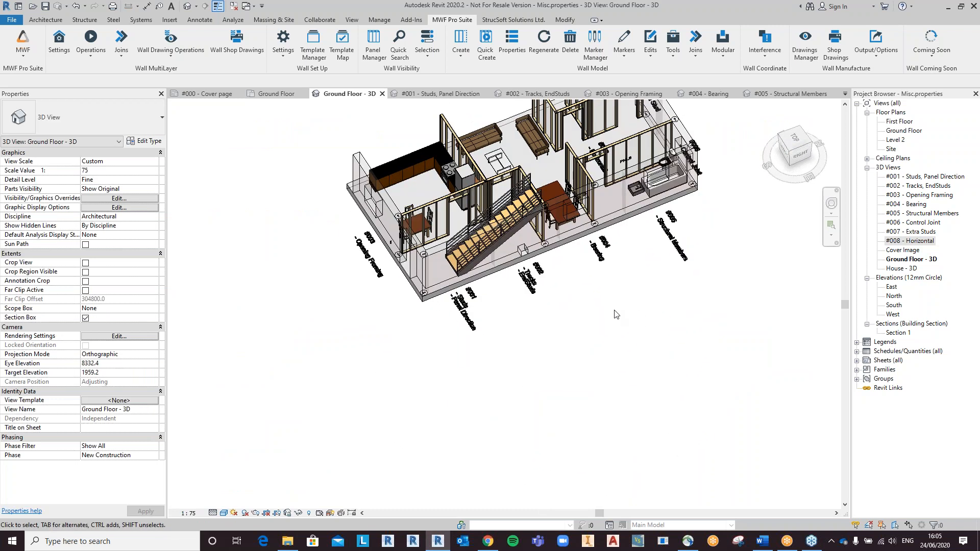
click(447, 281)
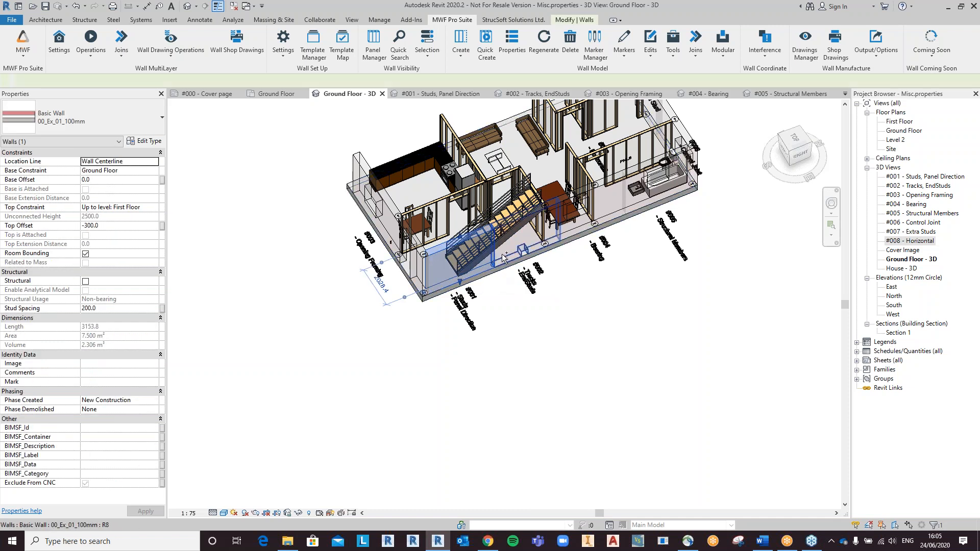
ctrl+click(575, 235)
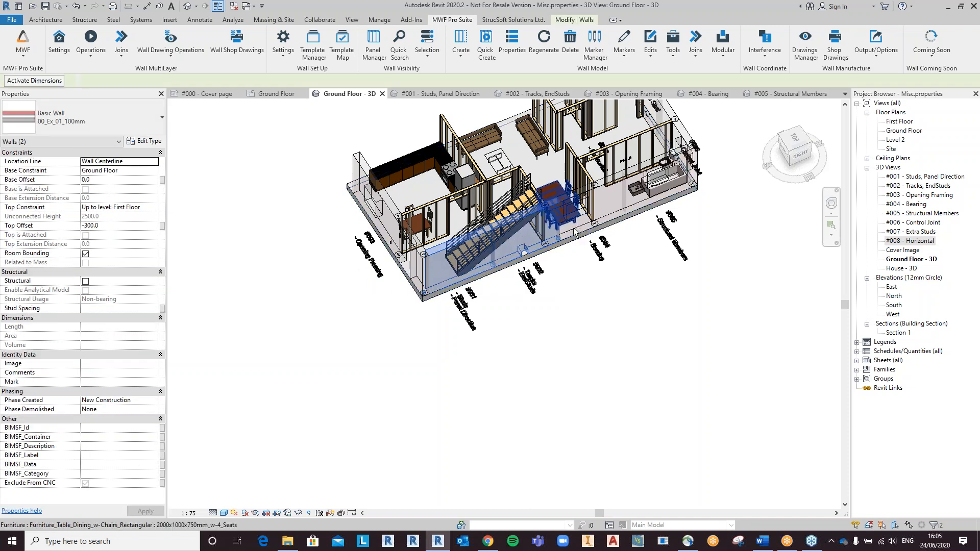
ctrl+click(645, 206)
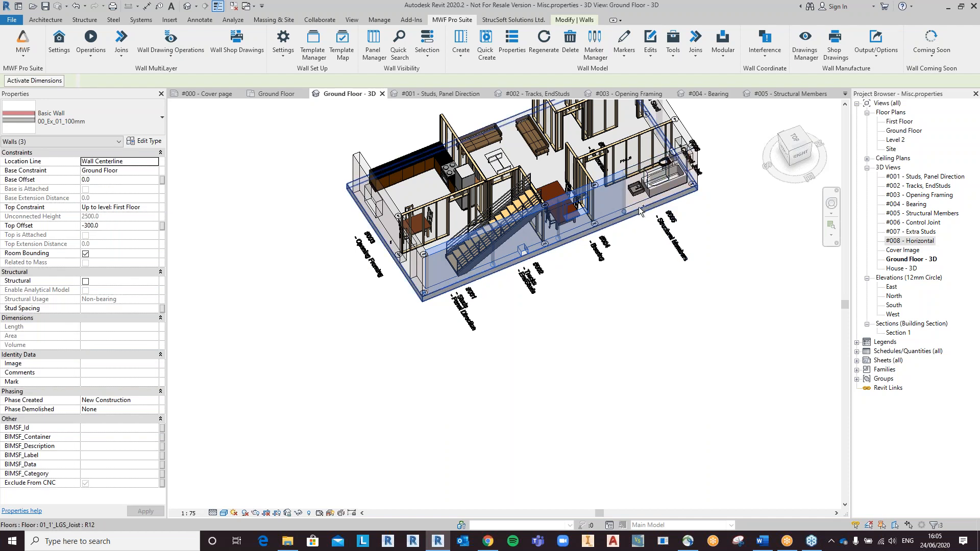
ctrl+click(641, 204)
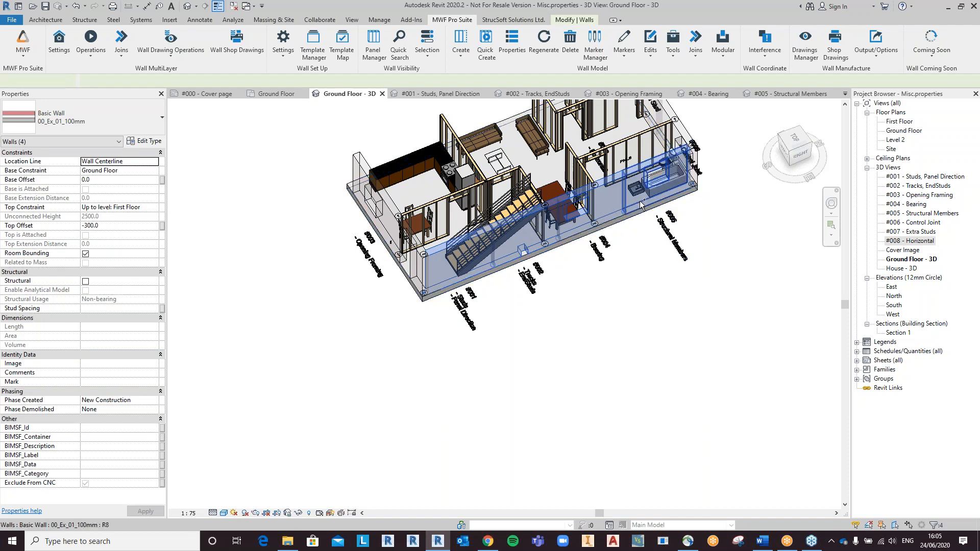
click(469, 42)
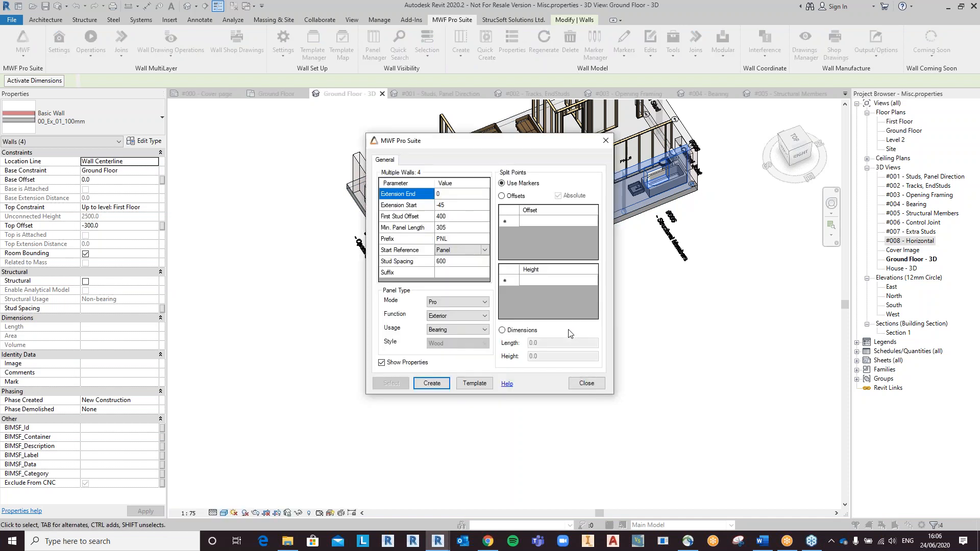
click(486, 384)
click(443, 148)
click(433, 174)
click(402, 186)
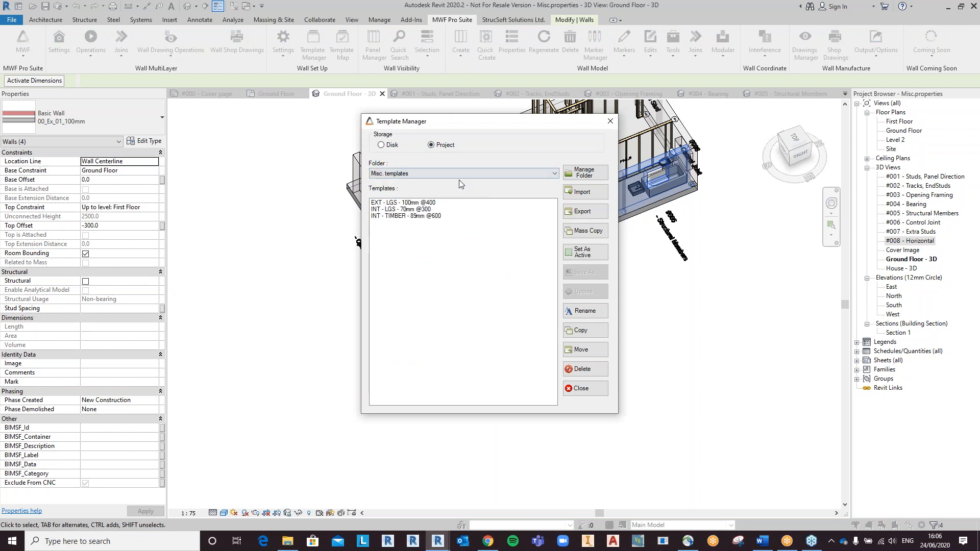
click(428, 203)
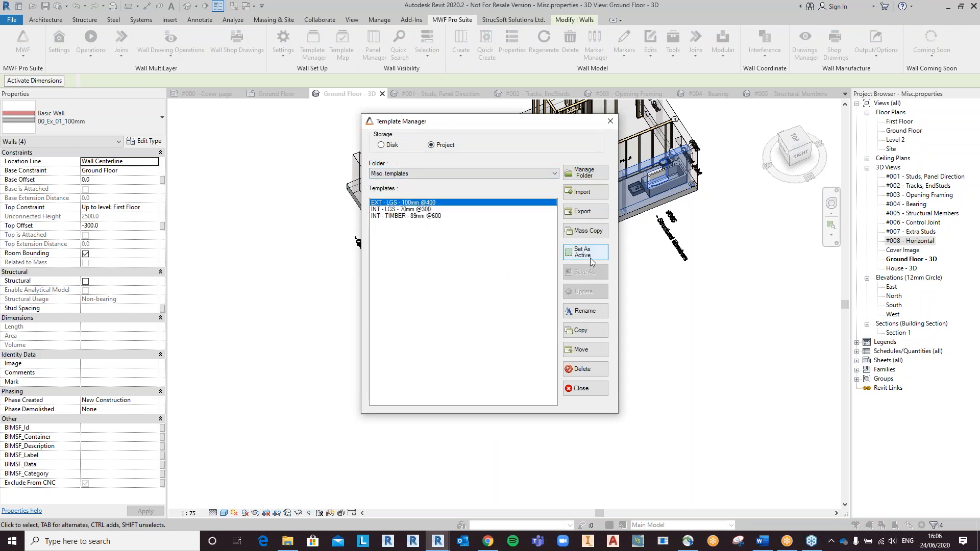
click(585, 252)
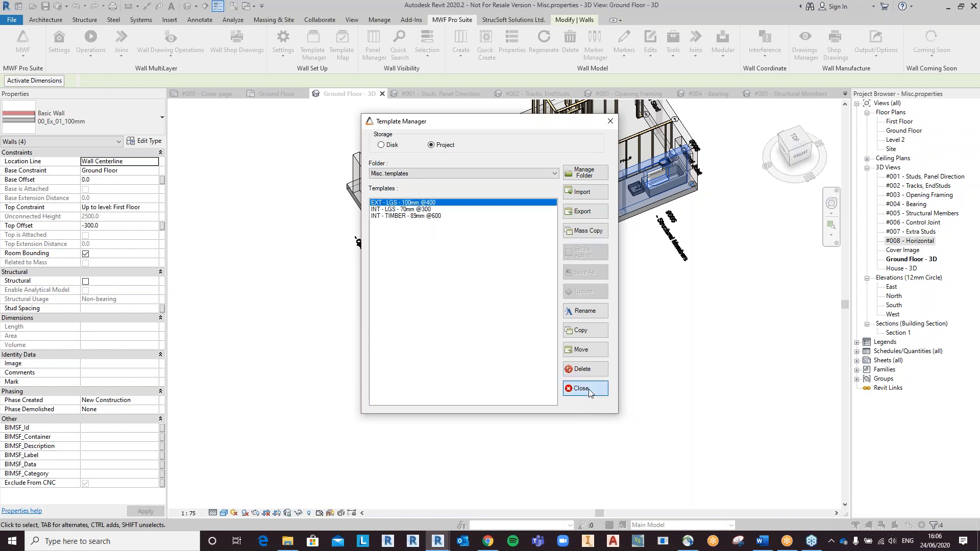
click(586, 389)
Create the framing panels on the four selected walls and clear the selection
click(431, 384)
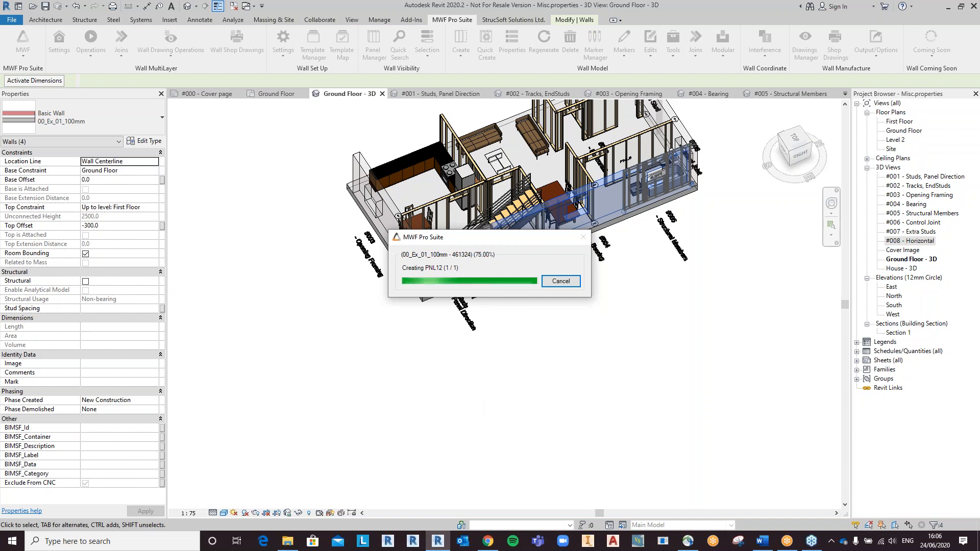
click(388, 372)
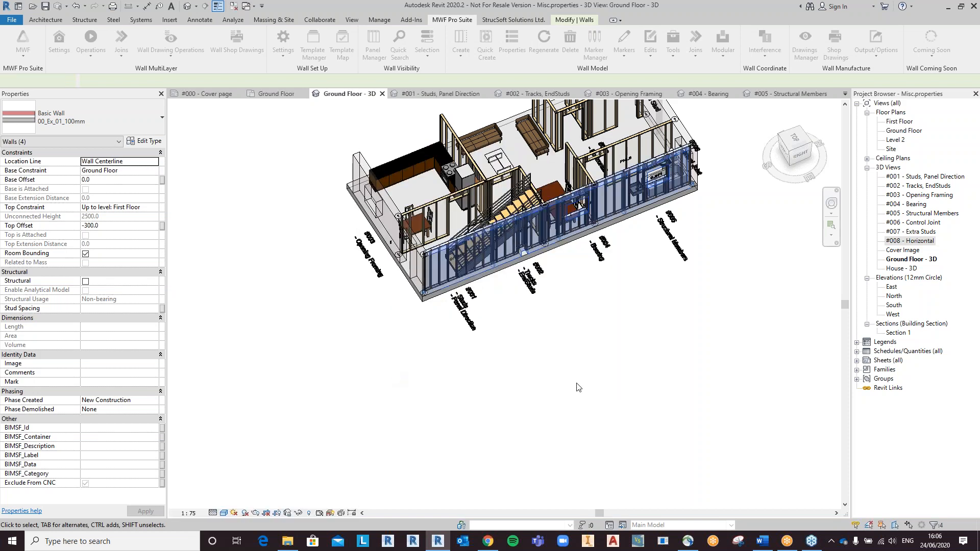
click(616, 376)
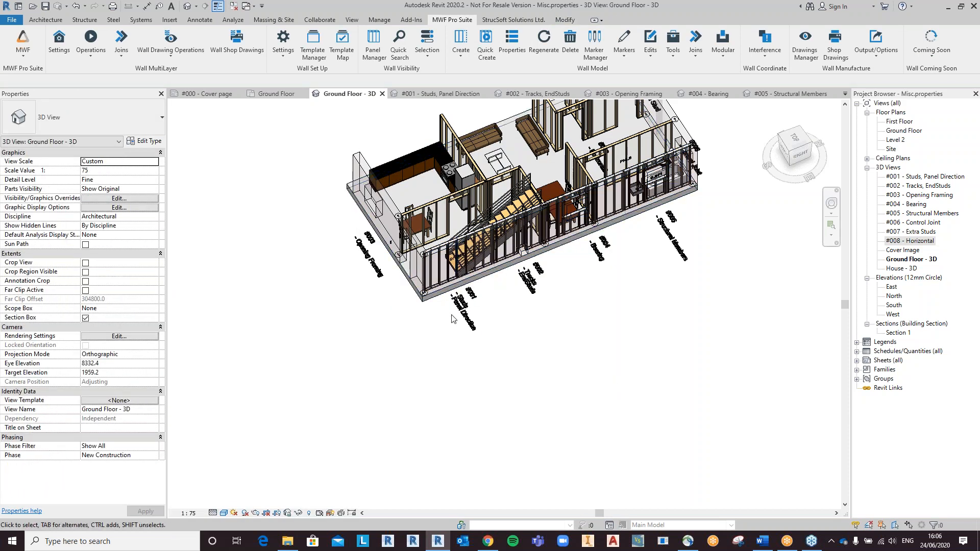
Select the framed wall beside label #001 in Ground Floor - 3D and show it in the #001 - Studs, Panel Direction view
scroll(490, 284, up, 4)
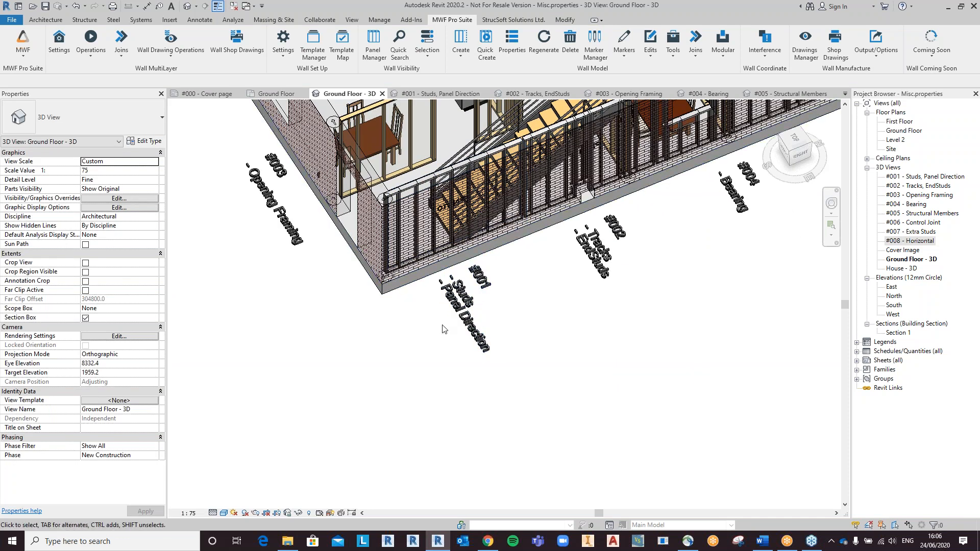
click(437, 93)
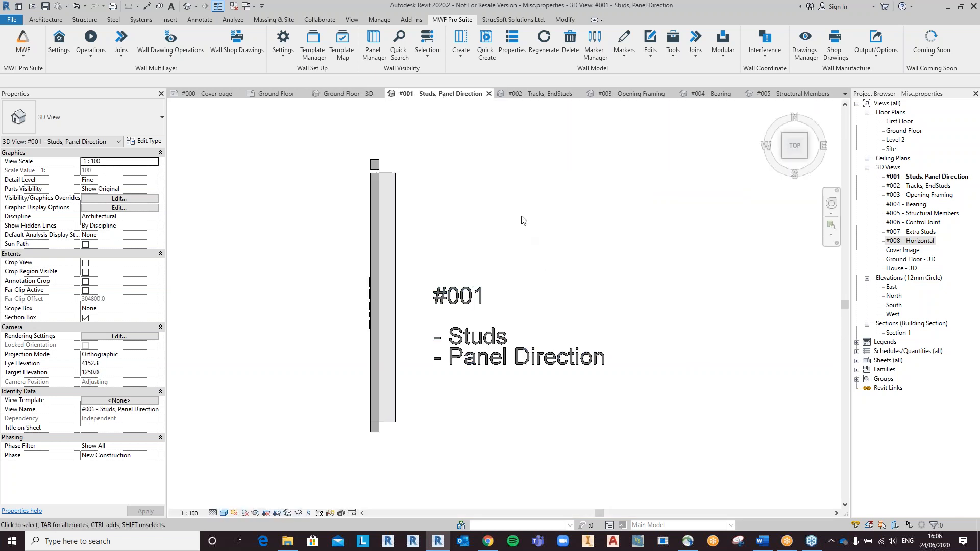
shift+middle_drag(535, 304, 338, 240)
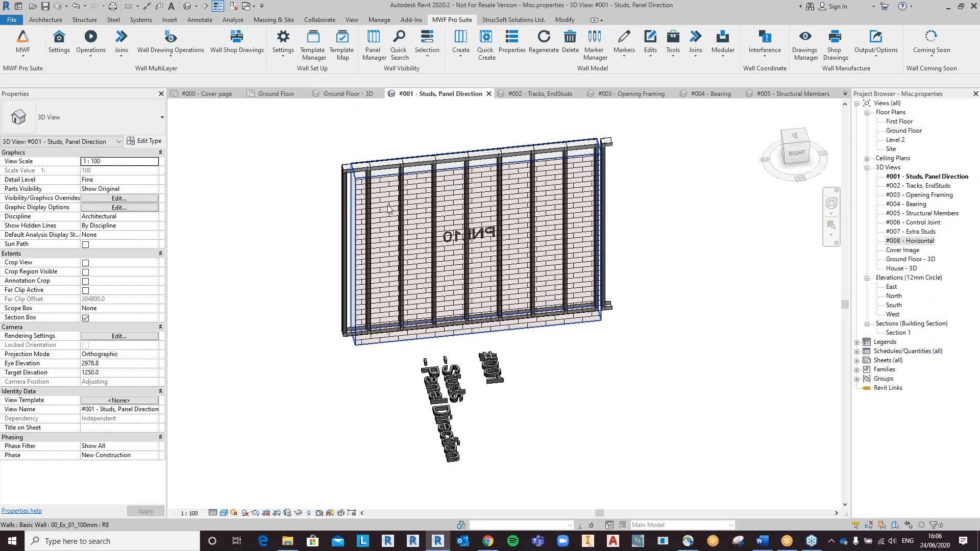
click(347, 93)
click(414, 266)
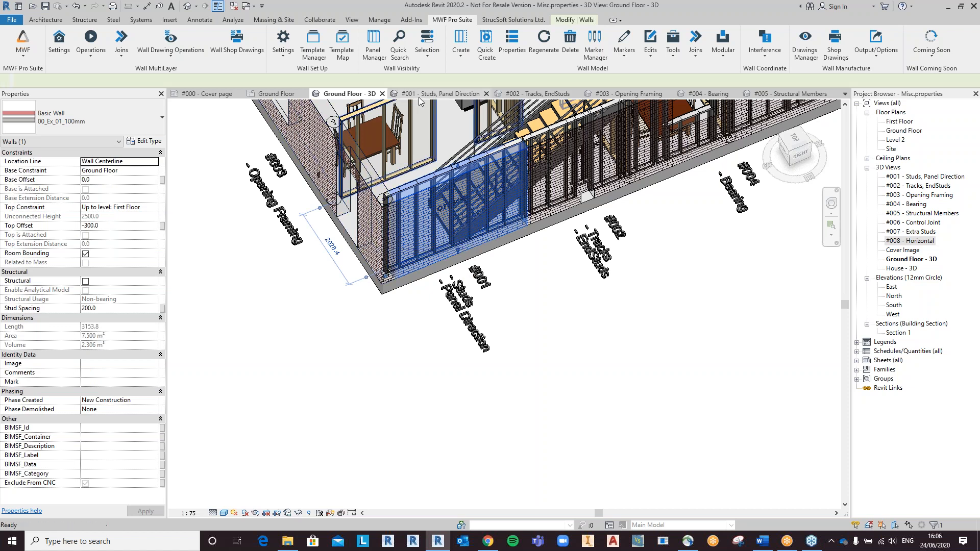
click(434, 94)
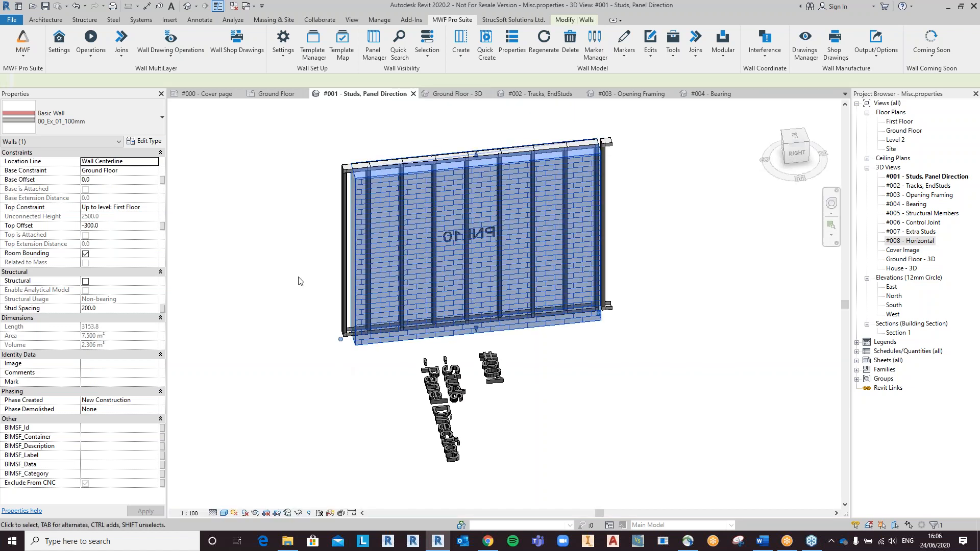
shift+middle_drag(562, 374, 553, 378)
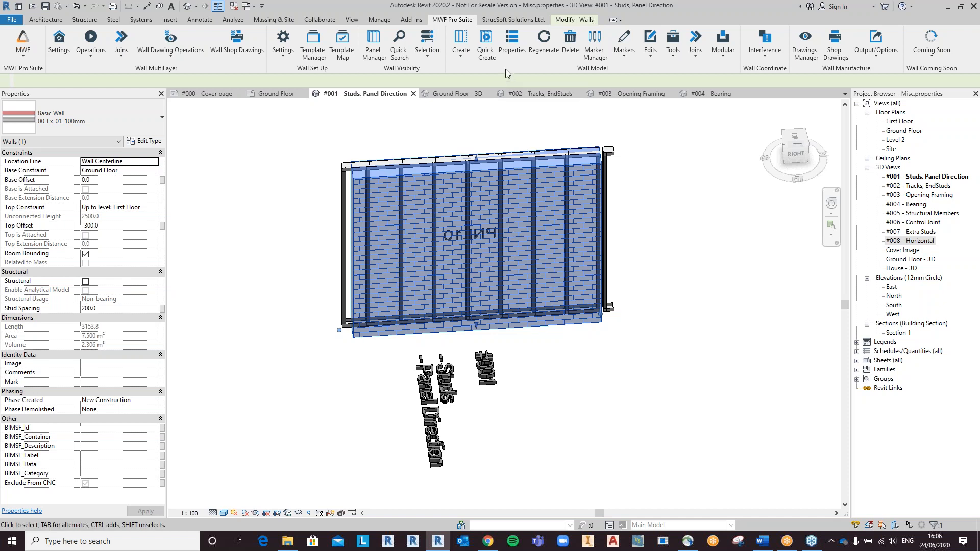
Set the stud spacing of panel PNL10 to 300 through its Panel Properties option and regenerate the panel
click(511, 42)
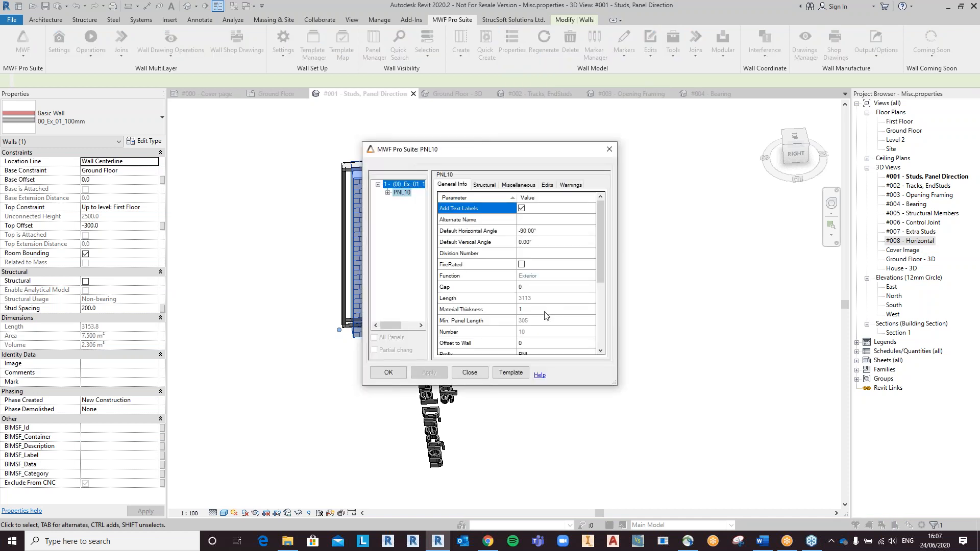
drag(614, 383, 686, 426)
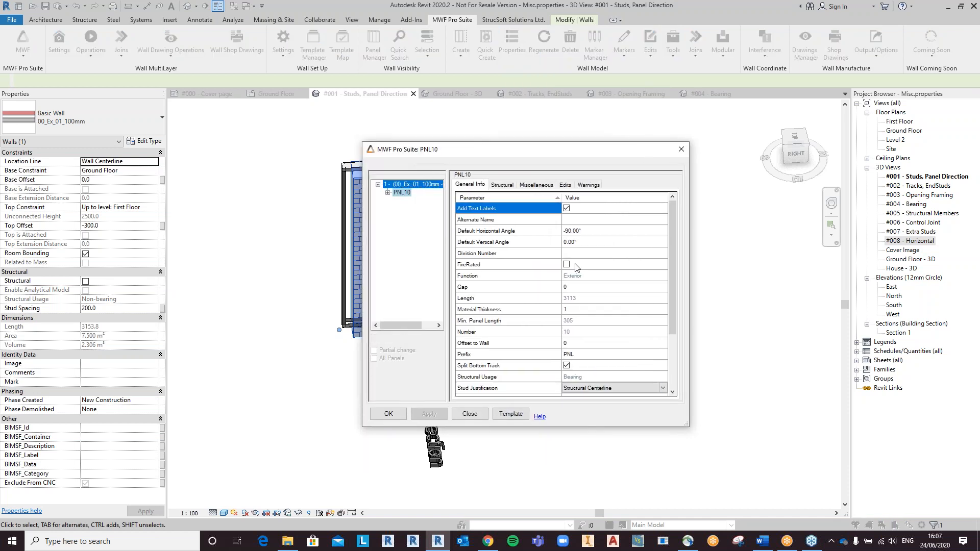
click(511, 187)
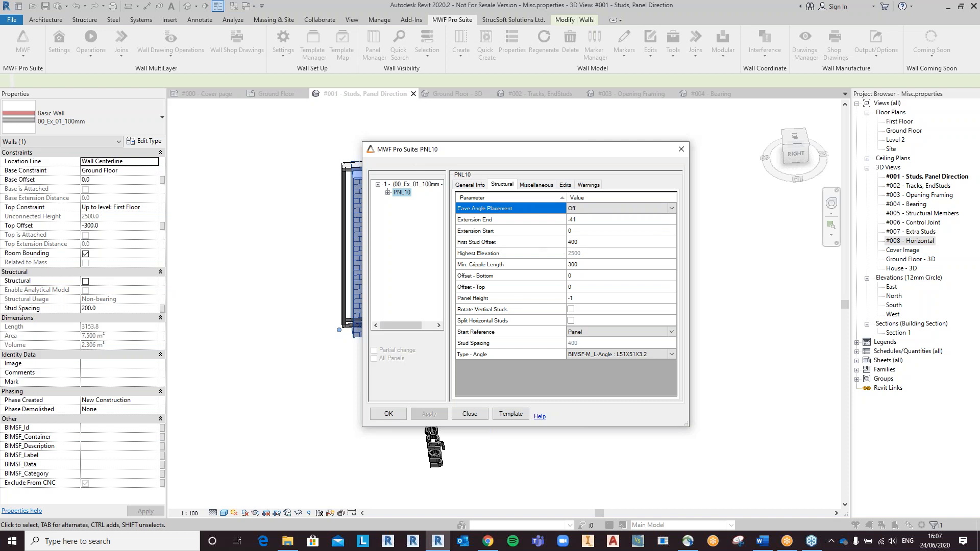
click(586, 246)
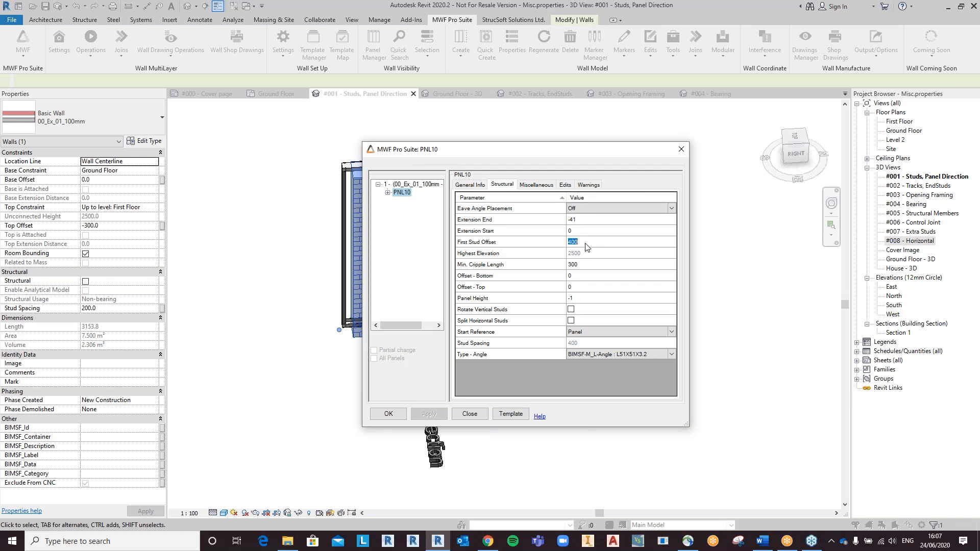
click(536, 185)
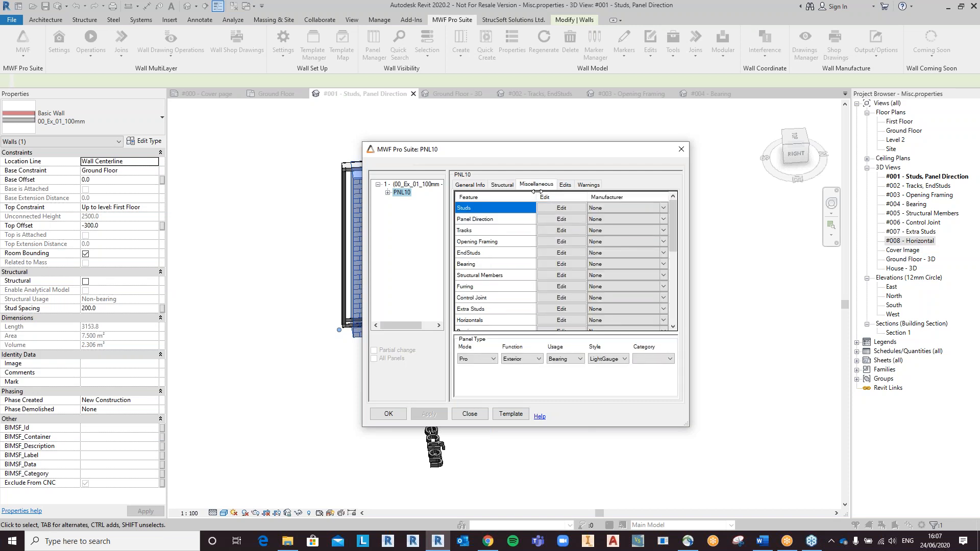
click(563, 209)
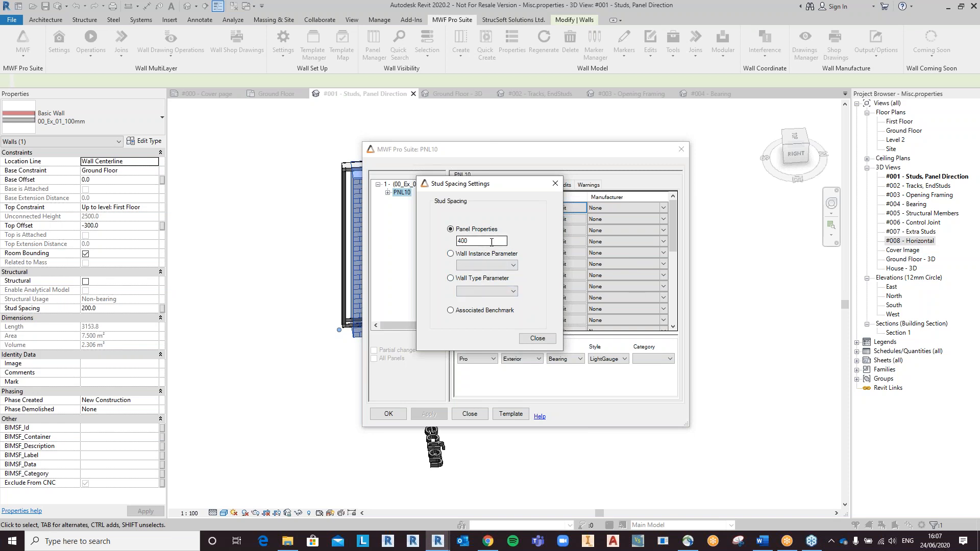
click(462, 241)
drag(488, 242, 451, 240)
text(3)
click(544, 343)
drag(521, 155, 795, 147)
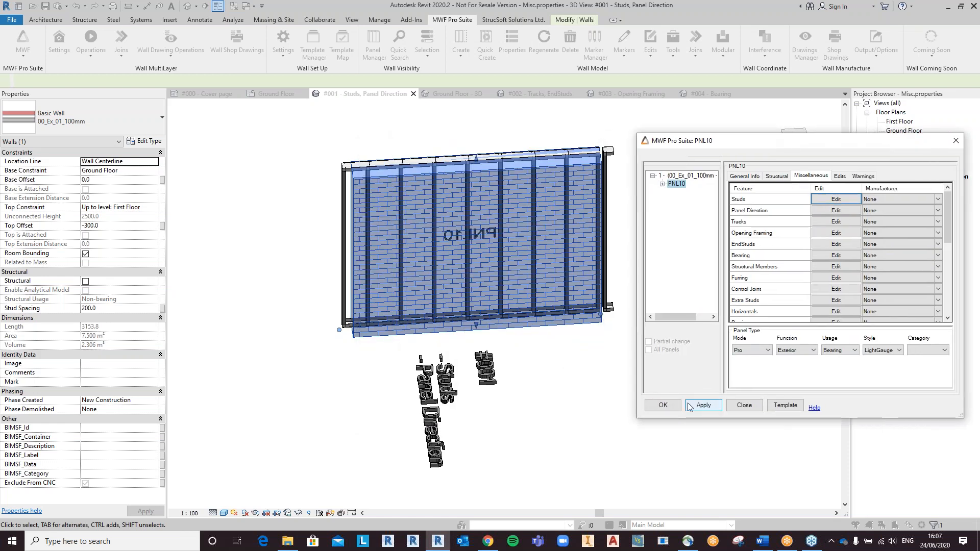
click(671, 407)
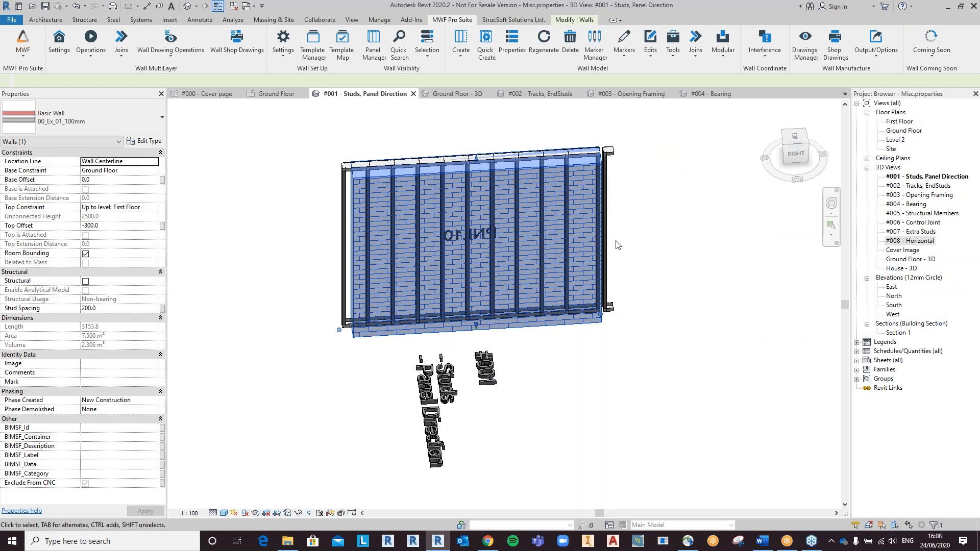
Drive PNL10's stud spacing from the wall instance parameter Stud Spacing and regenerate the panel
click(512, 54)
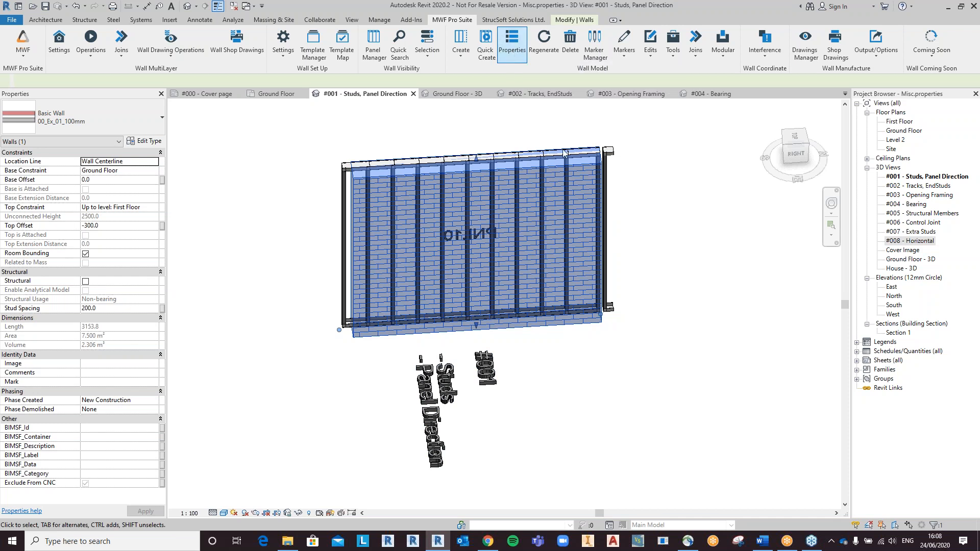
click(500, 163)
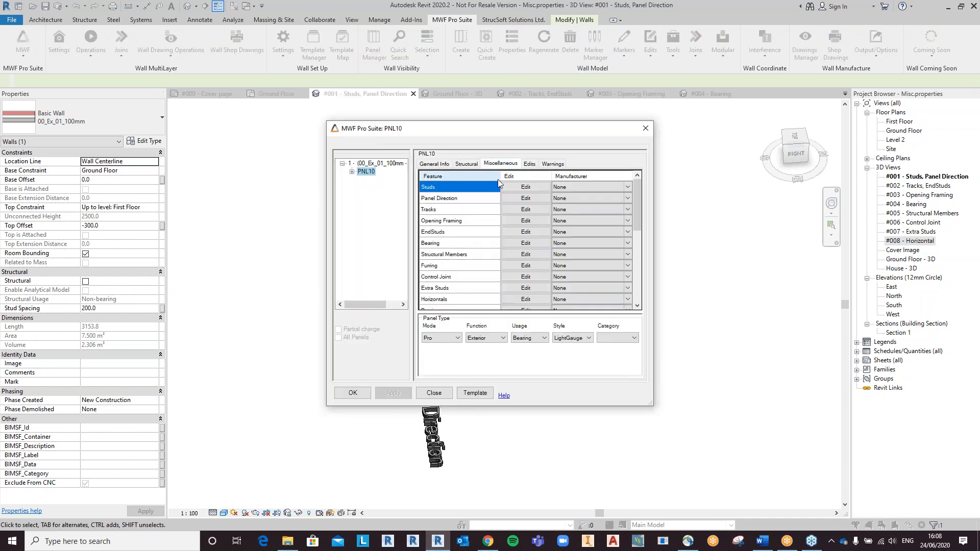
click(525, 187)
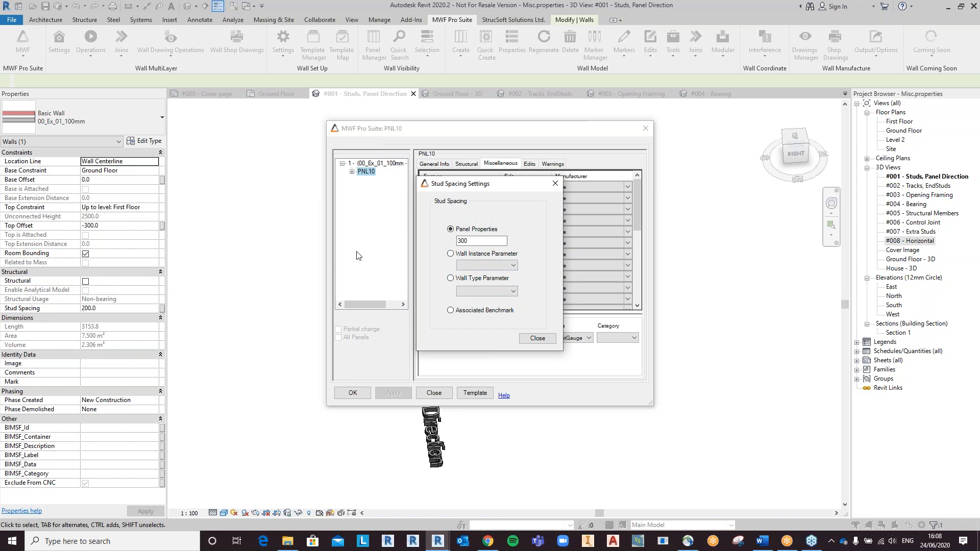
click(450, 253)
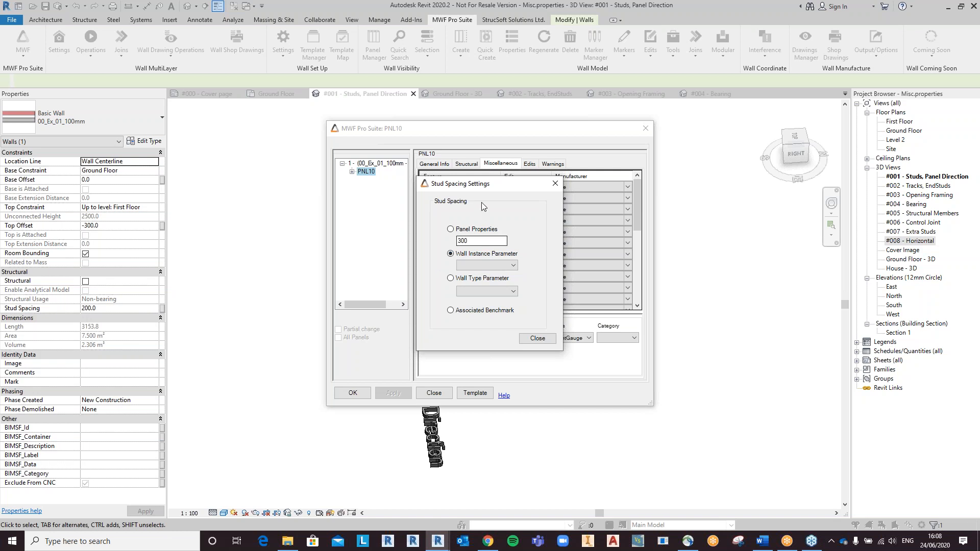
click(473, 266)
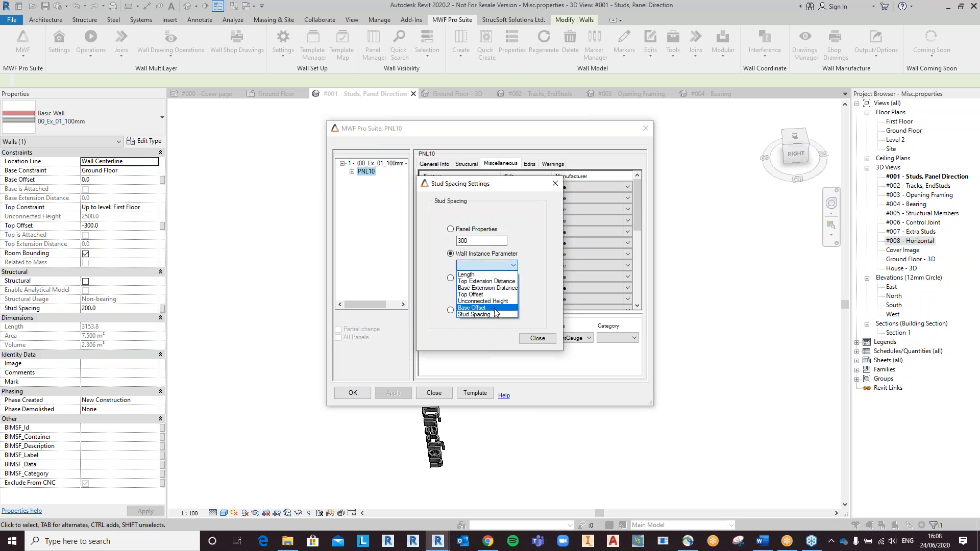
click(493, 314)
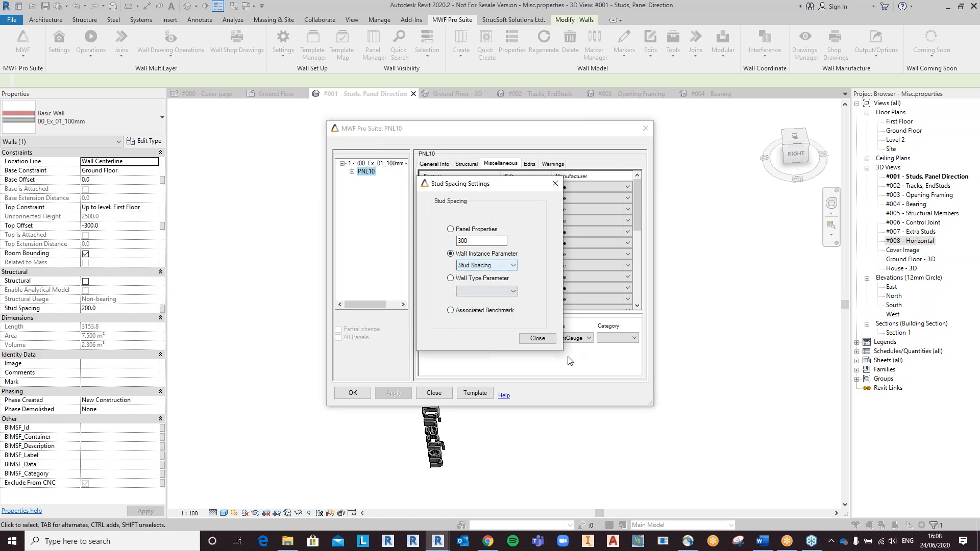
click(537, 338)
drag(510, 133, 817, 132)
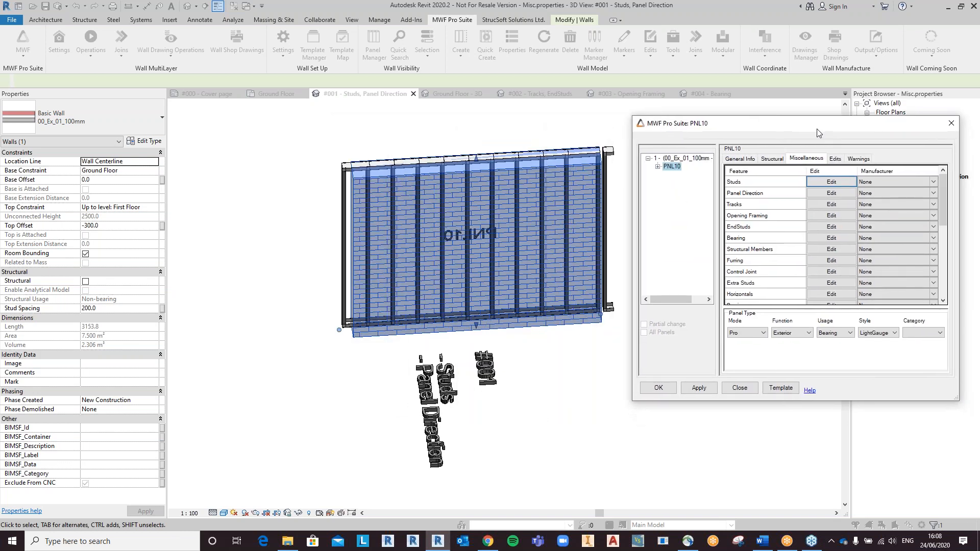
click(658, 389)
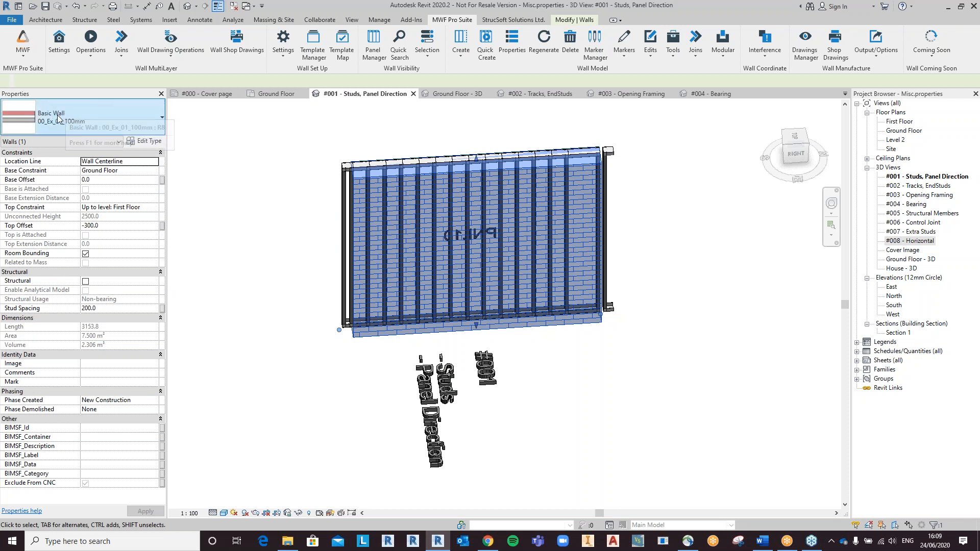
Check the Wall Type Spacing value in the type properties of PNL10's wall
click(149, 143)
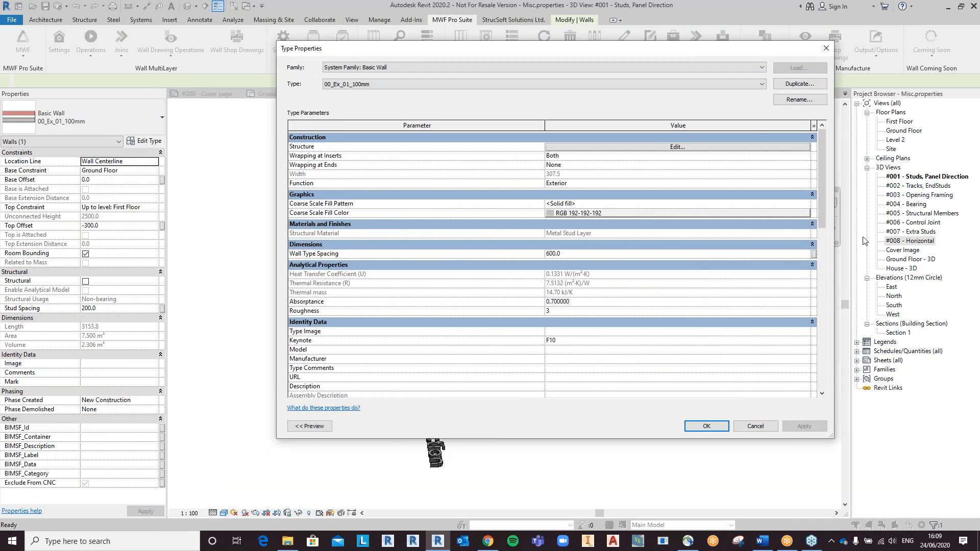
drag(823, 200, 845, 185)
click(724, 427)
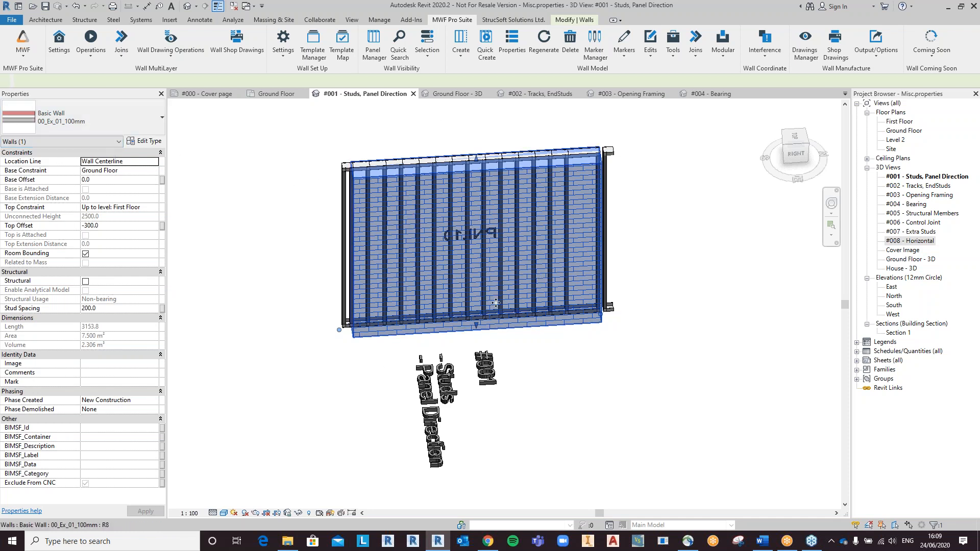
Drive PNL10's stud spacing from the wall type parameter Wall Type Spacing and regenerate the panel
click(541, 36)
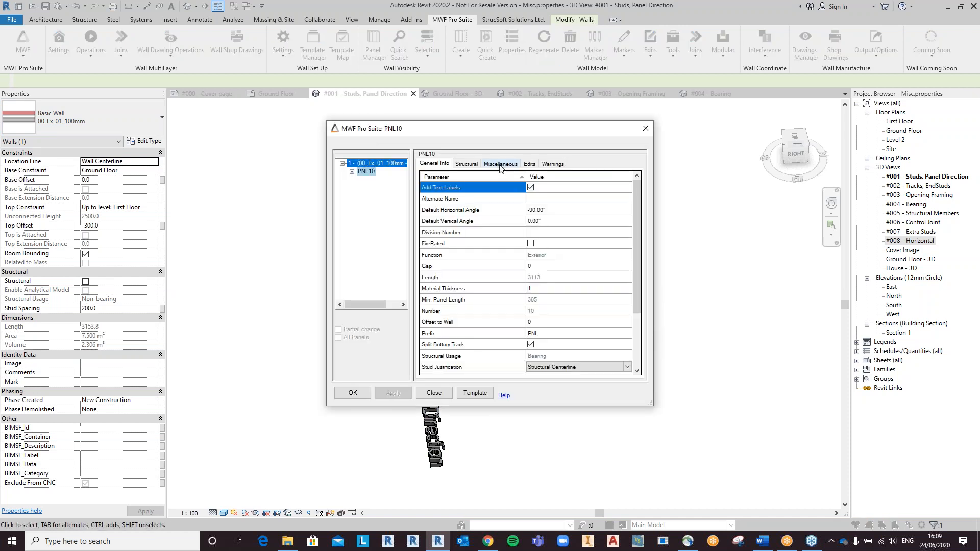
click(500, 163)
click(518, 188)
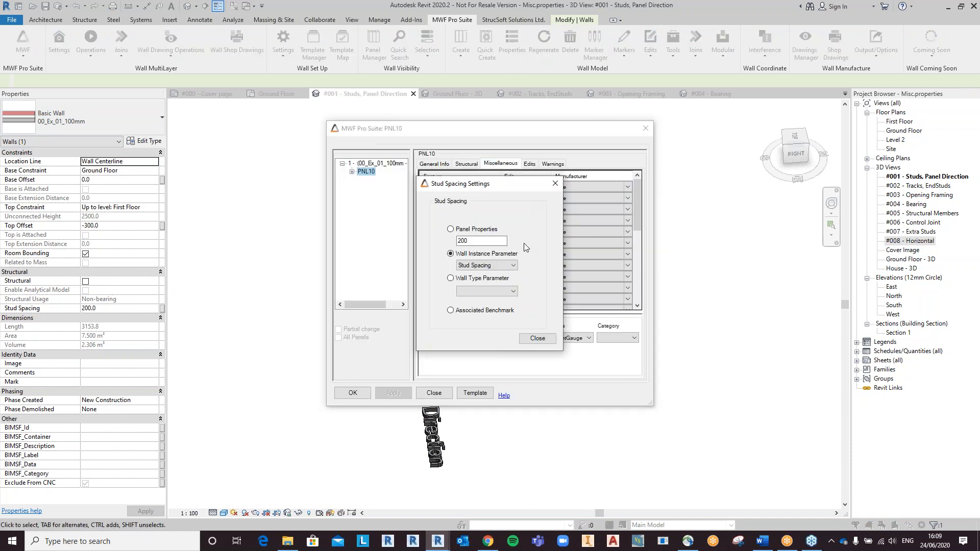
click(458, 280)
click(509, 291)
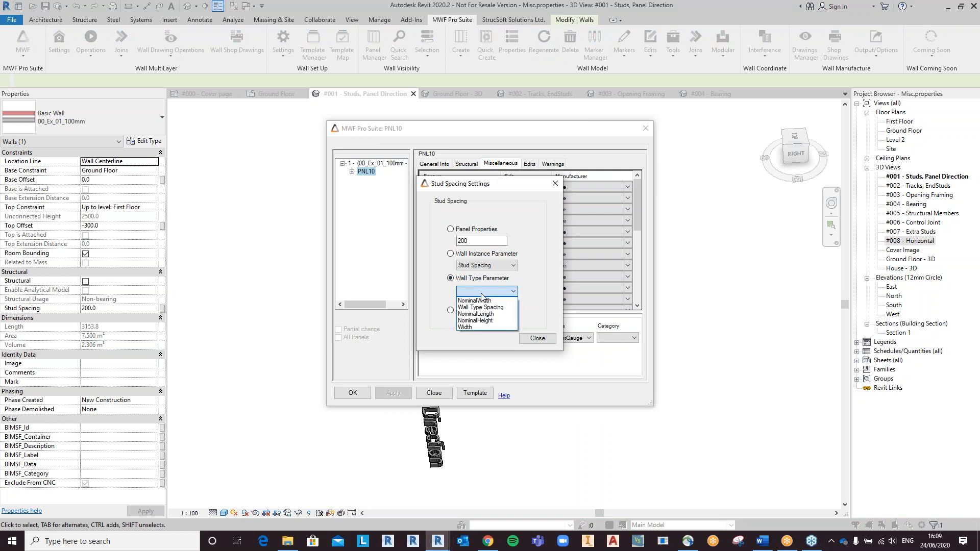
click(505, 307)
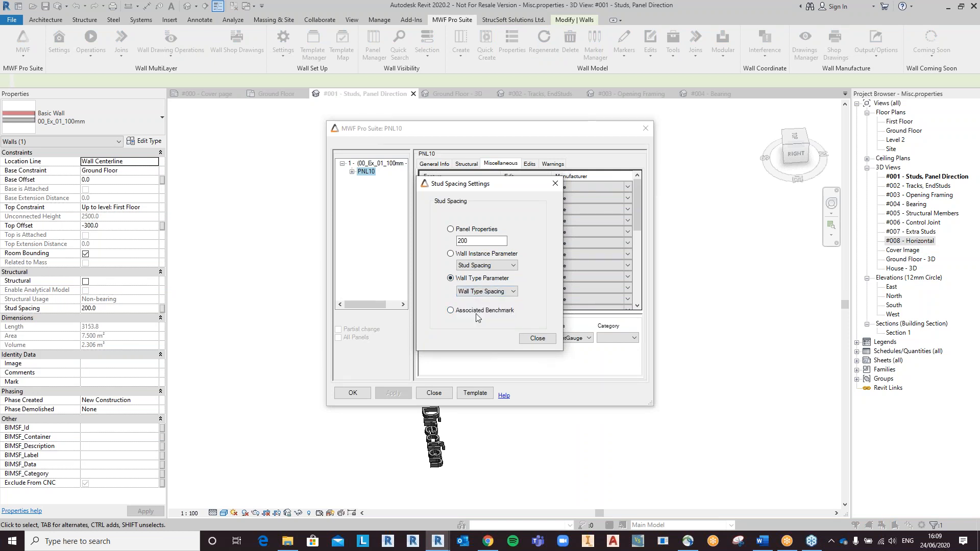
click(537, 338)
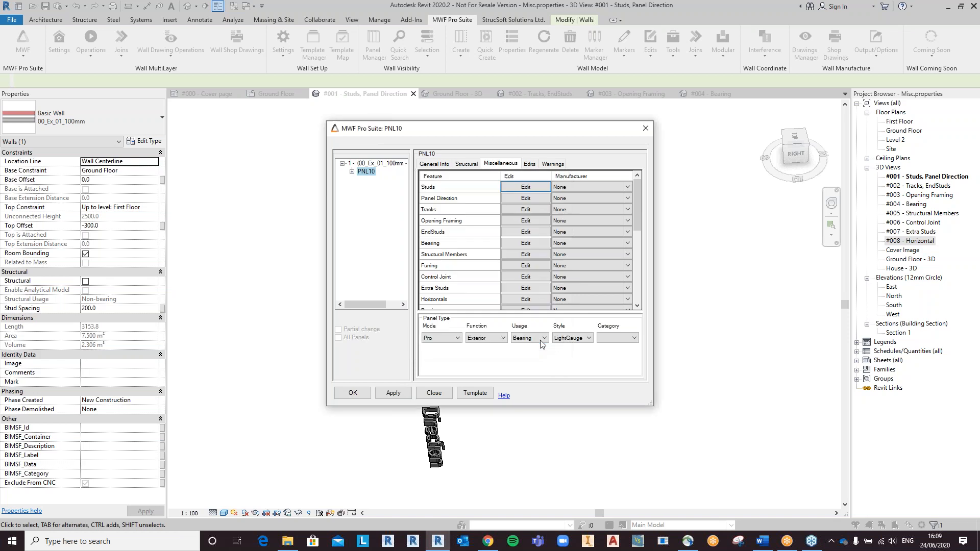
click(364, 394)
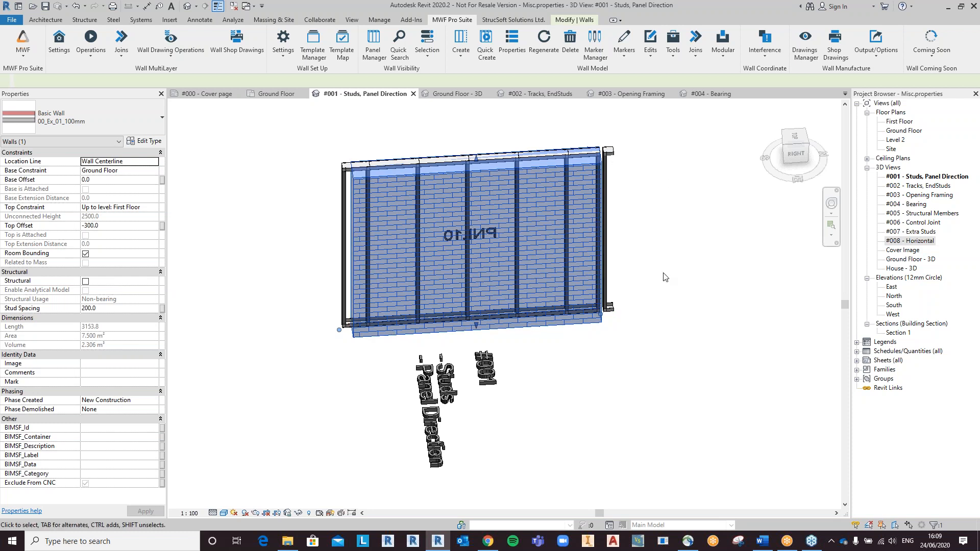
Set PNL10's panel direction to Left When Looking From Exterior with Use Locator enabled and regenerate the panel
click(512, 43)
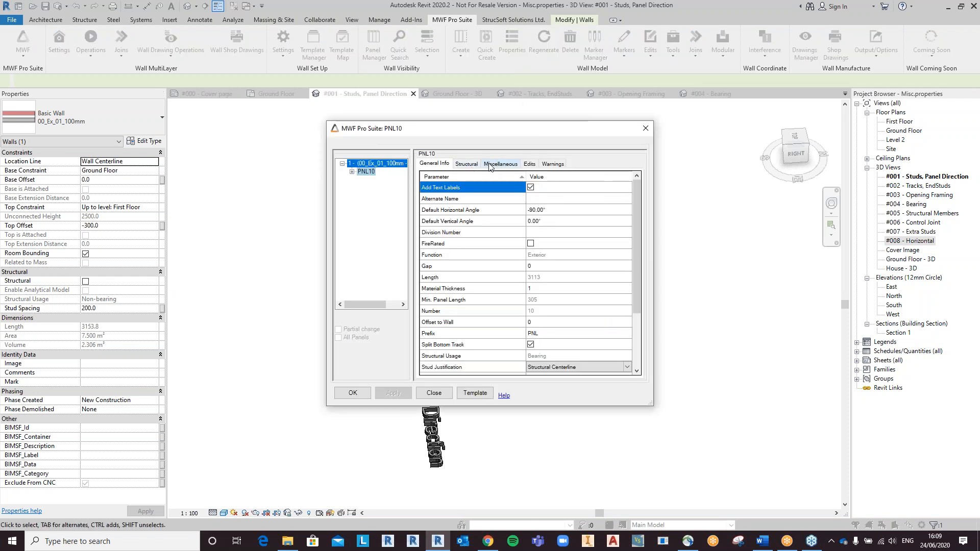
click(490, 164)
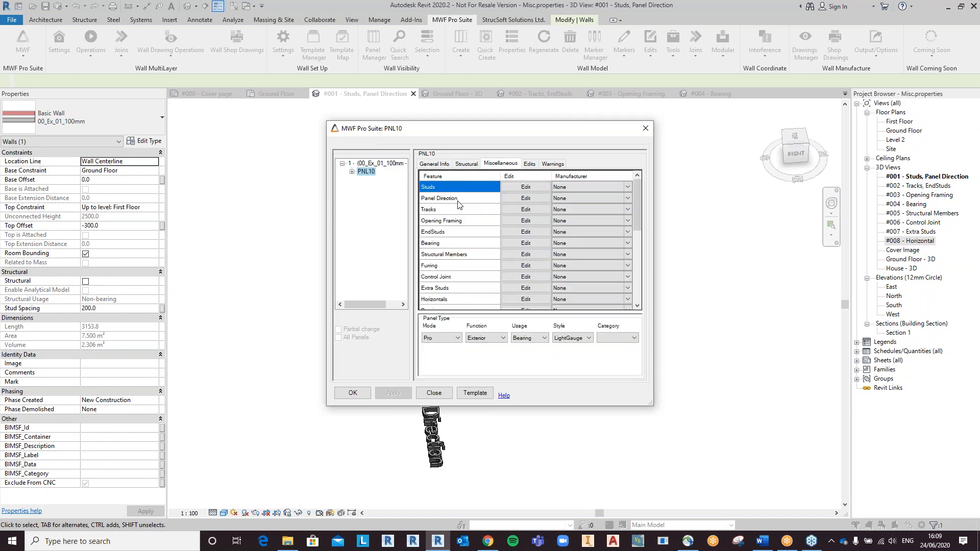
click(523, 203)
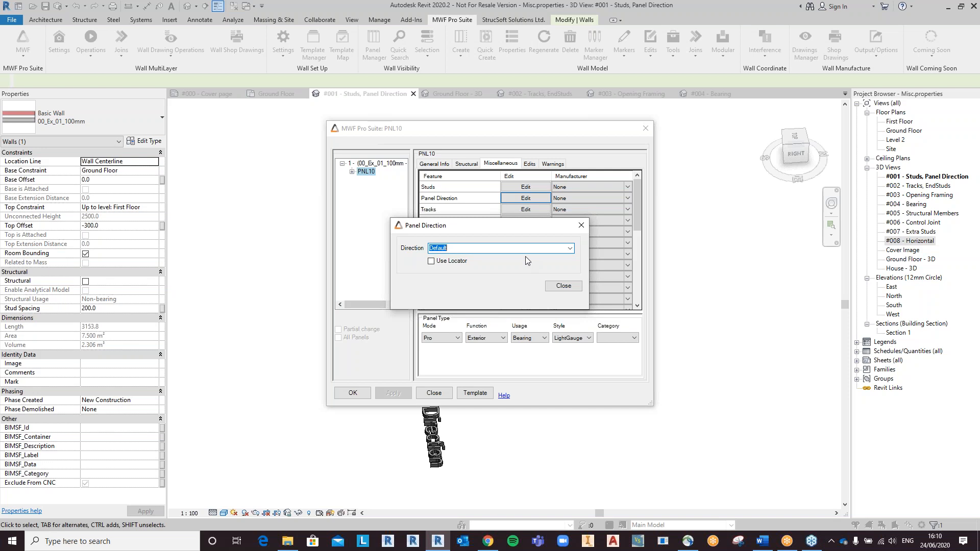
click(569, 249)
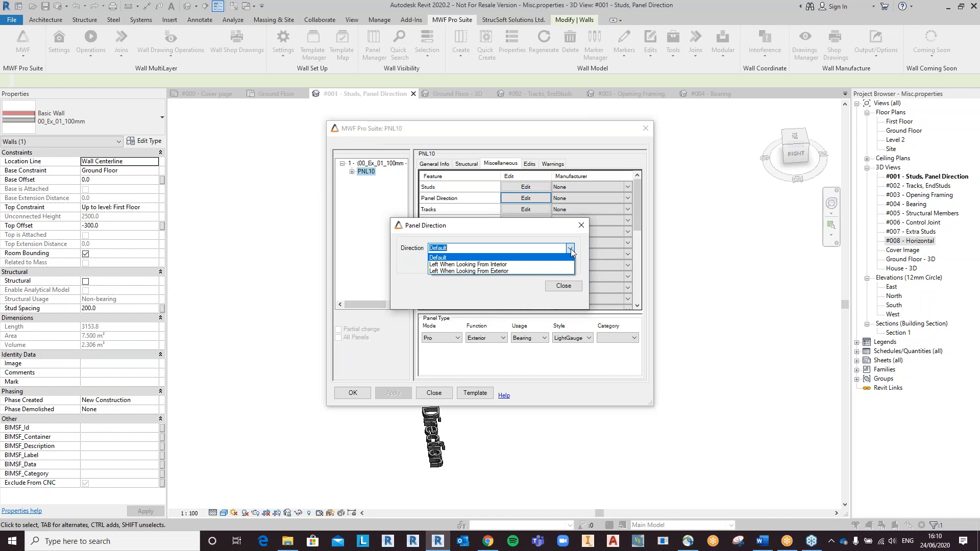
click(491, 270)
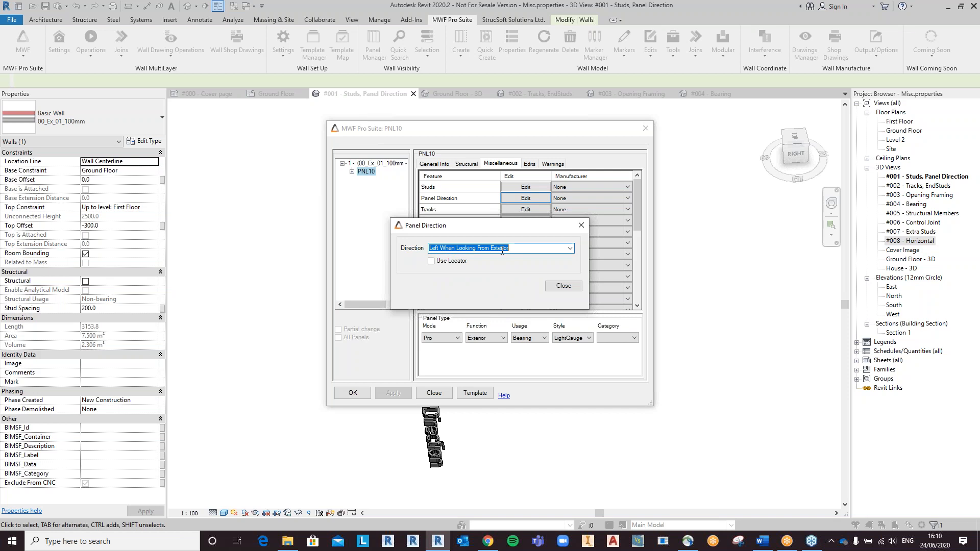
click(431, 262)
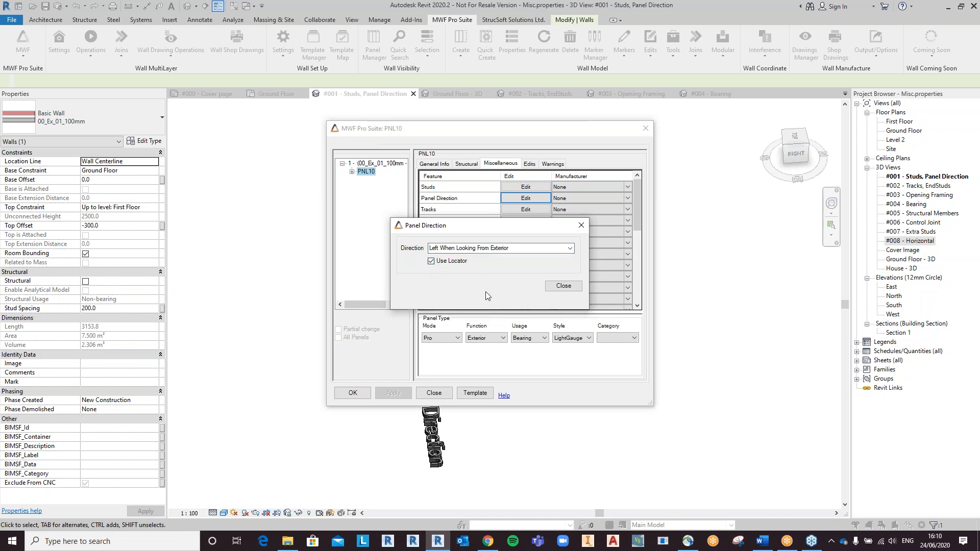
click(562, 287)
click(351, 393)
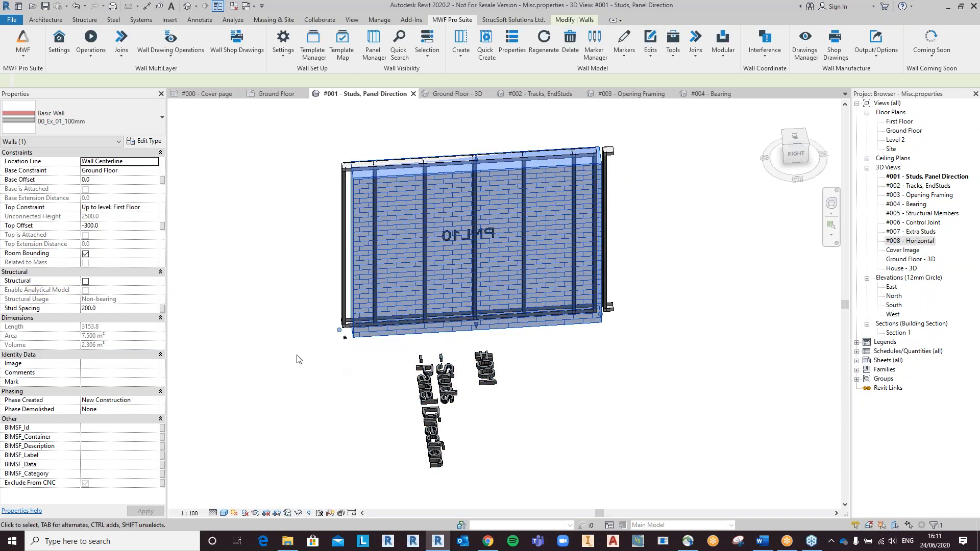
Select the panel locator beside the base corner of PNL10 and examine it up close
shift+middle_drag(283, 339, 325, 368)
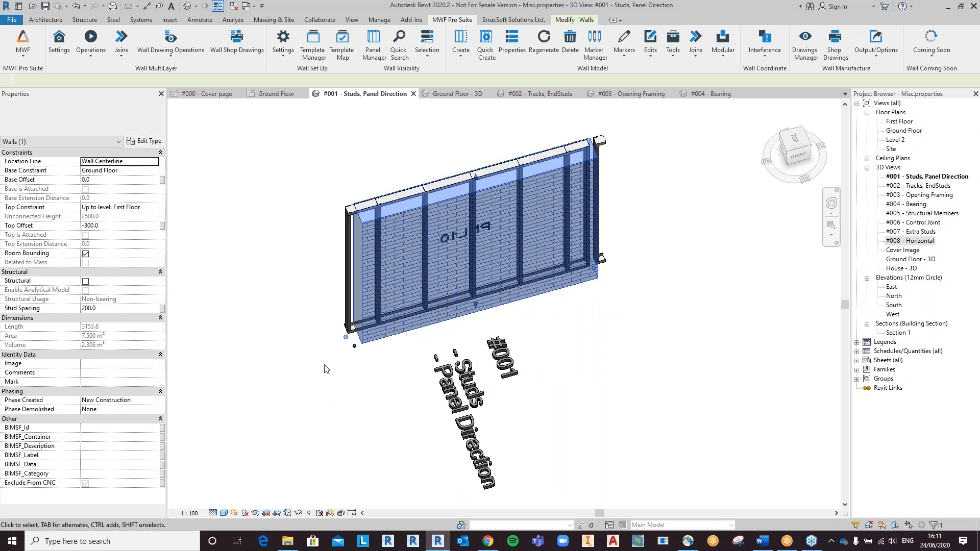
click(355, 347)
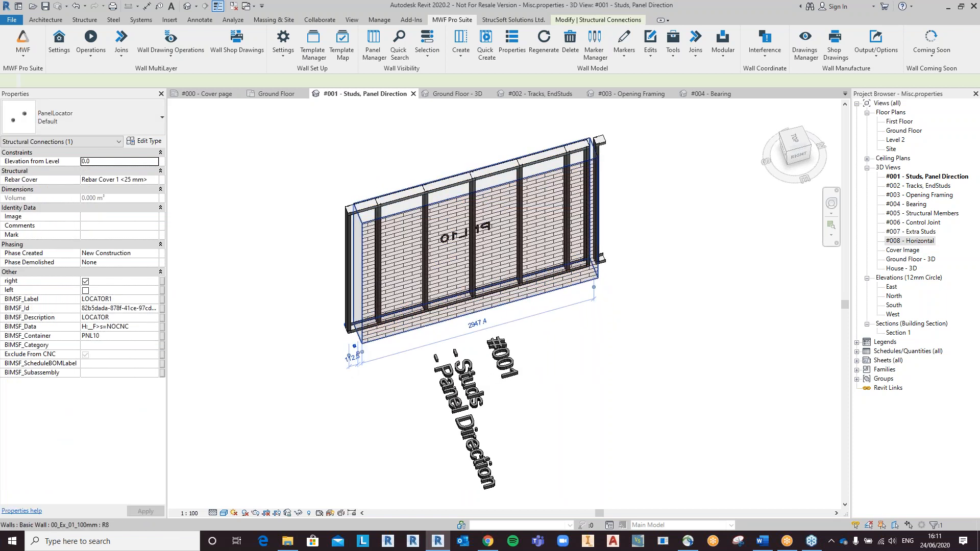
scroll(348, 339, up, 4)
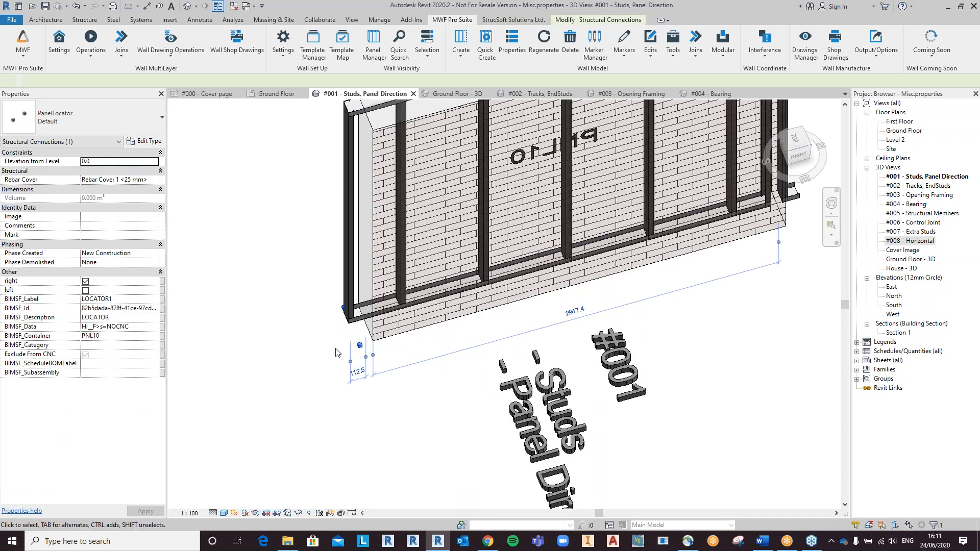
Inspect PNL10's locator and stud layout in the Ground Floor plan with its exterior wall selected
click(277, 95)
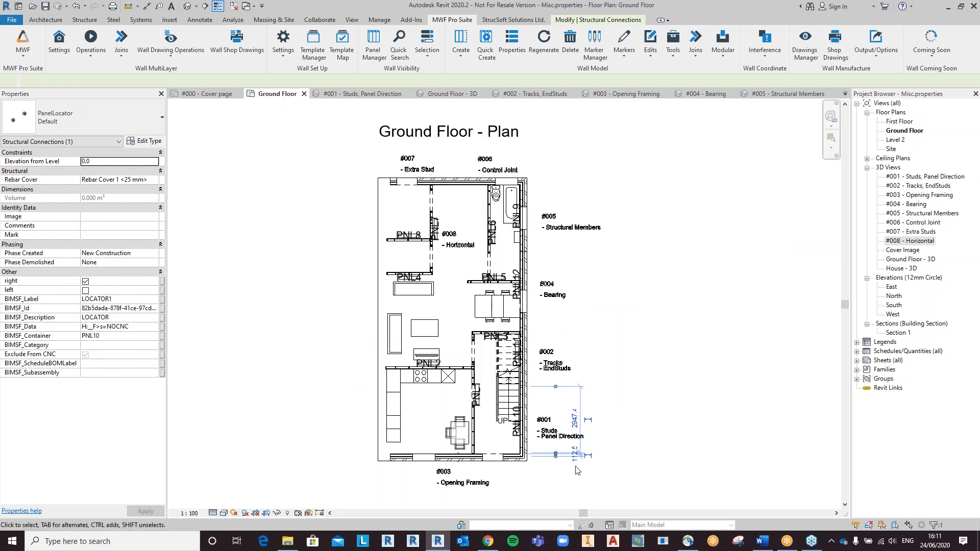
scroll(546, 348, up, 3)
scroll(545, 349, up, 5)
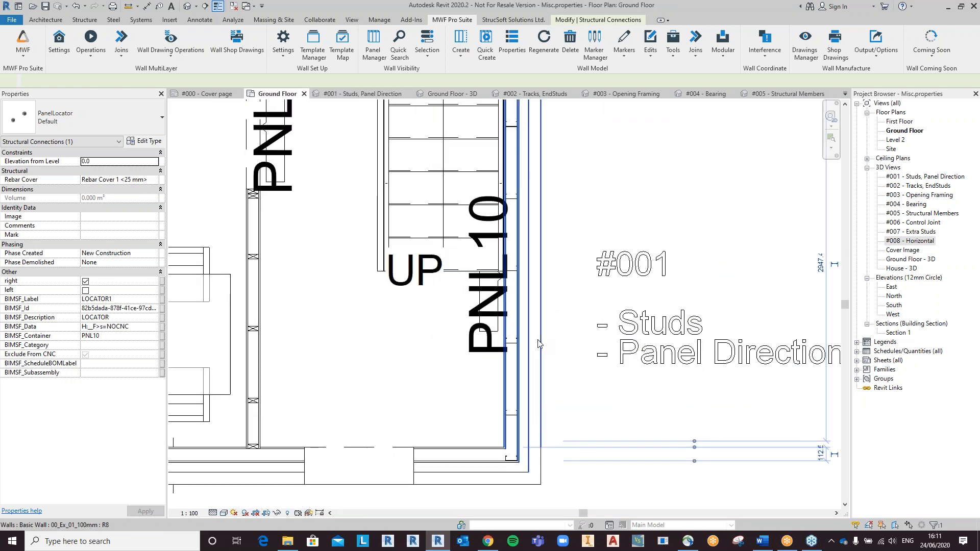
click(537, 395)
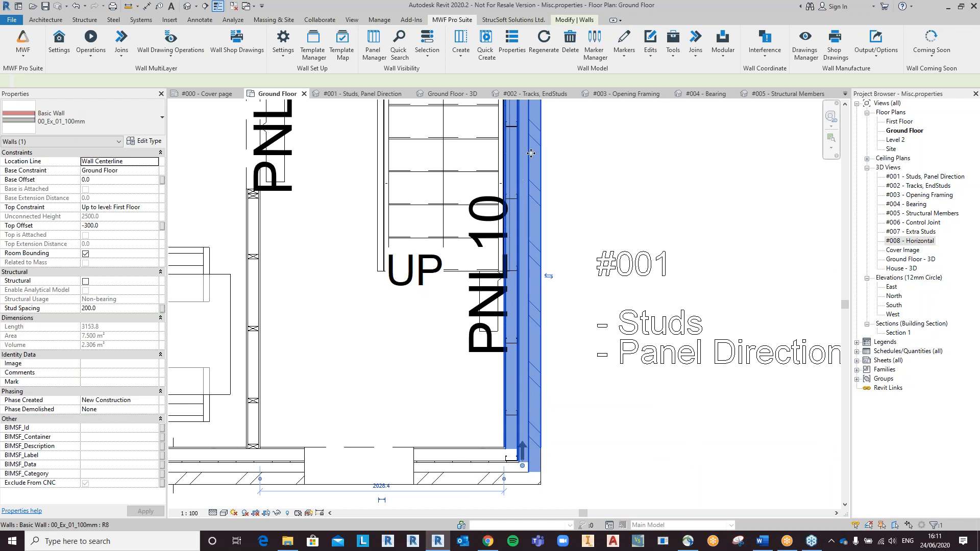
middle_drag(531, 153, 529, 268)
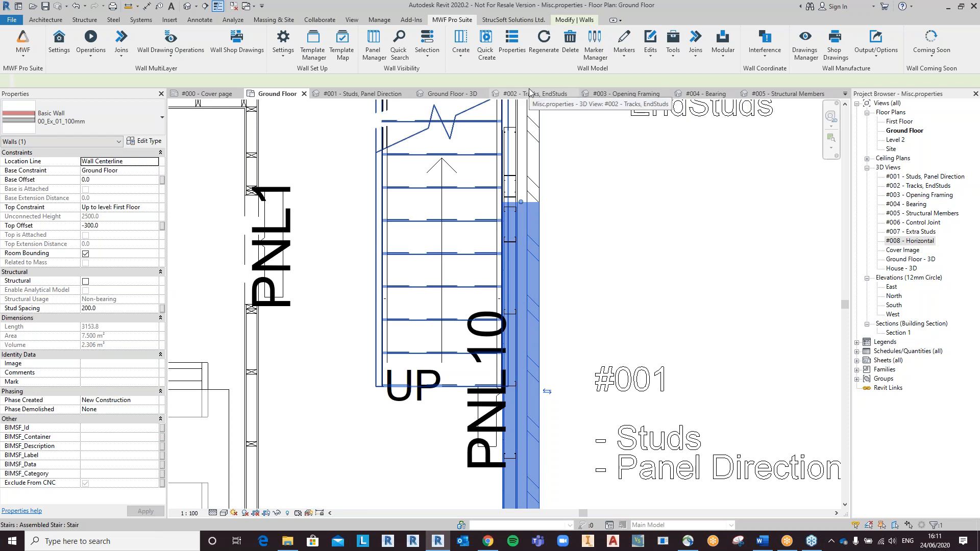
middle_drag(826, 487, 722, 413)
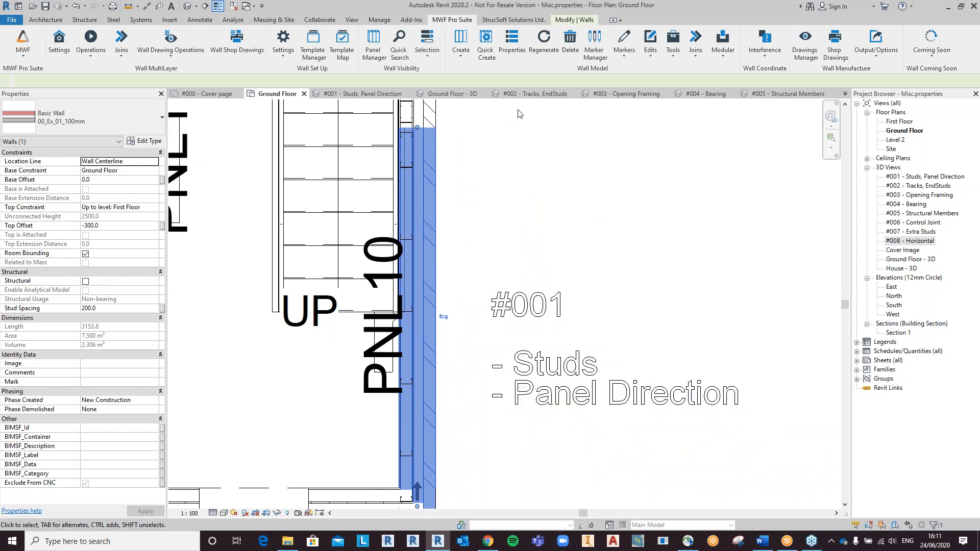
Show the #002 - Tracks, EndStuds view from an angled 3D viewpoint and select its framed wall
click(525, 93)
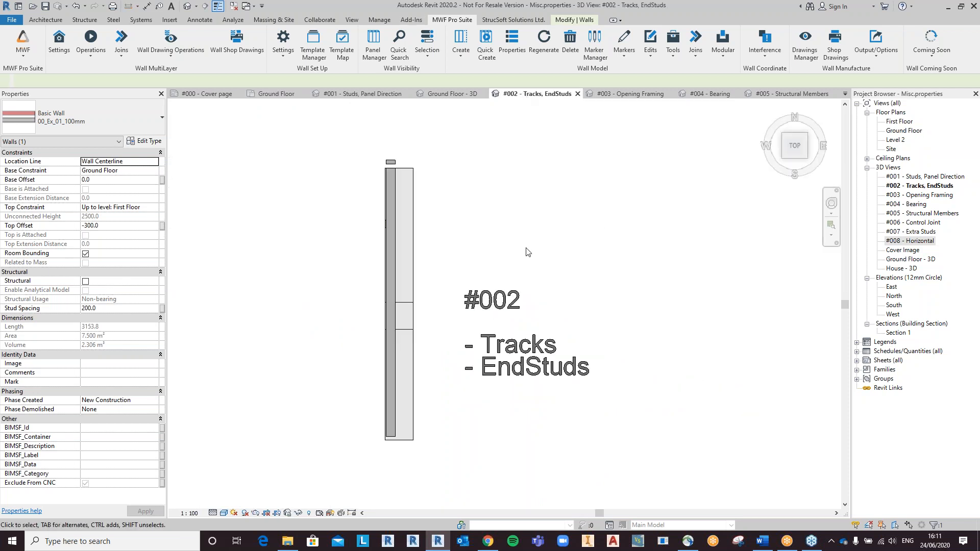
shift+middle_drag(643, 356, 532, 279)
shift+middle_drag(588, 394, 610, 398)
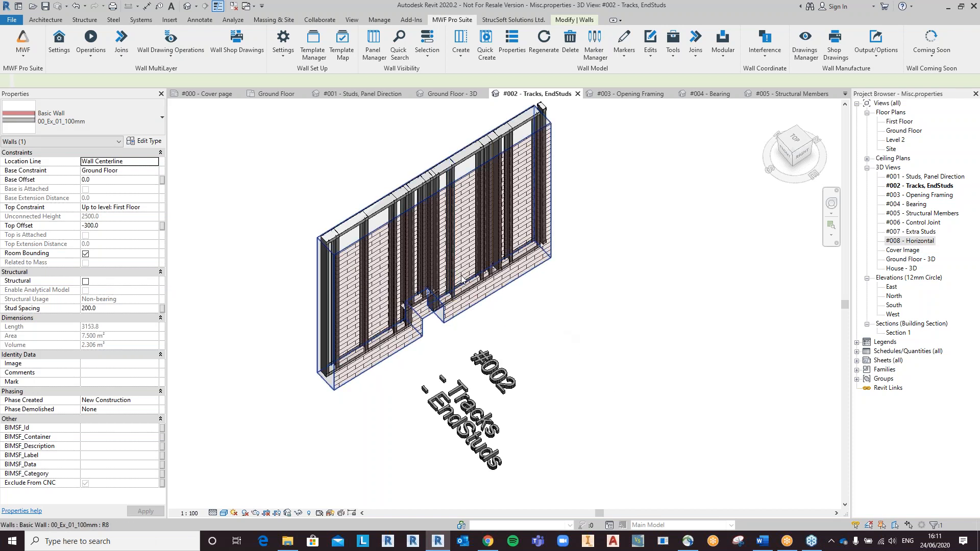
shift+middle_drag(468, 277, 459, 258)
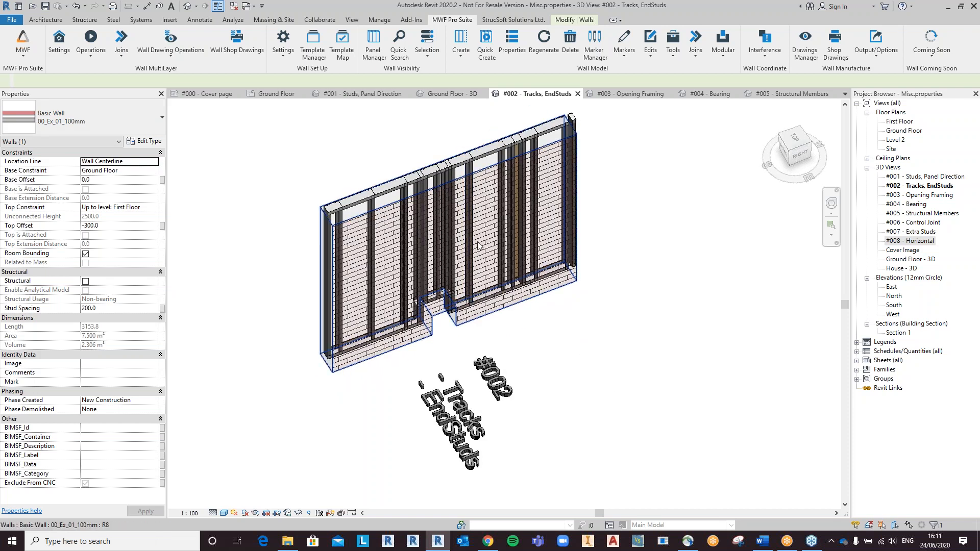
click(478, 246)
In PNL11's Tracks settings, enter a deflection top gap of 20 and add verticals to the staggered bottom, using the Same as panel vertical family
click(522, 42)
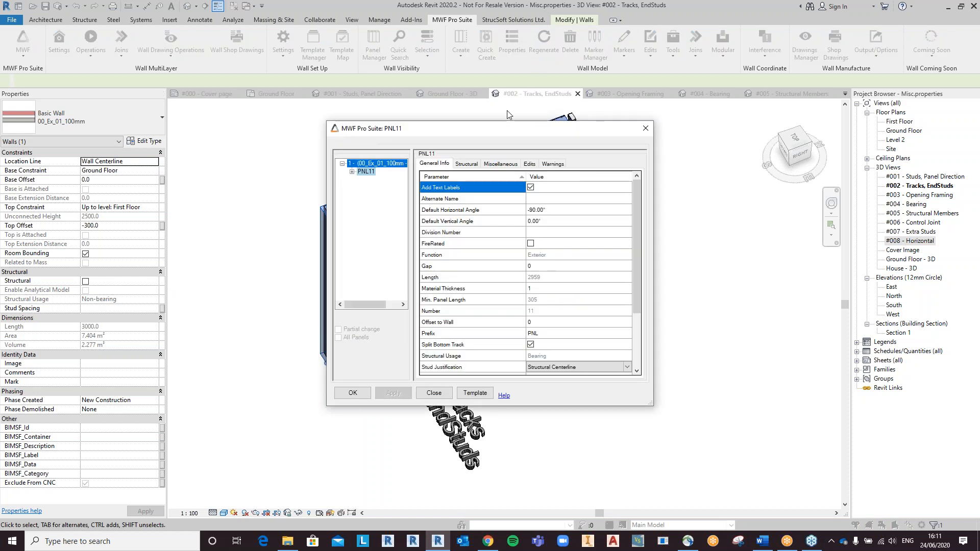
click(501, 164)
drag(535, 128, 781, 120)
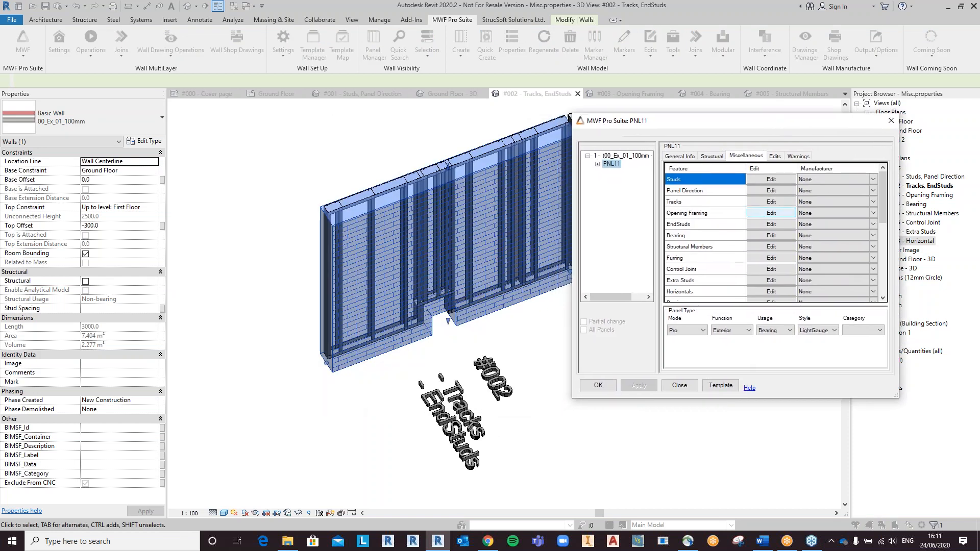
click(771, 201)
drag(468, 163, 736, 156)
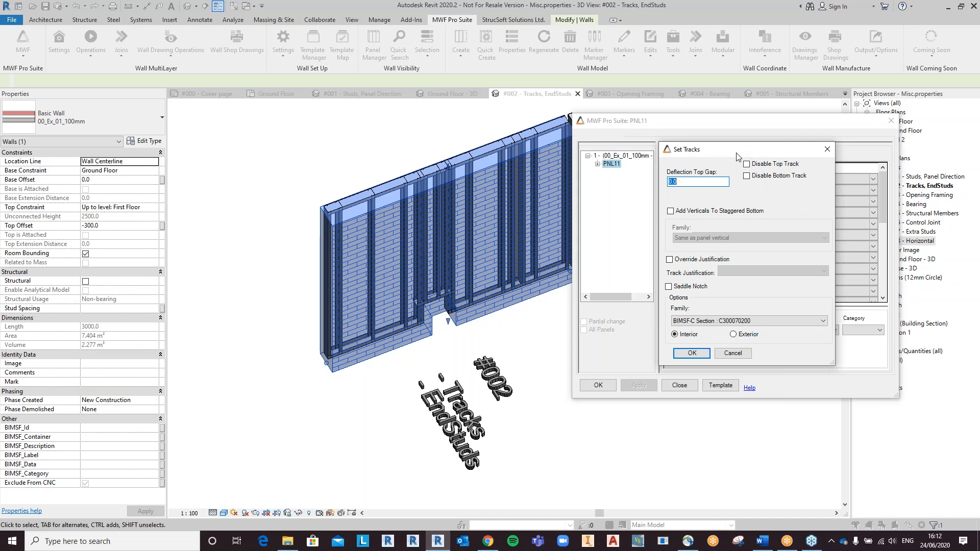
text(20)
click(670, 211)
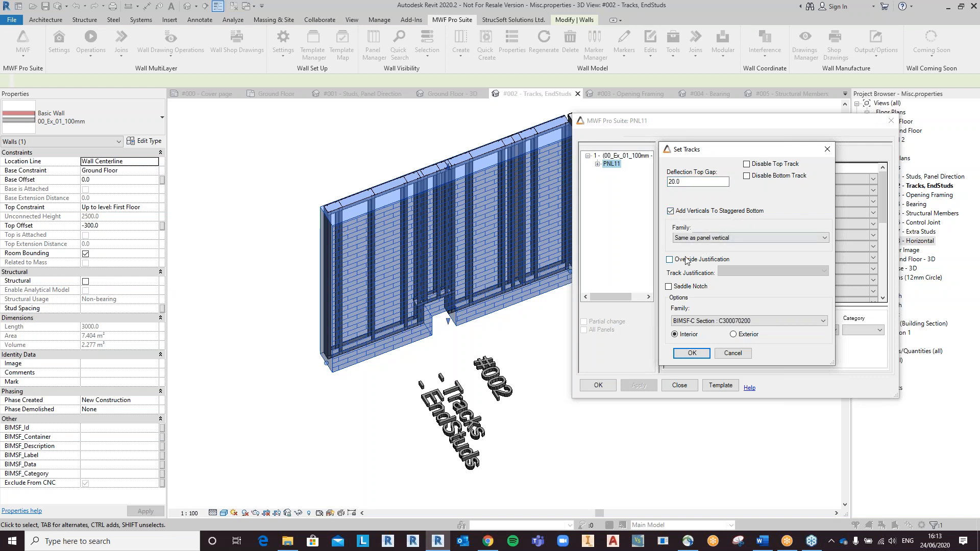
click(757, 238)
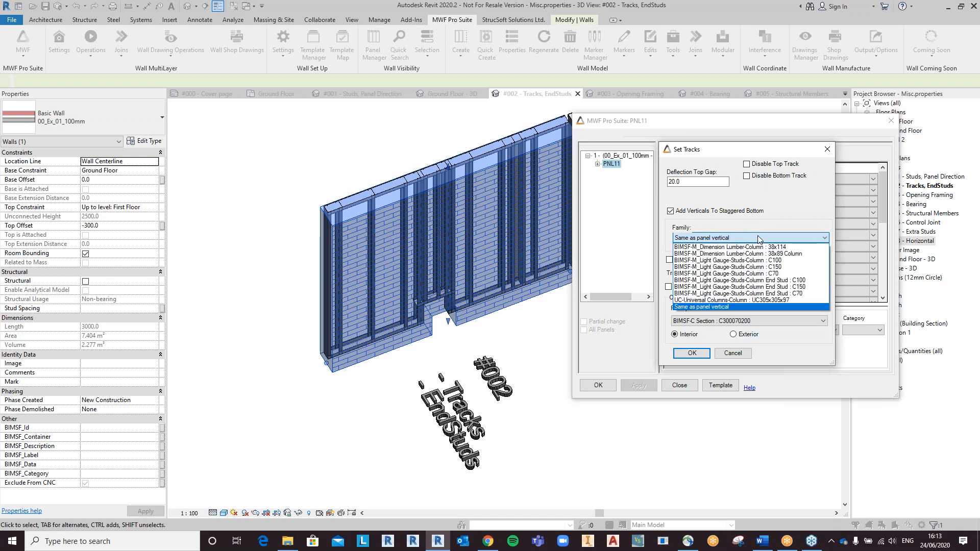
click(757, 238)
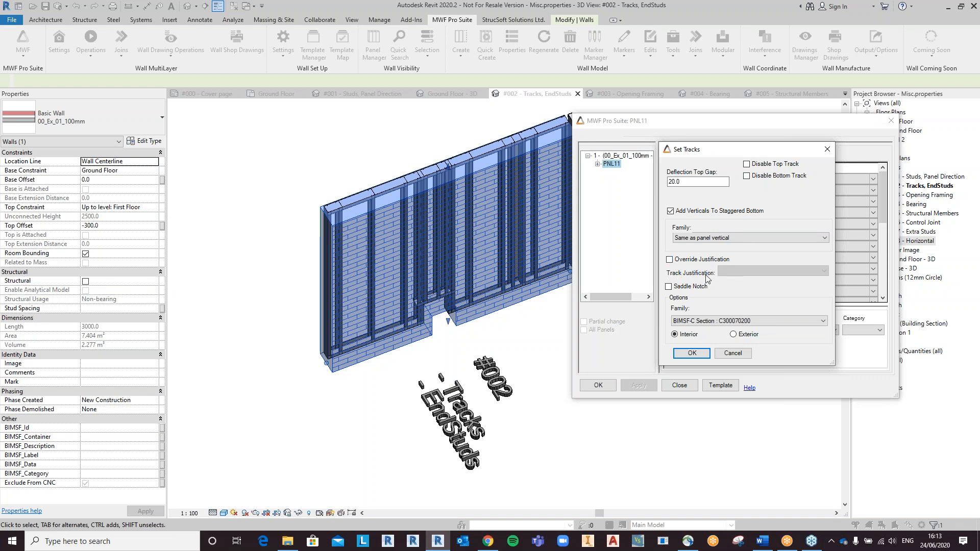
Try overriding PNL11's track justification with Structural Centerline and switch the override back off
click(669, 260)
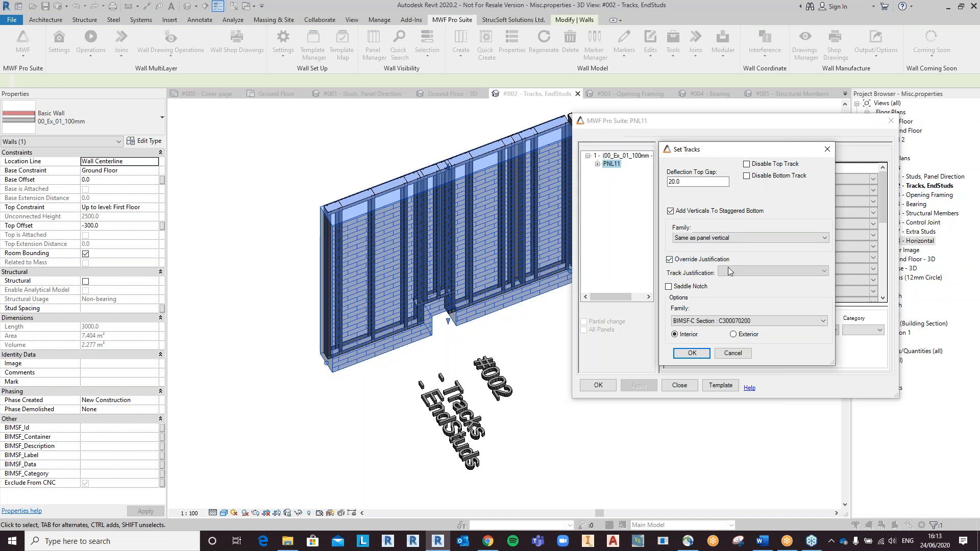
click(762, 271)
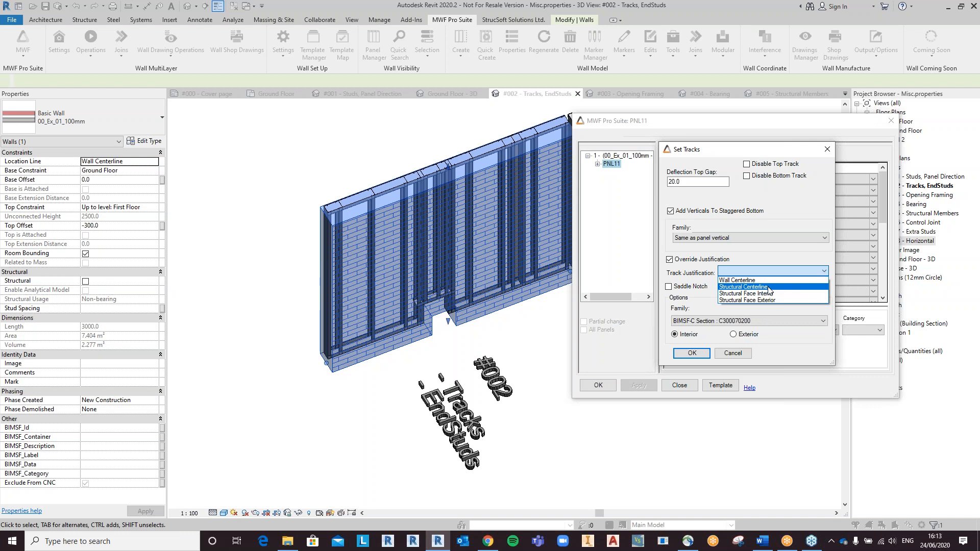
click(765, 287)
click(669, 259)
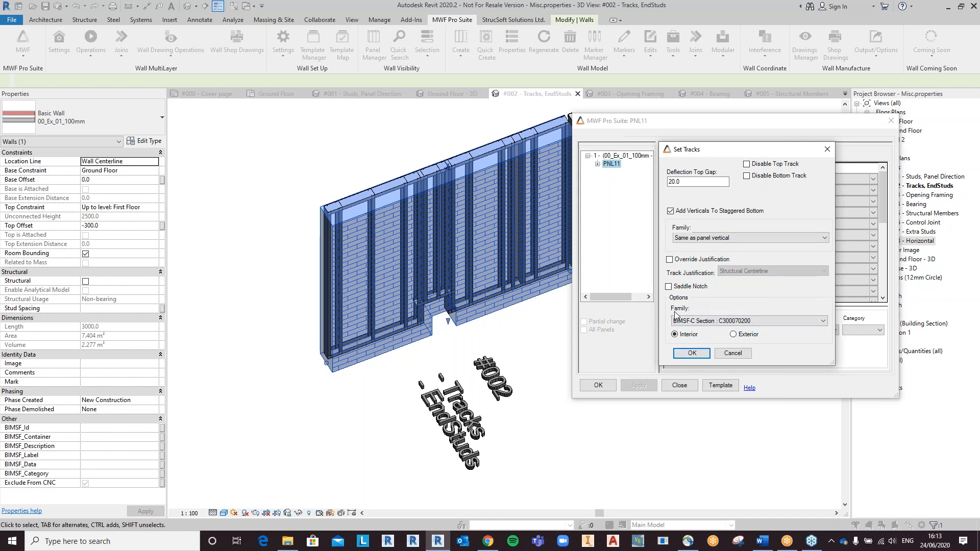
Apply the track settings to PNL11 and examine the regenerated framing around the notch in the wall's bottom edge
click(691, 353)
click(602, 387)
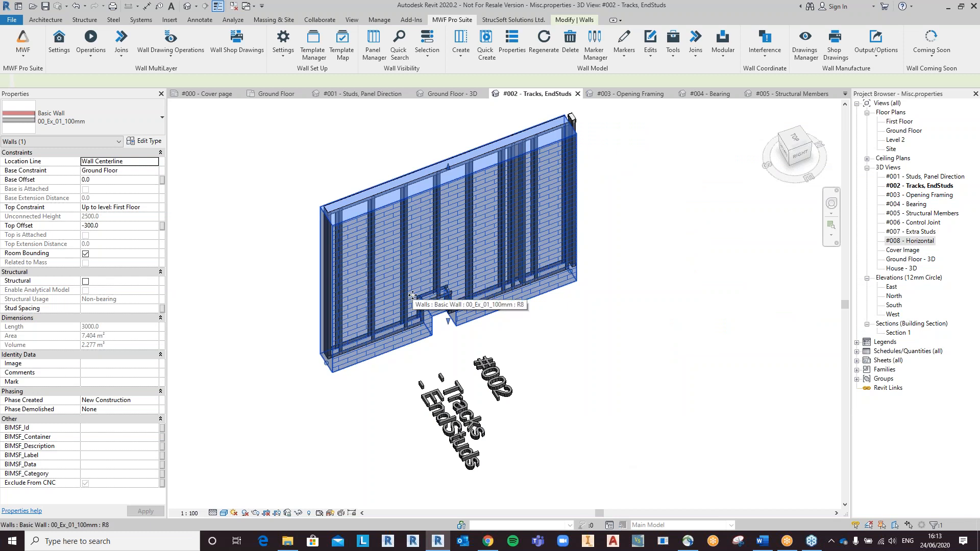
shift+middle_drag(425, 304, 414, 322)
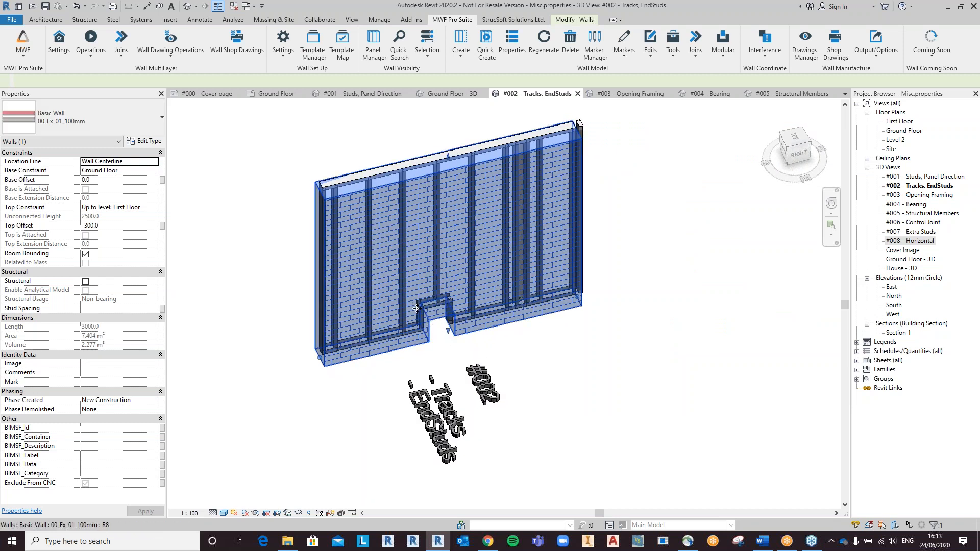
scroll(414, 321, up, 2)
scroll(418, 325, up, 2)
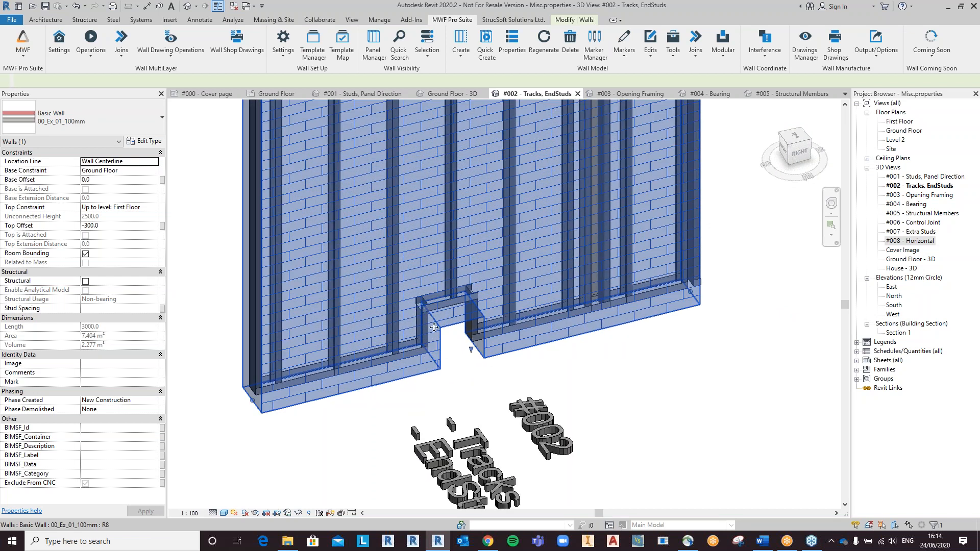
shift+middle_drag(478, 329, 464, 227)
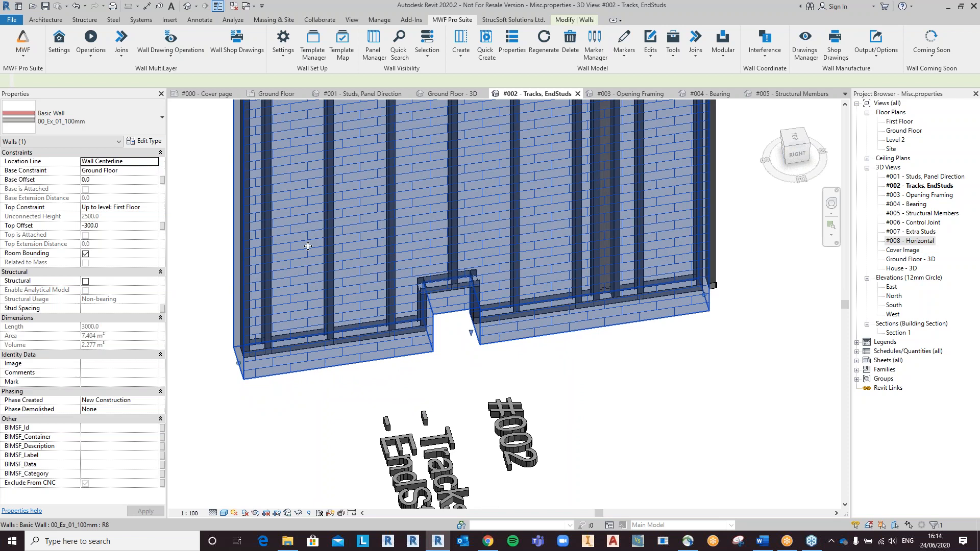
shift+middle_drag(566, 283, 557, 306)
middle_drag(627, 147, 601, 282)
shift+middle_drag(601, 247, 571, 196)
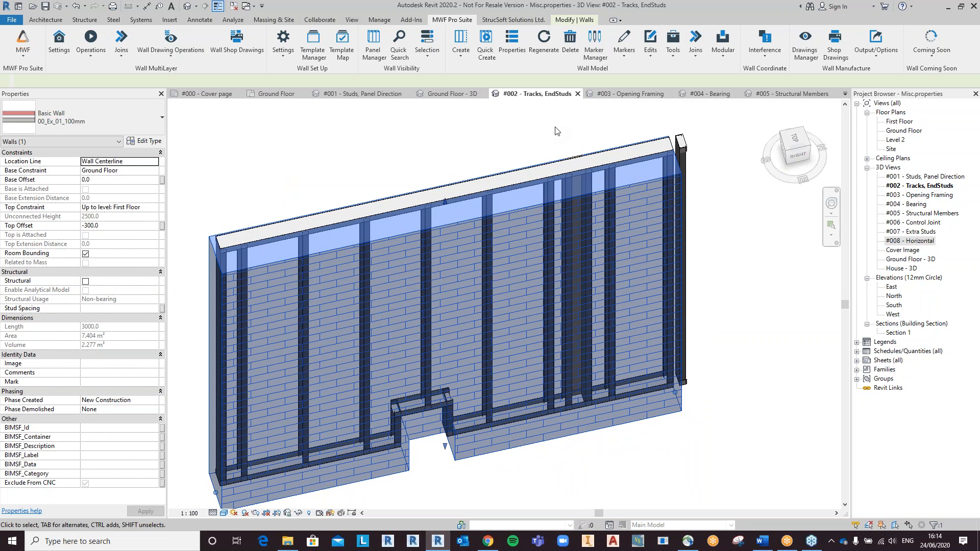
Examine the top track and the deflection gap above the studs at the end corner of PNL11's wall
middle_drag(304, 317, 334, 317)
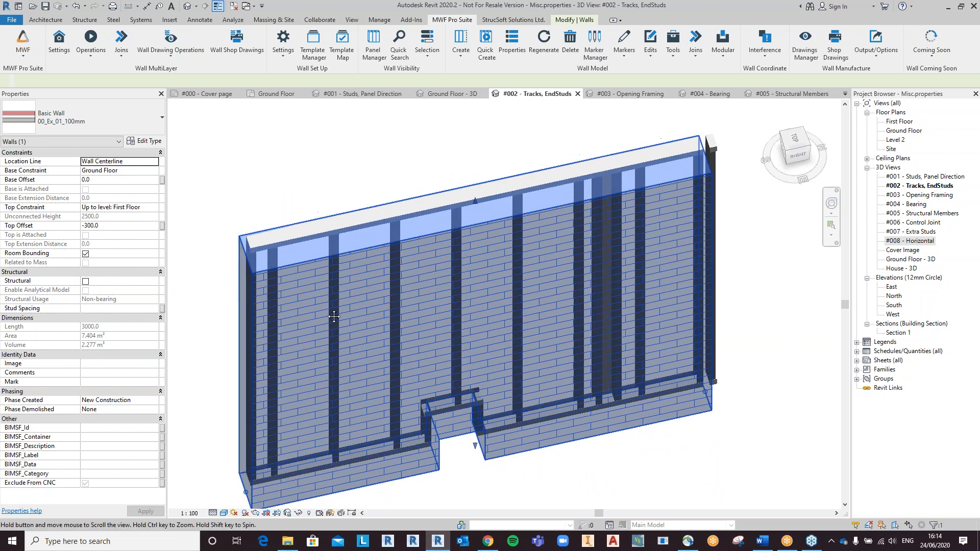
scroll(334, 317, up, 8)
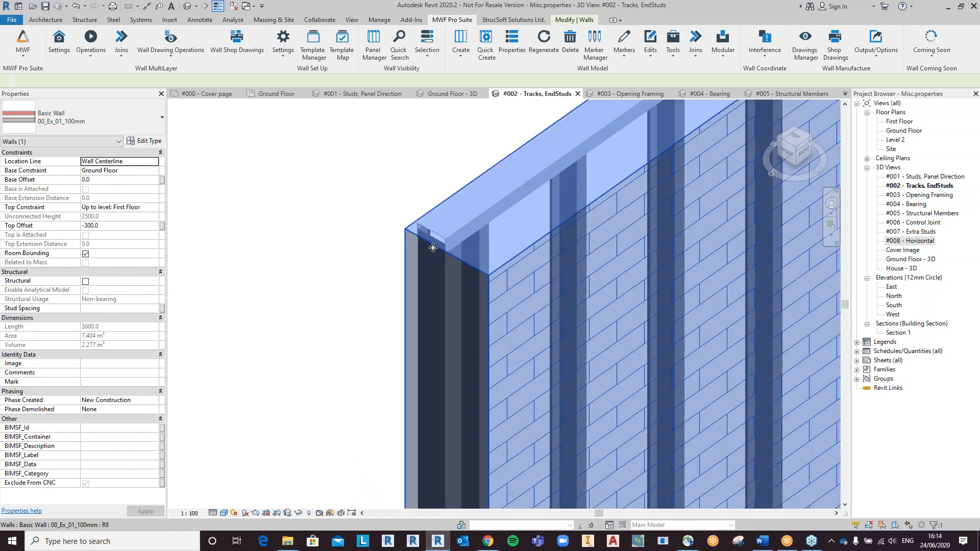
scroll(433, 248, up, 3)
shift+middle_drag(442, 245, 470, 461)
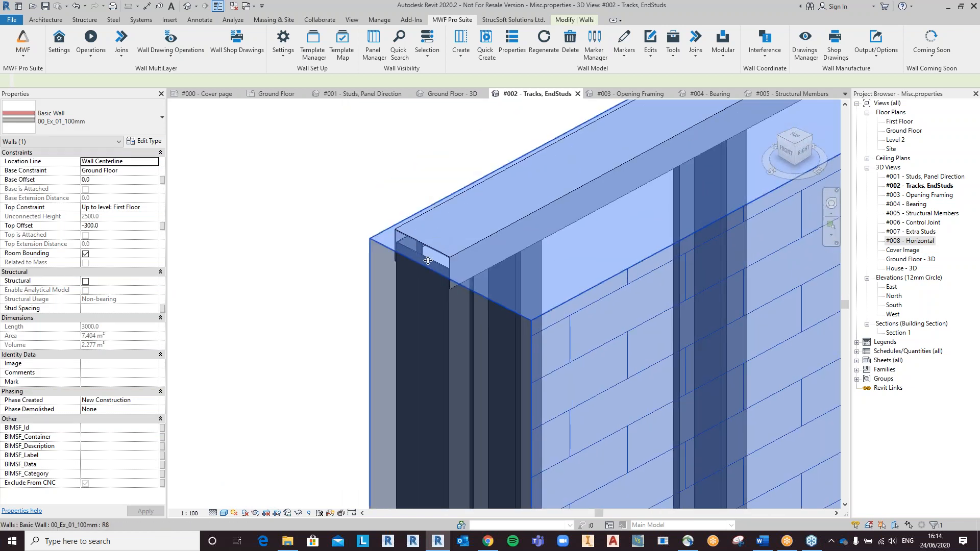
scroll(428, 261, down, 2)
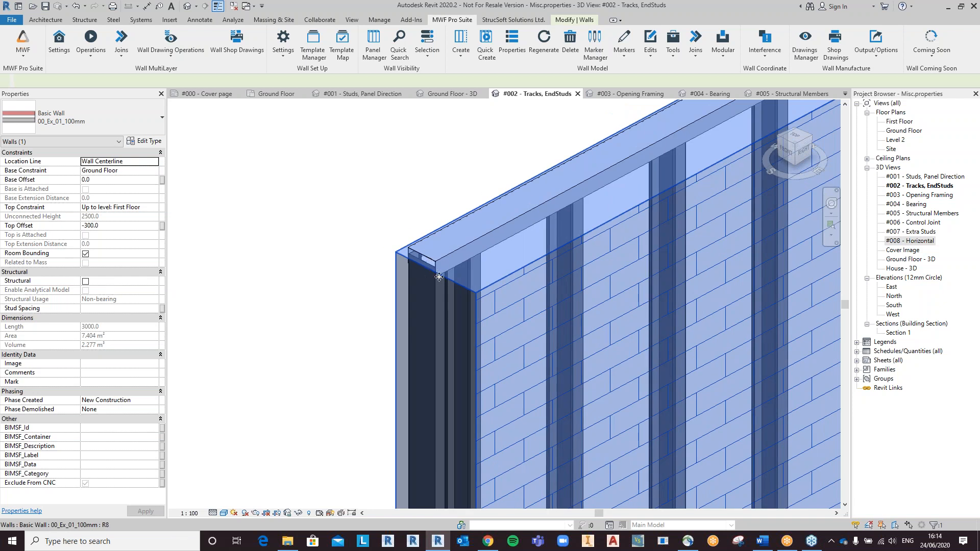
scroll(477, 325, down, 2)
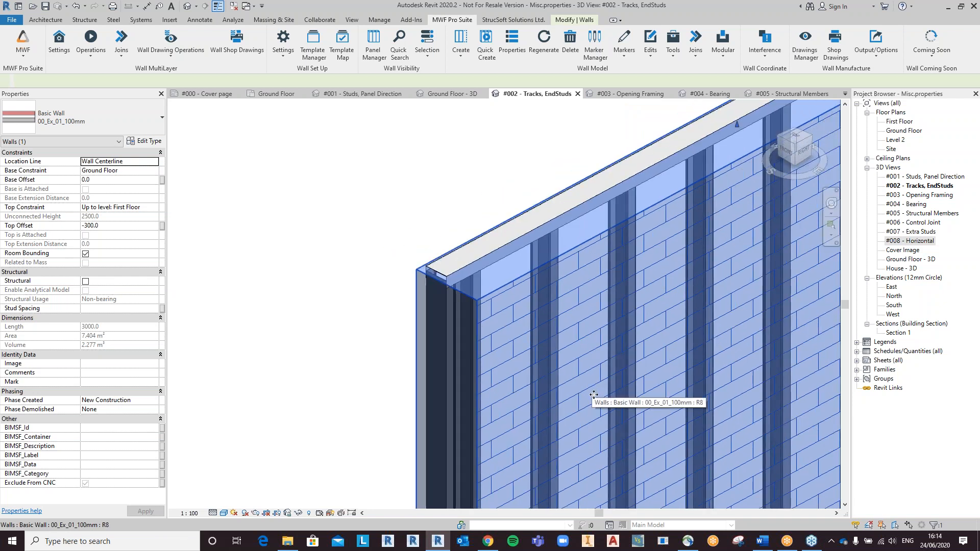
In the Ground Floor - 3D view, select the interior wall between the TV and the kitchen and open its MWF panel properties
click(442, 98)
shift+middle_drag(470, 238, 531, 256)
scroll(569, 254, up, 5)
click(549, 252)
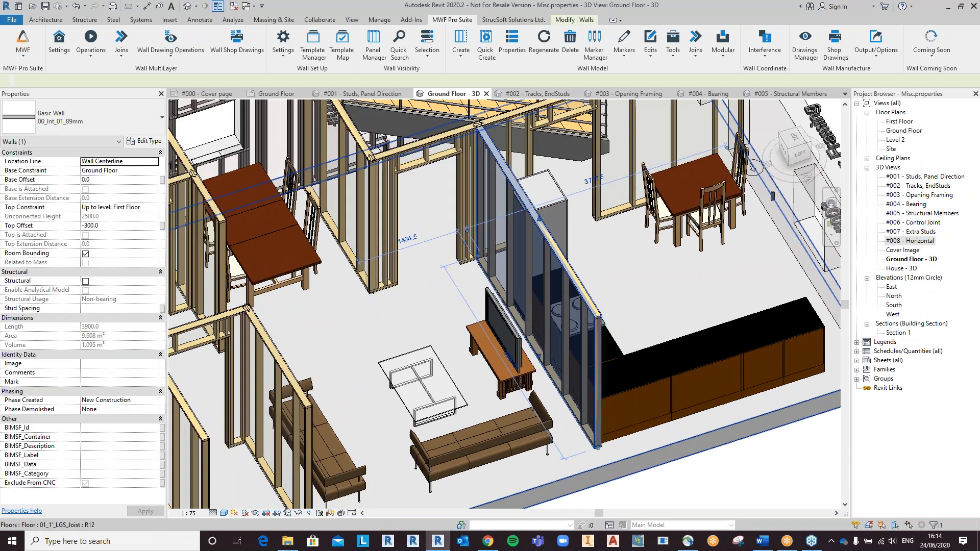
scroll(614, 328, up, 2)
shift+middle_drag(614, 329, 626, 307)
click(513, 57)
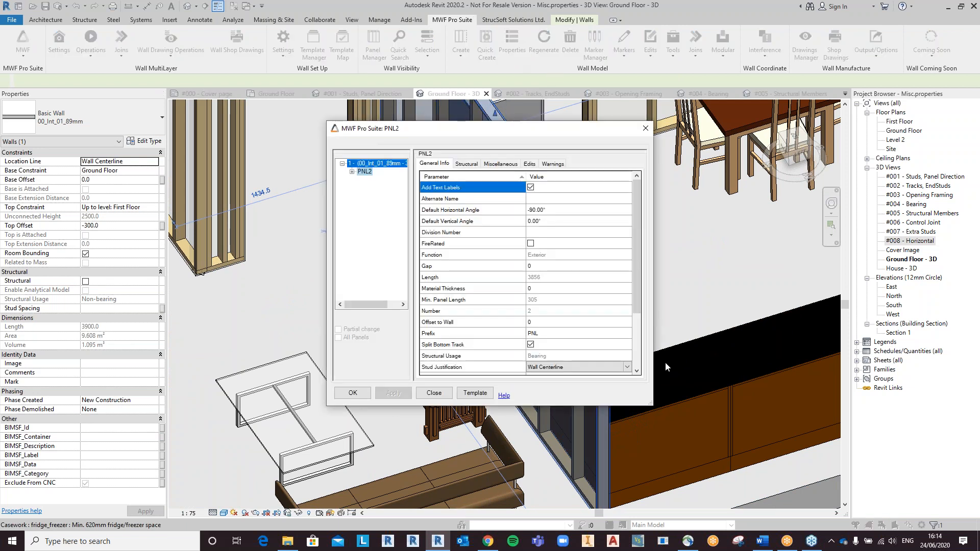
drag(497, 127, 799, 106)
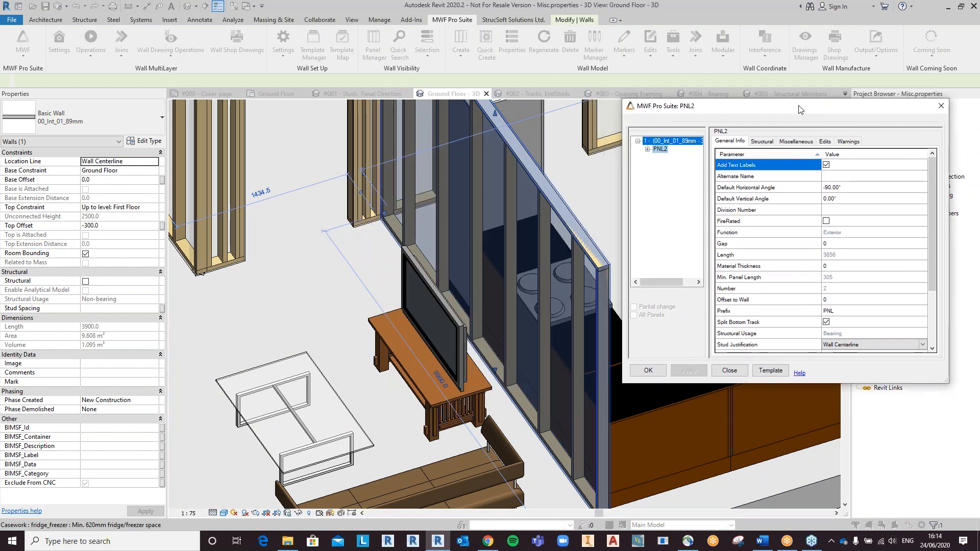
Enable Saddle Notch in PNL2's Tracks settings with the BIMSF-M_Dimension Lumber : 38x114 family on the interior side, and apply it
click(804, 143)
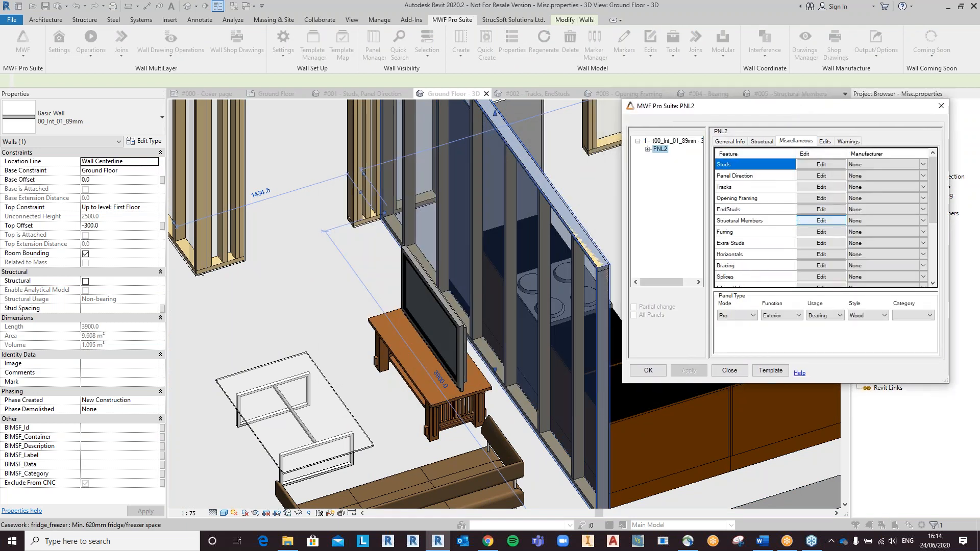
click(811, 187)
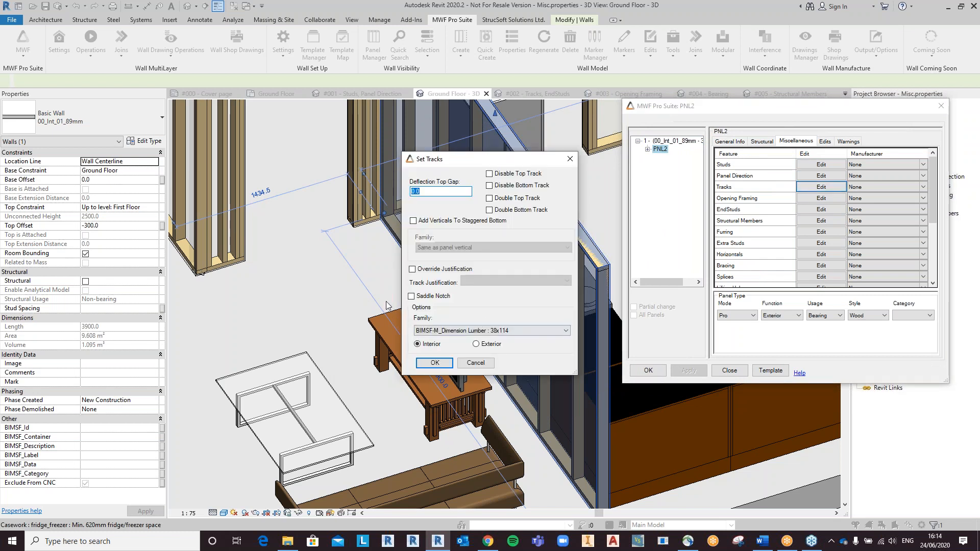
drag(477, 160, 774, 121)
click(709, 258)
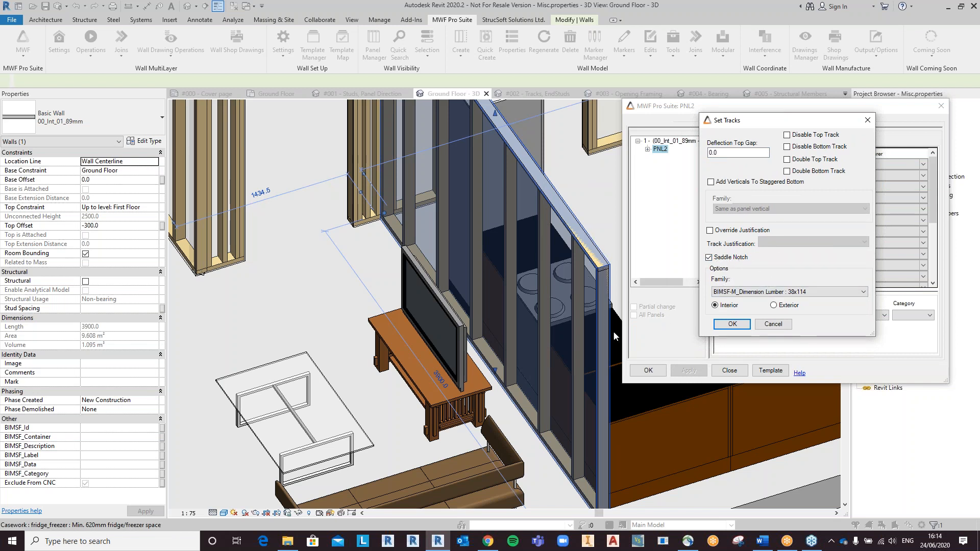
click(760, 292)
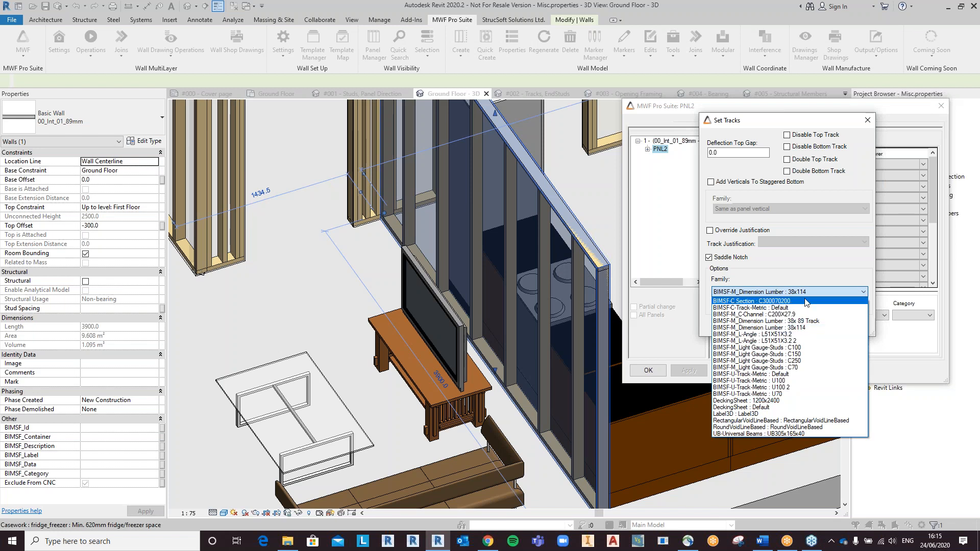
click(806, 329)
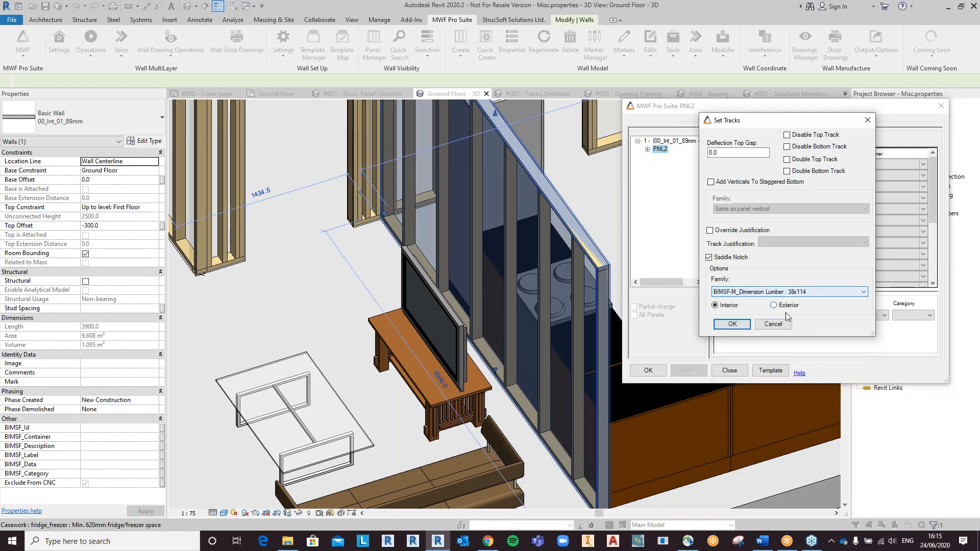
click(720, 329)
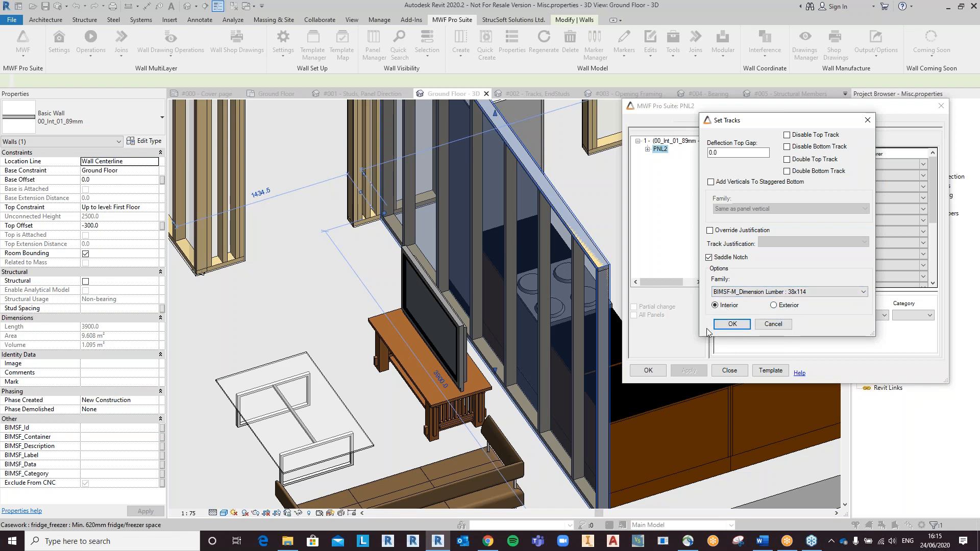
click(736, 325)
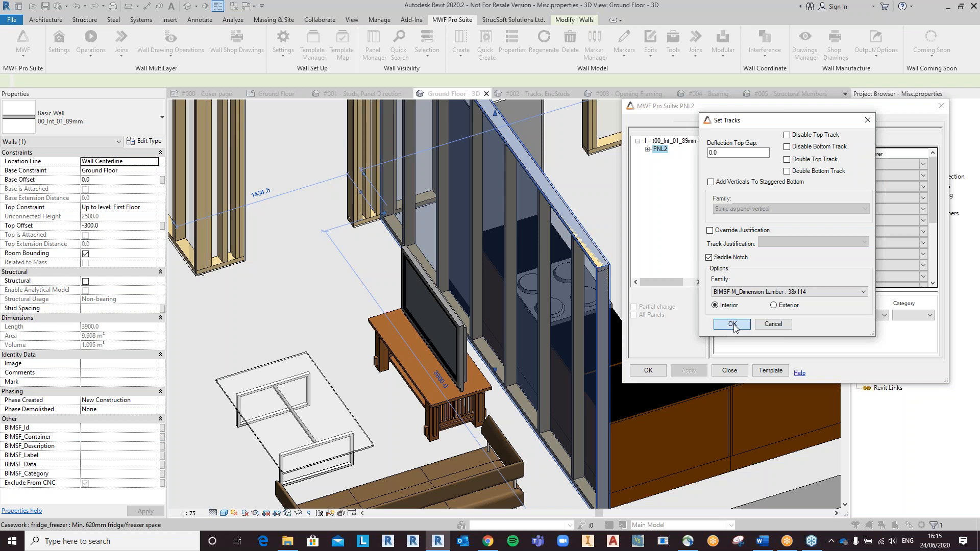
click(649, 370)
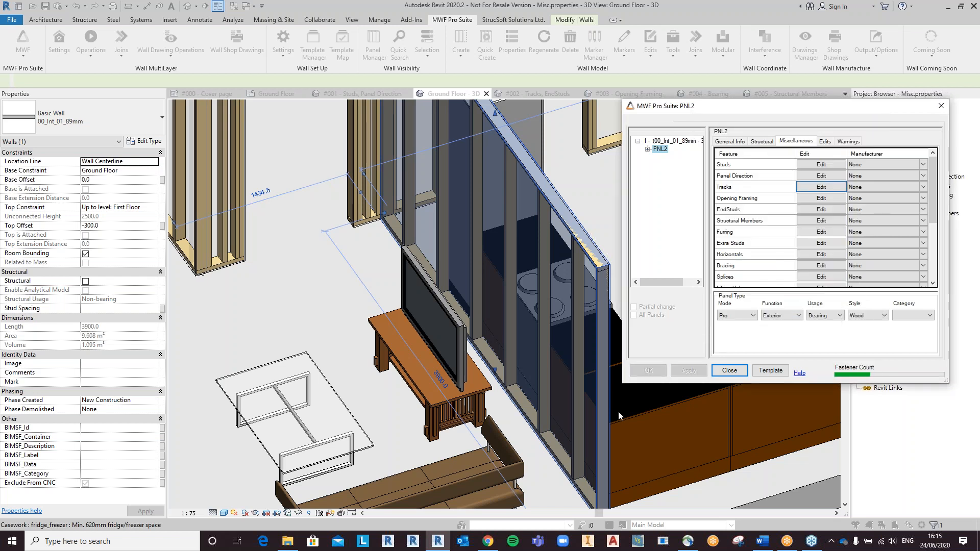
Select the 38x114 lumber member along PNL2's top and inspect it from the kitchen side
click(584, 276)
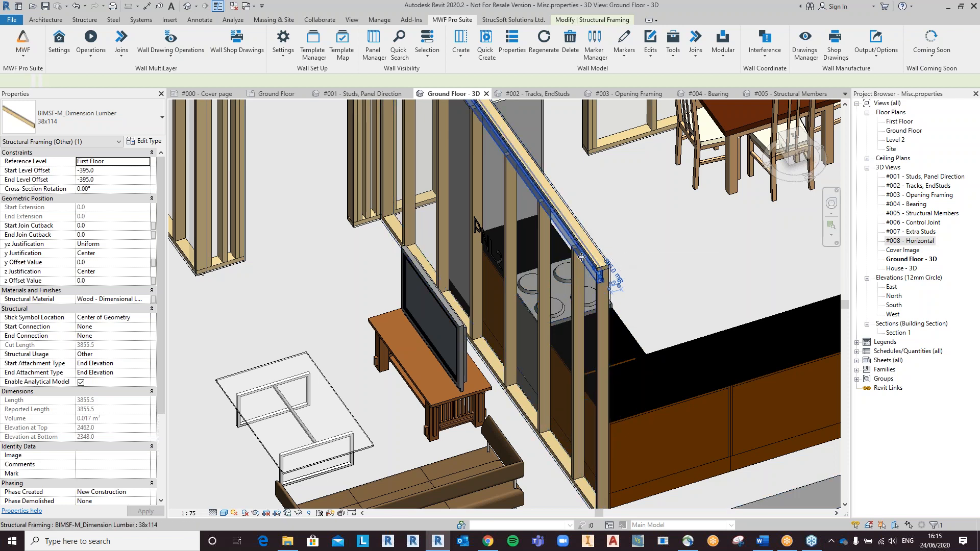
scroll(613, 274, down, 4)
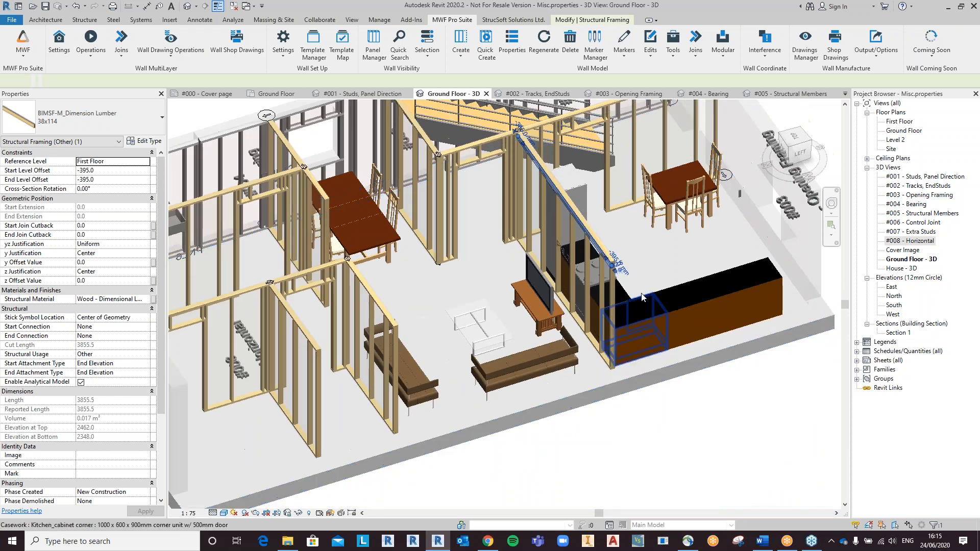
shift+middle_drag(656, 247, 584, 365)
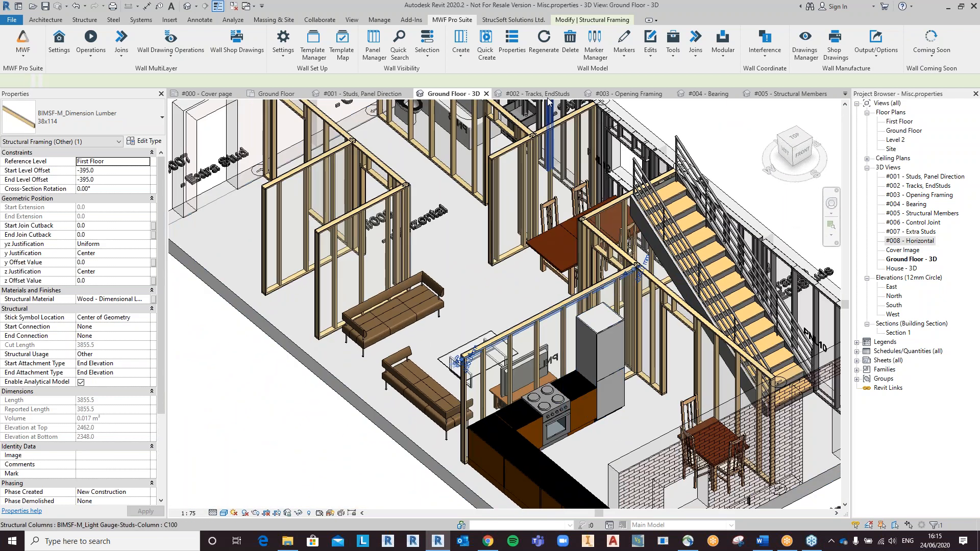
Return to the #002 - Tracks, EndStuds view and open the Miscellaneous features of PNL11's wall
key(ctrl+Tab)
scroll(494, 354, down, 3)
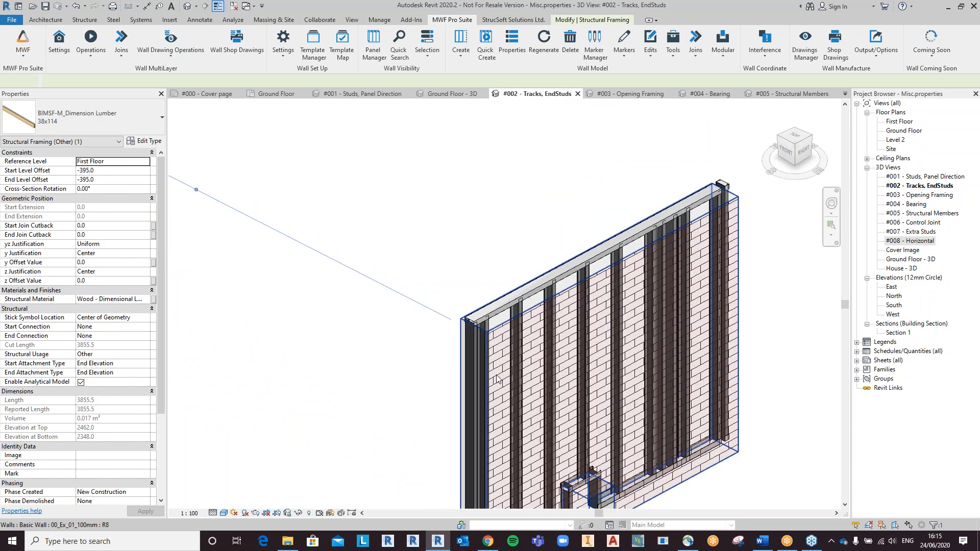
click(493, 352)
click(507, 58)
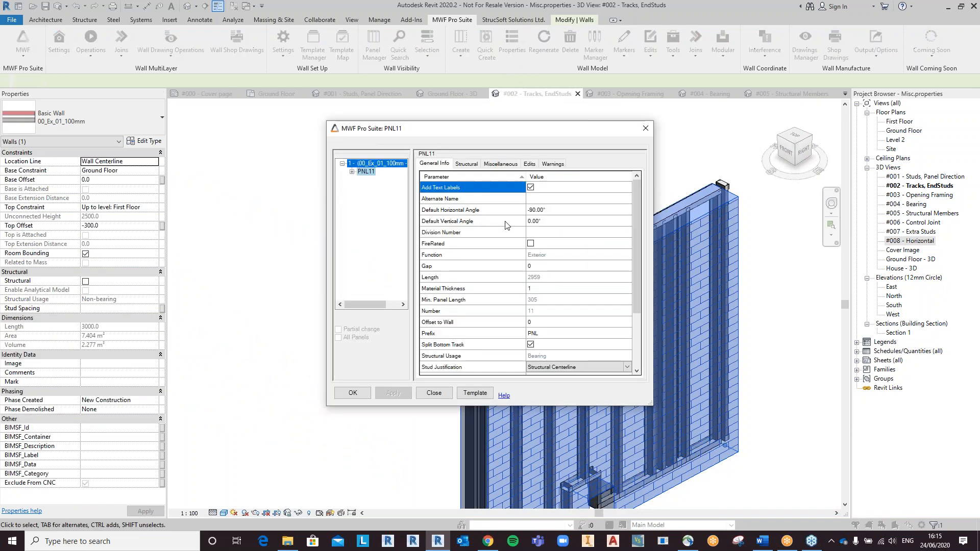
click(493, 164)
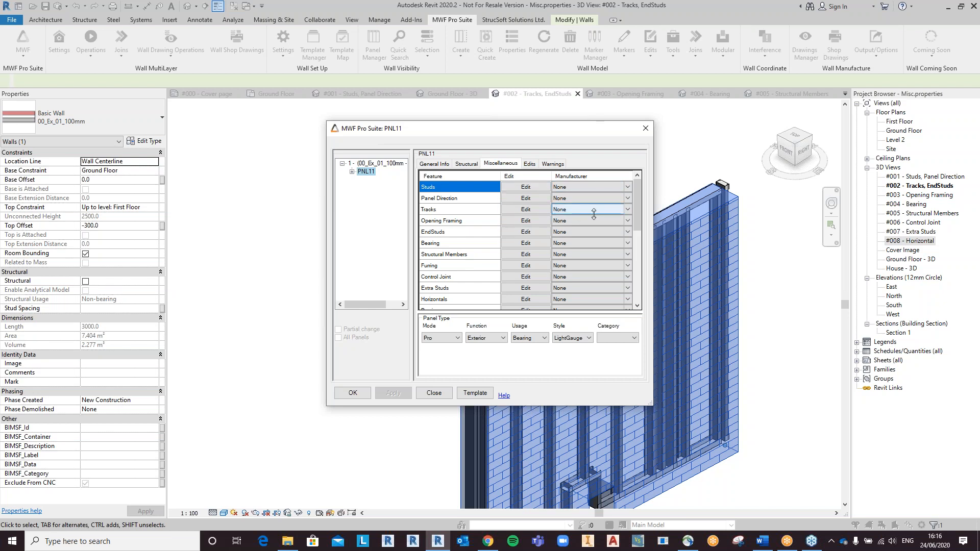
Set the manufacturer for PNL11's Tracks feature to Nested Track
click(628, 199)
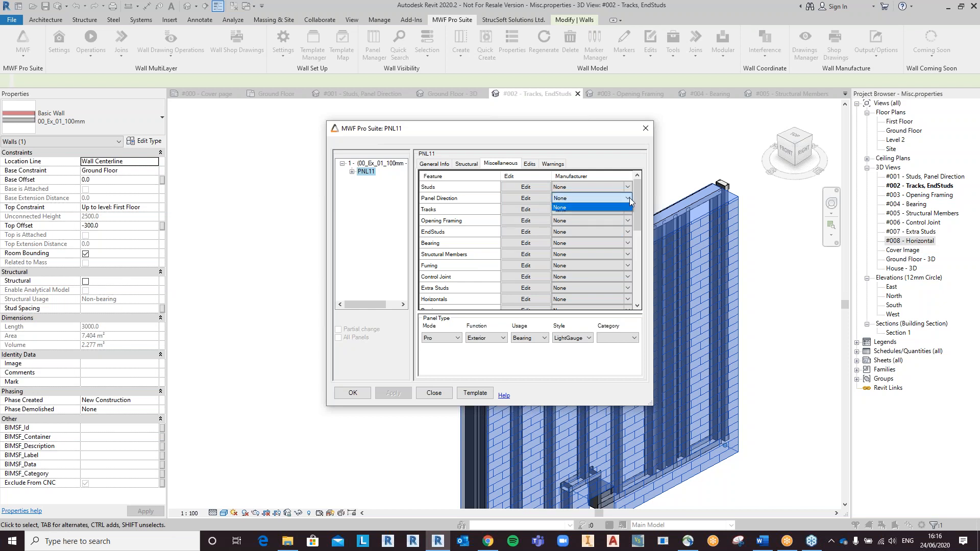
click(628, 207)
click(627, 213)
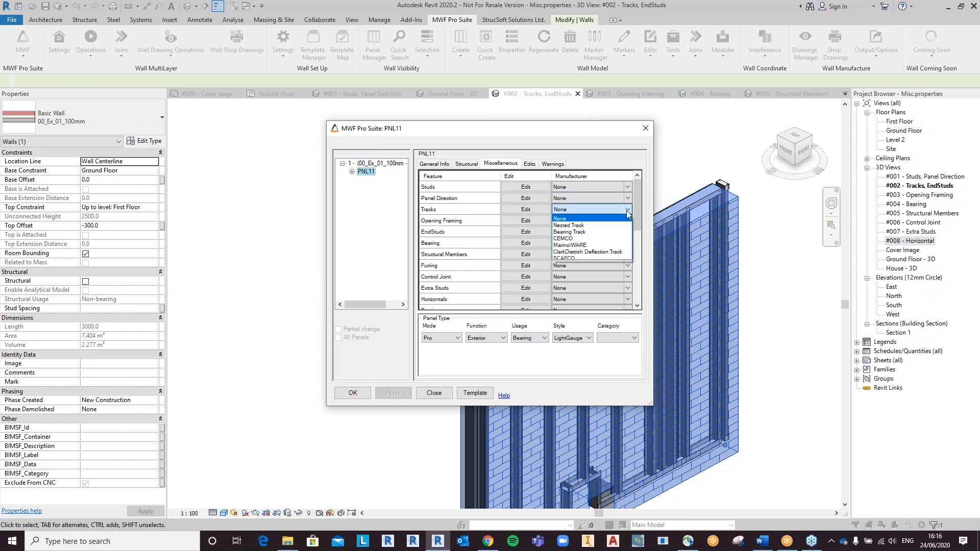
click(602, 226)
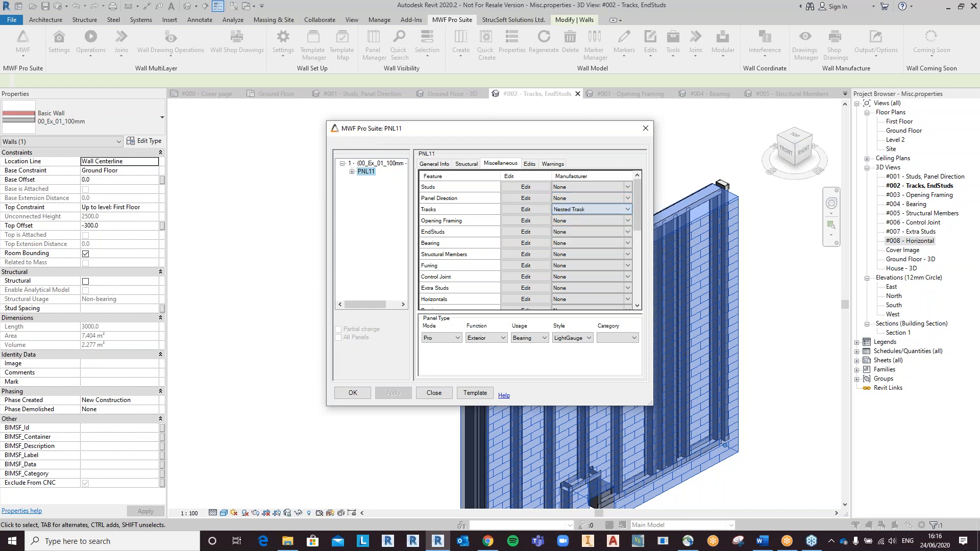
Review the upper member, lower member and offset settings for PNL11's nested tracks and close them without changes
click(541, 210)
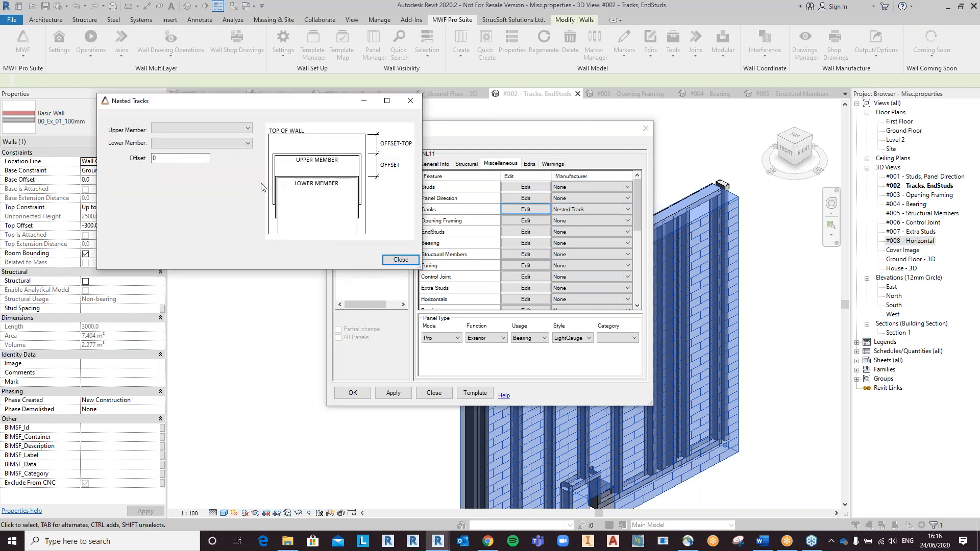
drag(291, 103, 650, 189)
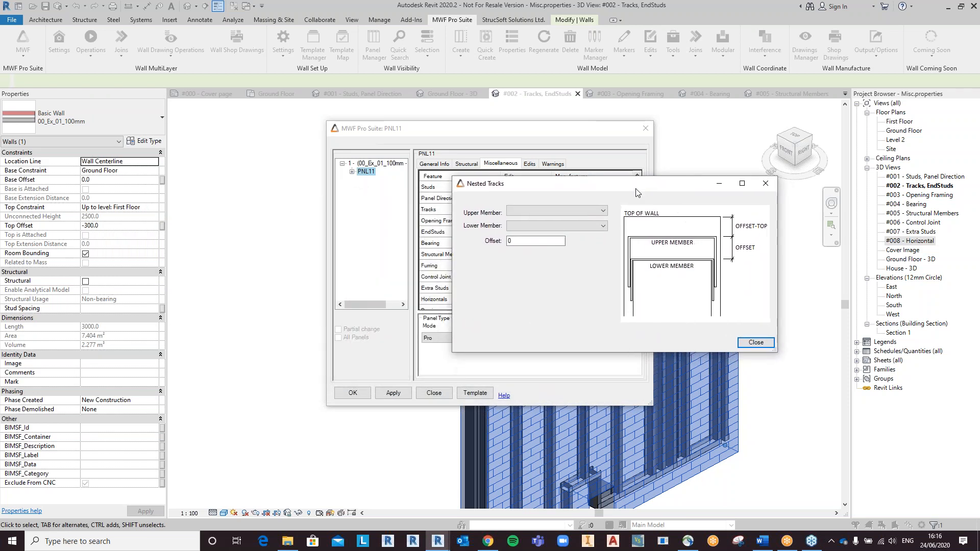
click(538, 213)
click(543, 212)
click(592, 228)
click(595, 228)
click(536, 240)
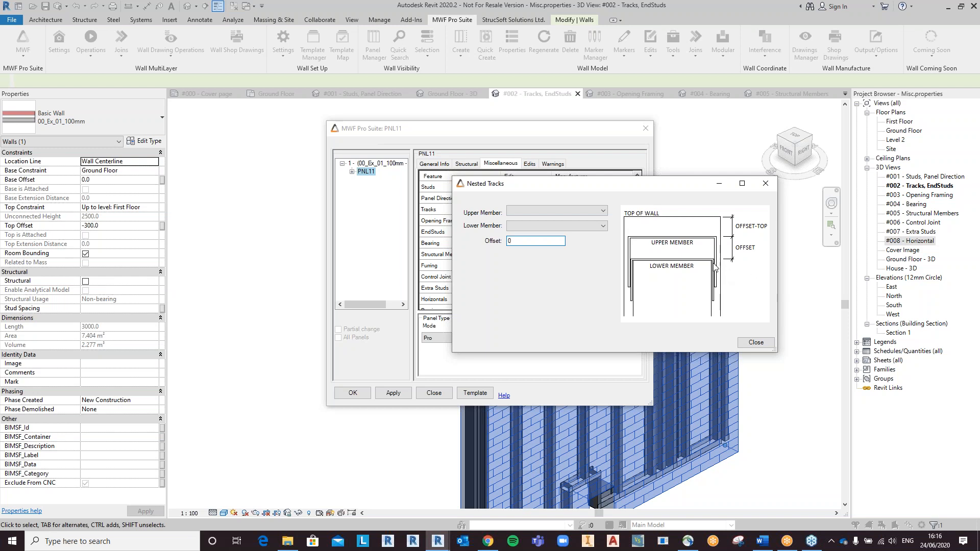
click(770, 189)
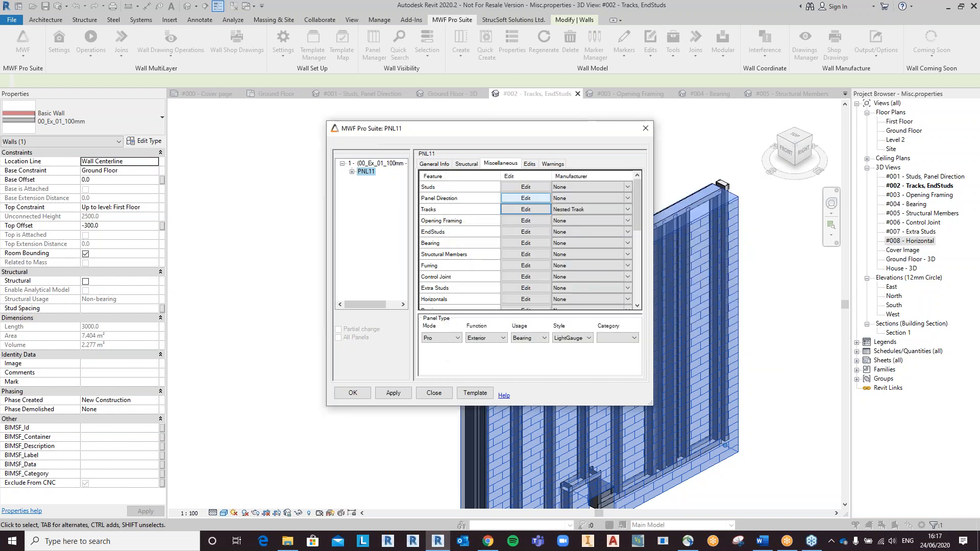
Set the manufacturer for PNL11's Tracks feature to None
click(628, 210)
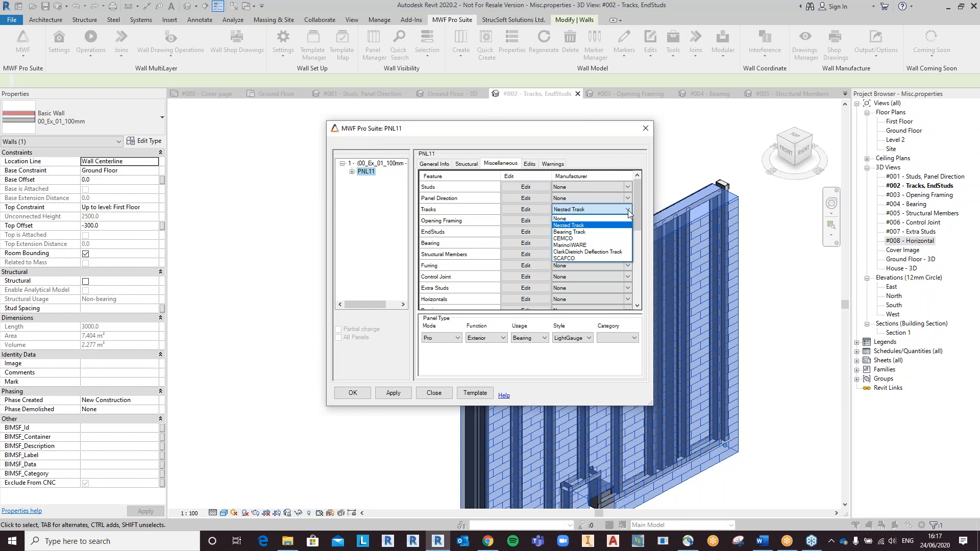
click(589, 220)
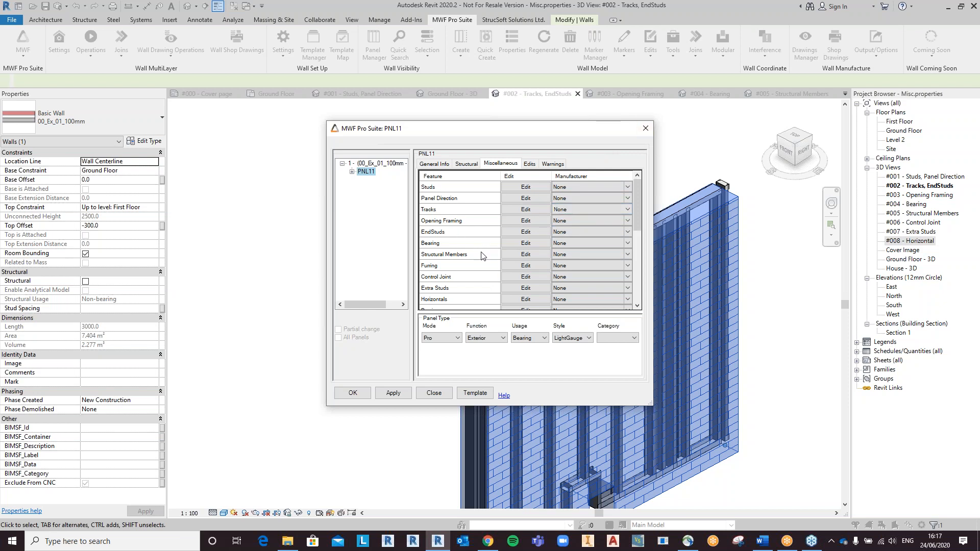
Override the general settings in PNL11's EndStuds feature and set both start and end stud to BIMSF-M_Light Gauge-Studs-Column End Stud : C100
click(515, 233)
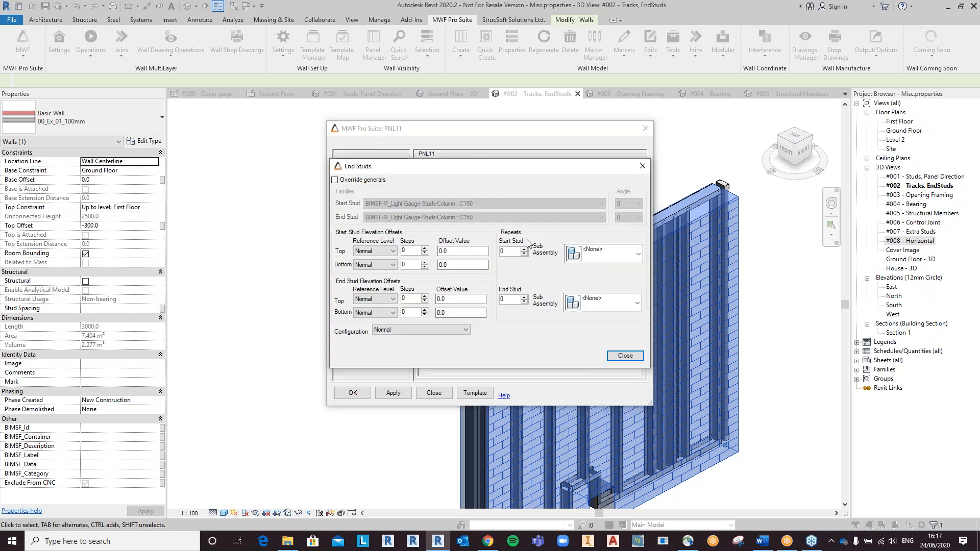
drag(456, 168, 610, 114)
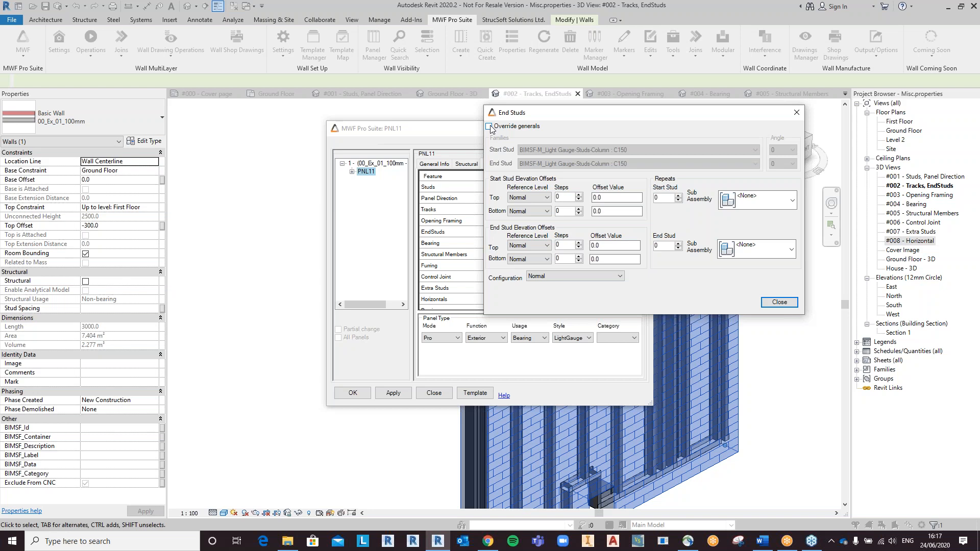
click(489, 127)
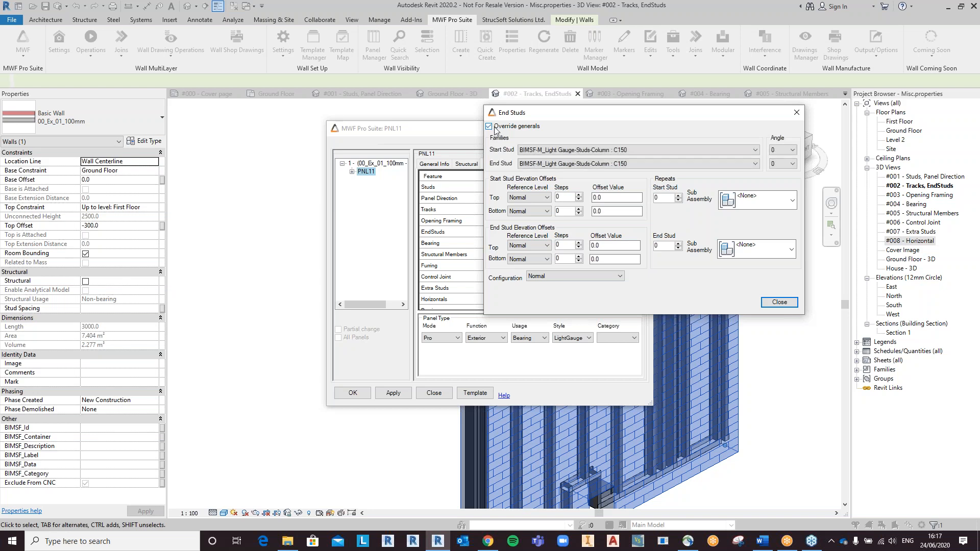
click(621, 153)
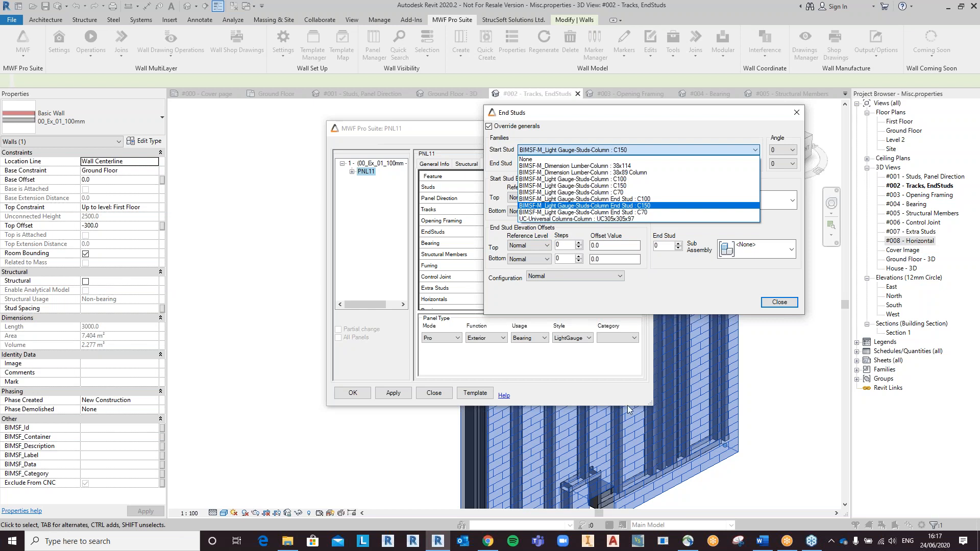
click(647, 201)
click(709, 163)
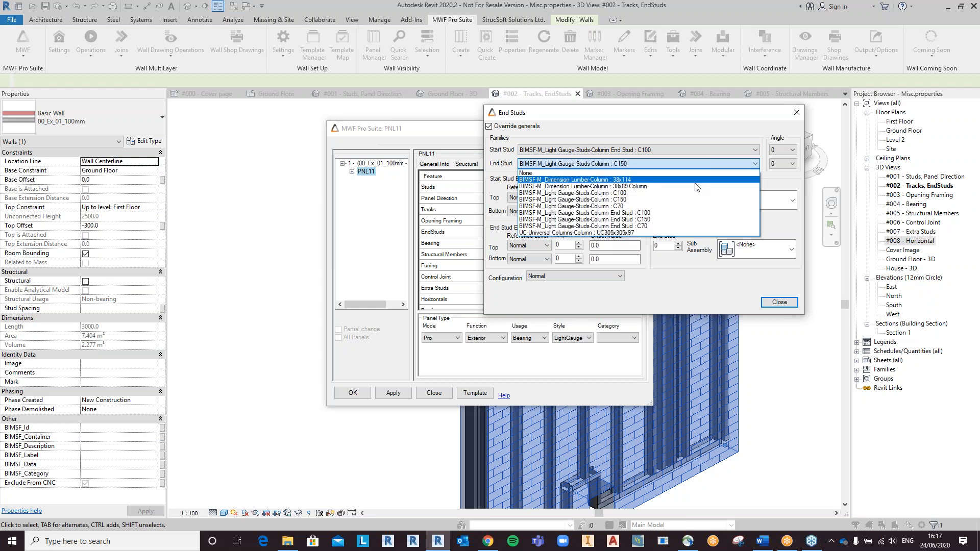
click(670, 216)
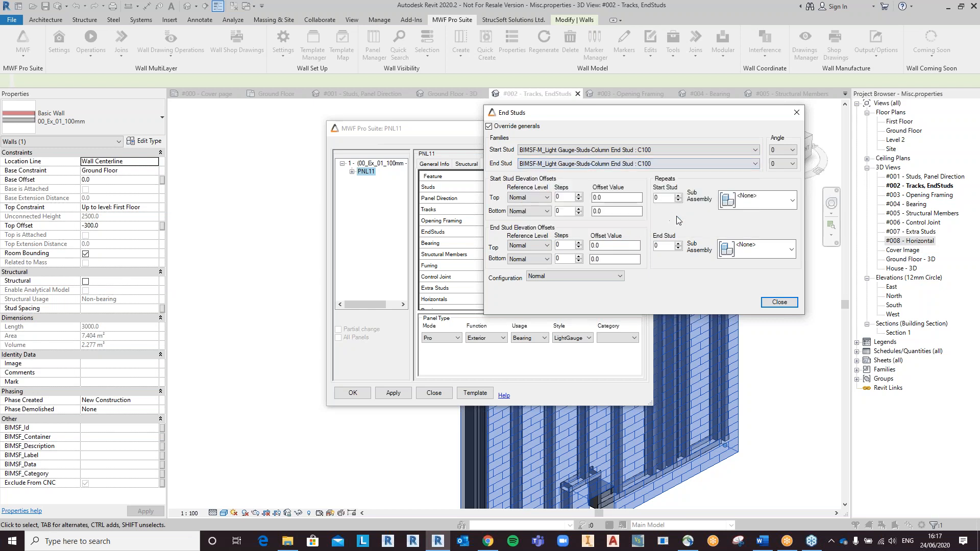
Review the end studs' angle, elevation offset and repeat options and apply the end stud settings to PNL11
click(788, 151)
click(789, 152)
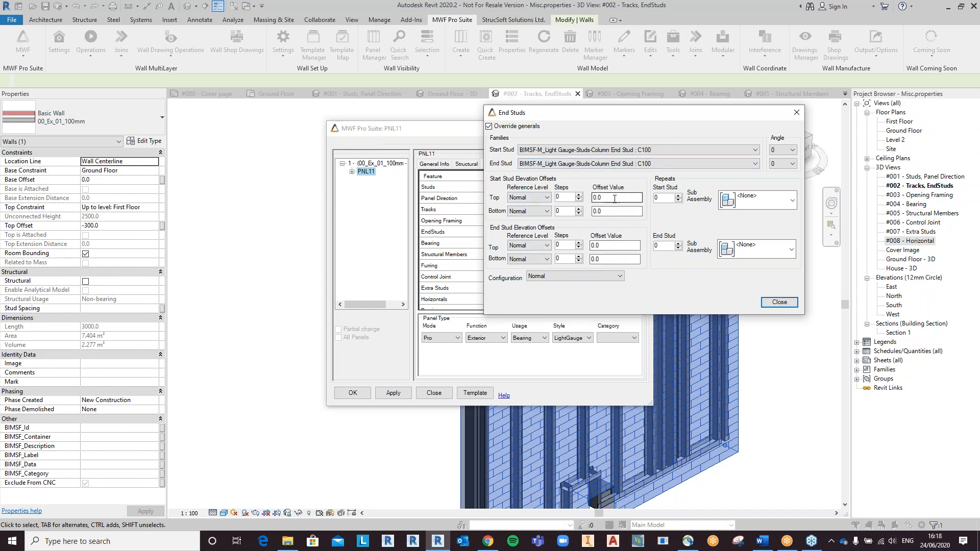
click(617, 215)
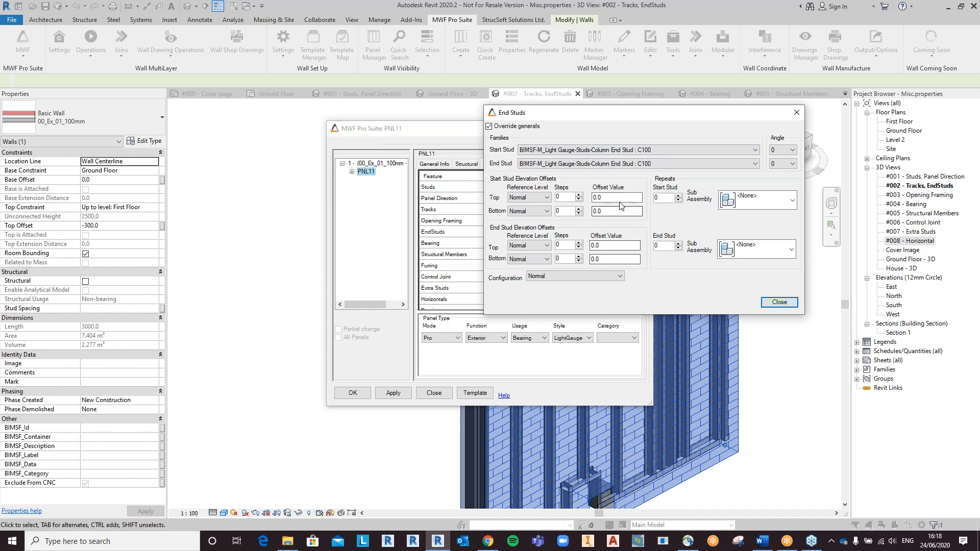
click(623, 201)
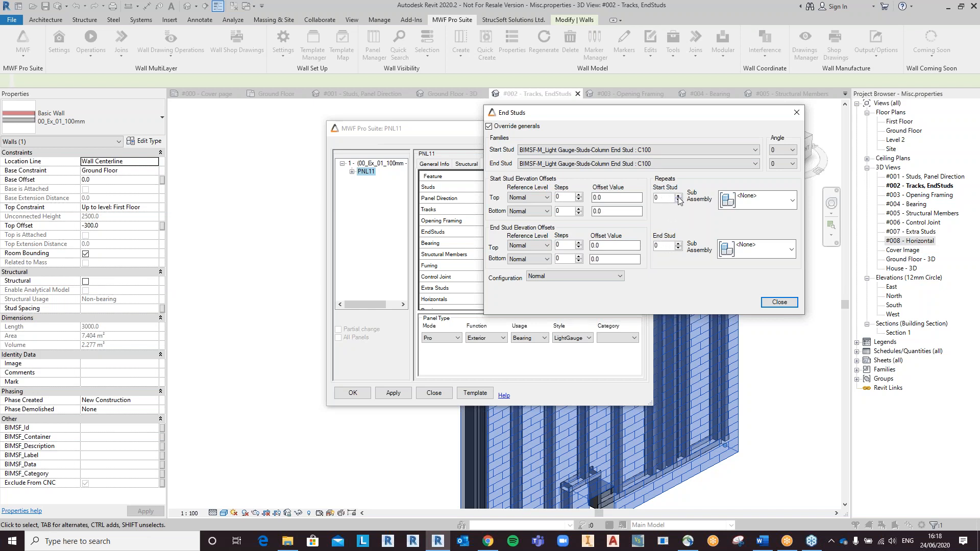
click(679, 244)
click(778, 303)
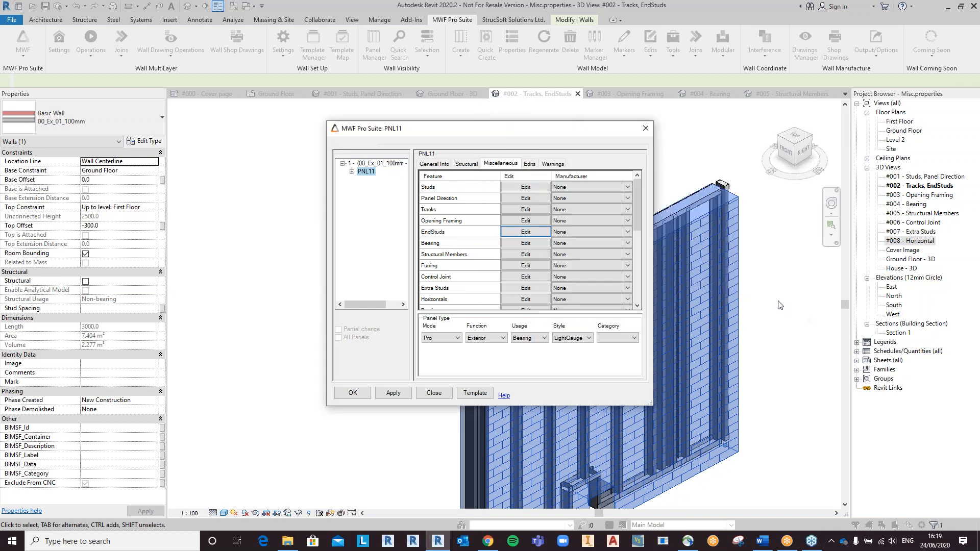
click(353, 393)
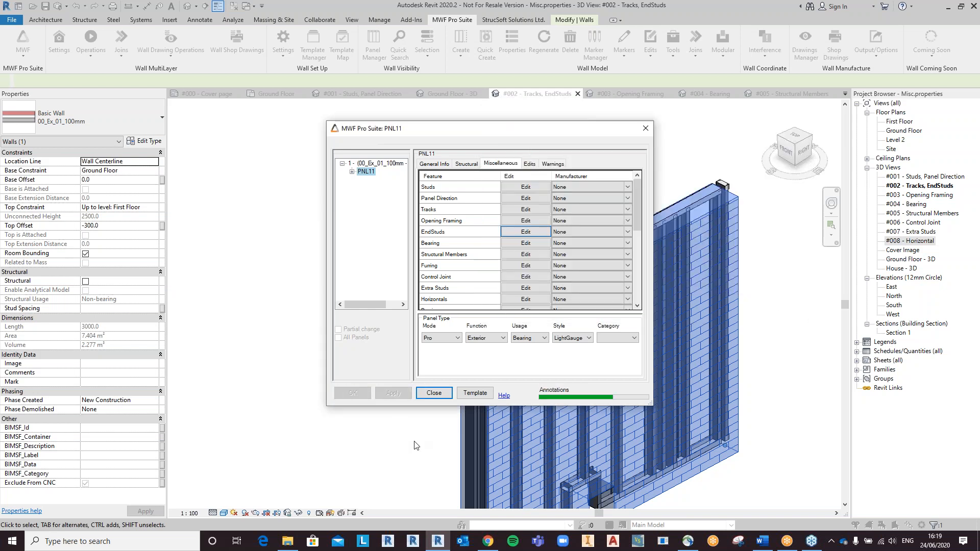
Inspect the end studs at both ends of PNL11's wall from several angles
middle_drag(525, 426, 525, 319)
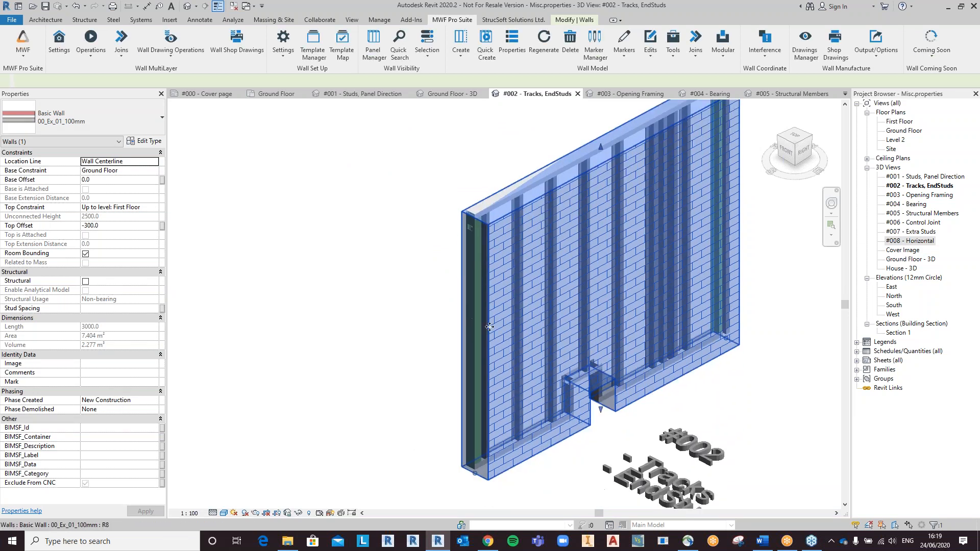
click(396, 385)
shift+middle_drag(495, 409, 420, 350)
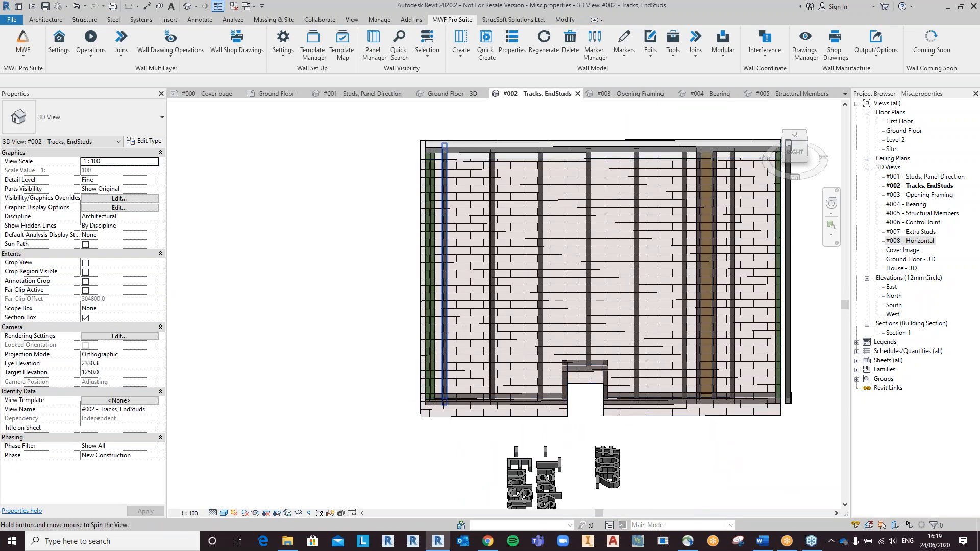
scroll(462, 218, up, 3)
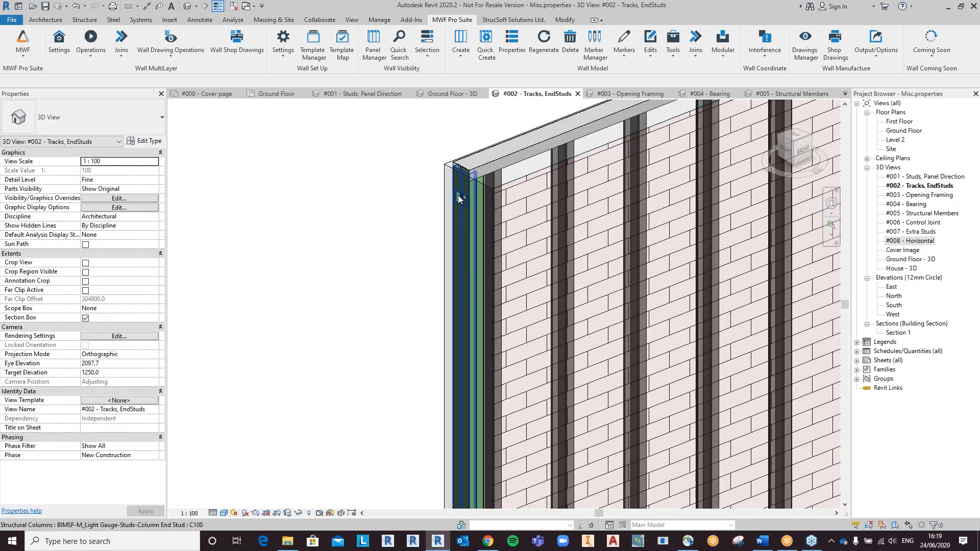
shift+middle_drag(464, 200, 817, 238)
scroll(789, 265, down, 5)
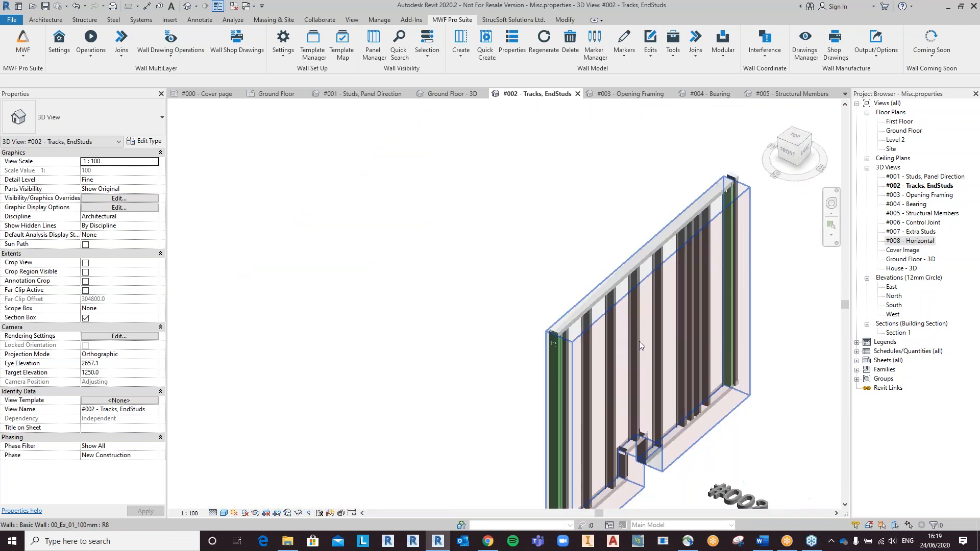
shift+middle_drag(639, 341, 587, 397)
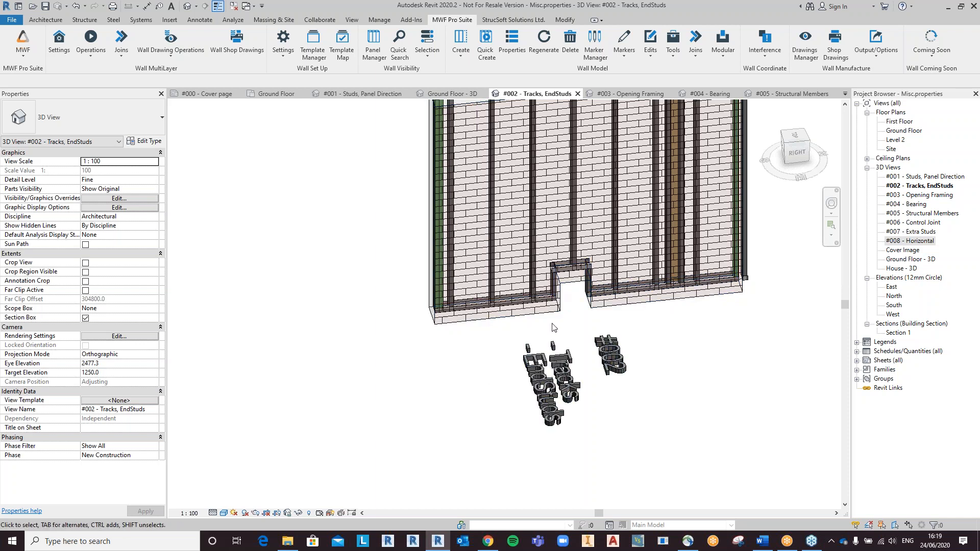
key(z)
key(f)
Open the #003 - Opening Framing view and inspect the wall's window and door openings and its mwfW_BreakHoriz marker
click(632, 94)
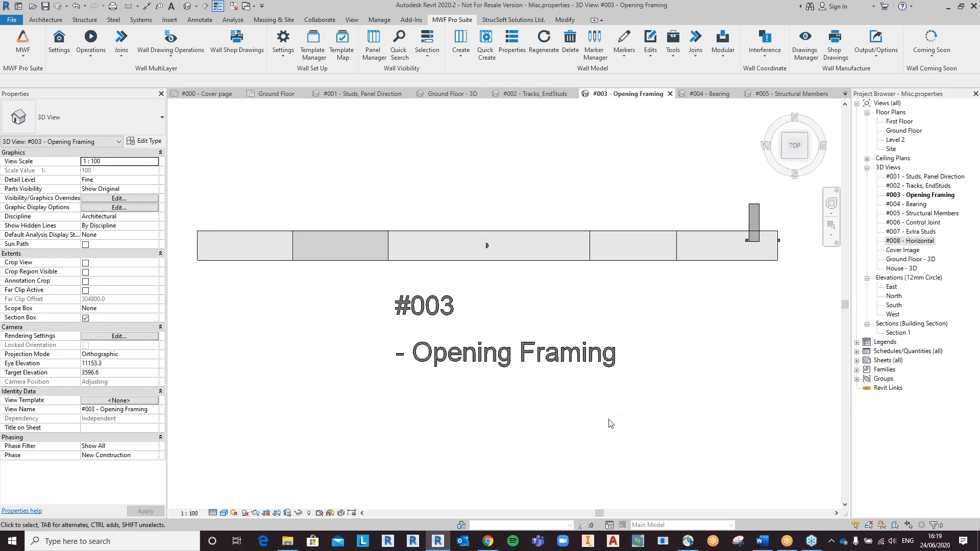
shift+middle_drag(591, 426, 585, 365)
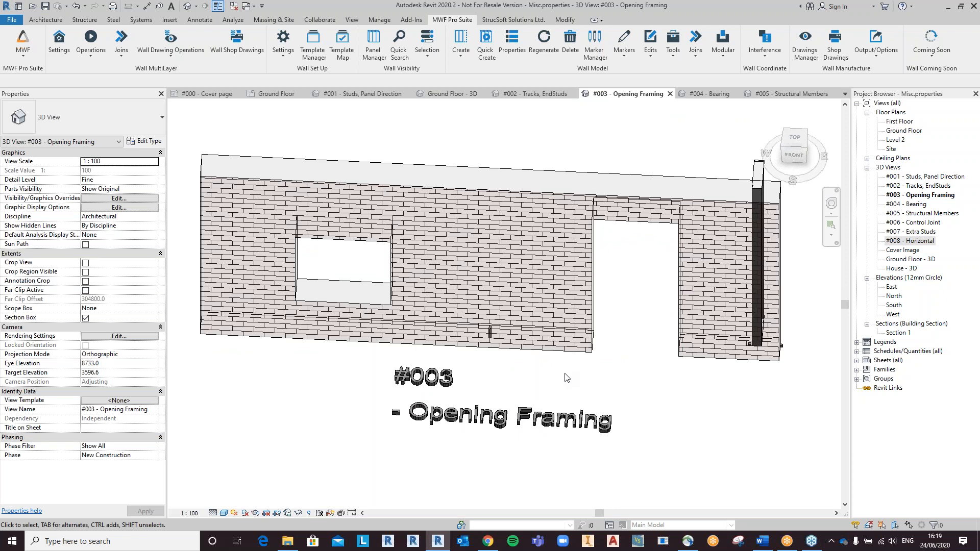
click(619, 56)
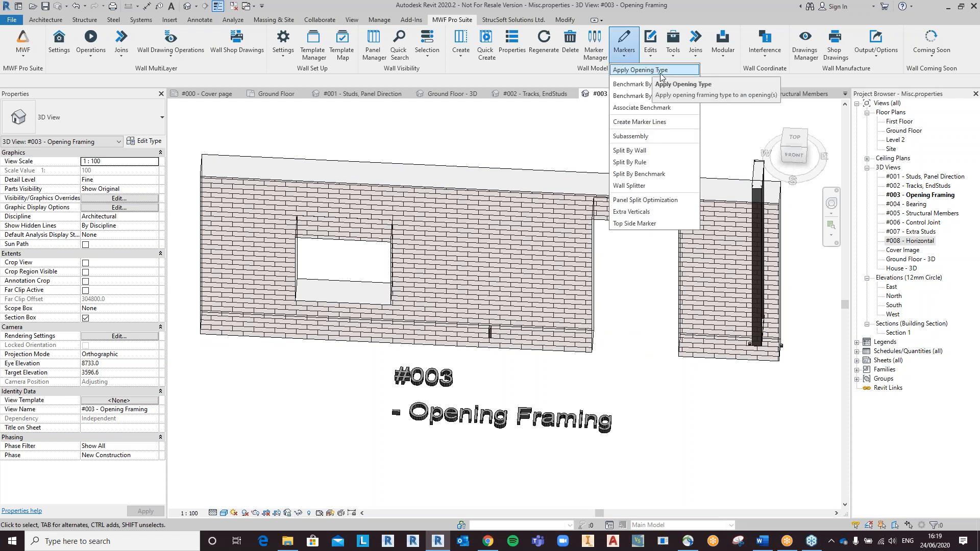
click(633, 351)
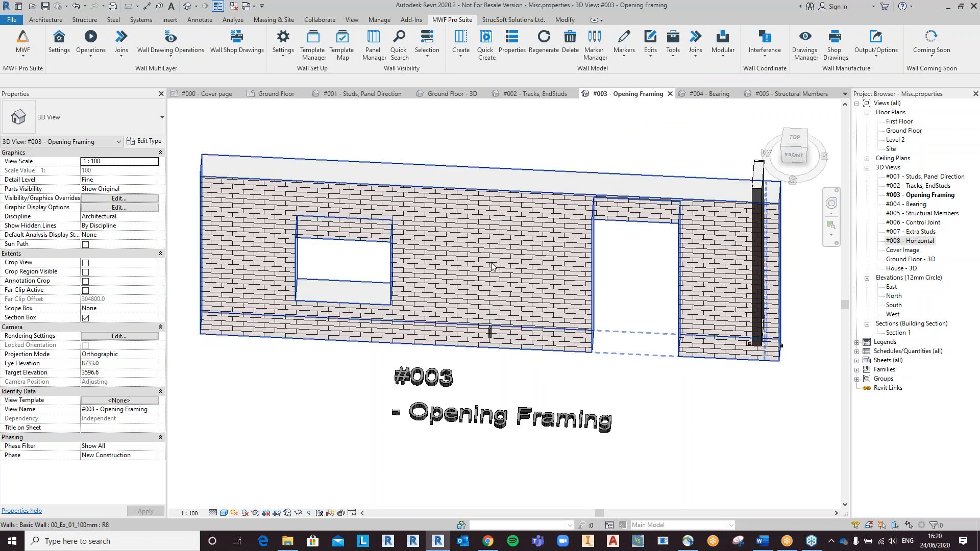
click(793, 155)
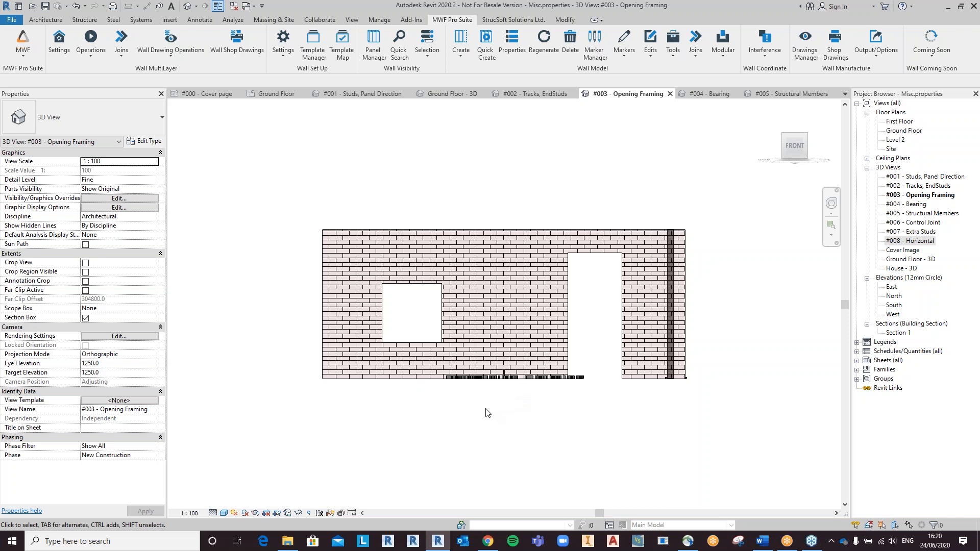
mouse_move(497, 404)
shift+middle_down()
mouse_move(522, 466)
mouse_move(573, 427)
mouse_move(564, 447)
shift+middle_up()
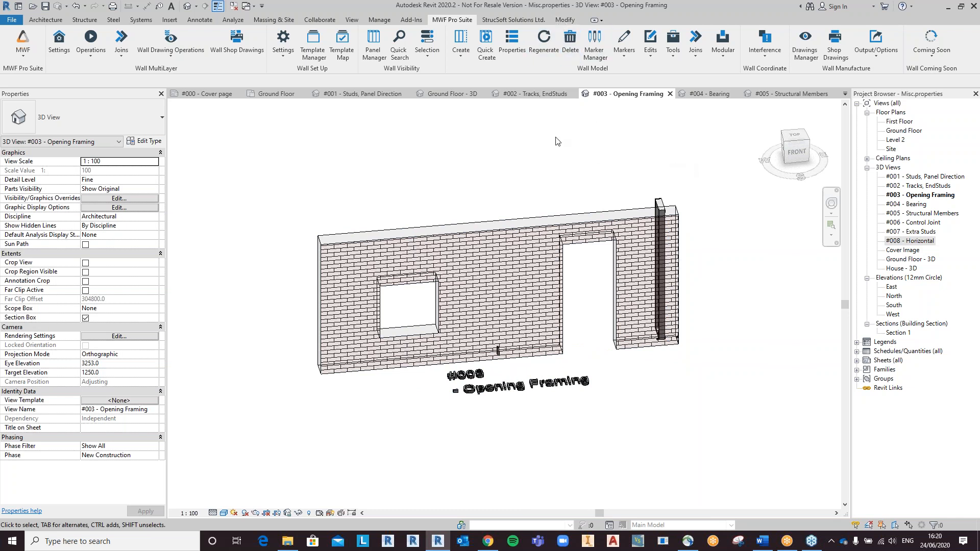
scroll(499, 357, up, 2)
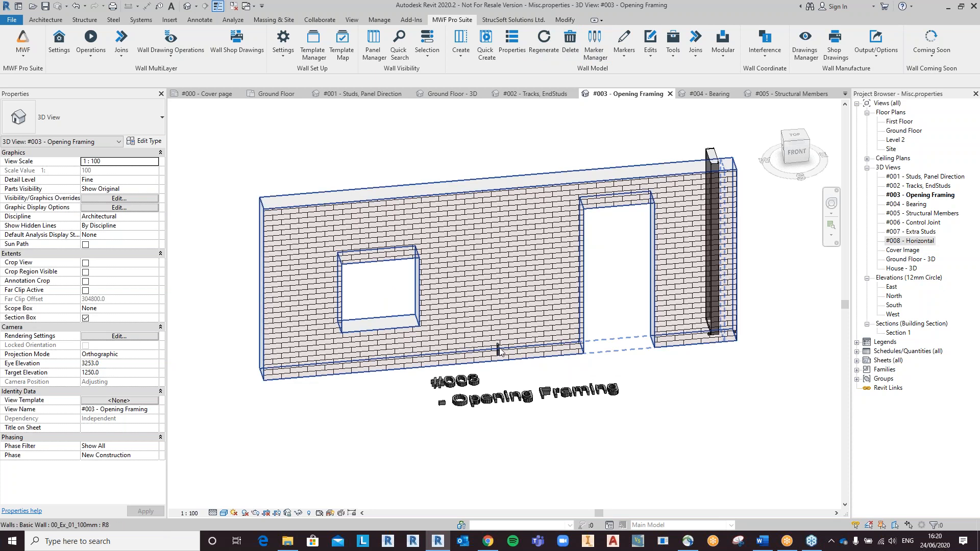
click(498, 350)
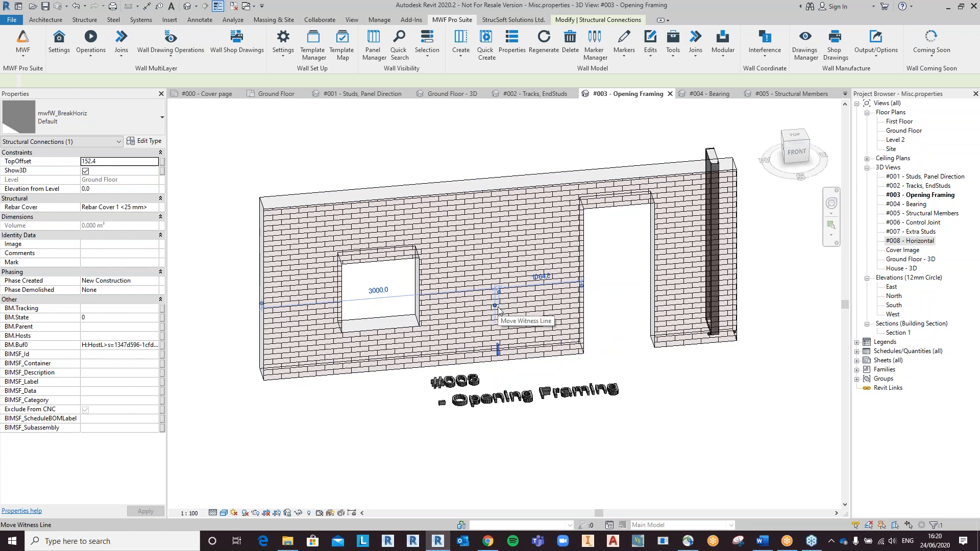
click(491, 199)
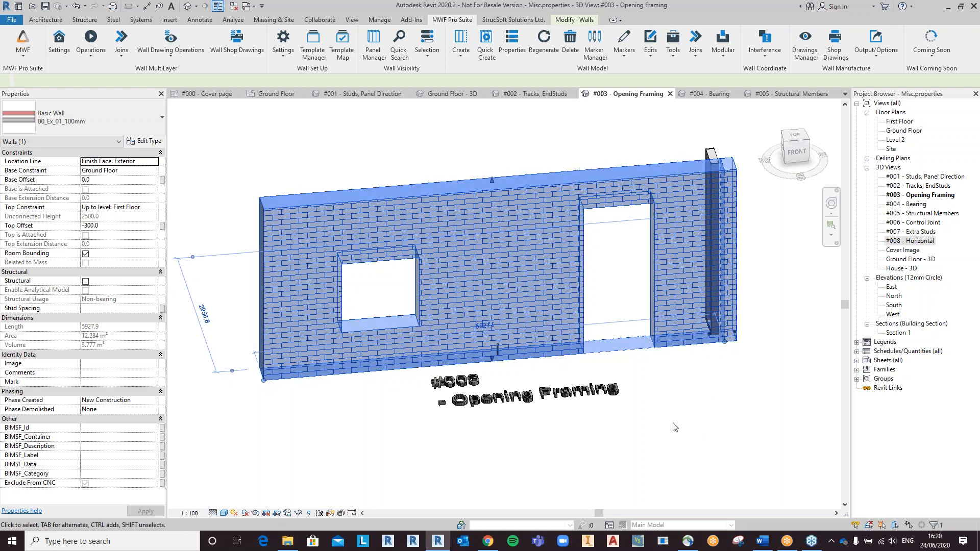
click(461, 40)
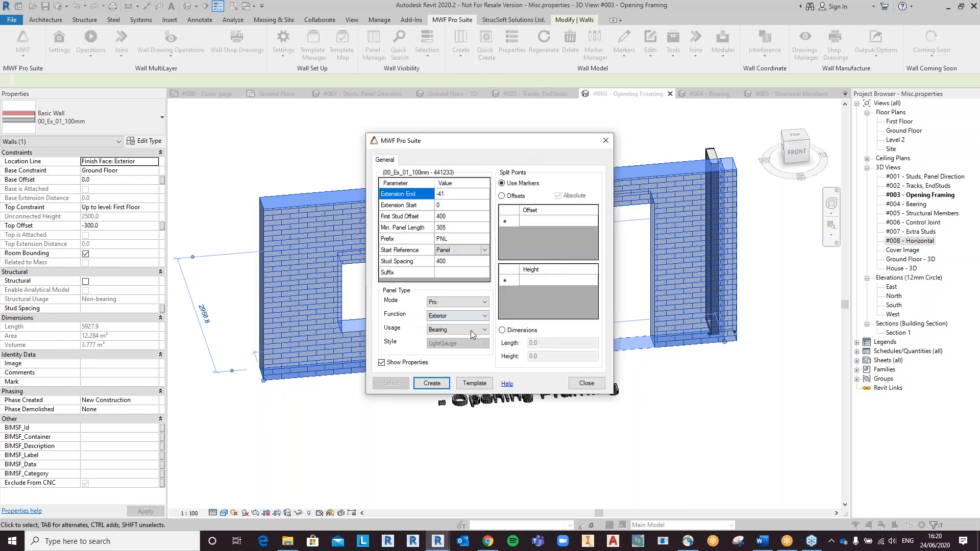
click(474, 382)
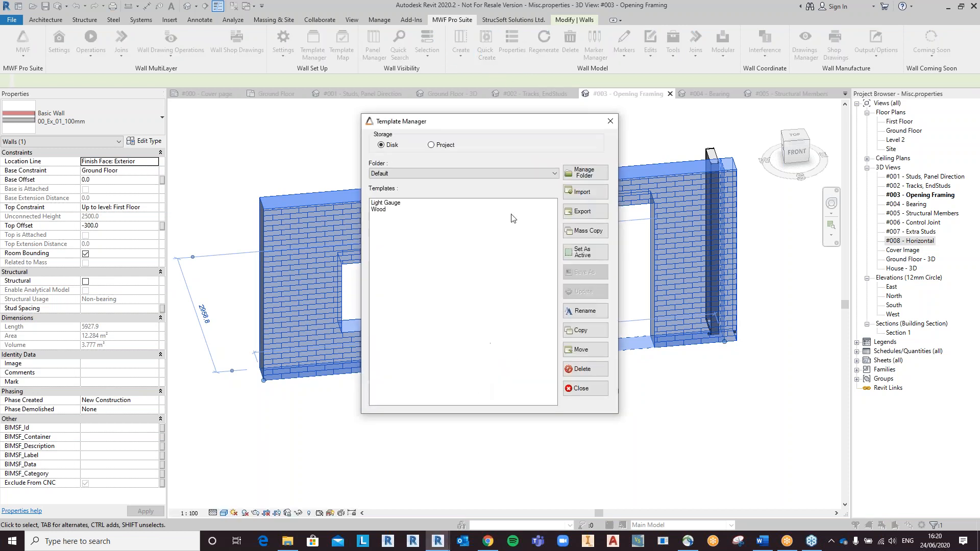
click(426, 174)
click(414, 186)
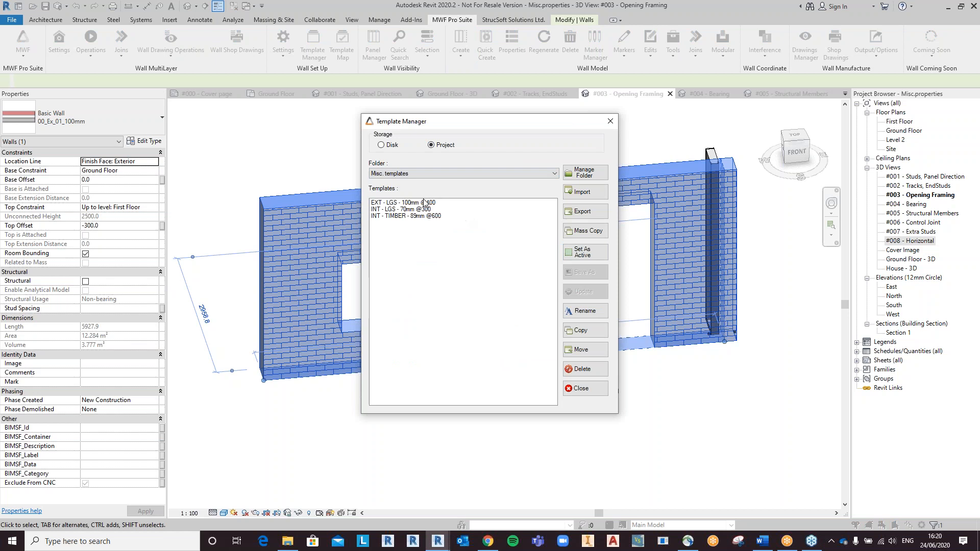
click(424, 203)
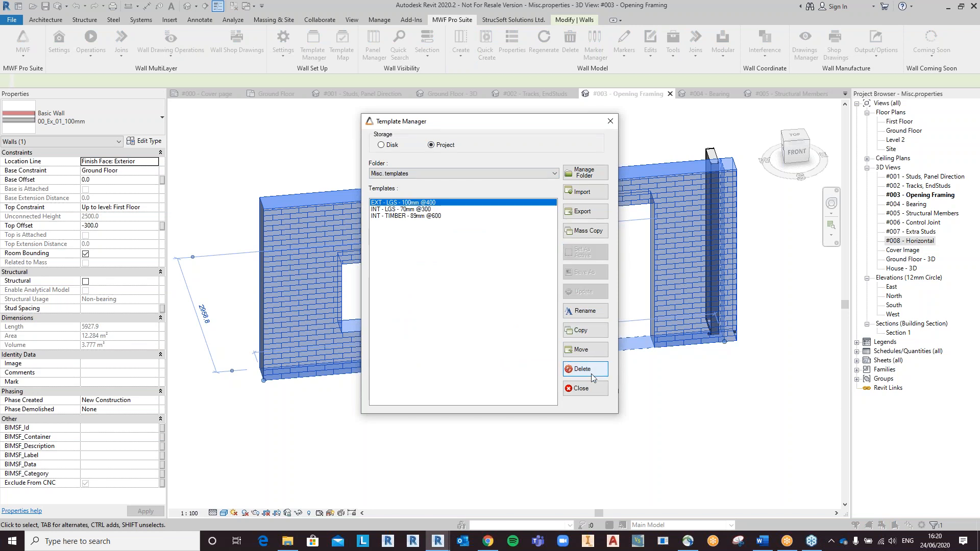
click(582, 388)
click(444, 389)
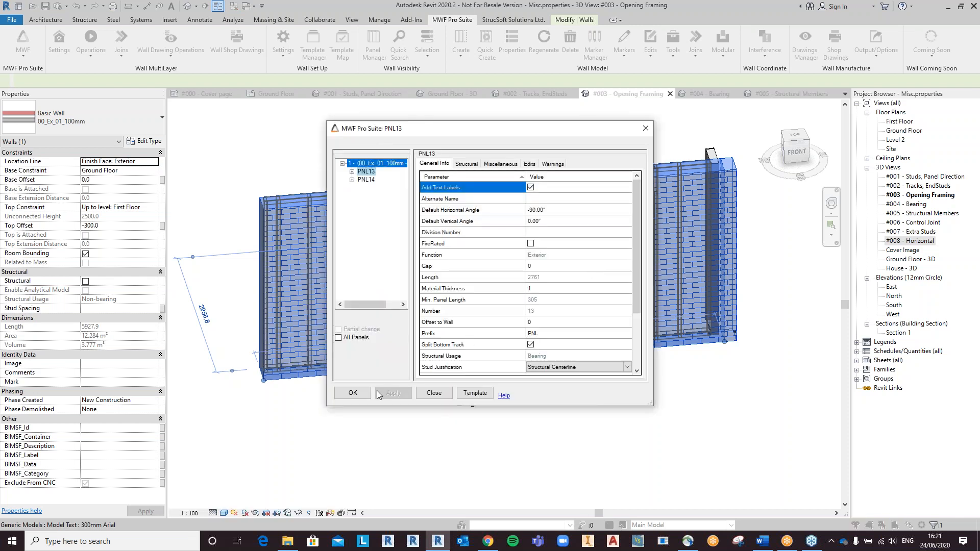
click(352, 393)
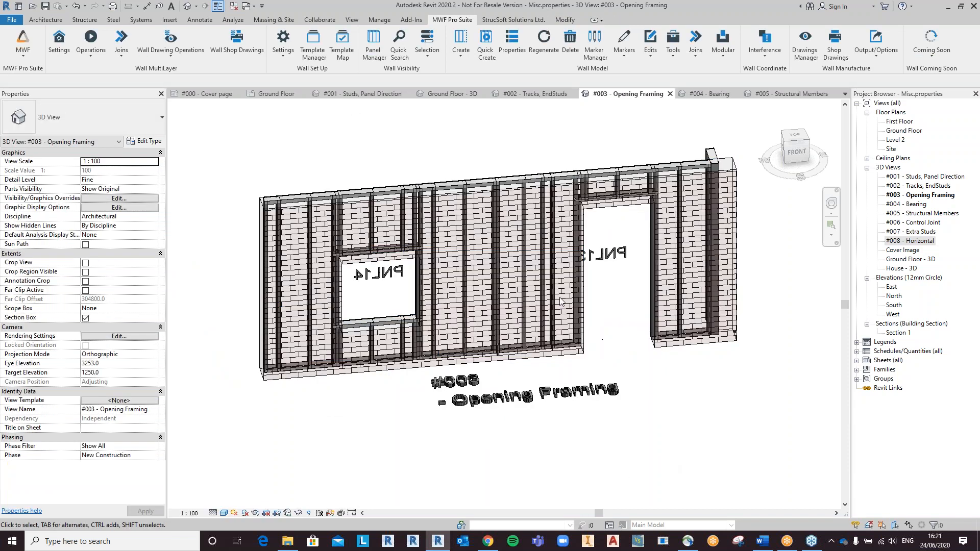
Examine the framing around the window and door openings of PNL14 and PNL13 from the front
click(797, 152)
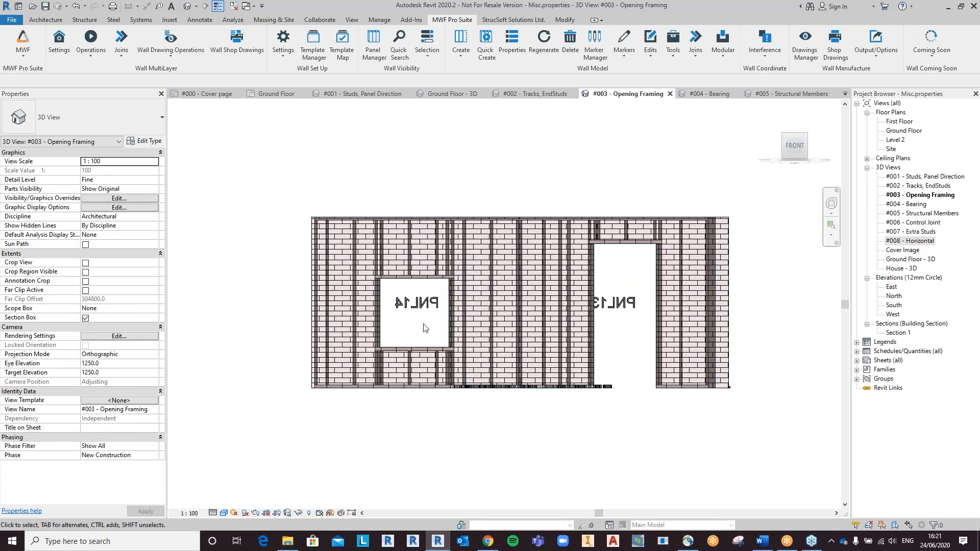
scroll(416, 349, up, 3)
middle_drag(591, 370, 574, 370)
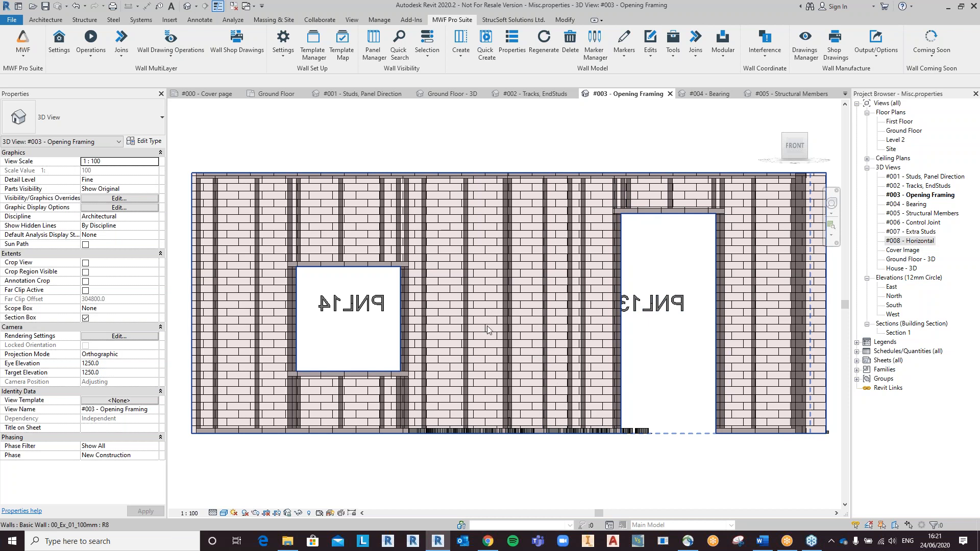
Open the Opening Framing settings in PNL13's miscellaneous panel properties and enlarge the dialog to show all rule parameters
click(492, 258)
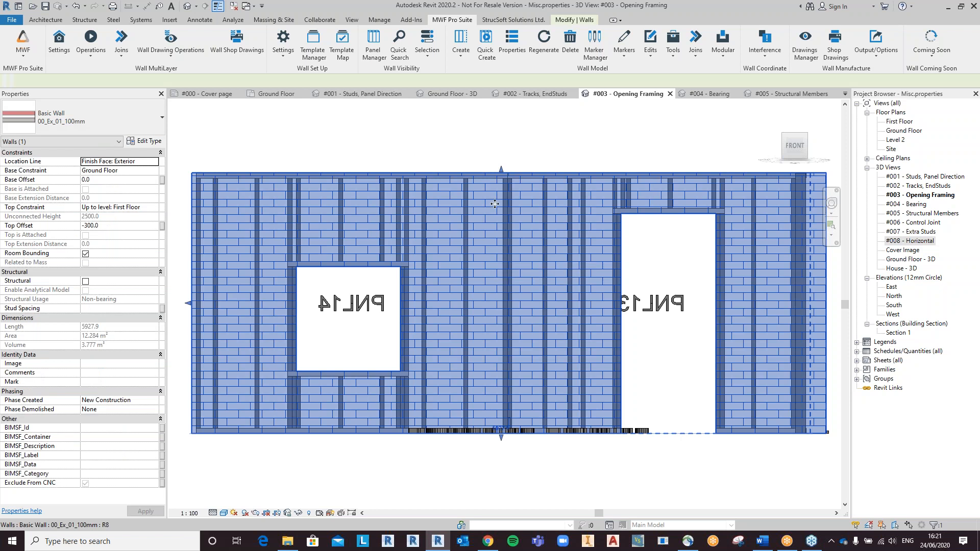
click(513, 45)
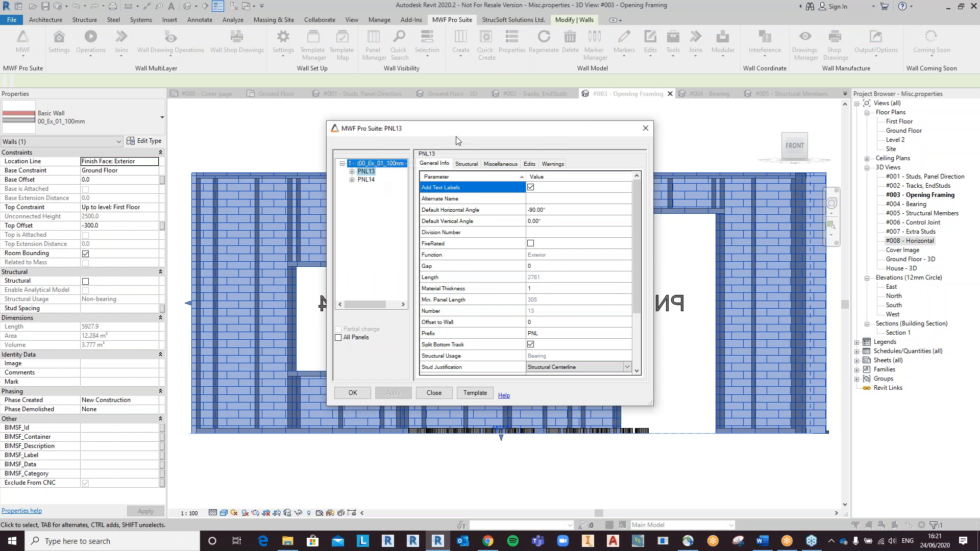
drag(491, 129, 357, 101)
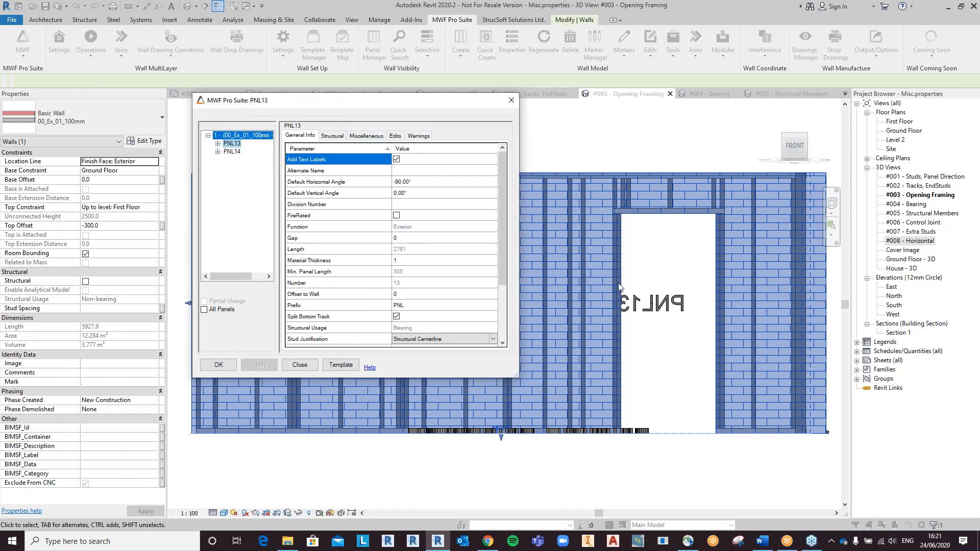
click(366, 136)
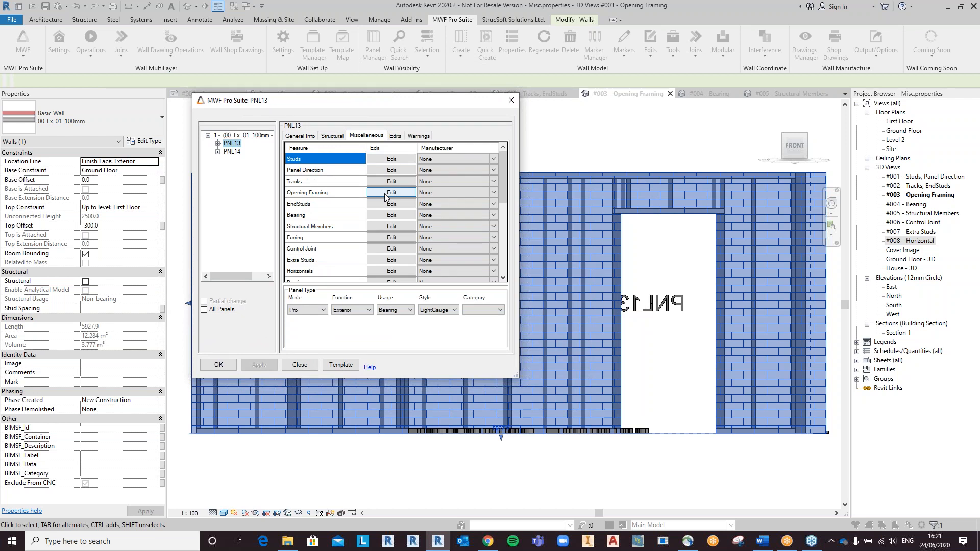
click(391, 194)
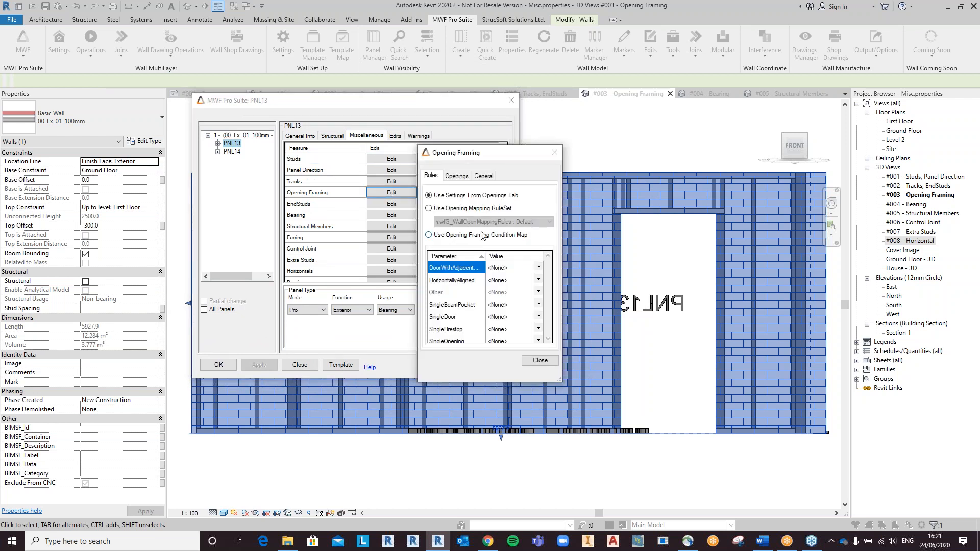
drag(571, 380, 724, 426)
drag(638, 155, 508, 130)
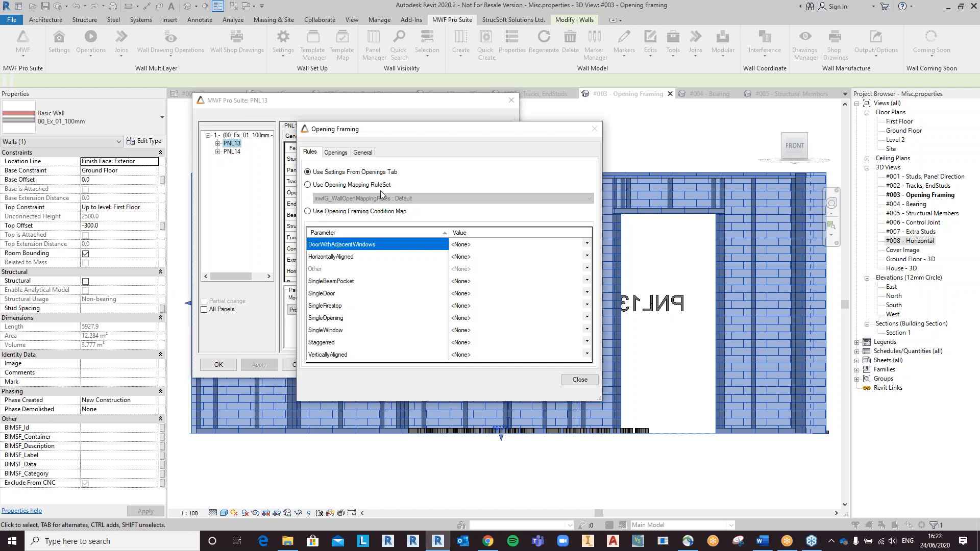
Try the opening mapping ruleset and the opening framing condition map, and review the framing conditions offered for DoorWithAdjacentWindows
click(307, 184)
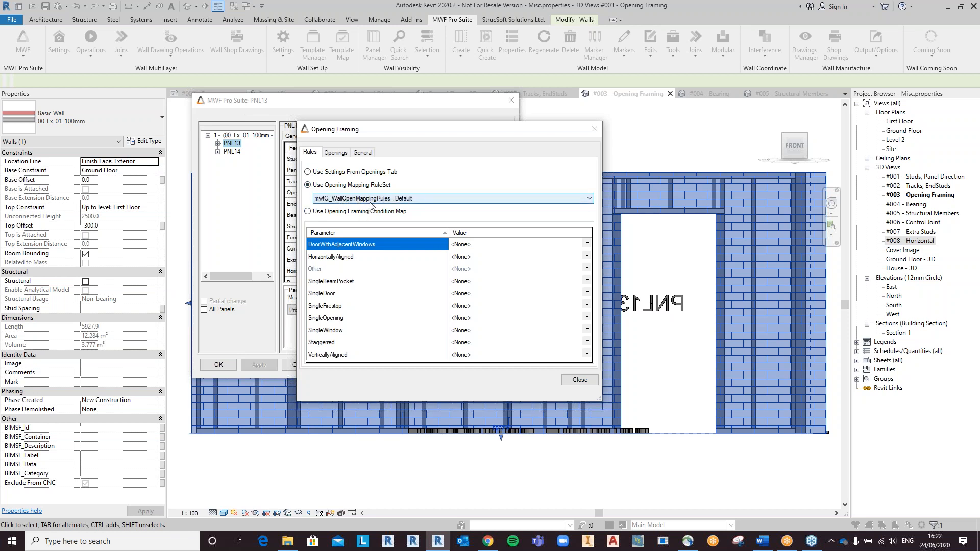
click(371, 200)
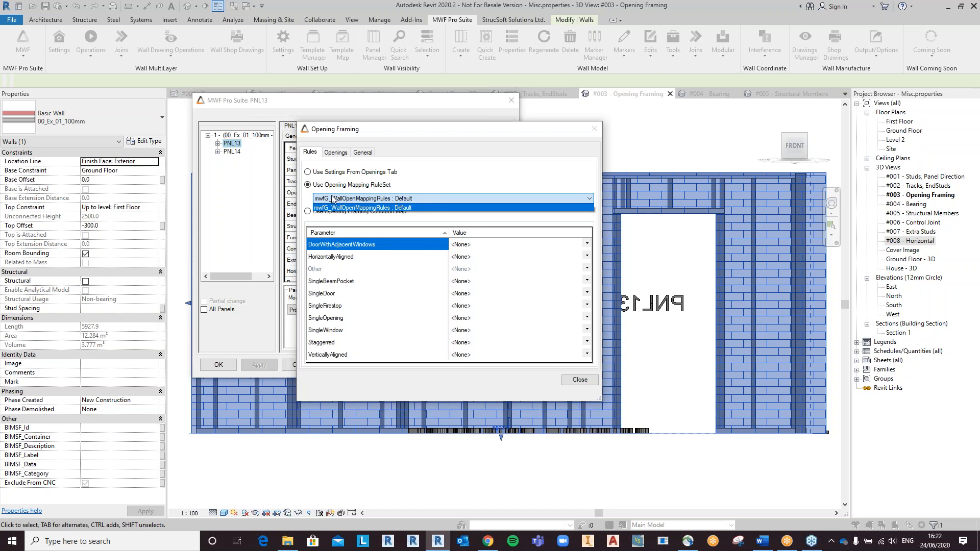
click(308, 212)
click(307, 212)
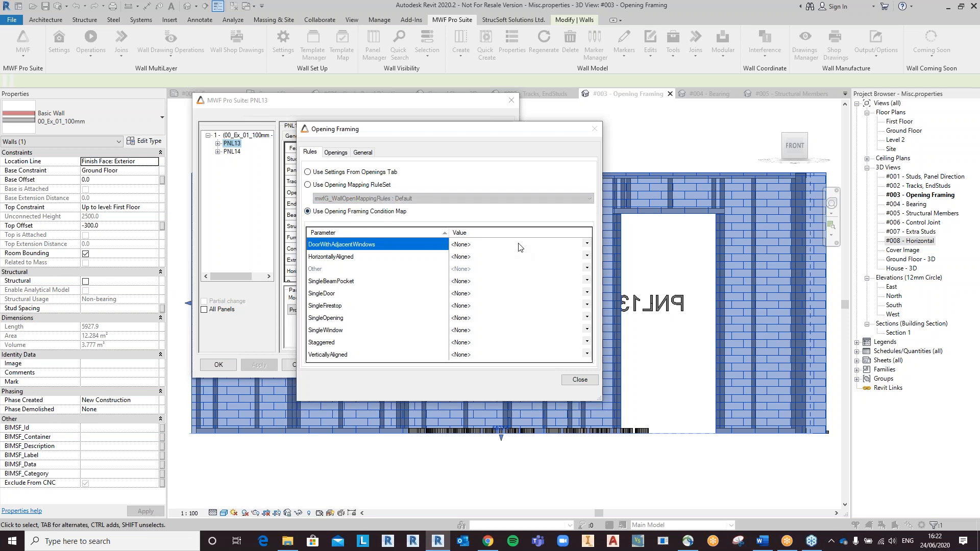
click(586, 245)
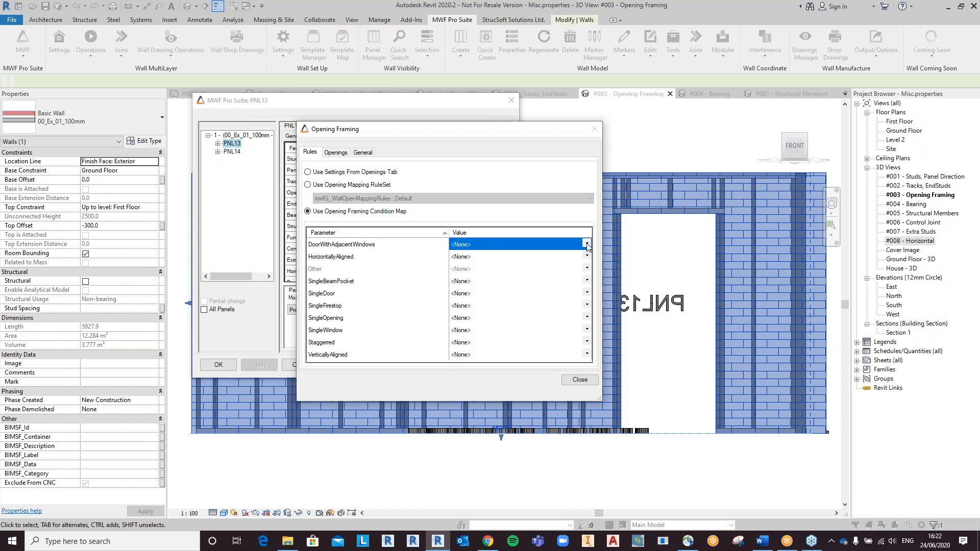
click(587, 245)
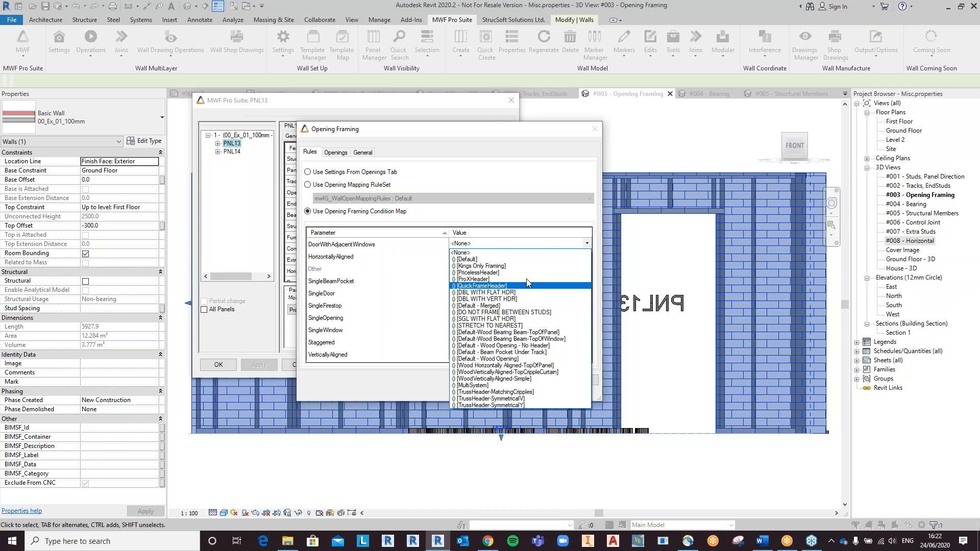
click(585, 244)
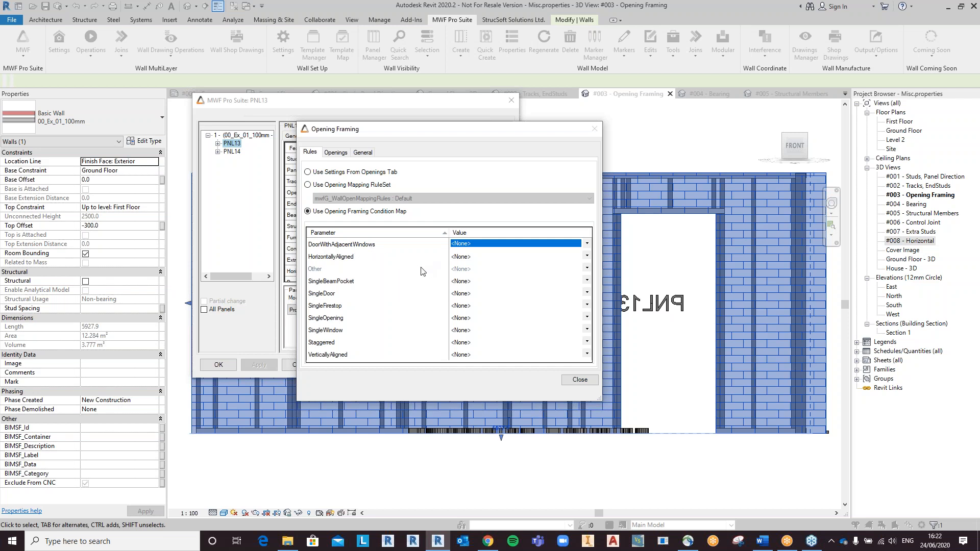
Review the opening framing's rough dimensions option, its rule source and the window opening parameters
click(363, 153)
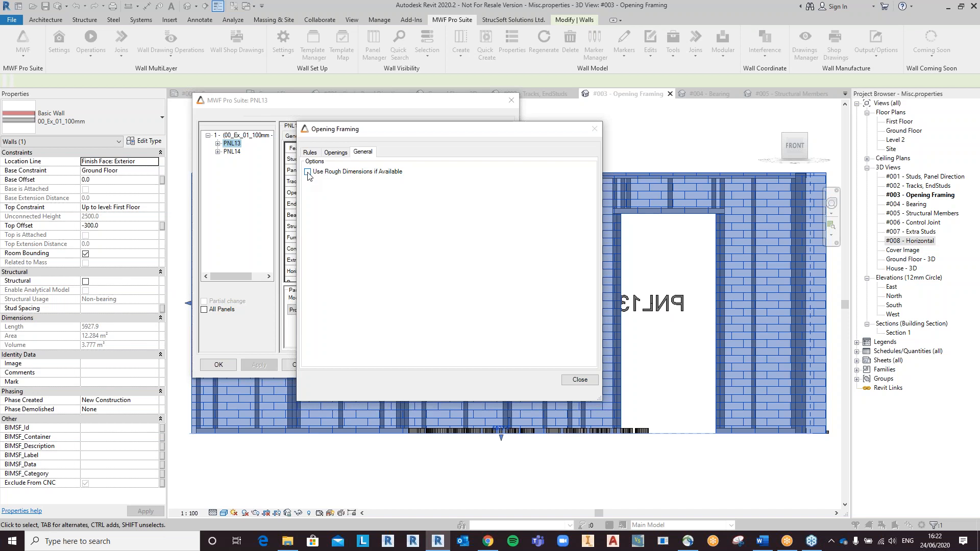
click(342, 155)
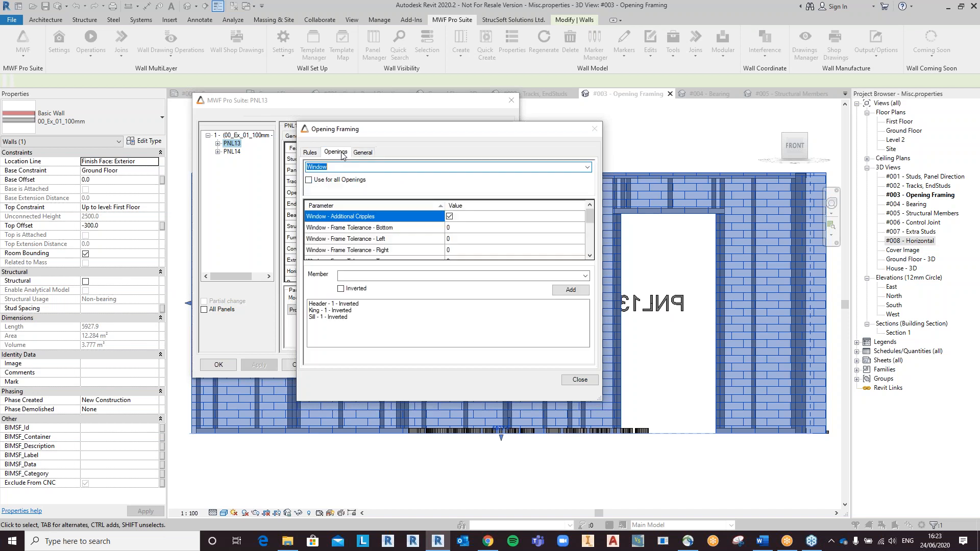
drag(602, 401, 608, 415)
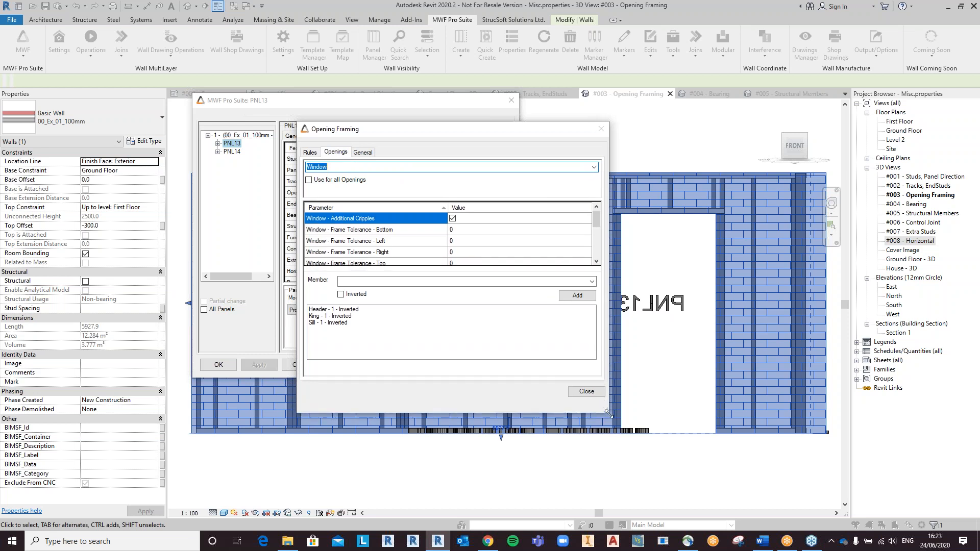
drag(546, 135, 457, 127)
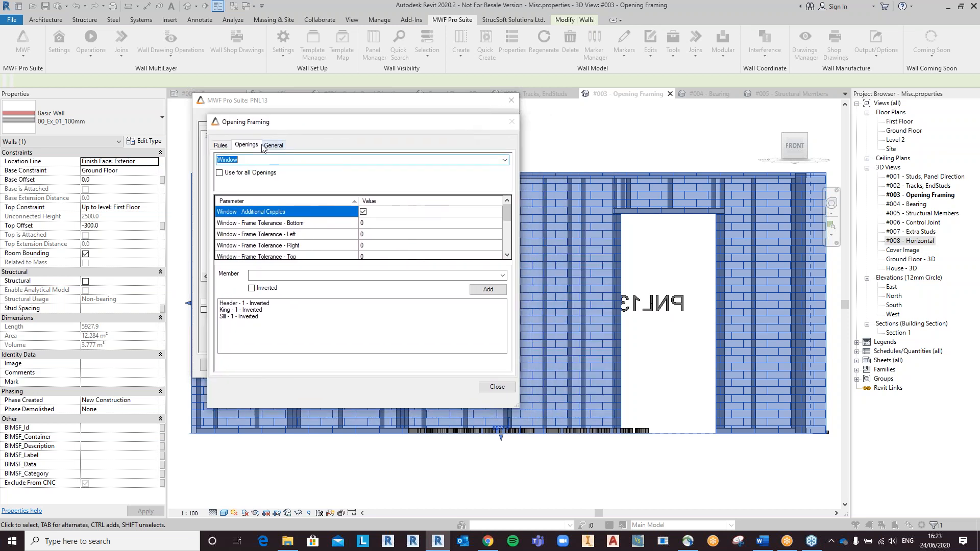
click(220, 145)
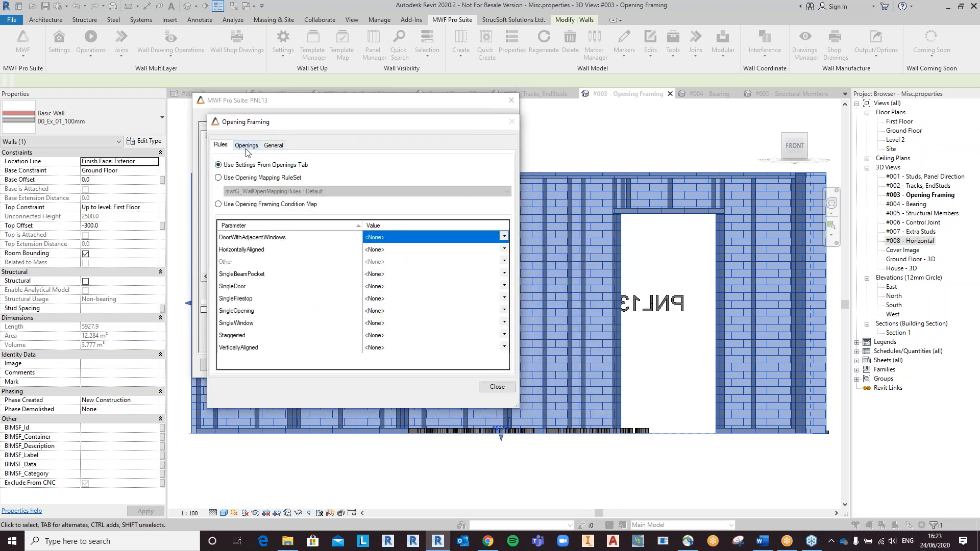
click(246, 145)
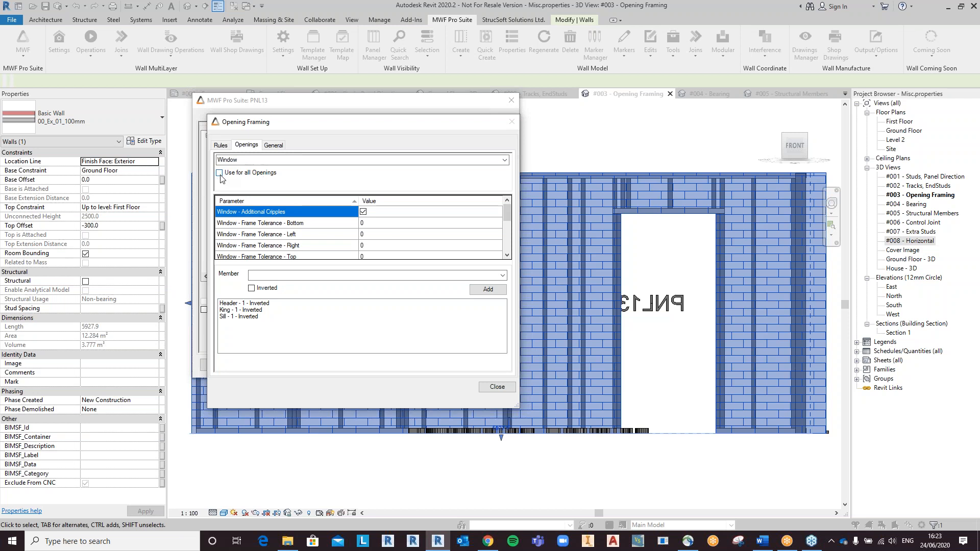
Switch the opening type to Door and look through its frame tolerance, header, jack and king parameters
click(506, 161)
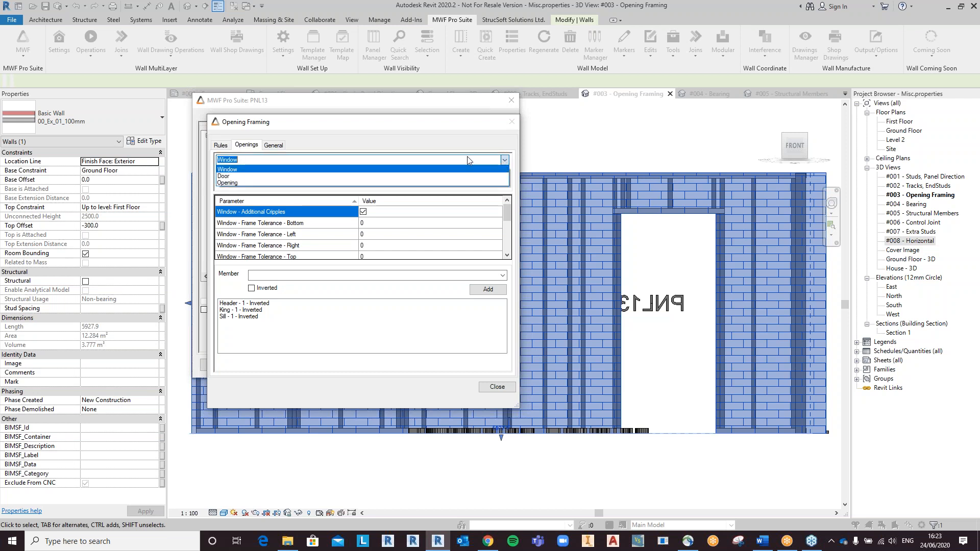
click(240, 176)
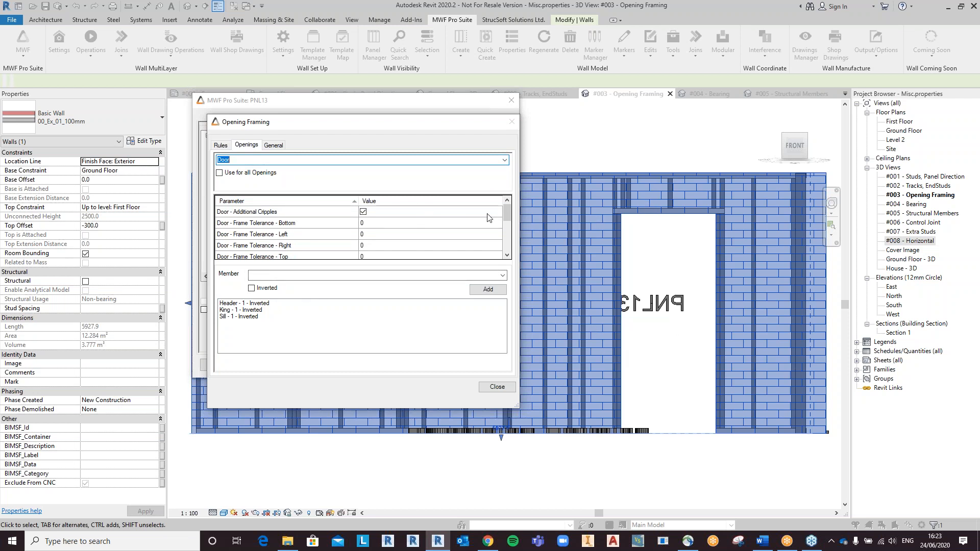
click(507, 255)
click(507, 256)
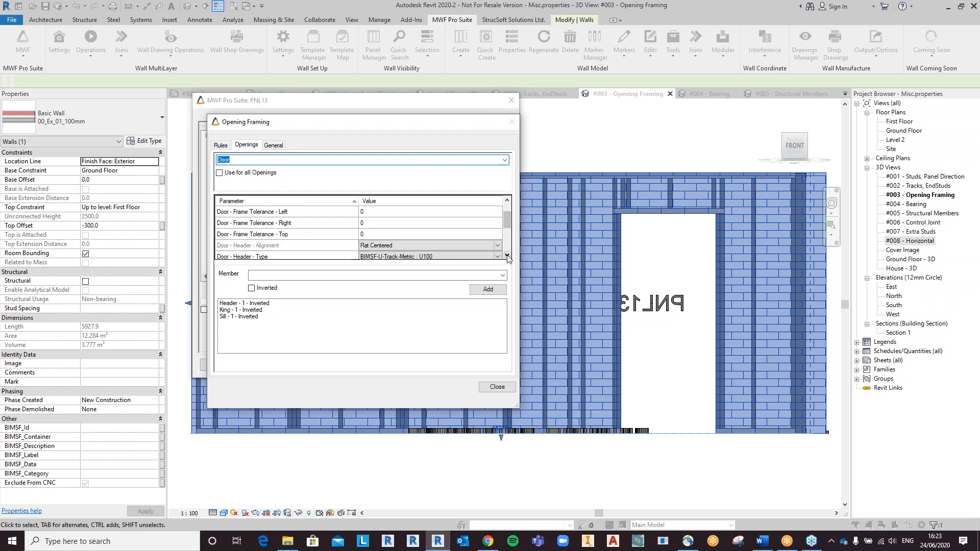
click(507, 255)
click(507, 256)
click(507, 256)
click(508, 257)
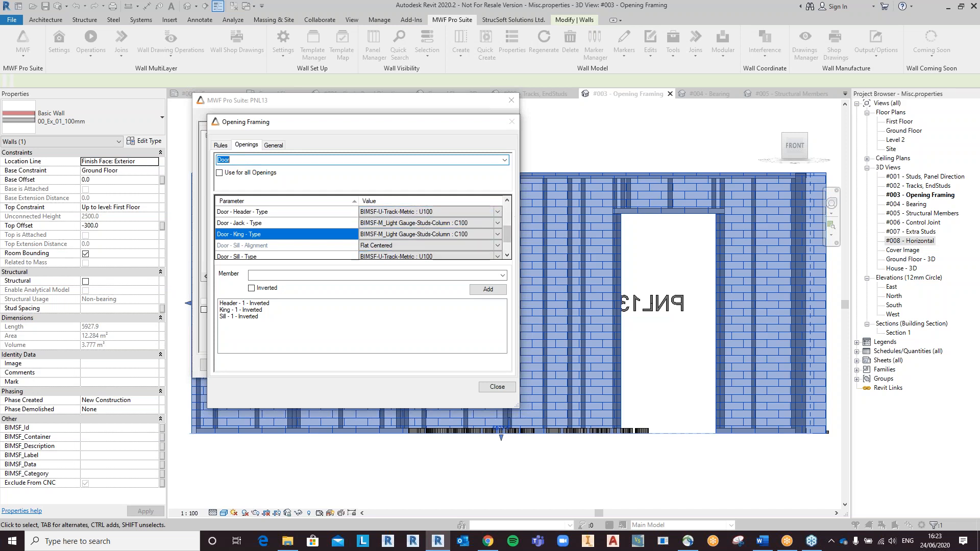
Check the stud types offered for the door's jack and examine its sill and Use Jack Studs settings
click(498, 223)
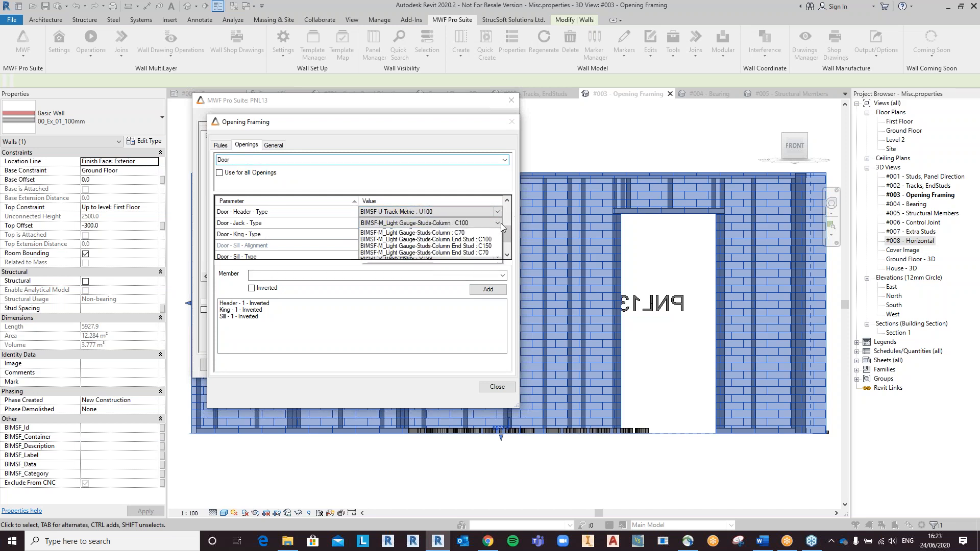
click(501, 223)
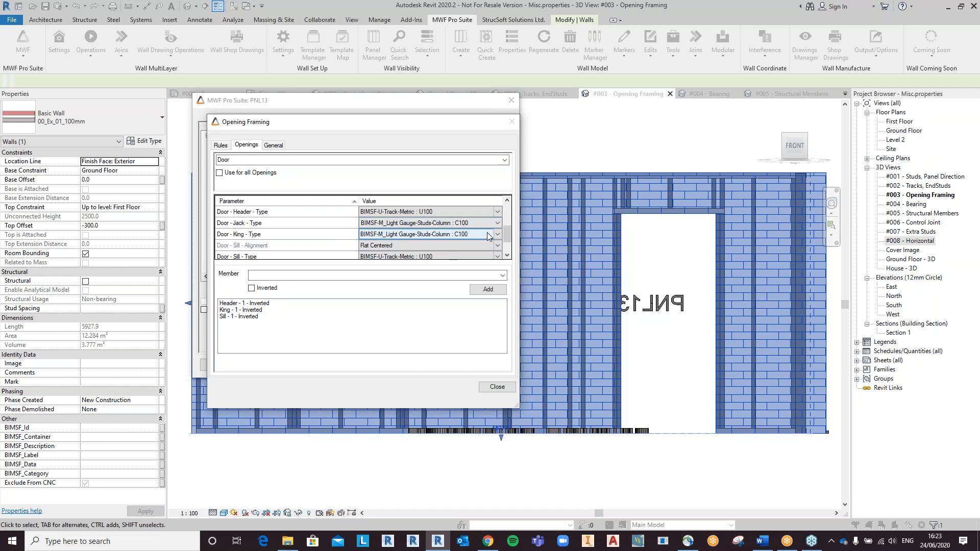
click(507, 256)
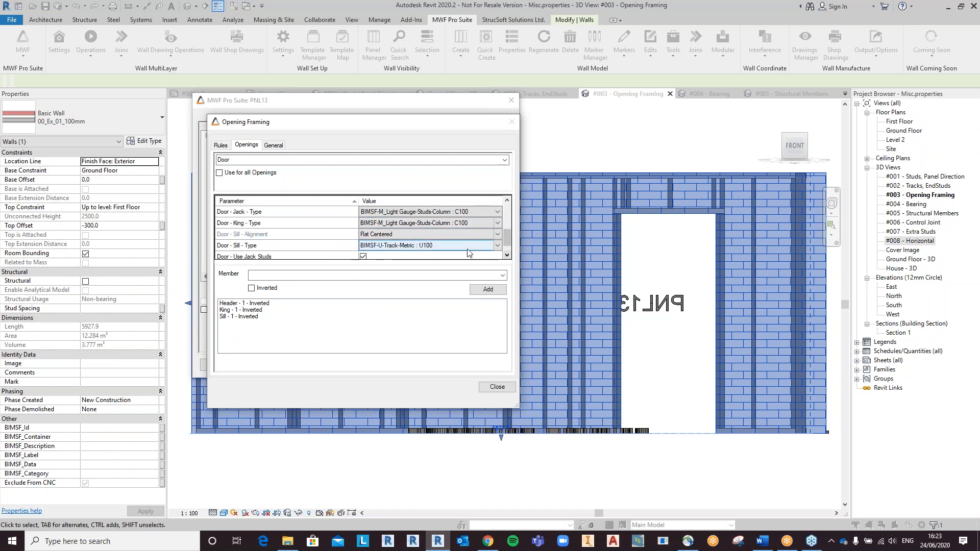
click(507, 256)
click(451, 224)
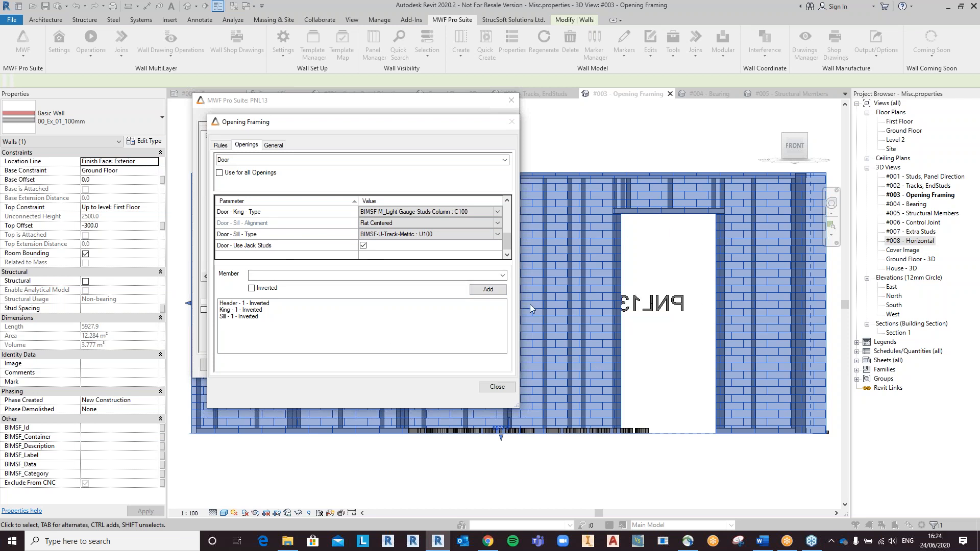
Add a second, non-inverted Header member to the door opening framing
click(502, 275)
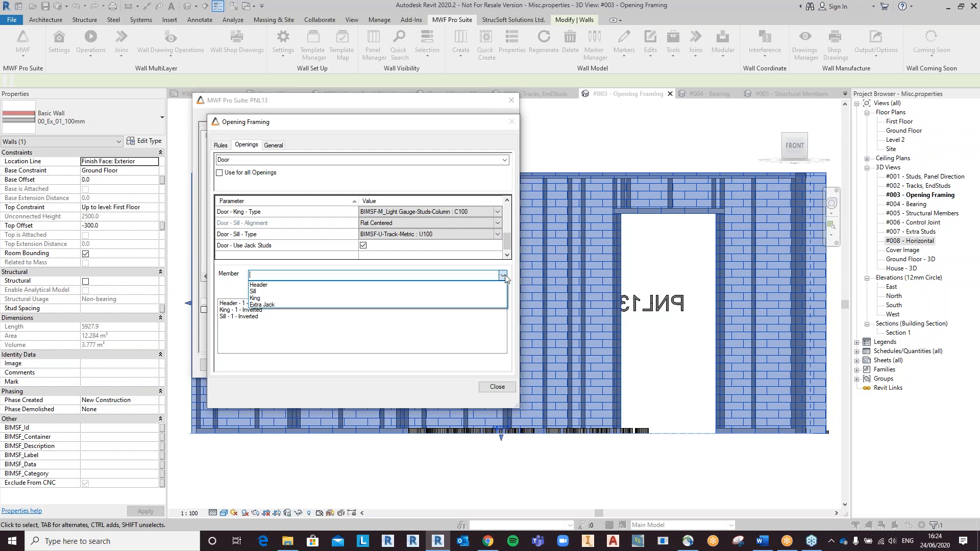
click(302, 285)
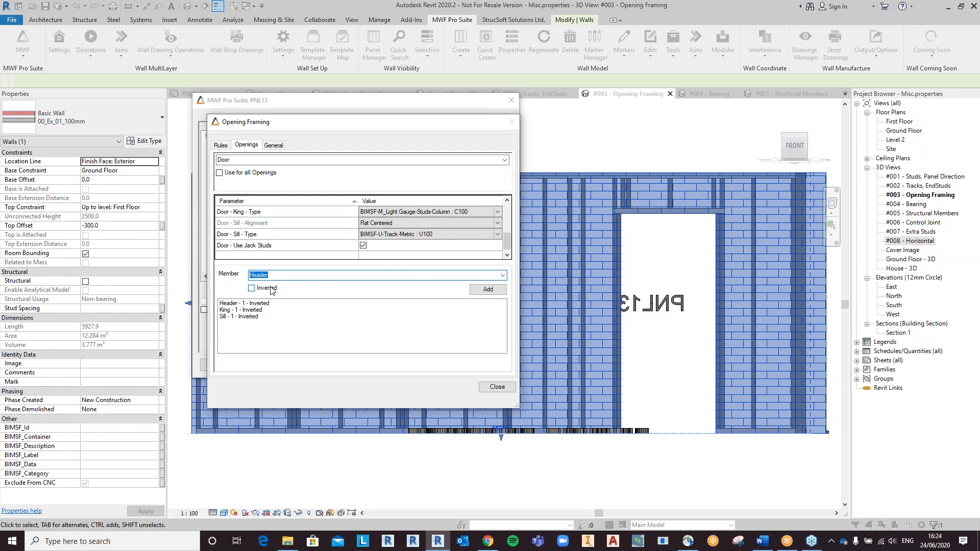
click(485, 291)
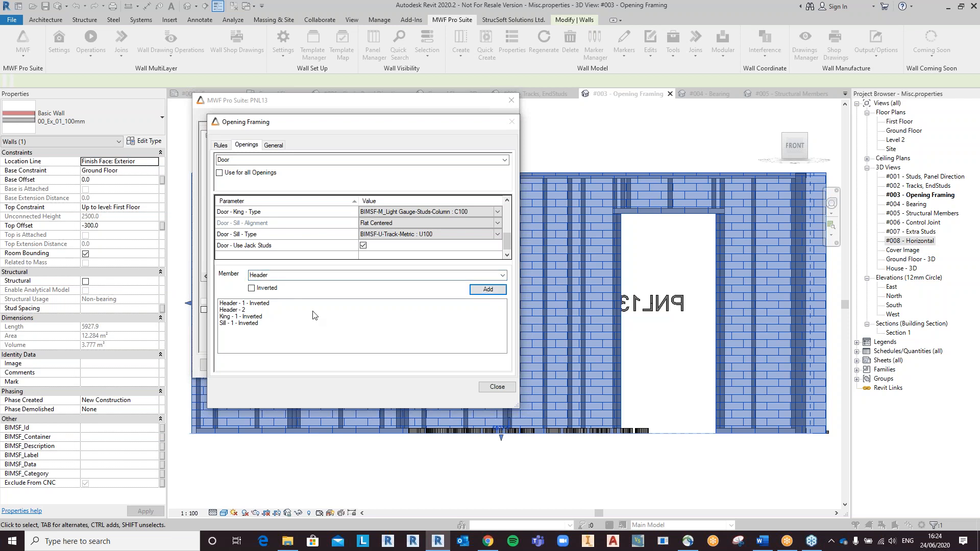
Invert the door's second header member and switch it back to non-inverted
right_click(240, 313)
click(233, 313)
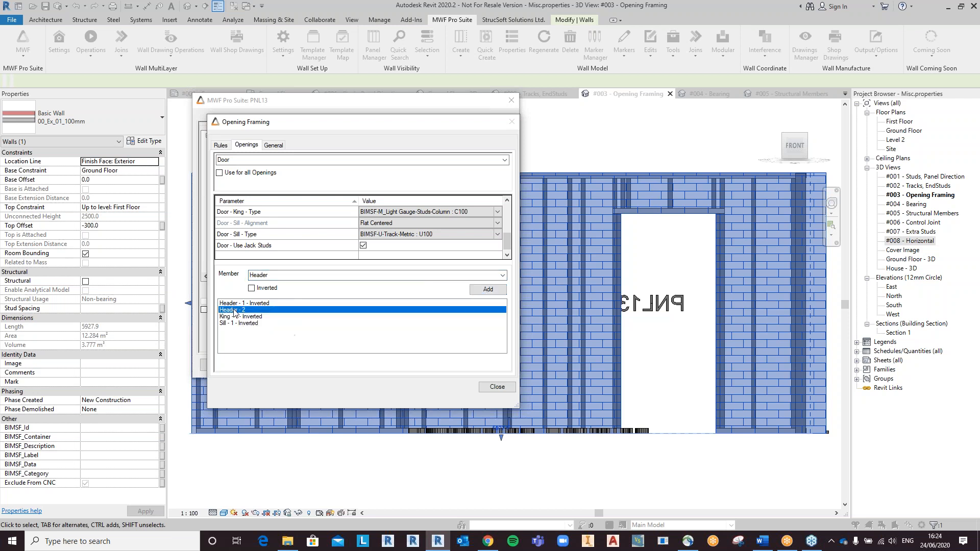
right_click(237, 312)
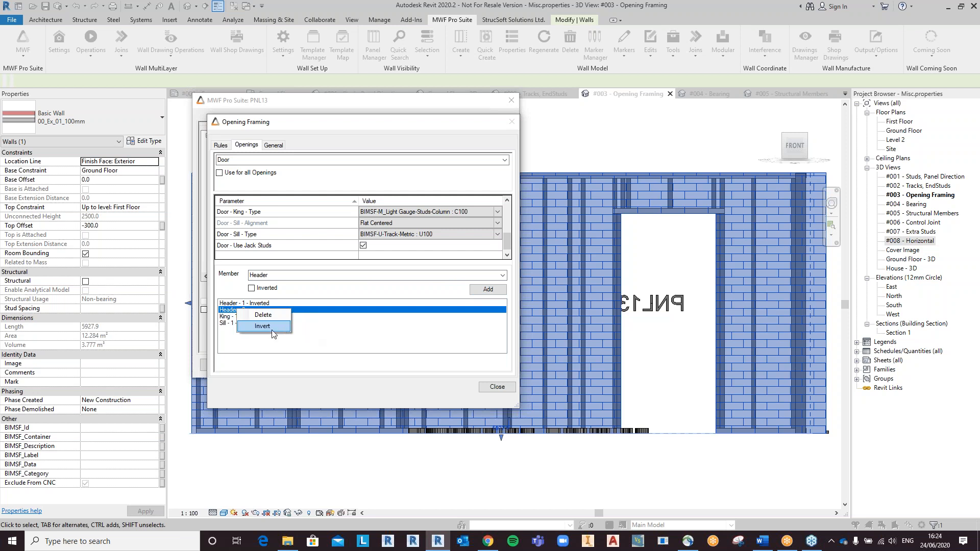
click(270, 334)
right_click(263, 312)
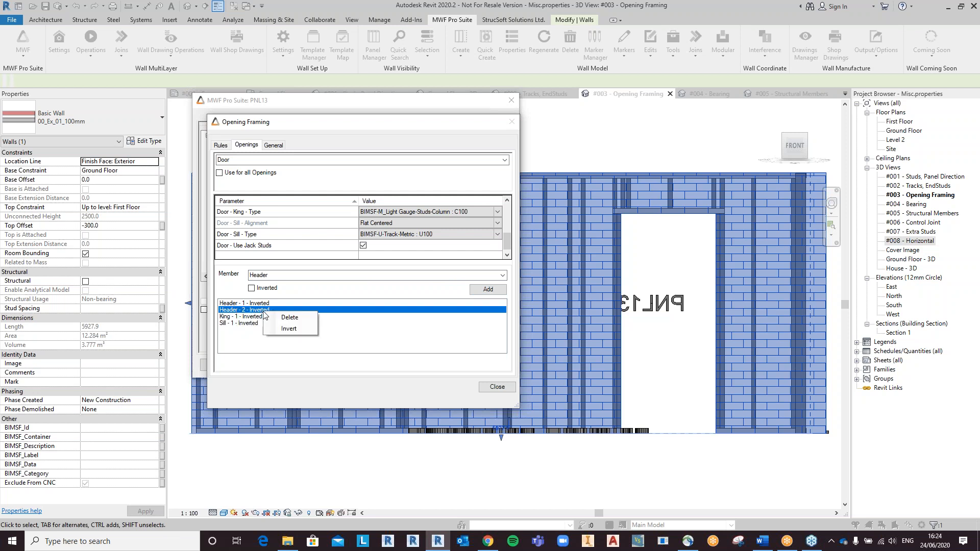
click(289, 329)
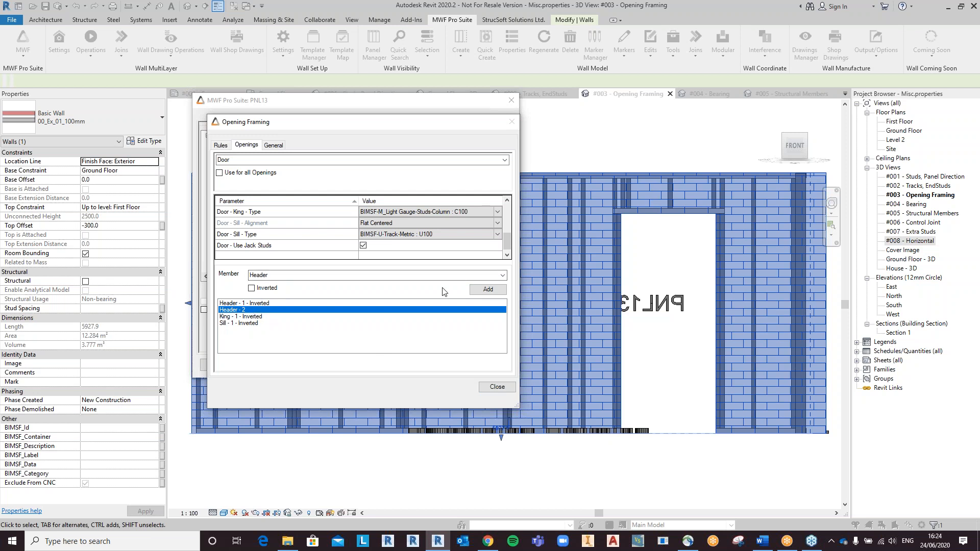
Add a non-inverted Extra Jack member to the door opening framing and apply the changes to panel PNL13
click(502, 275)
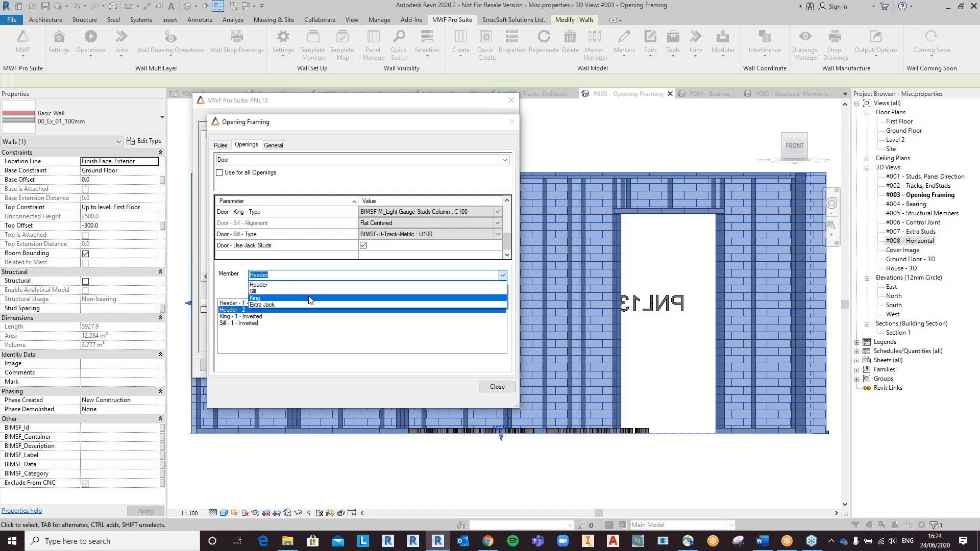
click(276, 309)
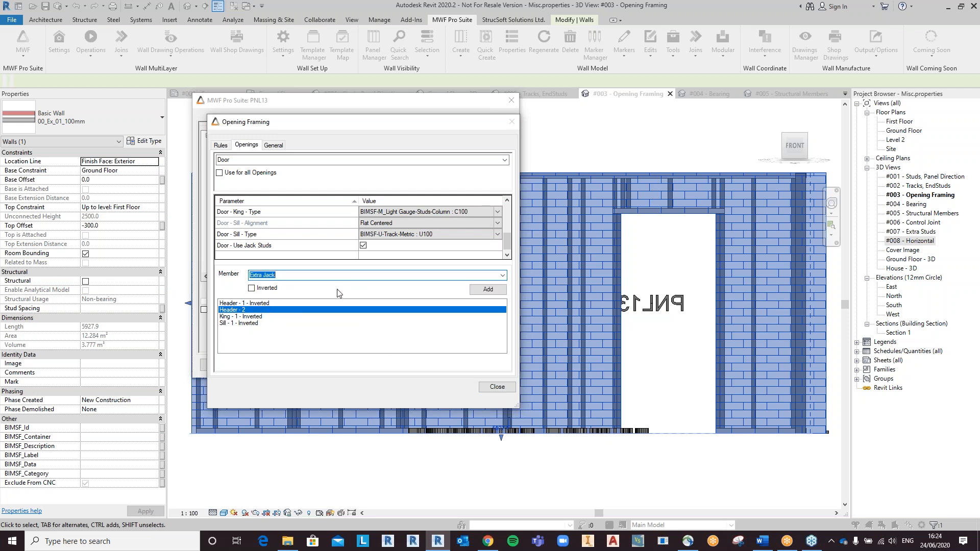
click(472, 289)
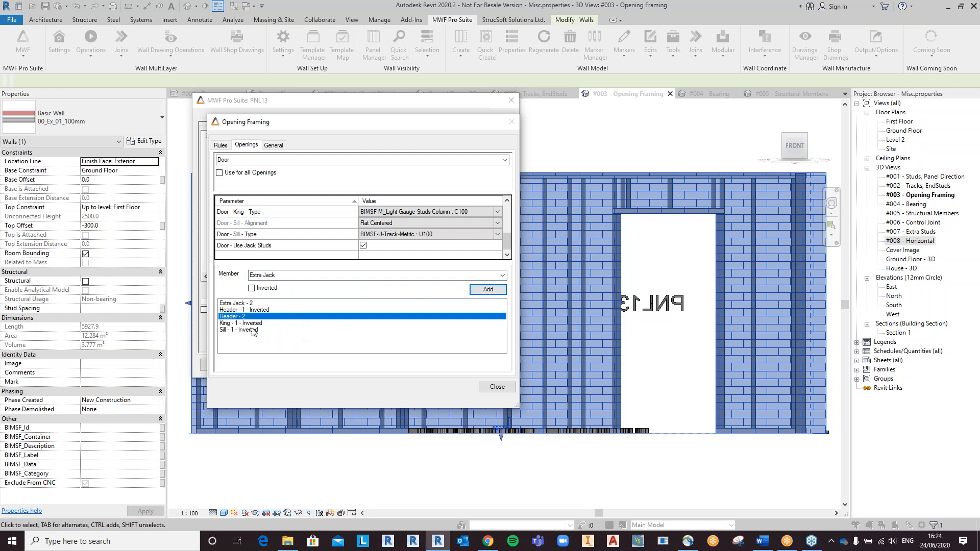
click(253, 304)
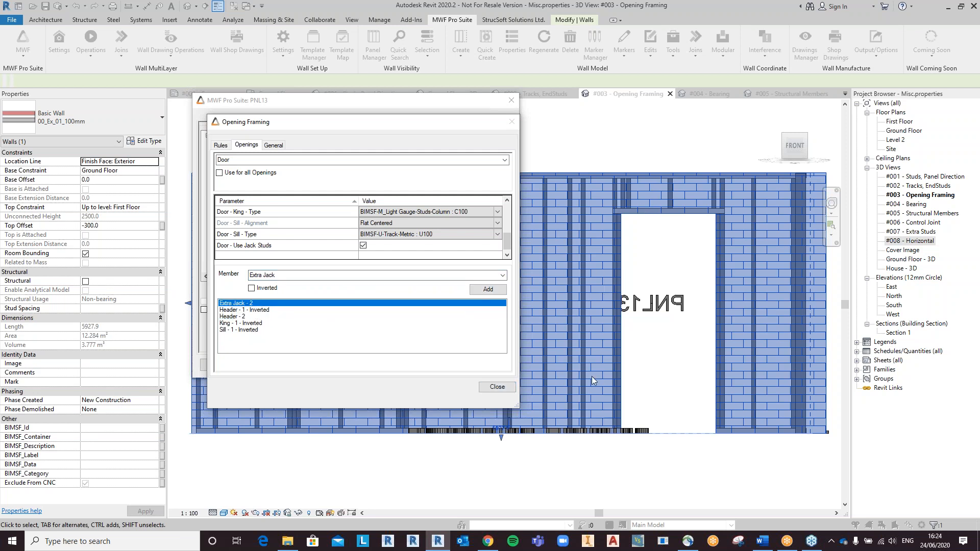
click(496, 387)
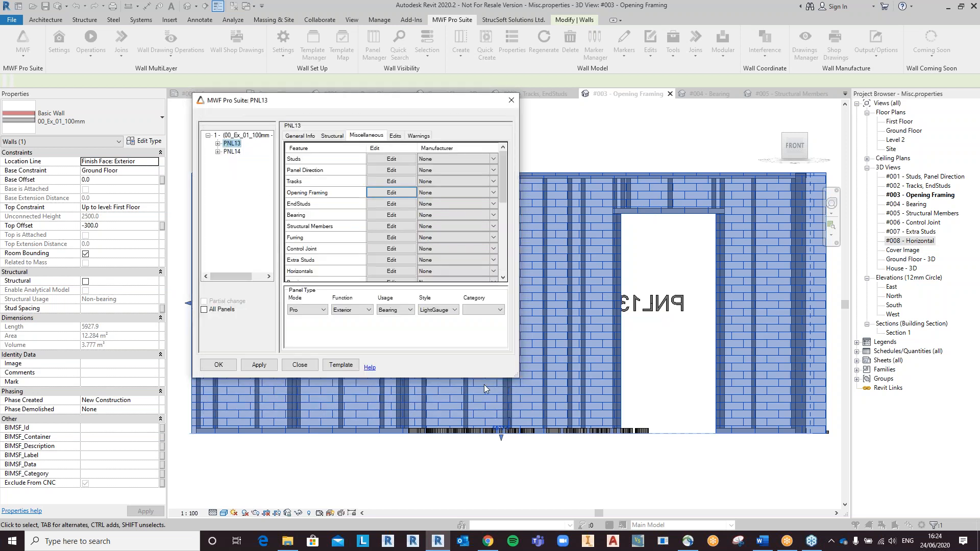
click(258, 365)
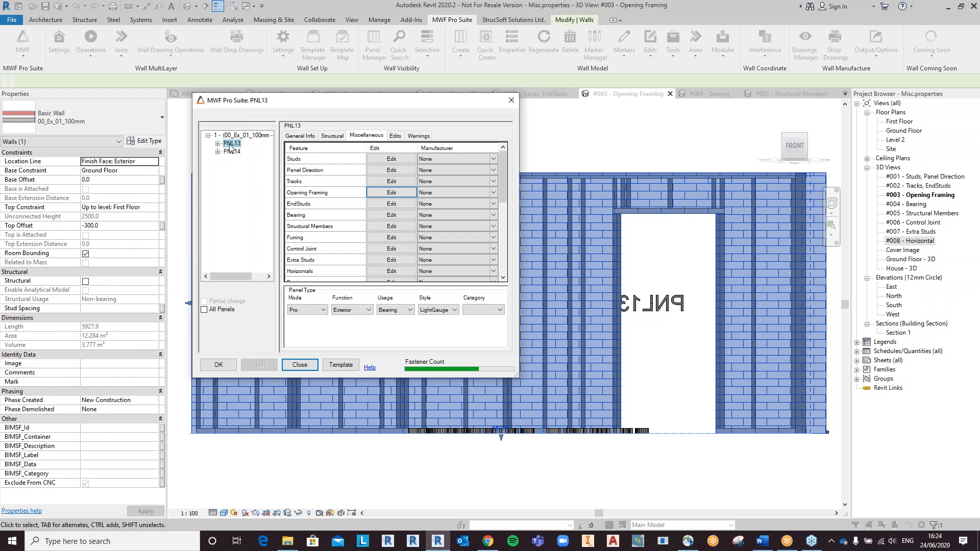
Open the opening framing settings of panel PNL14 and show its window opening parameters beside the model
drag(321, 112, 622, 128)
click(534, 168)
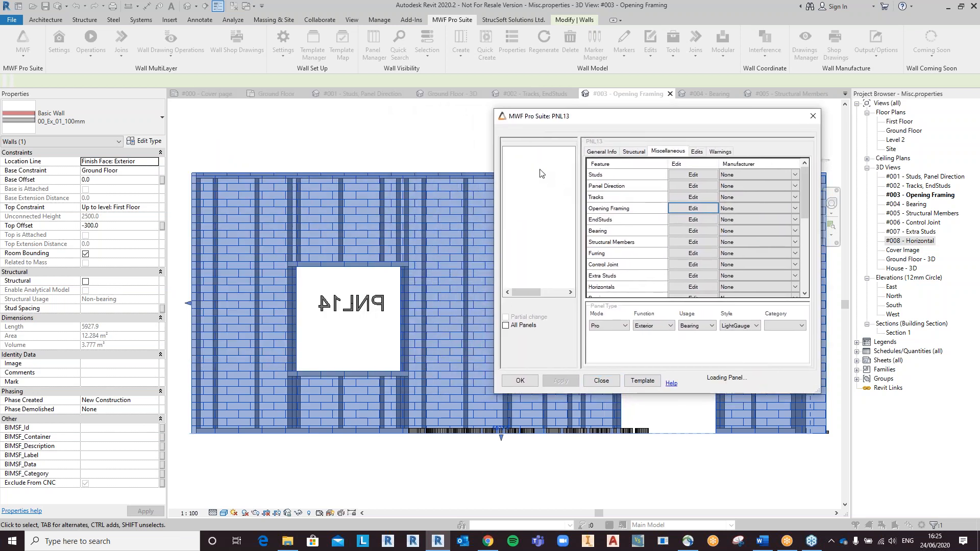
click(665, 152)
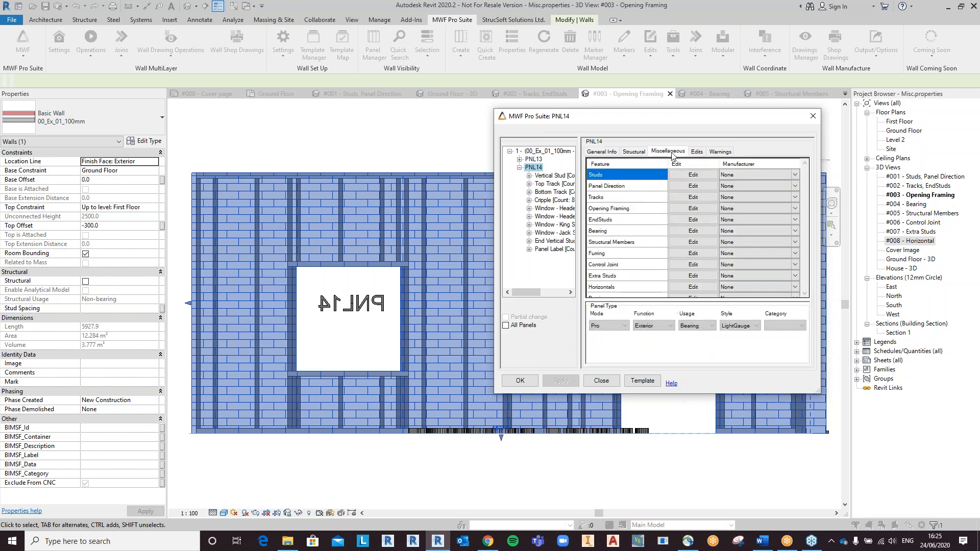
click(684, 209)
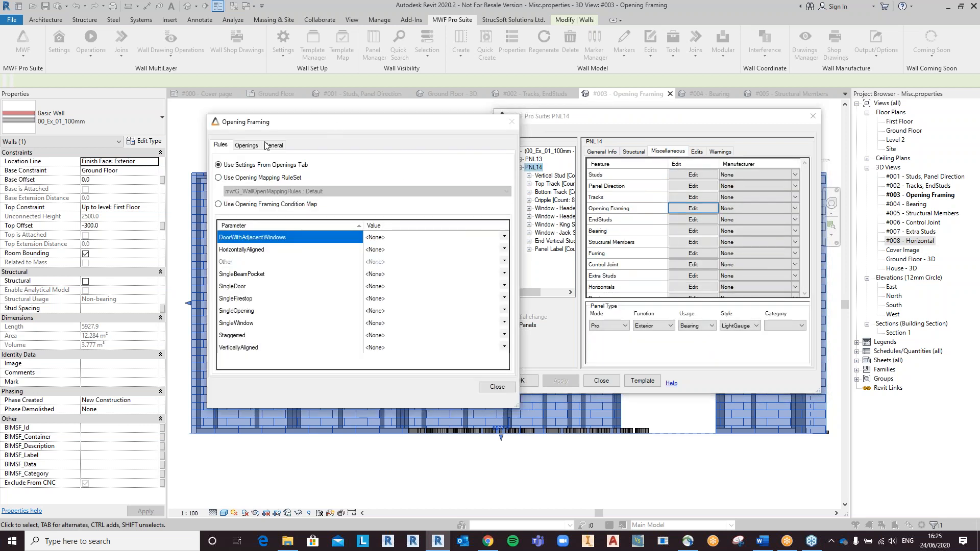
click(246, 145)
drag(465, 123, 775, 98)
Look through the window's additional cripples, frame tolerance, sill and Use Jack Studs parameters
click(685, 198)
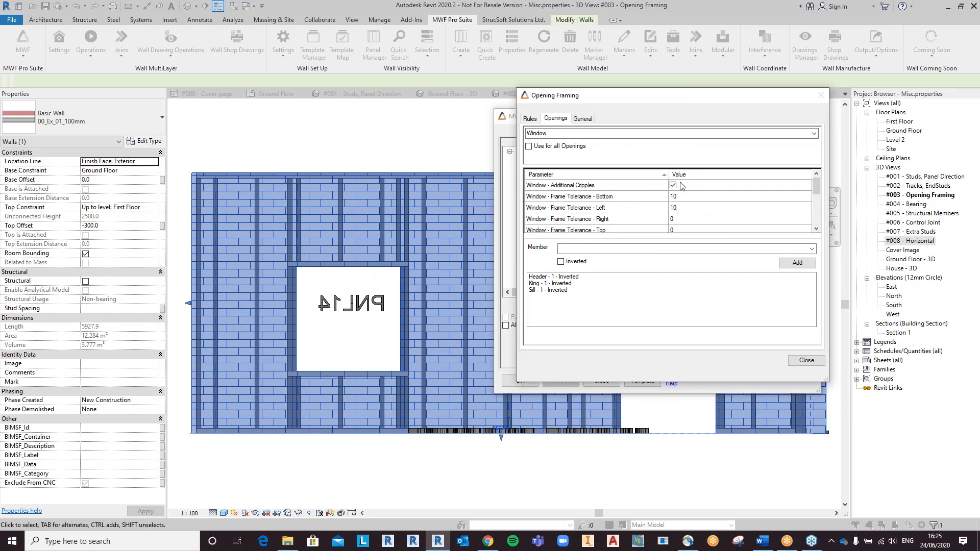
click(709, 220)
scroll(819, 233, down, 5)
scroll(819, 233, down, 4)
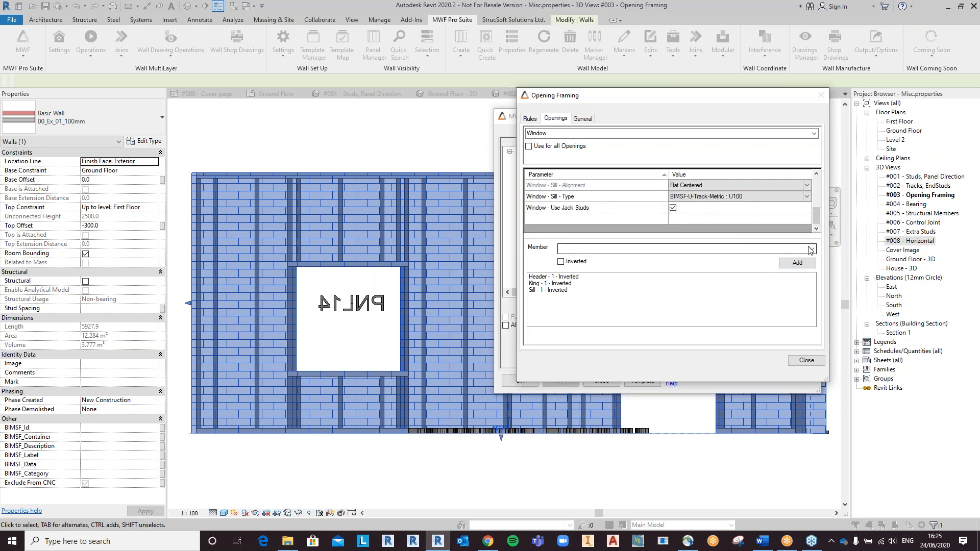
Add a second, inverted Sill member to the window opening framing
click(811, 248)
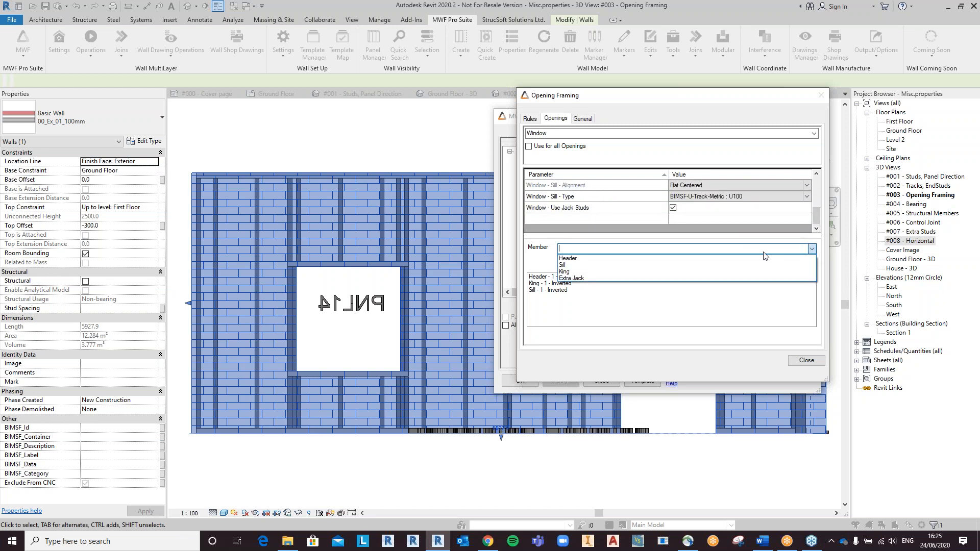
click(582, 266)
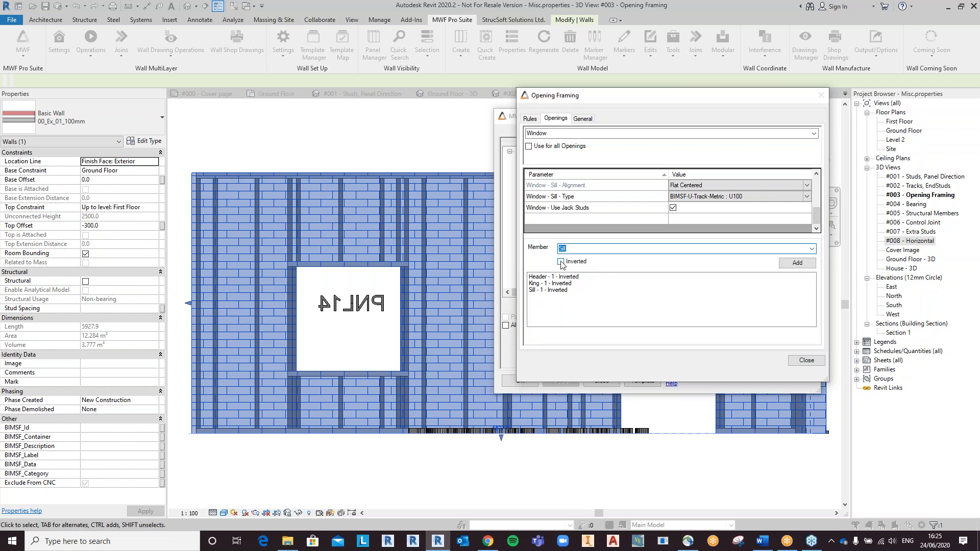
click(561, 262)
click(797, 263)
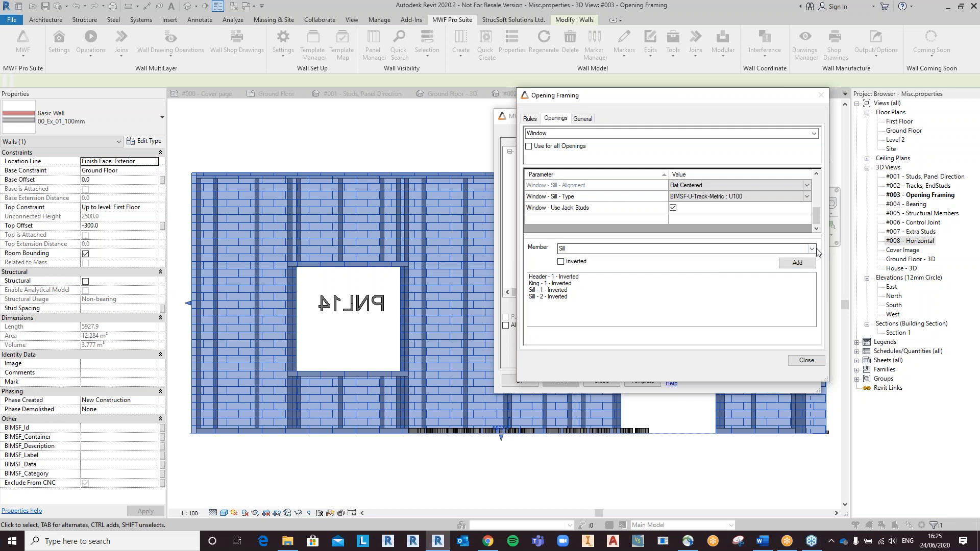
Add a second, non-inverted King member to the window opening and apply the framing changes to panel PNL14
click(577, 249)
click(610, 272)
click(796, 262)
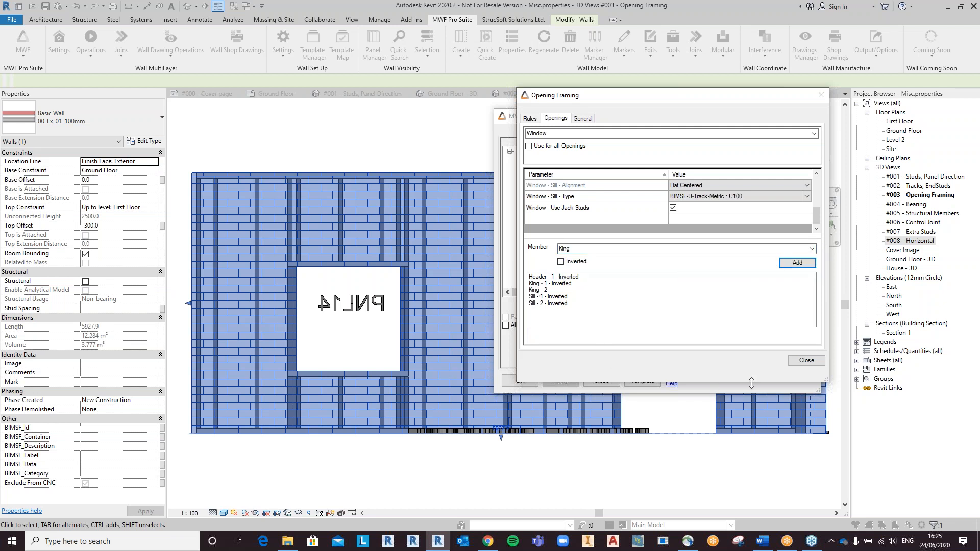
click(806, 360)
click(565, 382)
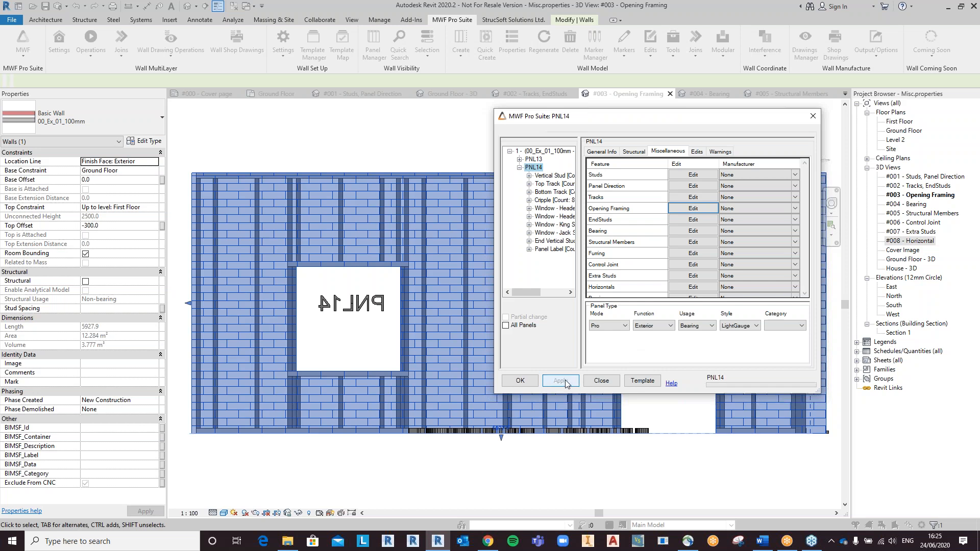
click(520, 382)
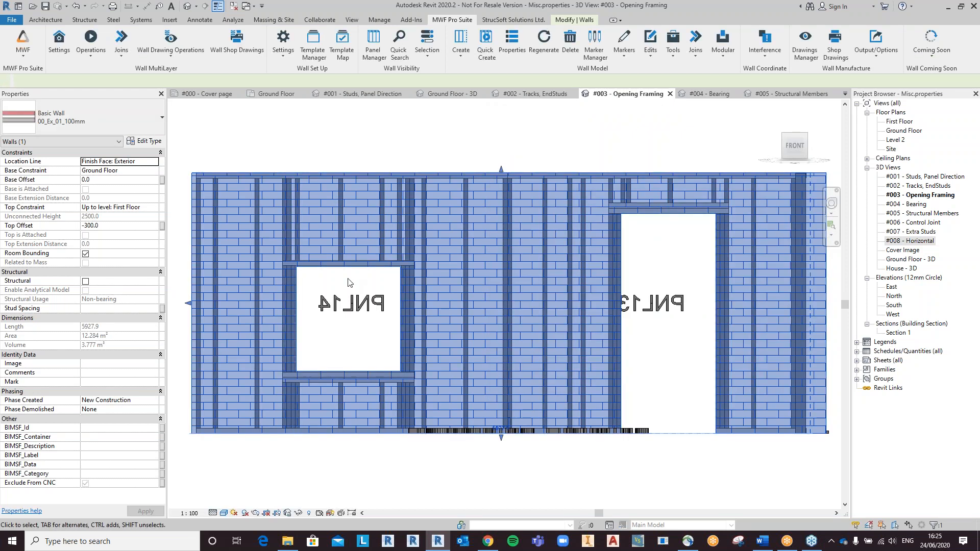
Temporarily hide the wall, restore its visibility, and inspect the framing around the PNL13 door and PNL14 window
click(383, 136)
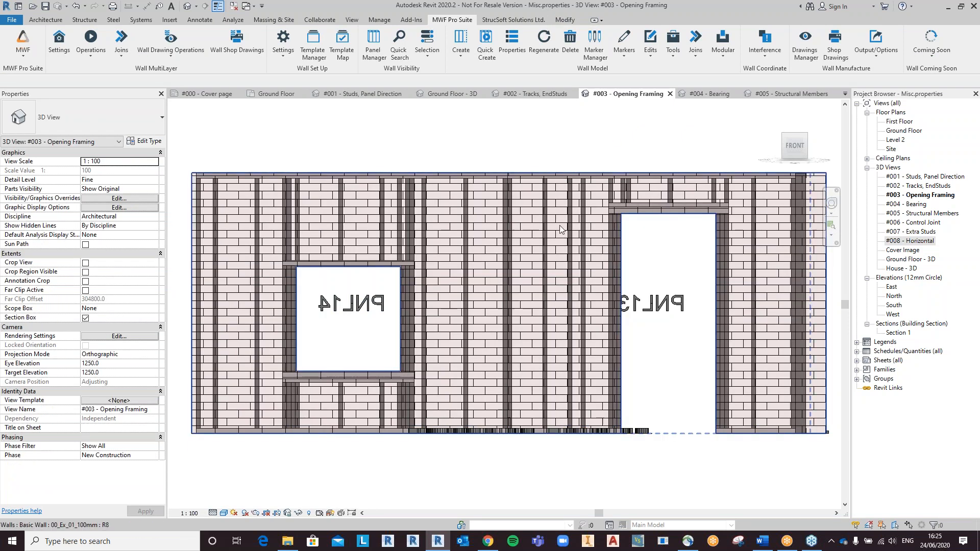
click(501, 314)
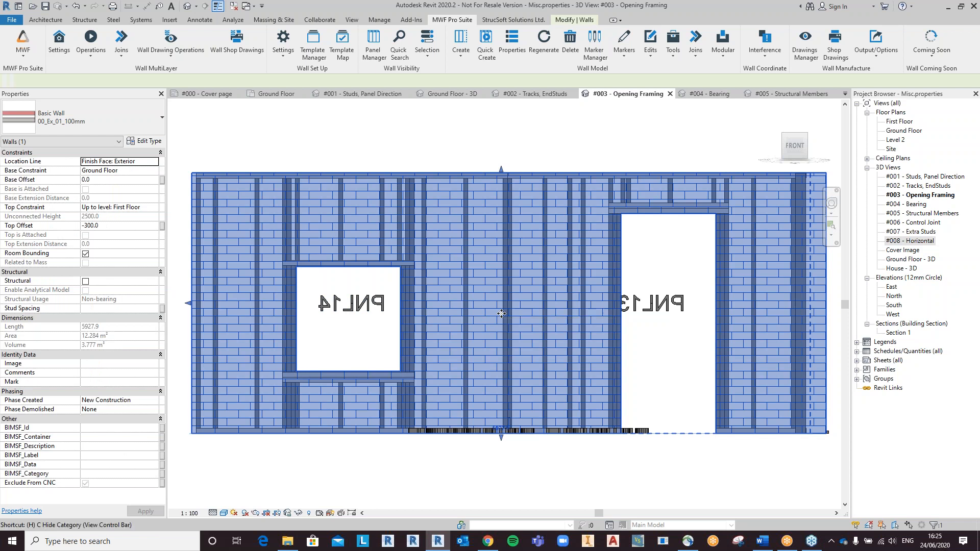
key(h)
key(h)
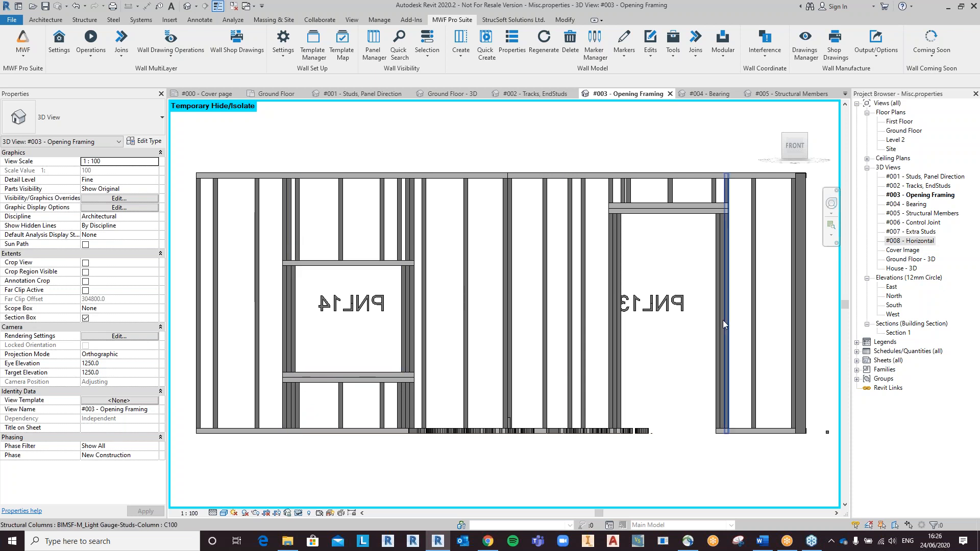
middle_drag(684, 272, 623, 295)
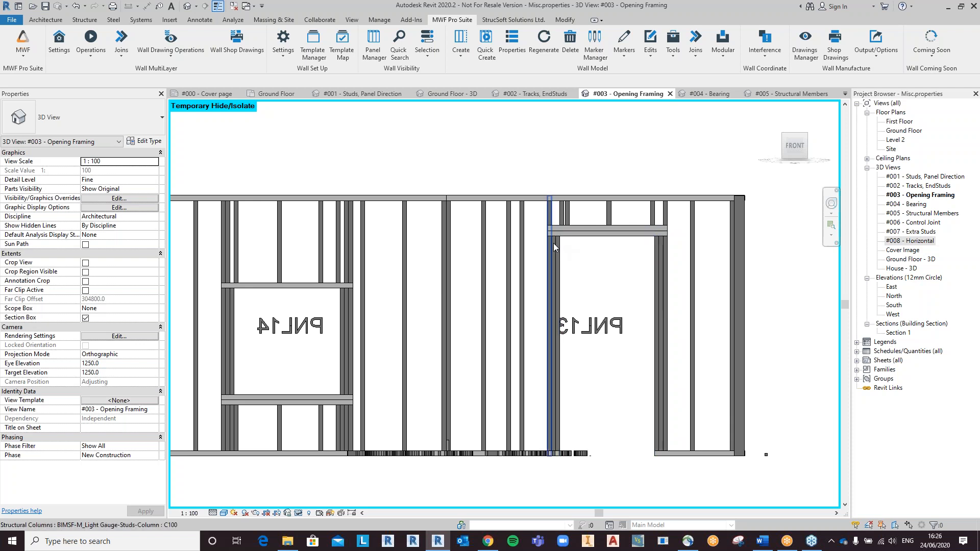
click(298, 512)
click(326, 500)
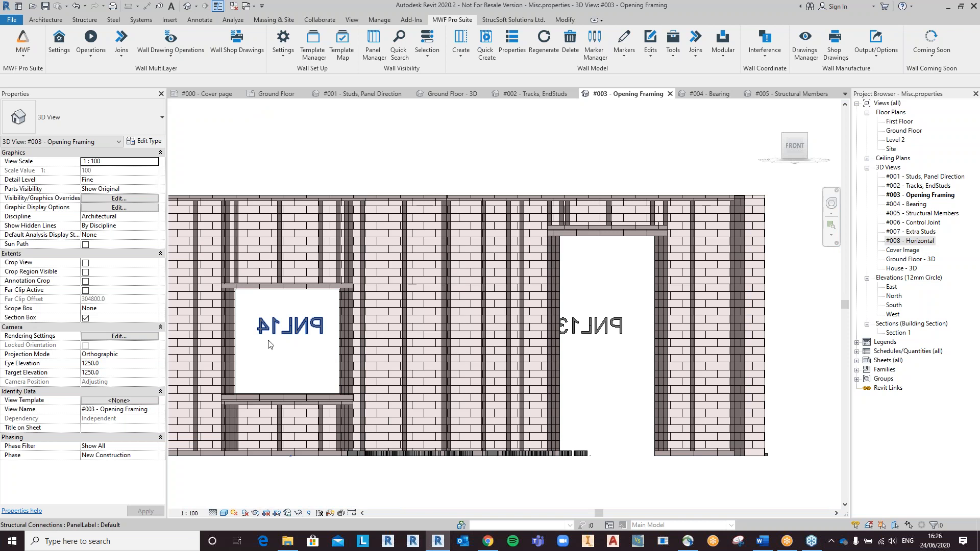
scroll(269, 365, up, 4)
scroll(327, 397, up, 3)
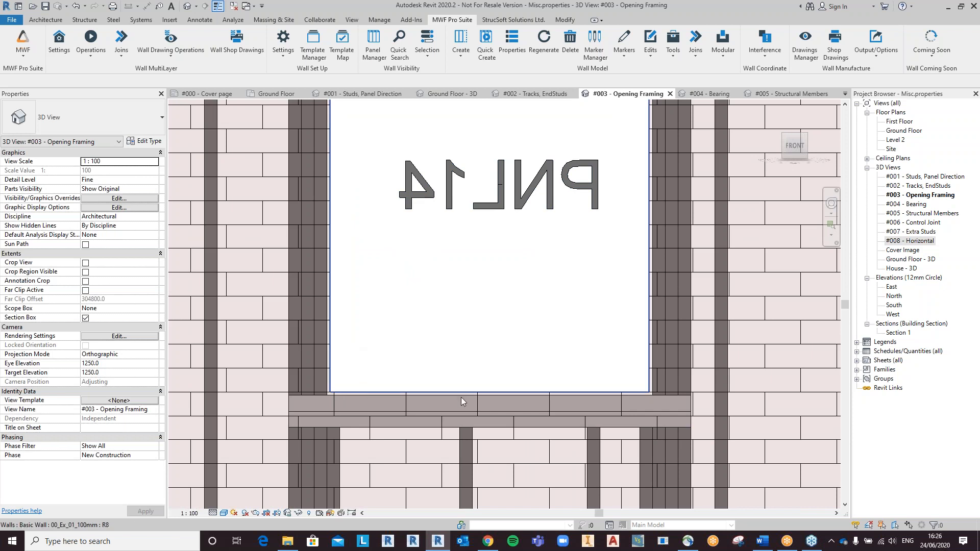
middle_drag(472, 236, 416, 343)
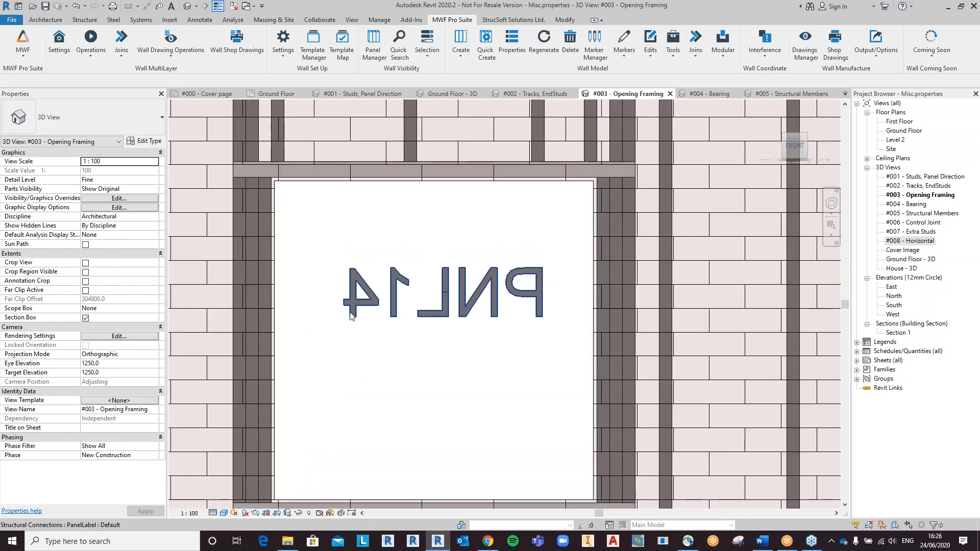
scroll(485, 380, down, 4)
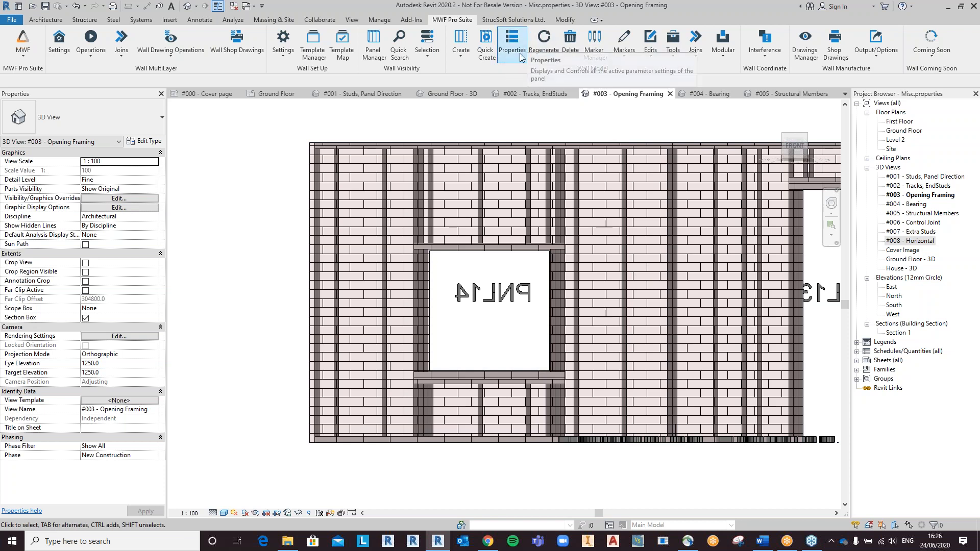
Switch to the #004 - Bearing 3D view and open the Bearing settings of wall panel PNL12 in an enlarged dialog
click(712, 94)
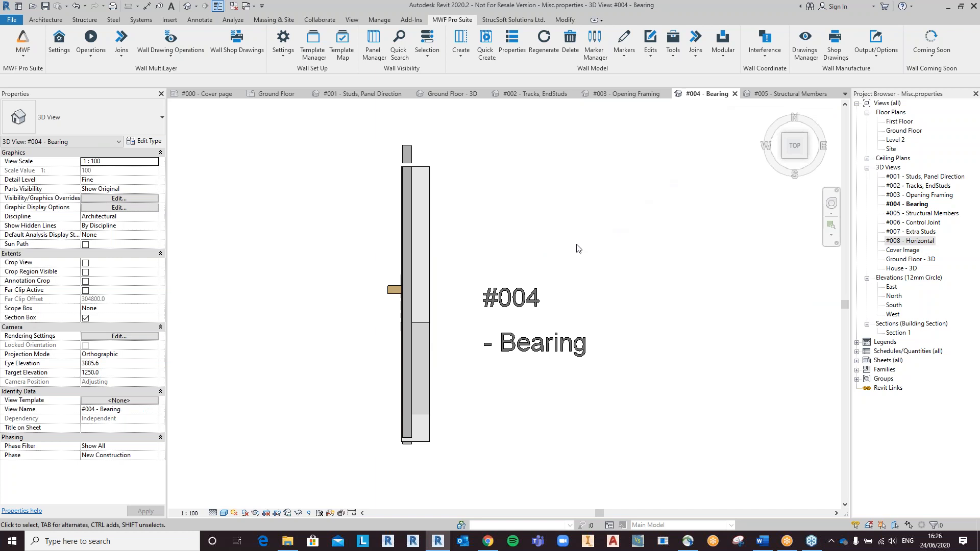
shift+middle_drag(647, 413, 477, 247)
shift+middle_drag(458, 408, 469, 388)
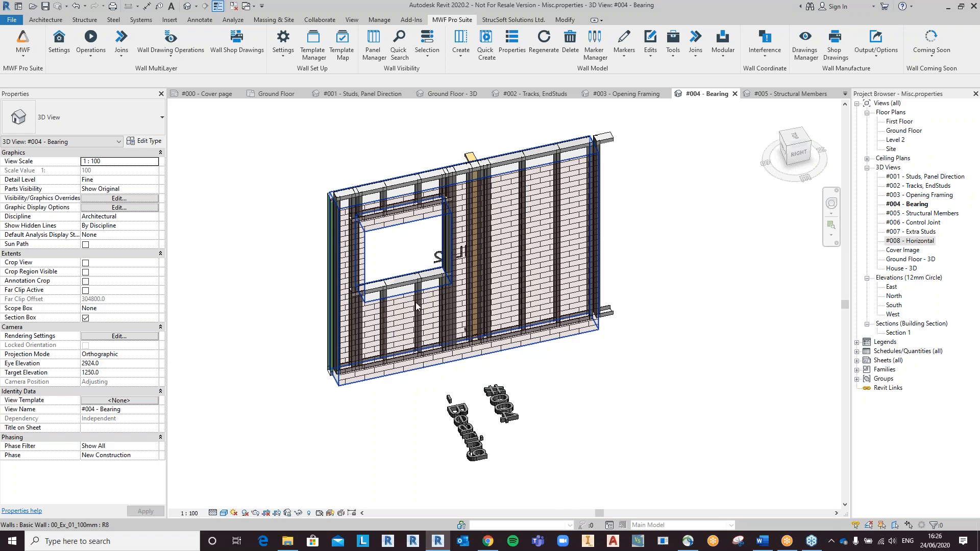
click(401, 332)
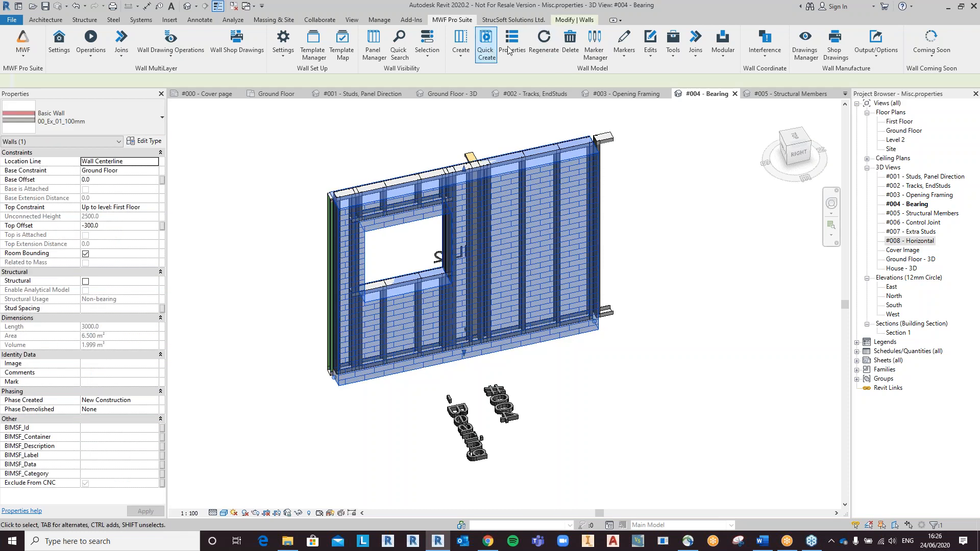
click(512, 43)
click(503, 164)
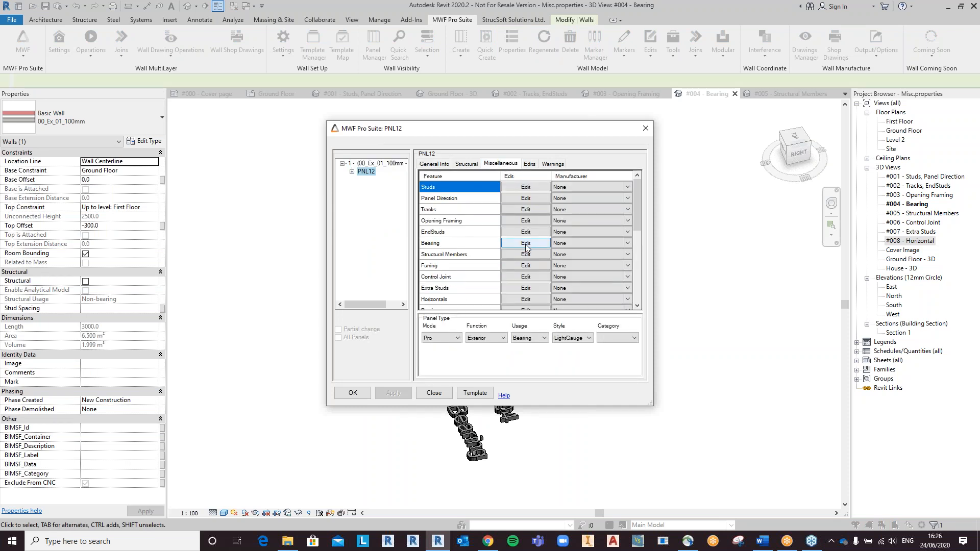
click(526, 243)
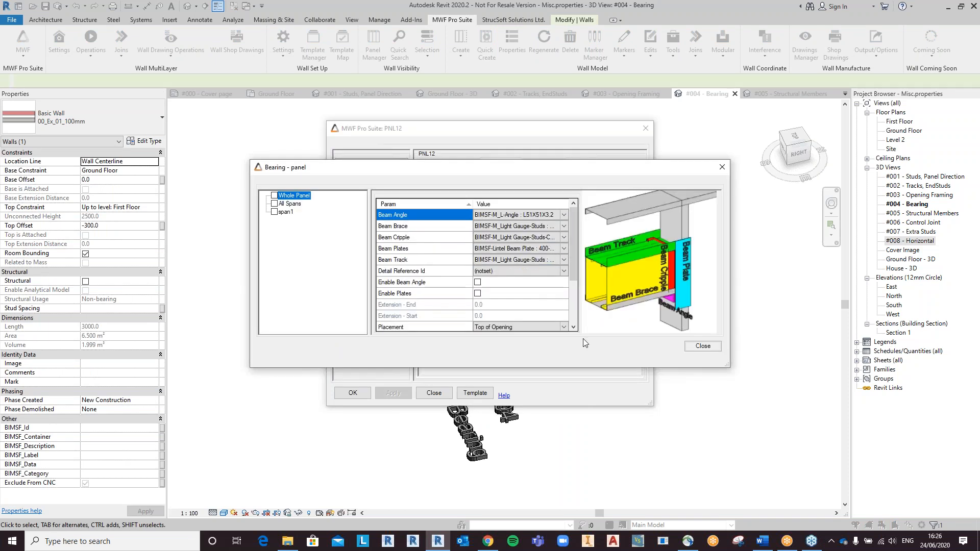
drag(725, 364, 775, 500)
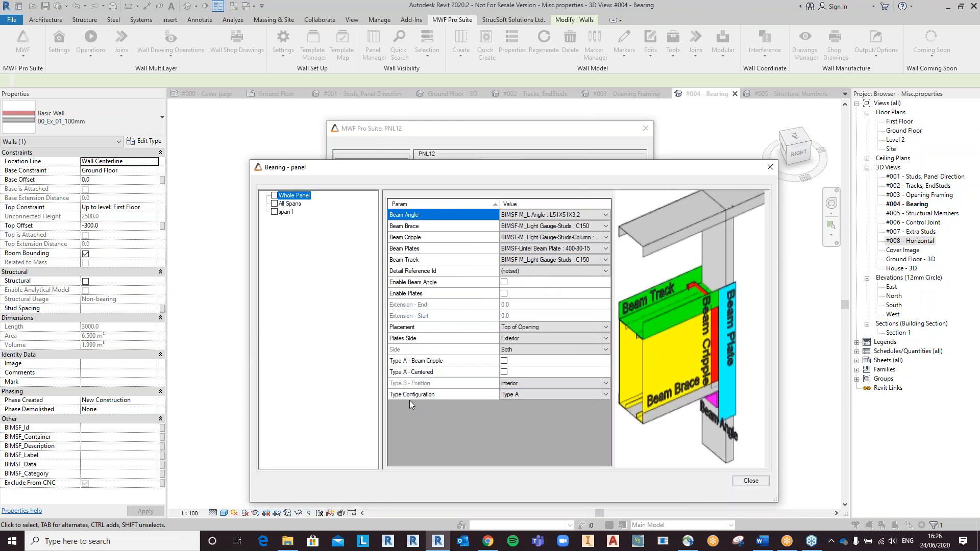
Set the bearing Type Configuration to Type B and refresh its preview diagram
click(606, 394)
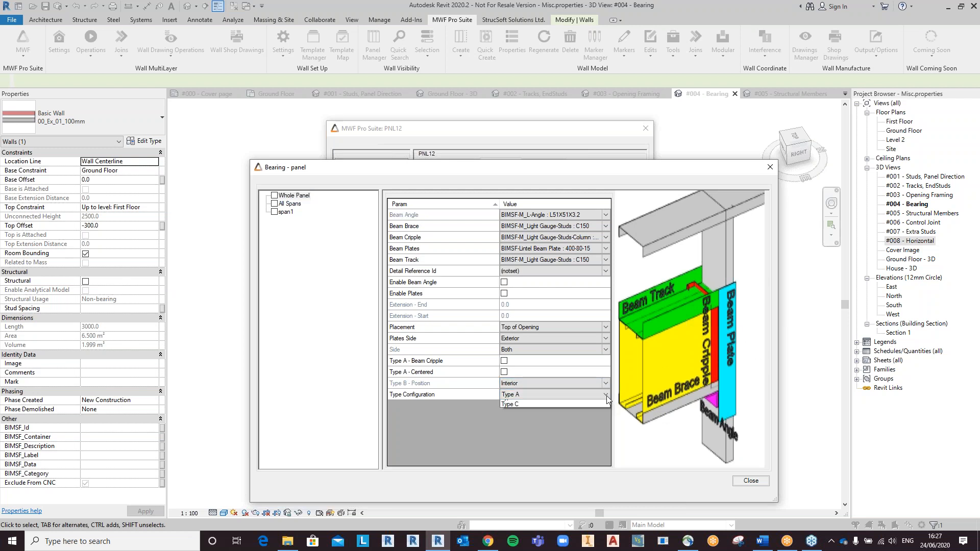
click(561, 414)
click(580, 374)
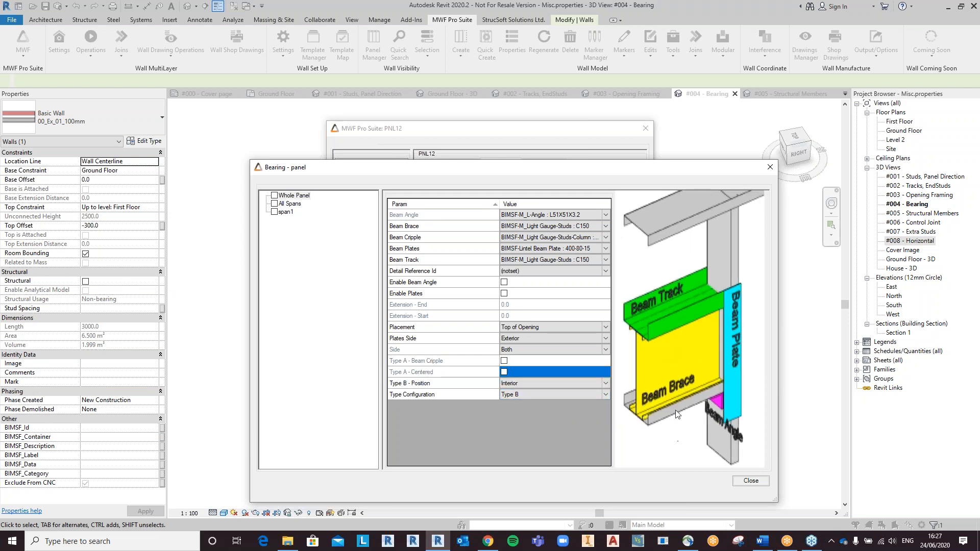
Set the bearing Type Configuration to Type C and refresh its preview diagram
click(603, 394)
click(531, 418)
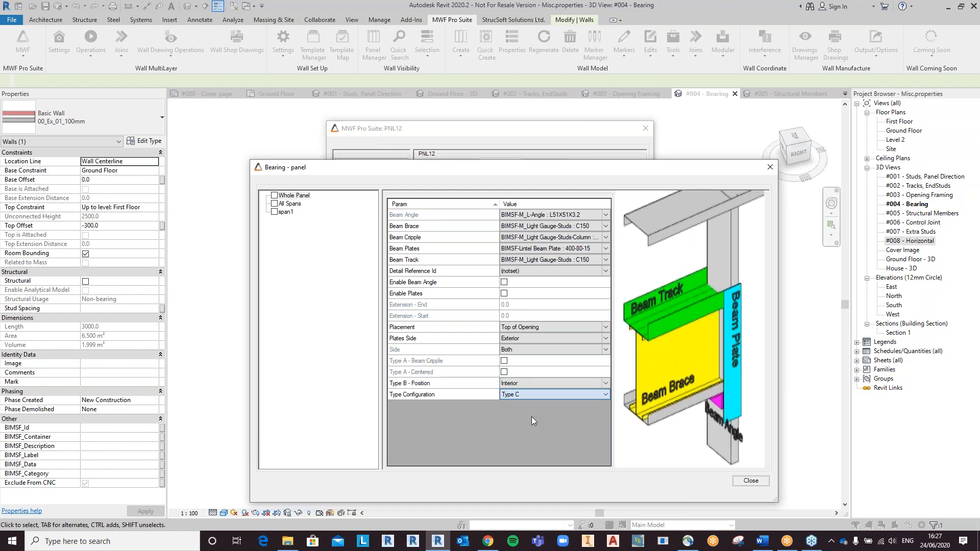
click(541, 372)
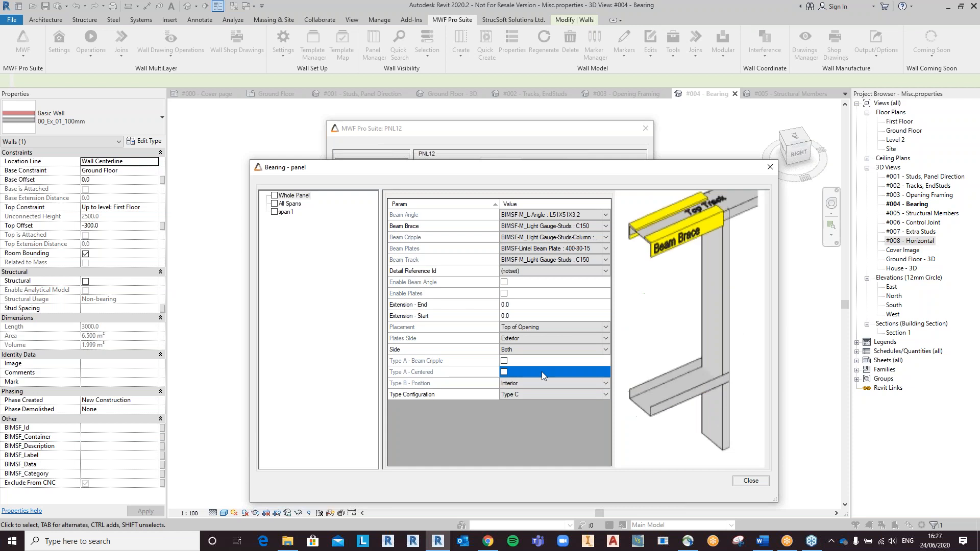
Set the bearing Type Configuration to Type A and refresh its preview diagram
click(607, 394)
click(546, 401)
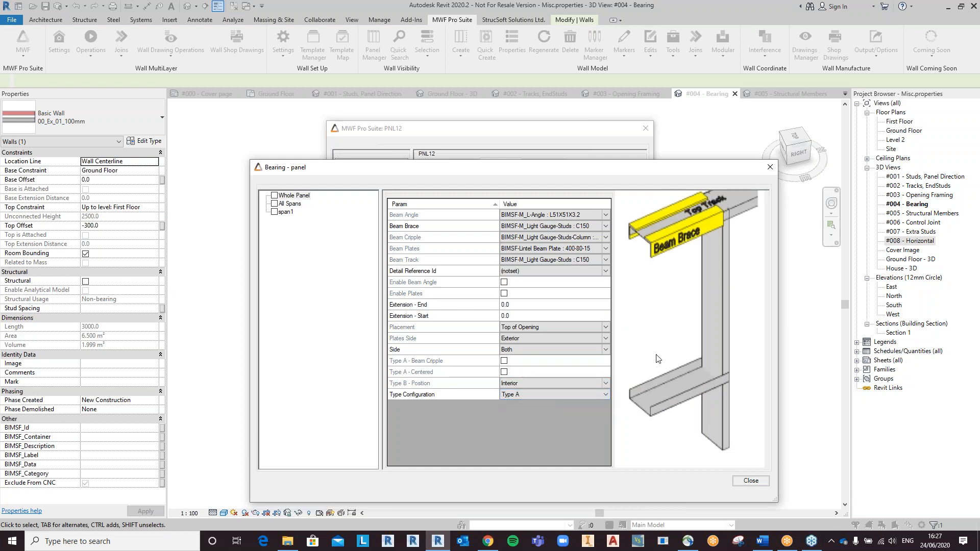
click(547, 362)
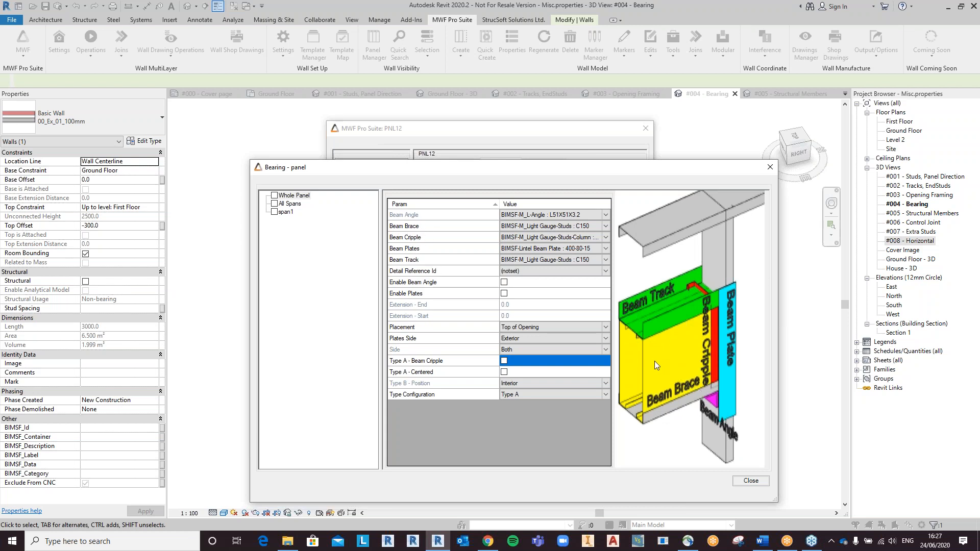
Set the Beam Brace to BIMSF-M_Light Gauge-Studs : C100 and the Beam Track to BIMSF-U-Track-Metric : U100
click(605, 226)
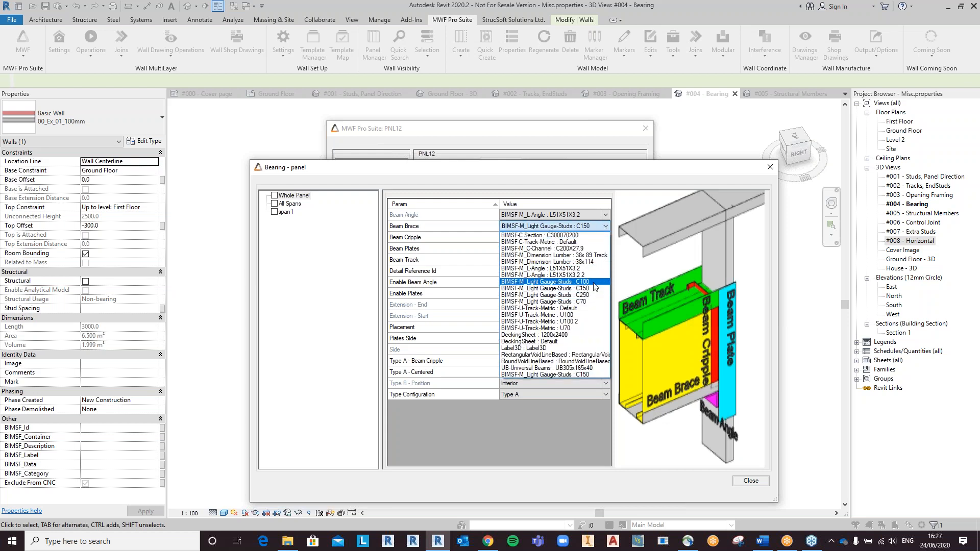
click(594, 282)
click(605, 237)
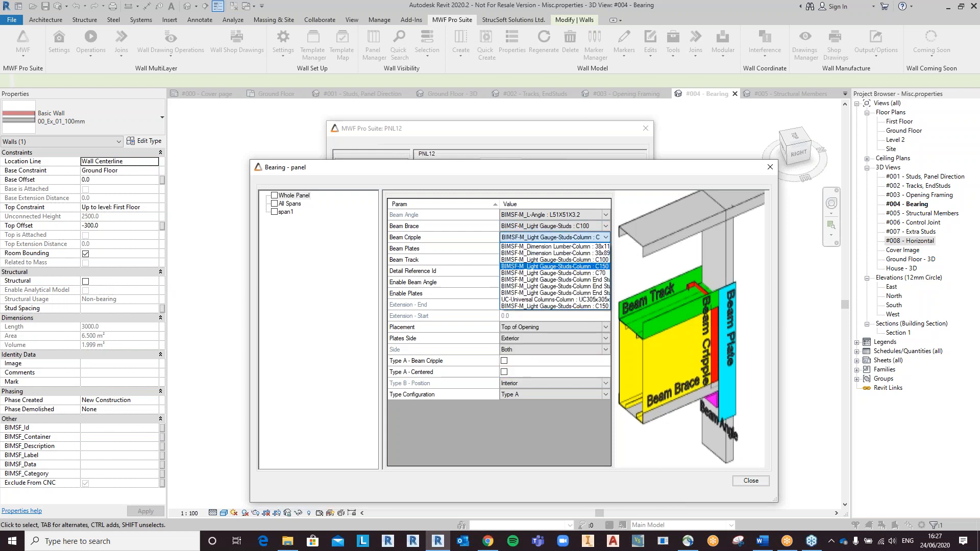
click(605, 260)
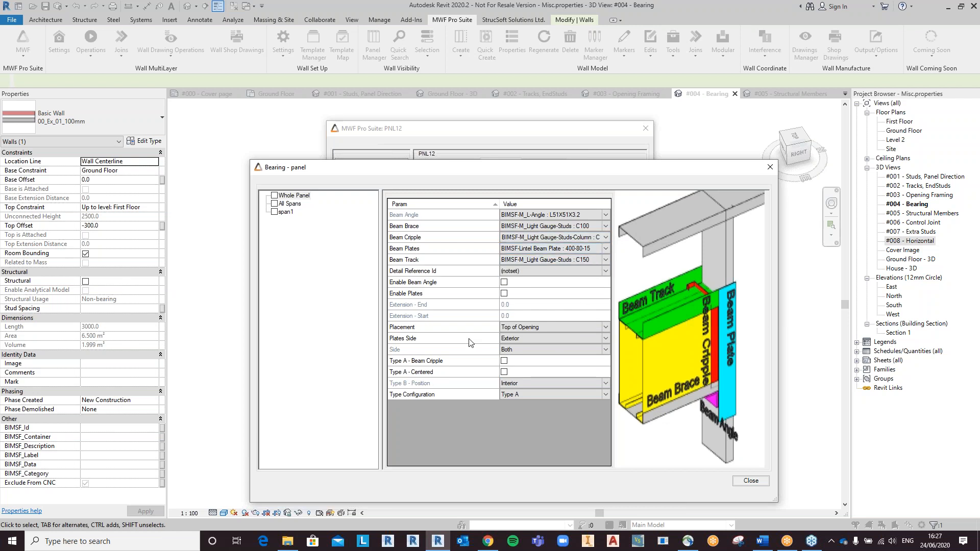
click(607, 262)
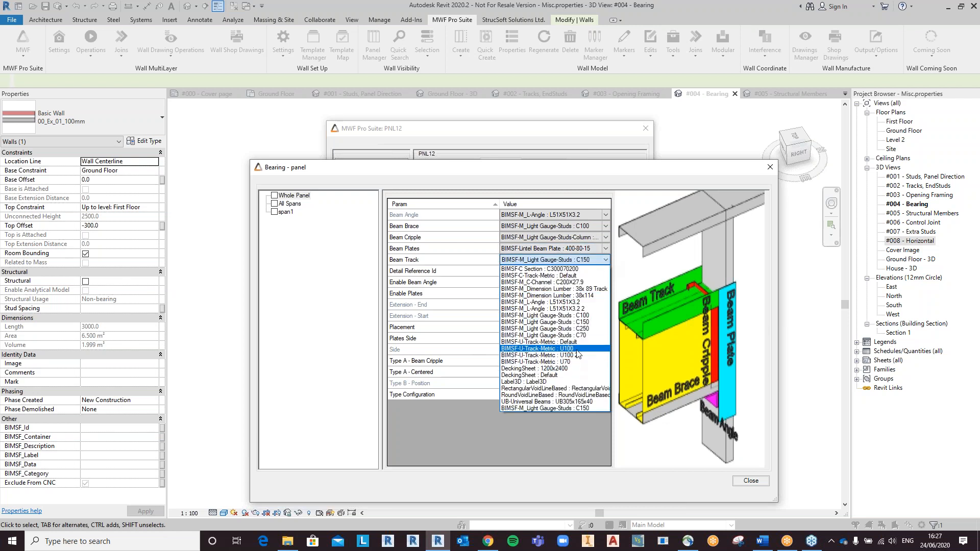
click(576, 350)
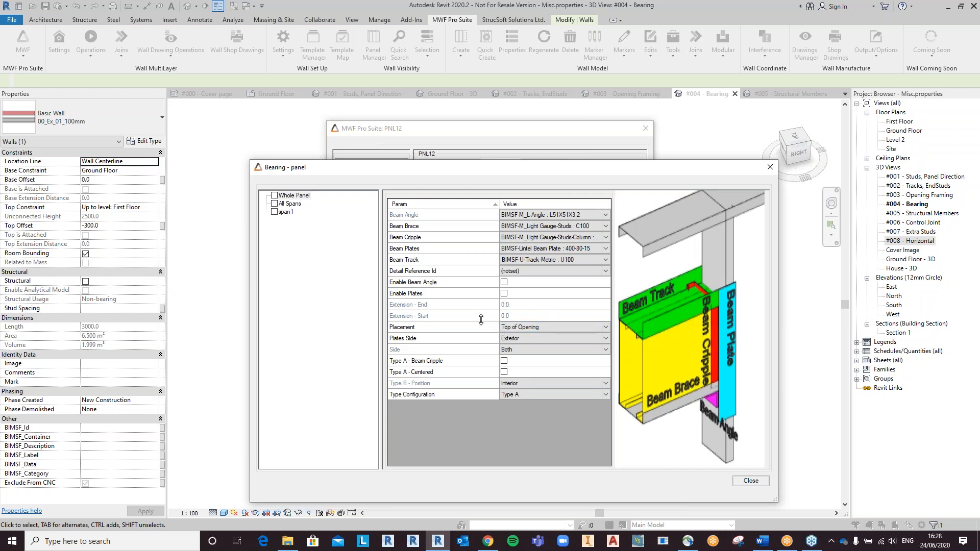
Enable the beam angle and the Type A - Centered option, assign the bearing to span1, and apply the settings to PNL12
click(504, 283)
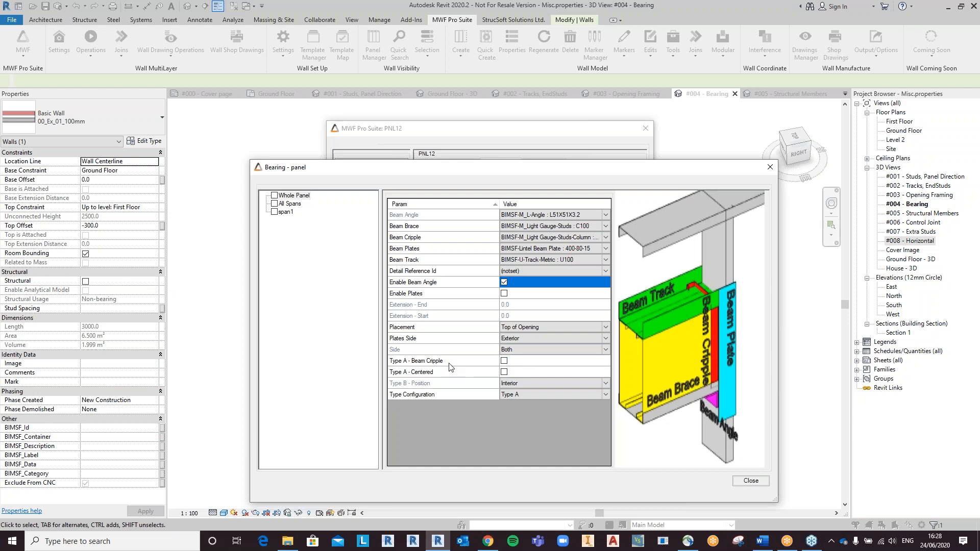
click(505, 372)
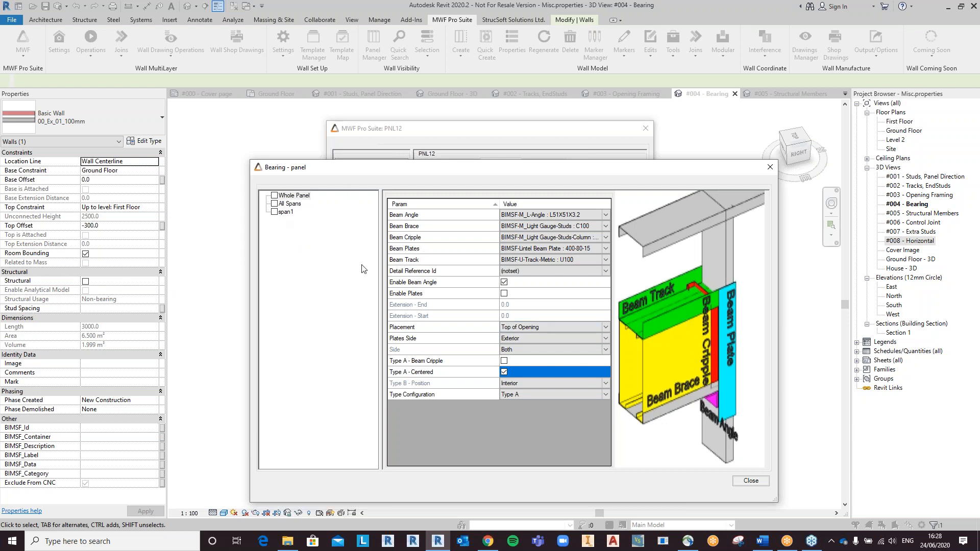
click(275, 211)
click(750, 481)
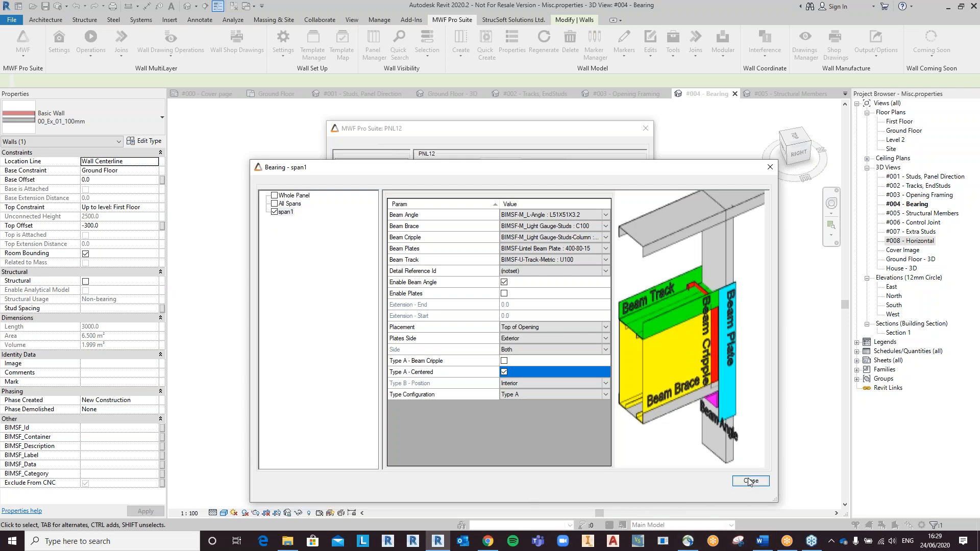
click(360, 396)
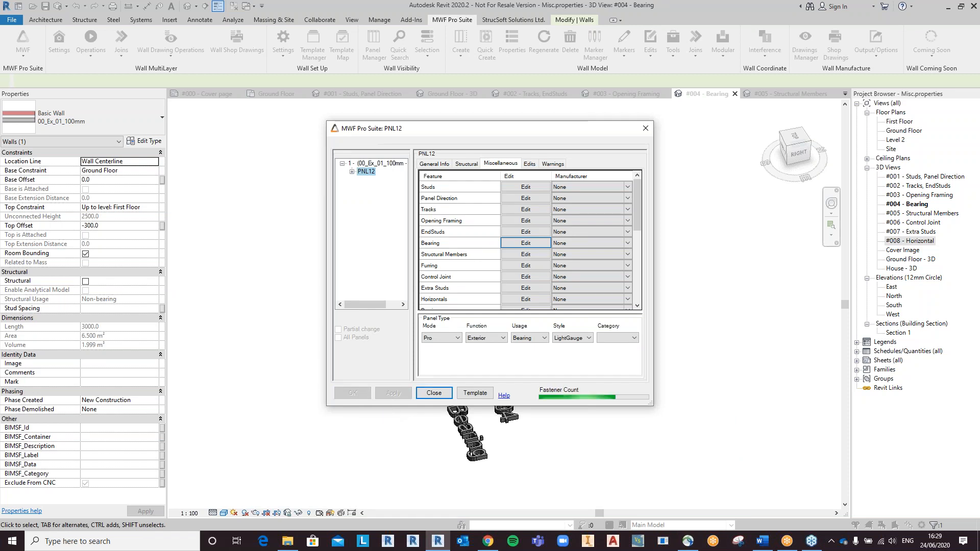
Temporarily hide the PNL12 wall in the 3D view to expose its framing
scroll(357, 216, up, 3)
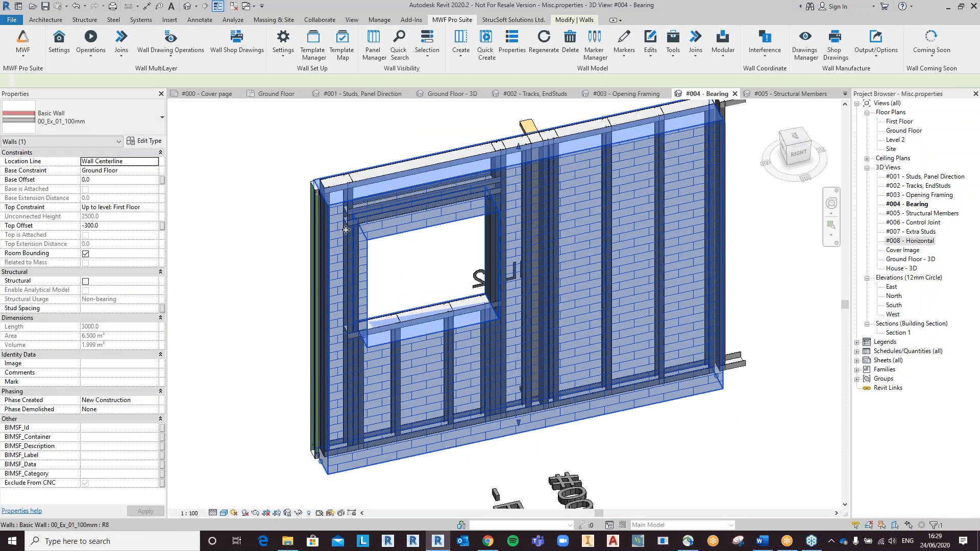
key(Escape)
click(339, 259)
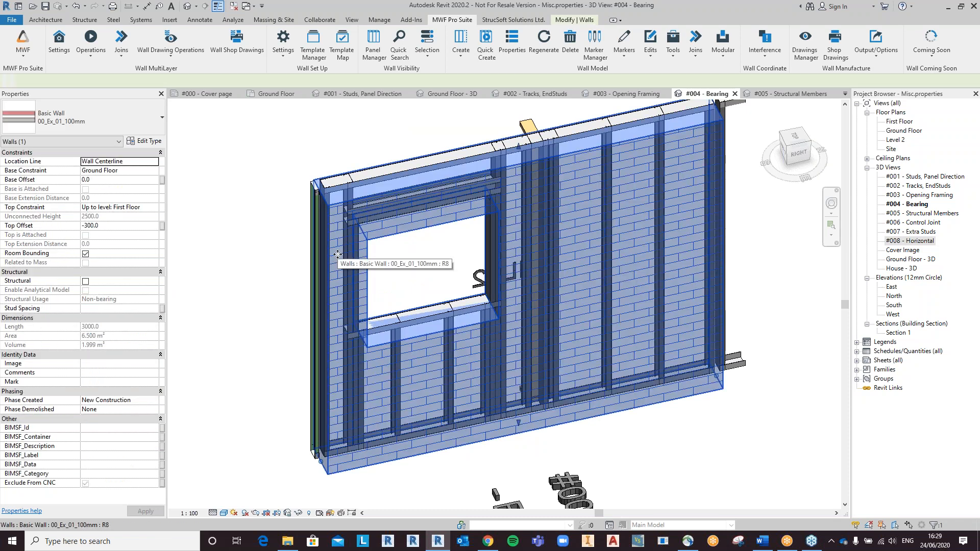
key(h)
key(h)
scroll(363, 236, up, 2)
scroll(364, 236, up, 4)
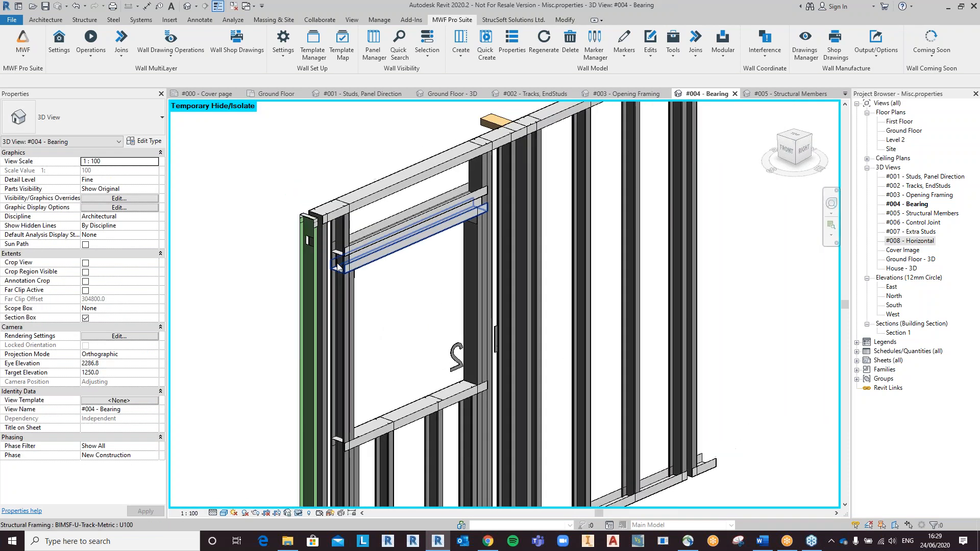
Examine the beam track and beam brace members above the window opening, in 3D and in the Section 1 view
click(366, 235)
shift+middle_drag(505, 369, 469, 358)
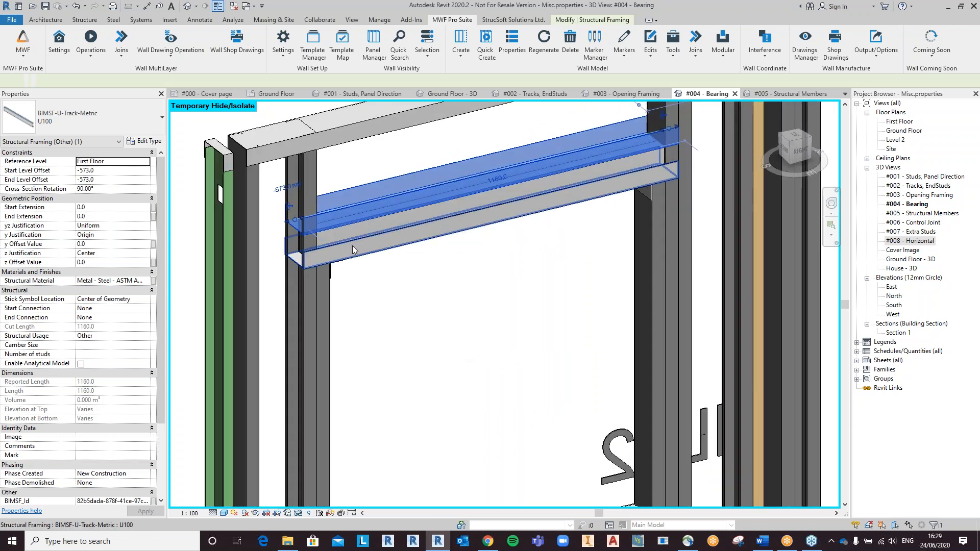
click(353, 248)
click(354, 234)
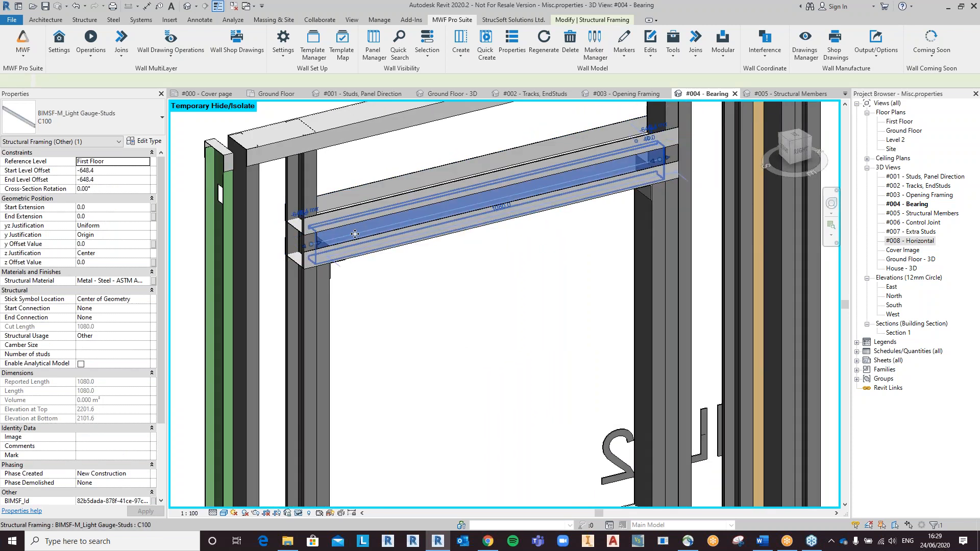
shift+middle_drag(423, 331, 423, 348)
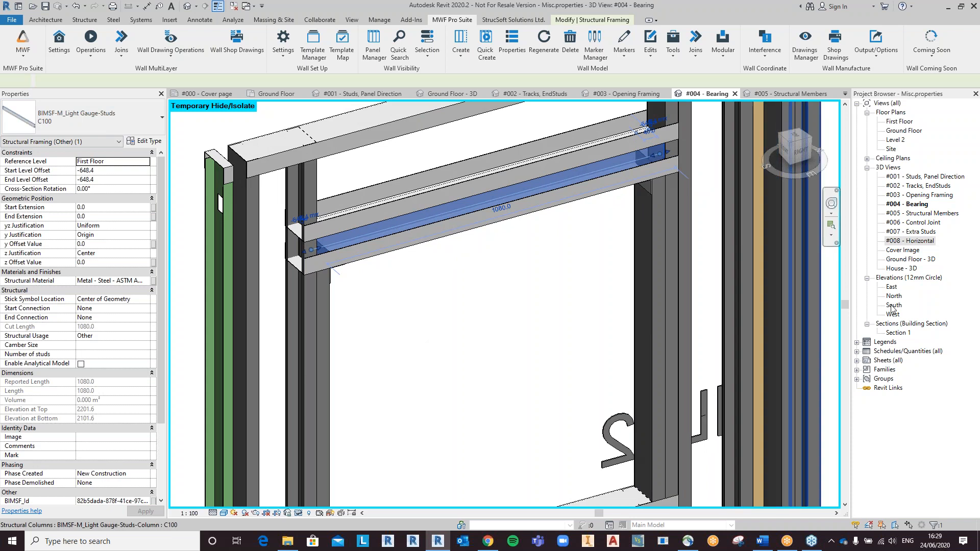
double_click(897, 332)
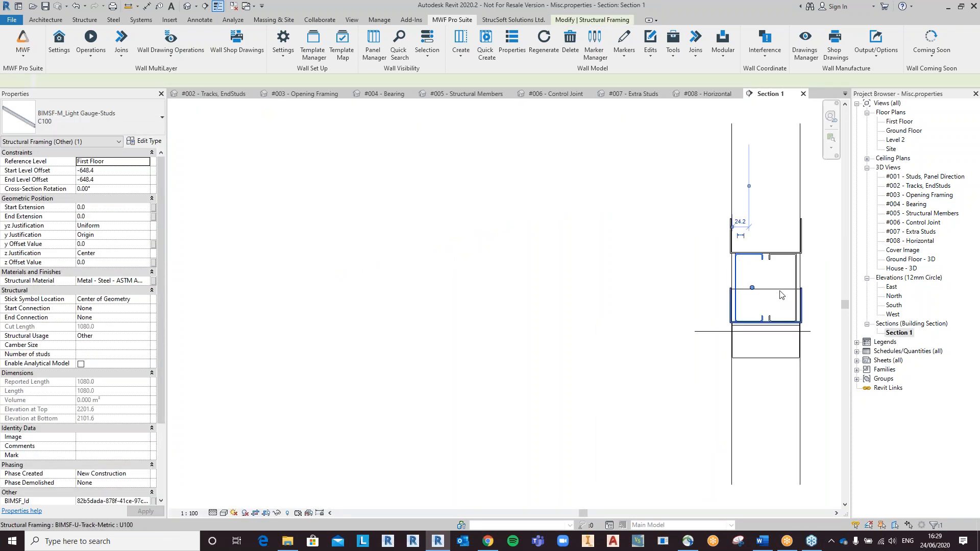
scroll(767, 285, up, 4)
middle_drag(759, 284, 582, 296)
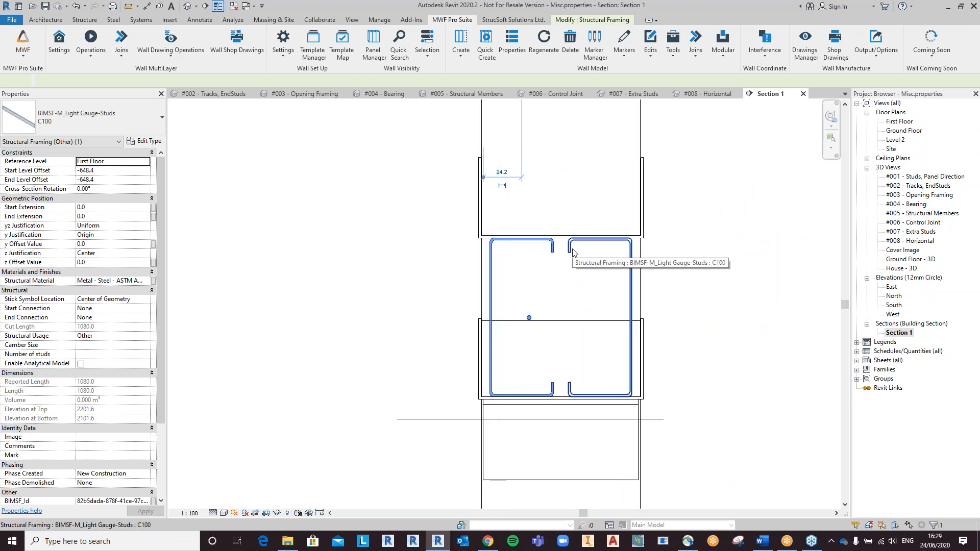
click(517, 229)
click(478, 374)
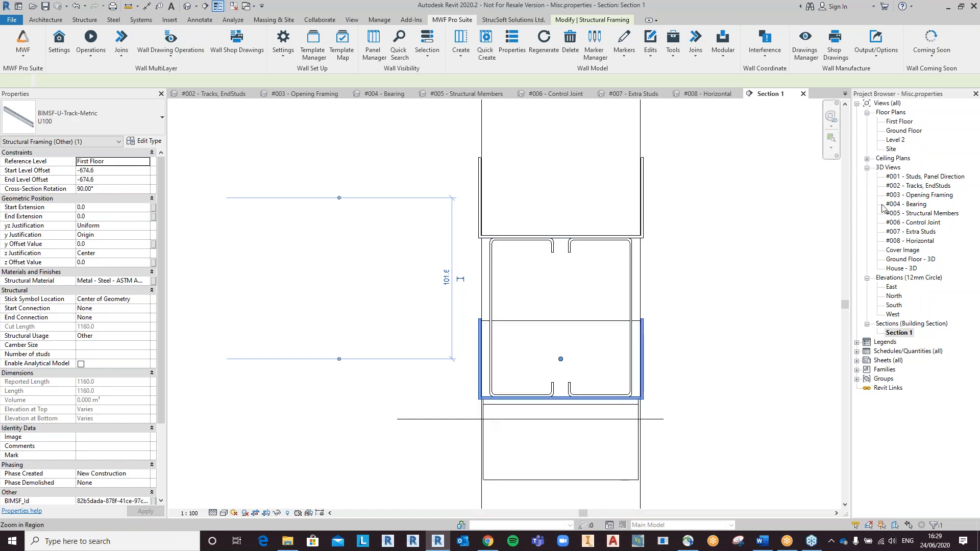
Switch to the #005 - Structural Members 3D view and open the Structural Members settings of wall panel PNL9
double_click(928, 213)
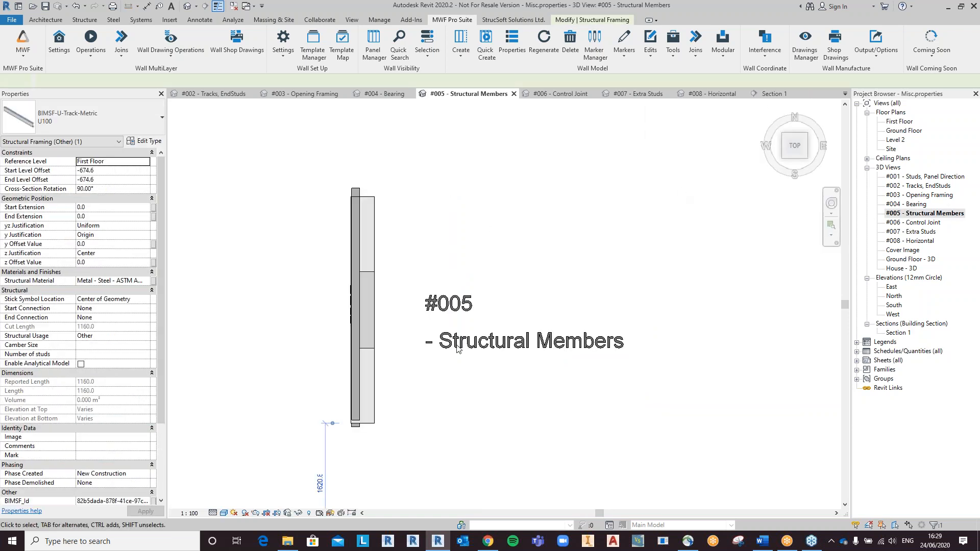
mouse_move(508, 406)
shift+middle_down()
mouse_move(513, 338)
mouse_move(553, 343)
mouse_move(436, 283)
mouse_move(508, 312)
mouse_move(450, 298)
shift+middle_up()
mouse_move(436, 335)
middle_down()
mouse_move(407, 350)
mouse_move(310, 480)
middle_up()
middle_drag(371, 424, 363, 316)
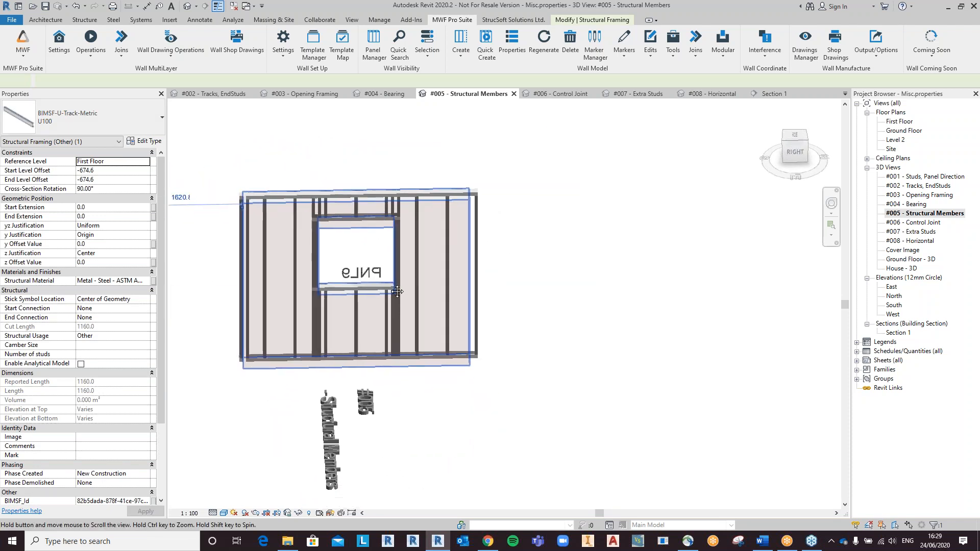
click(352, 317)
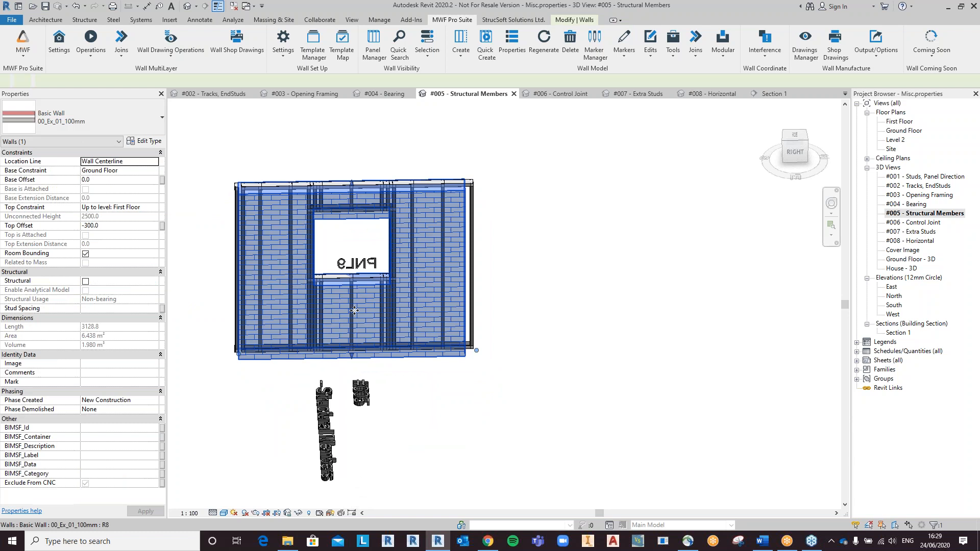
click(512, 40)
click(487, 164)
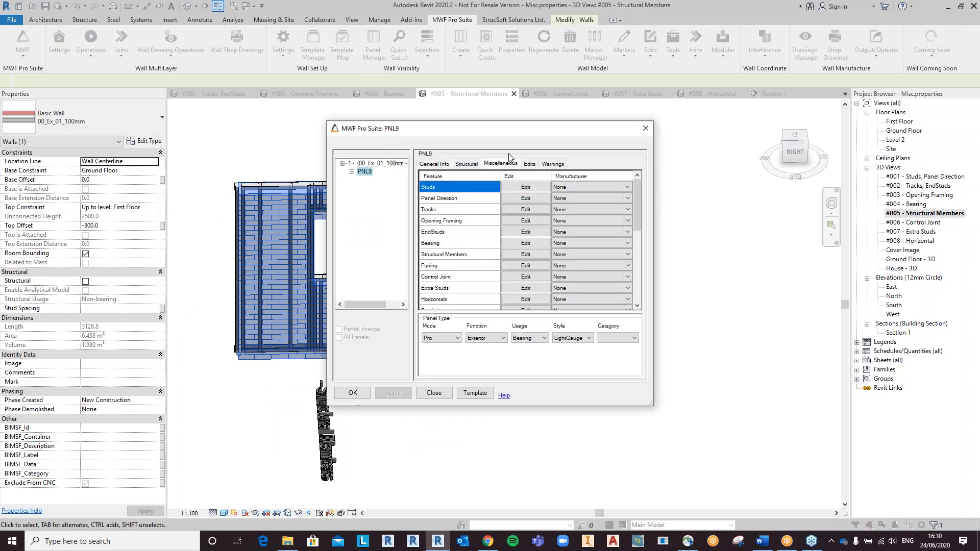
drag(503, 131, 729, 103)
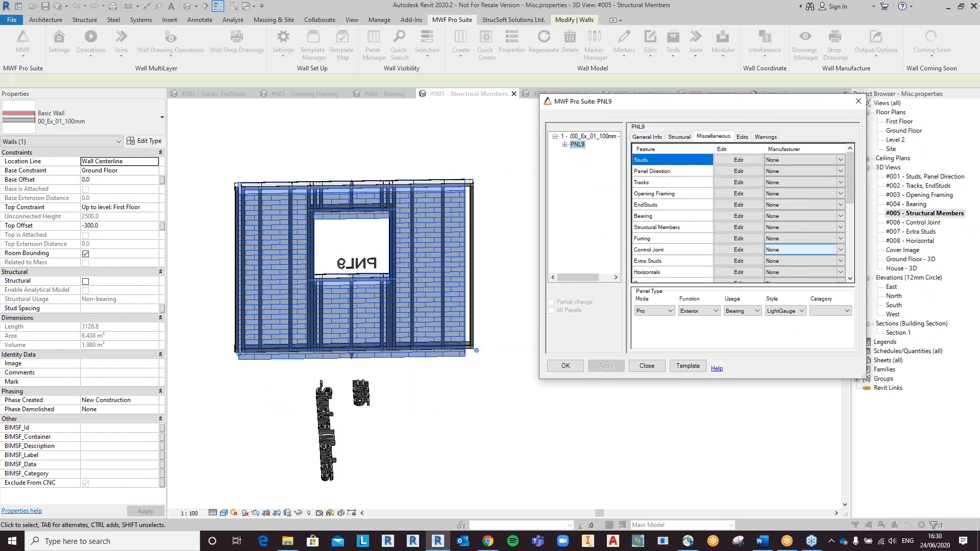
click(741, 231)
drag(501, 181, 676, 161)
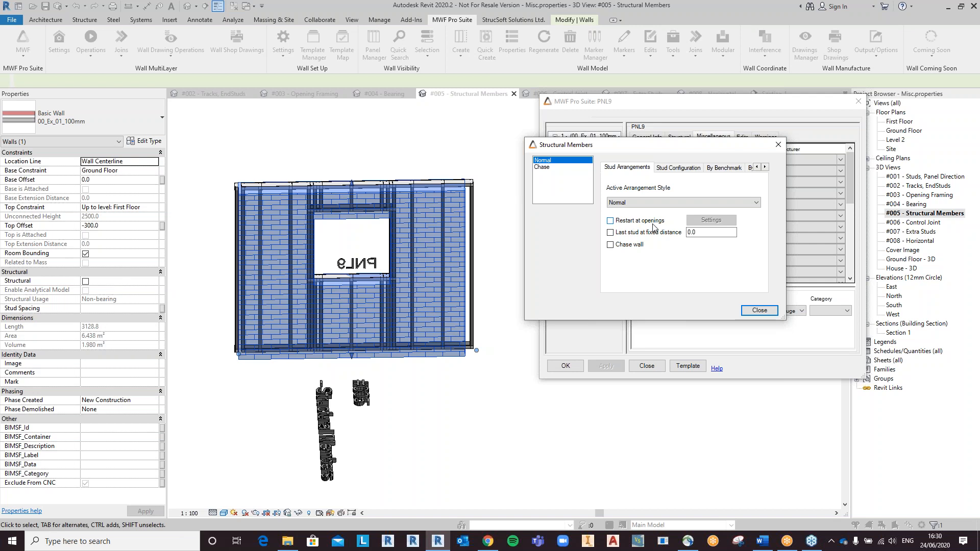
Enable Restart at openings with Restart at First King and a Cripple Spacing Override of 200
click(610, 221)
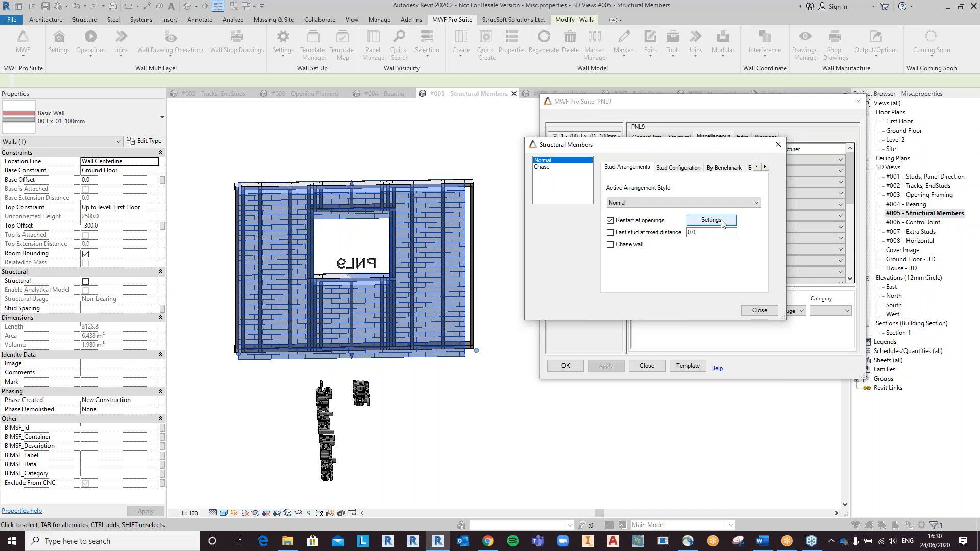
click(722, 223)
drag(204, 116, 634, 177)
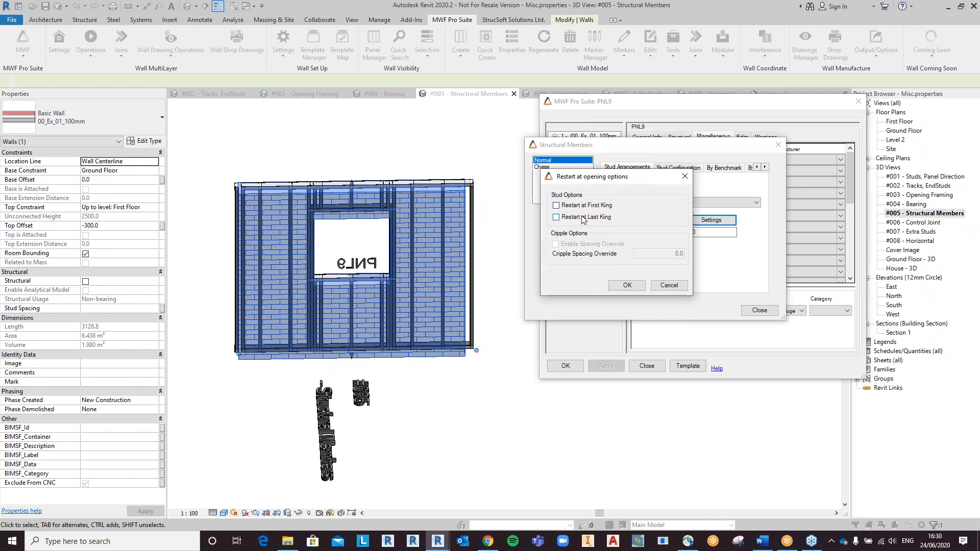
click(556, 206)
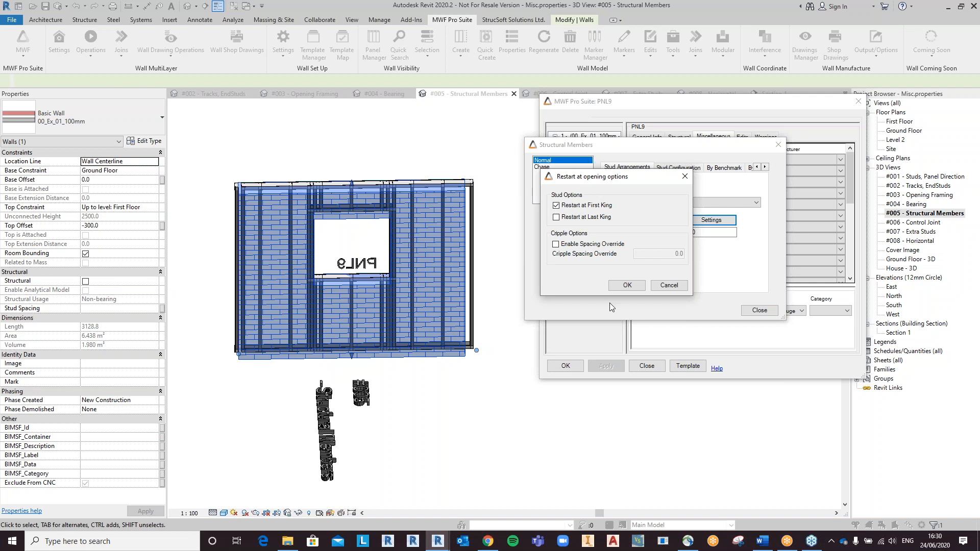
click(555, 244)
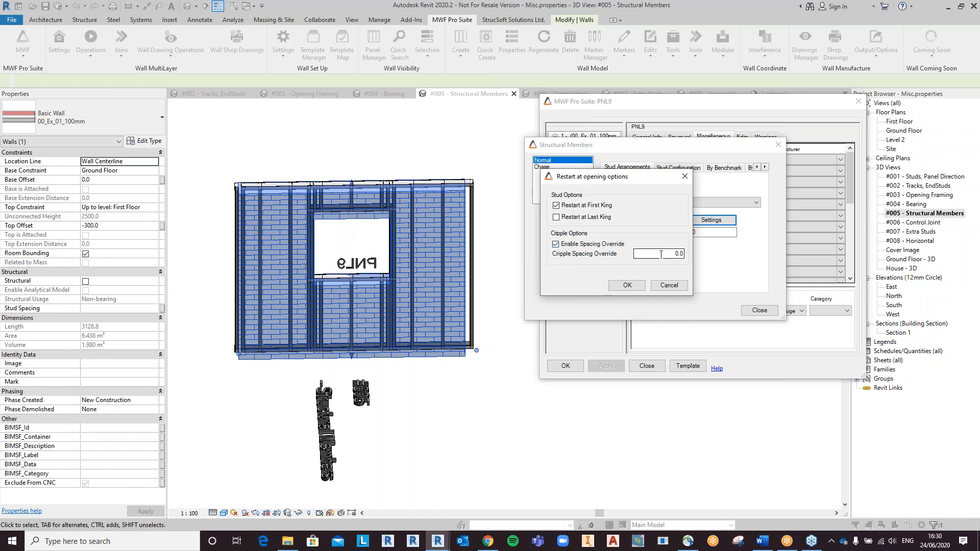
drag(667, 254, 704, 254)
text(200)
click(626, 286)
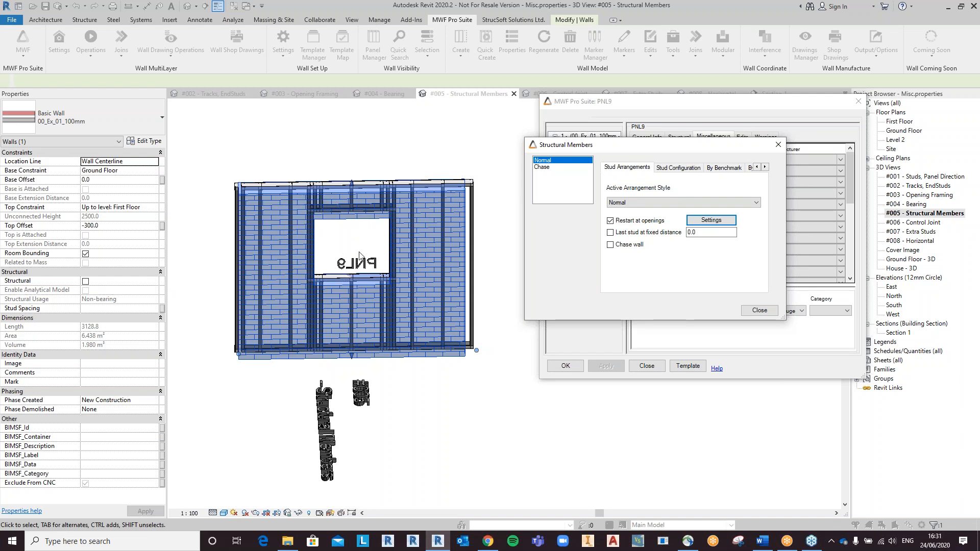
Set the studs' Active Configuration Style to Back To Back and bring up the available benchmarks
click(702, 224)
click(677, 168)
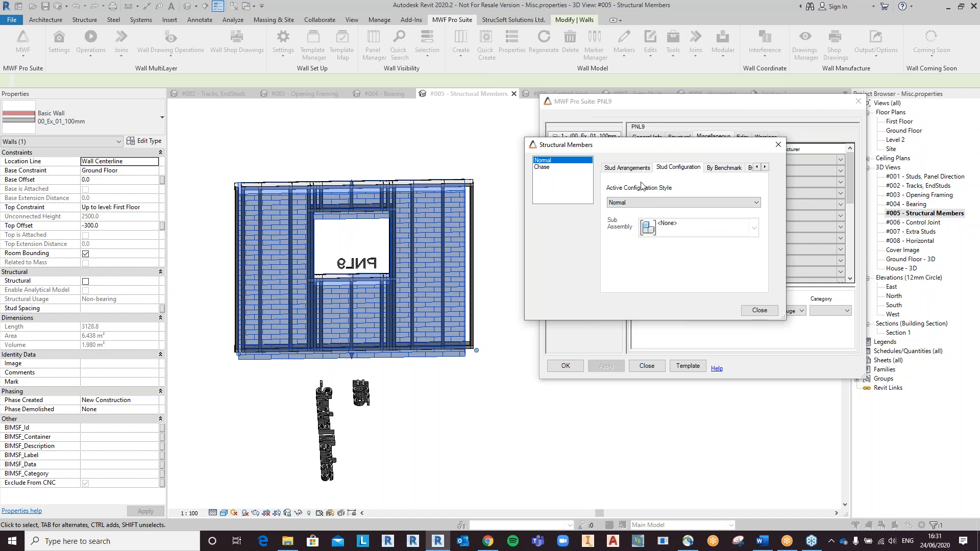
click(690, 202)
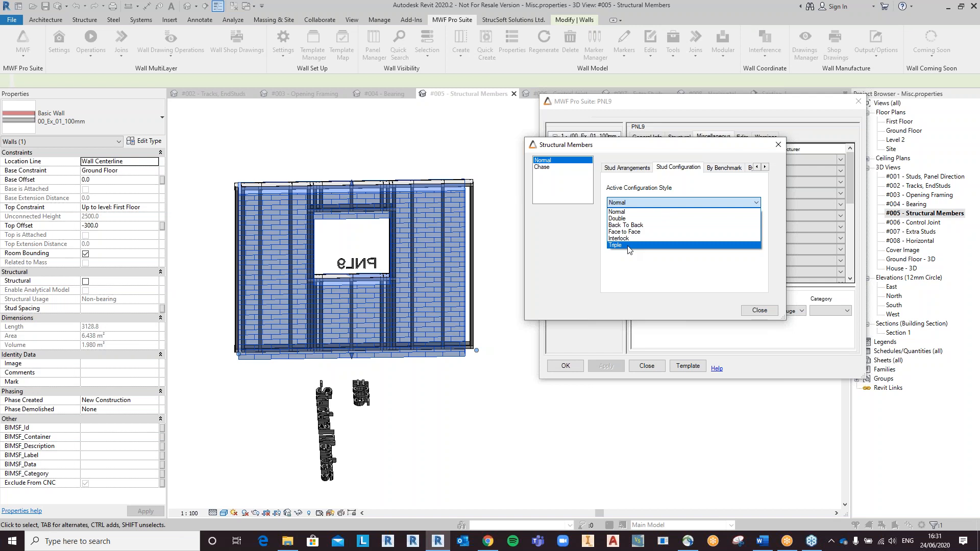
click(663, 226)
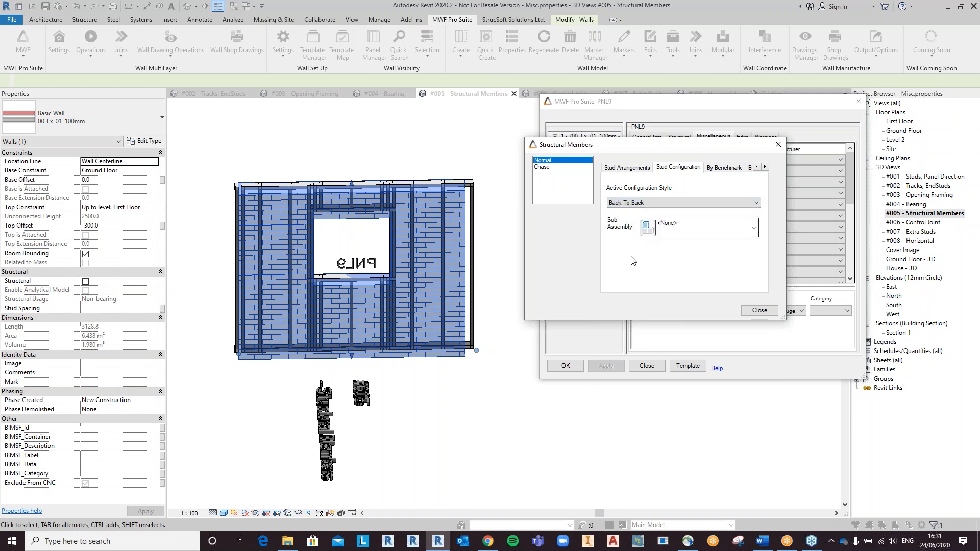
click(722, 168)
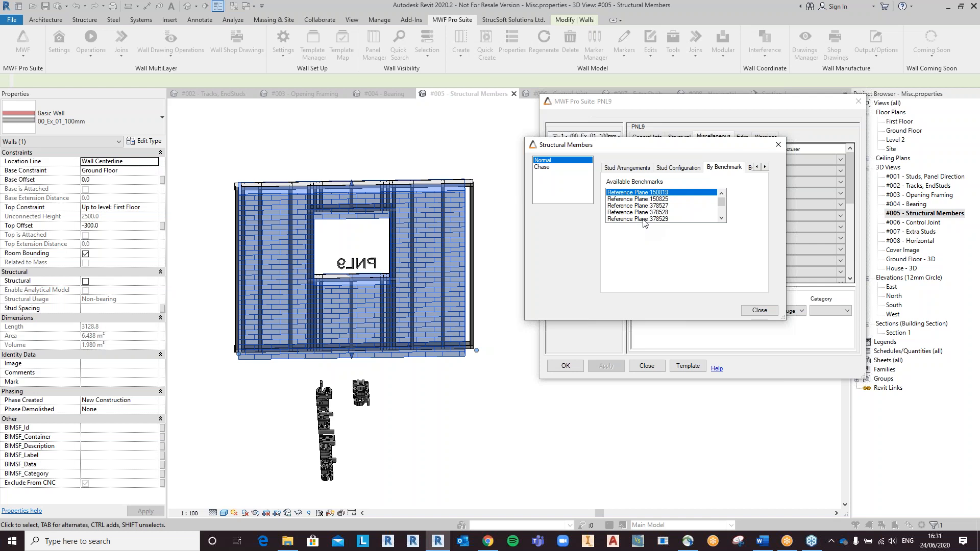
Set the studs' cripple override to type BIMSF-M_Light Gauge-Studs-Column : C70 with Face to Face configuration, and apply the changes to PNL9
click(765, 167)
click(707, 169)
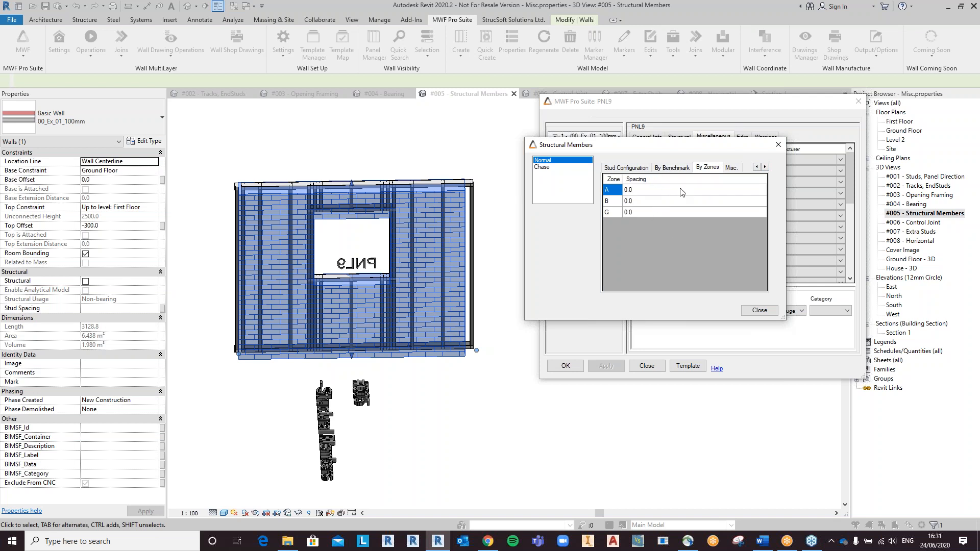
click(733, 169)
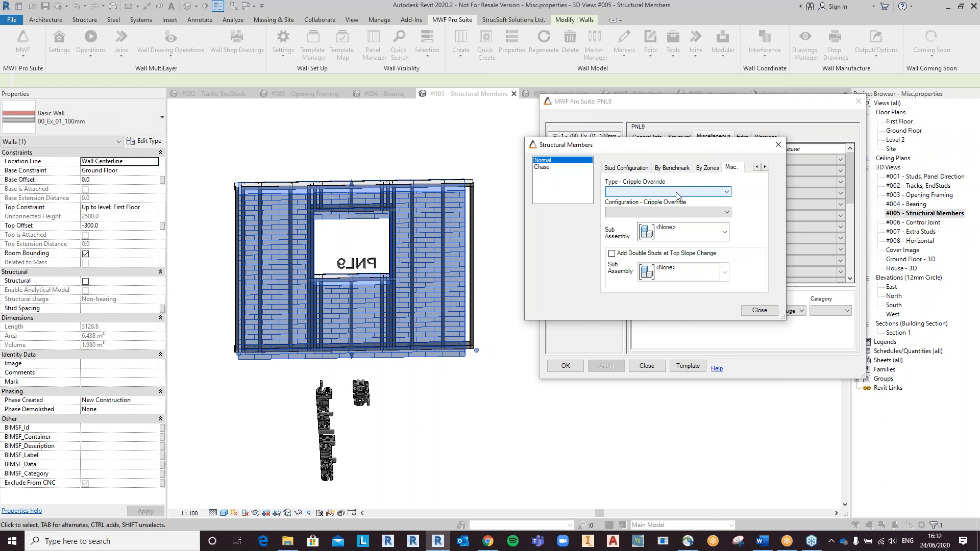
click(676, 192)
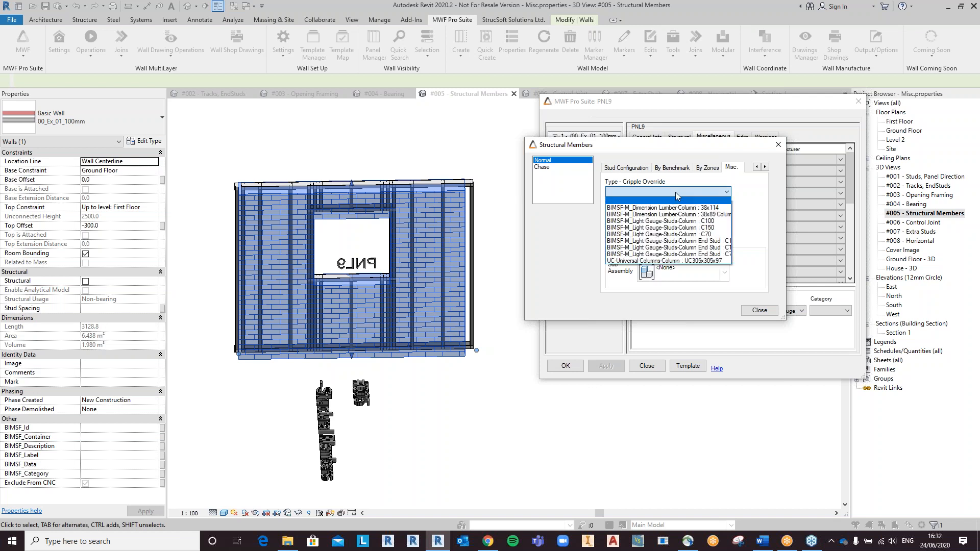
click(713, 235)
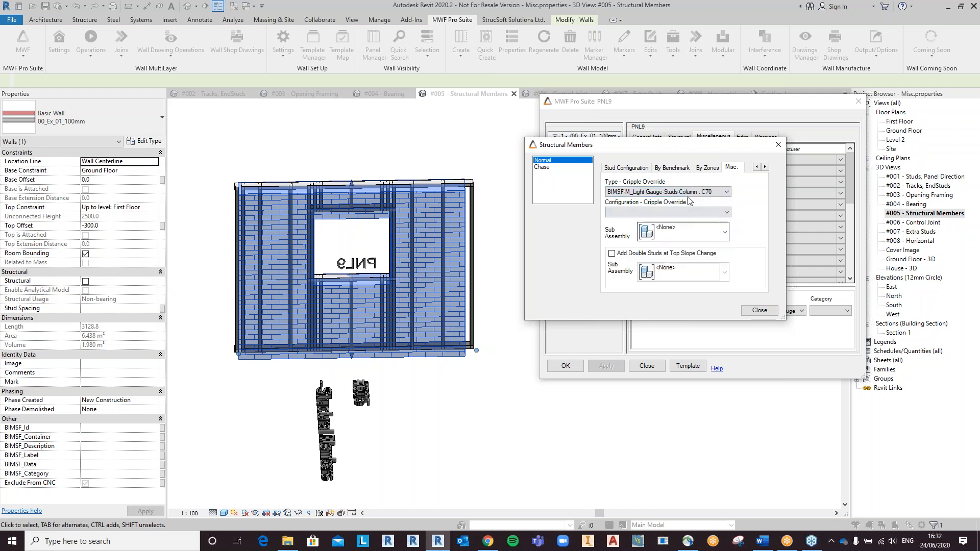
click(670, 215)
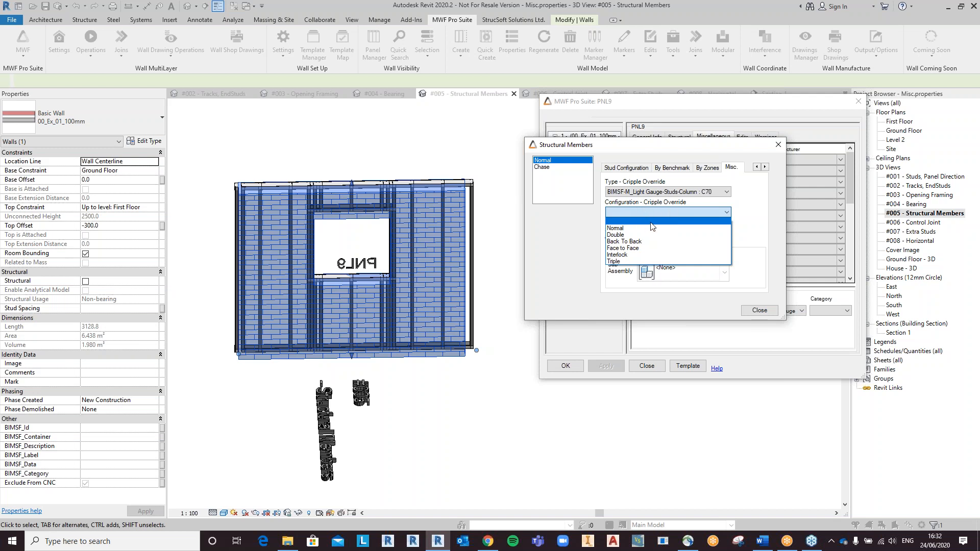
click(640, 250)
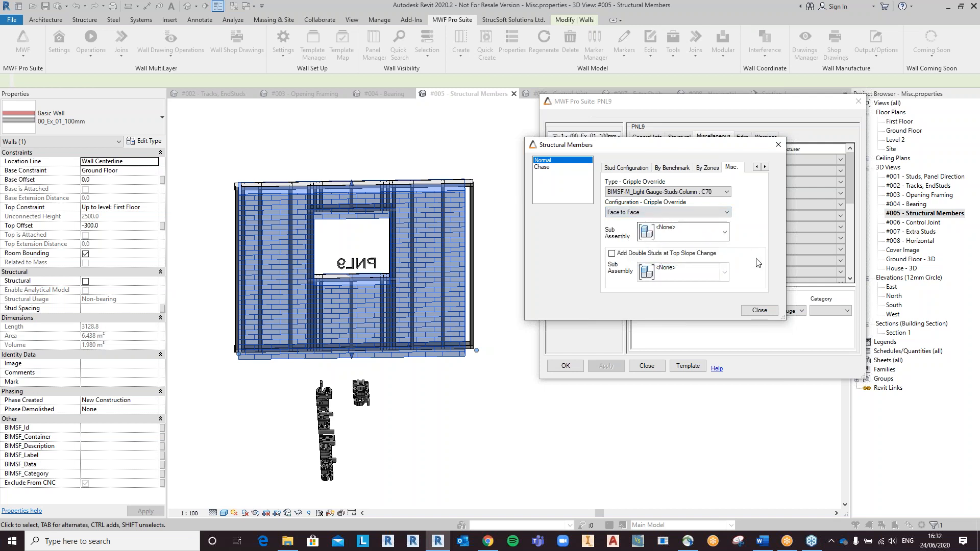
click(760, 310)
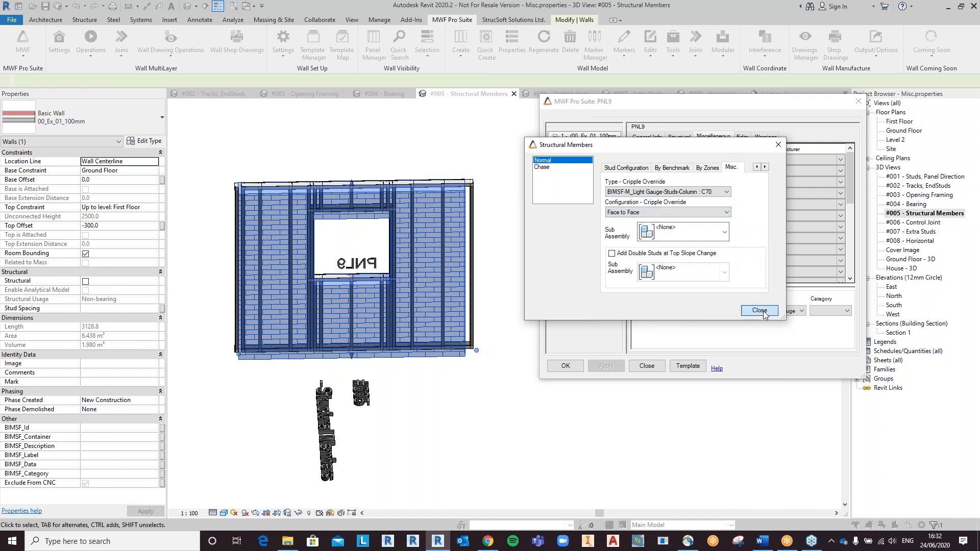
click(568, 367)
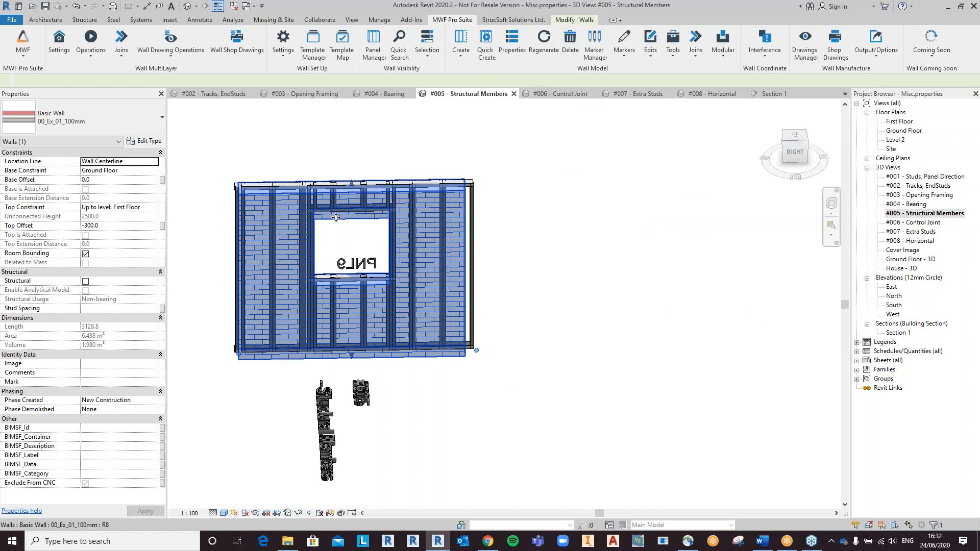
Examine the studs, the cripples around the window opening and the top track of PNL9 up close from several angles
shift+middle_drag(302, 287, 323, 357)
key(Escape)
scroll(276, 226, up, 3)
click(303, 179)
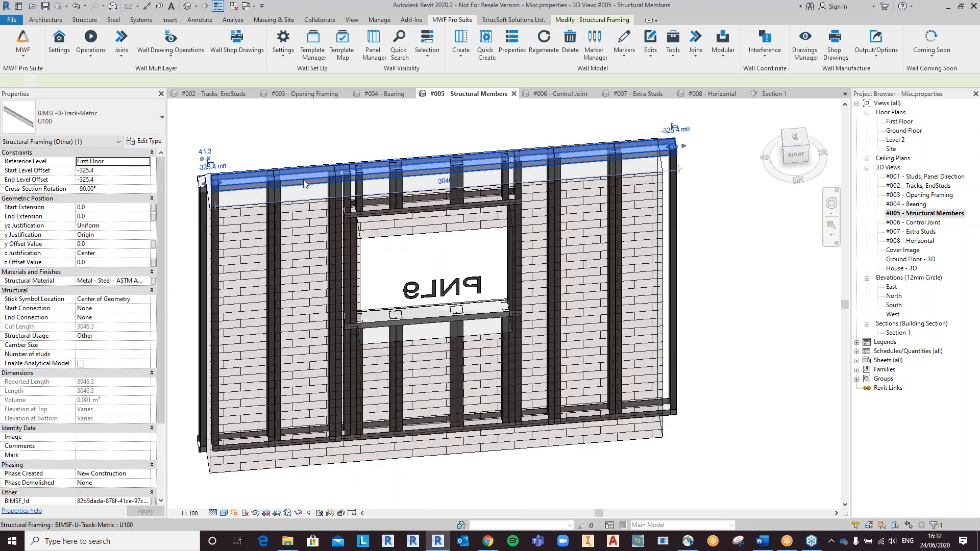
scroll(268, 178, up, 2)
mouse_move(278, 182)
shift+middle_down()
mouse_move(300, 213)
mouse_move(301, 241)
mouse_move(282, 200)
shift+middle_up()
scroll(282, 200, up, 2)
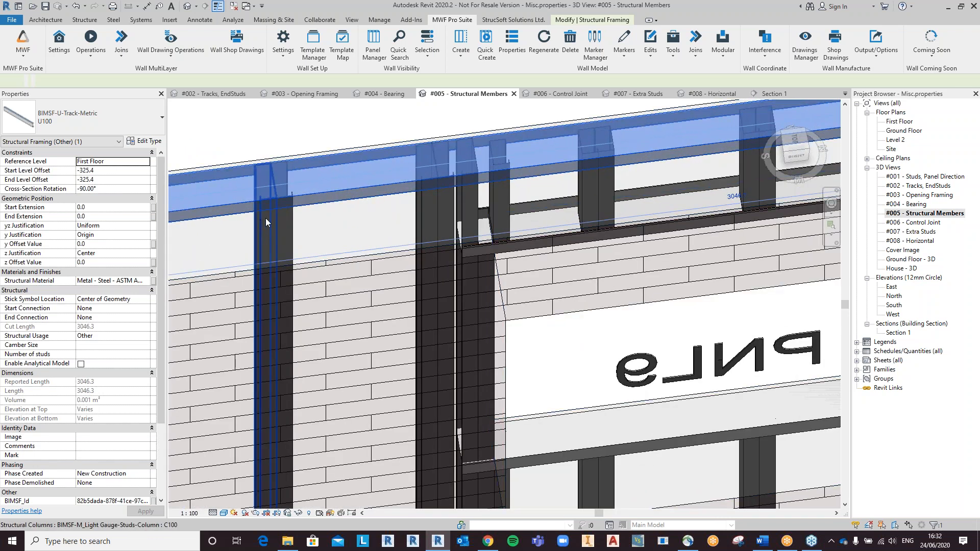
middle_drag(598, 201, 532, 173)
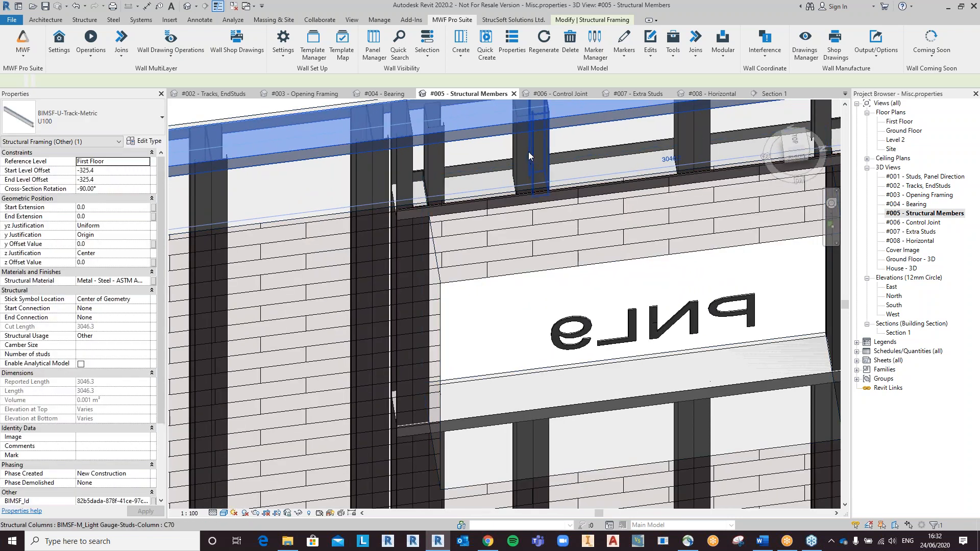
click(517, 150)
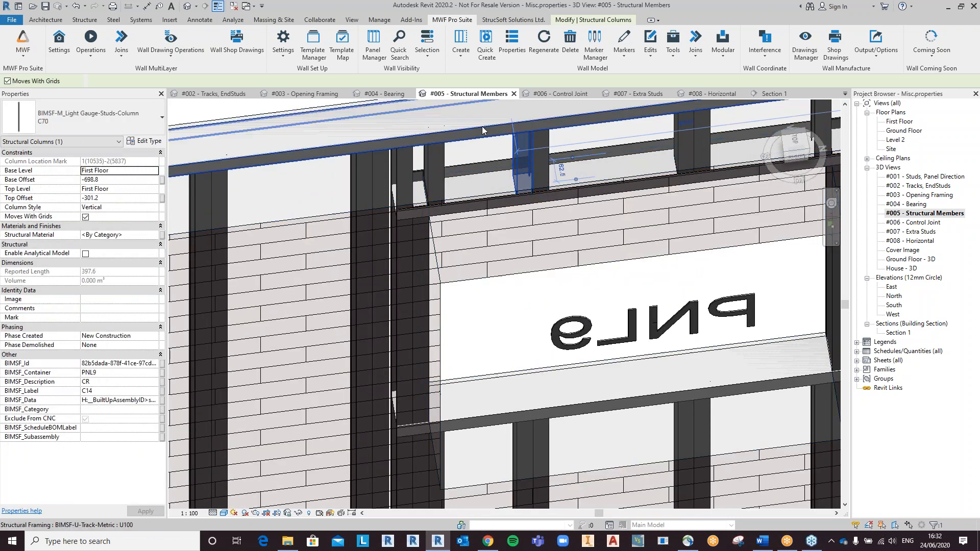
click(476, 130)
shift+middle_drag(501, 210, 481, 273)
scroll(528, 263, down, 8)
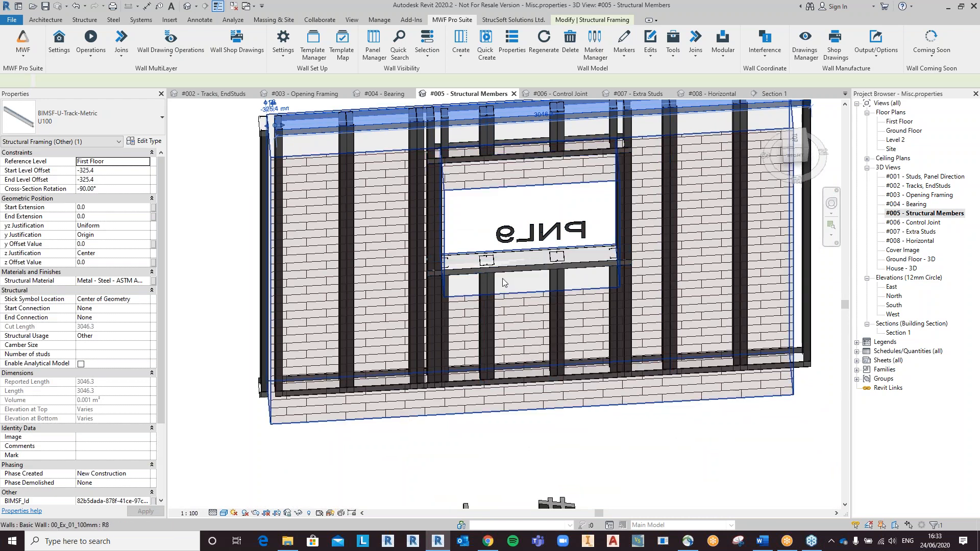
shift+middle_drag(469, 338, 474, 325)
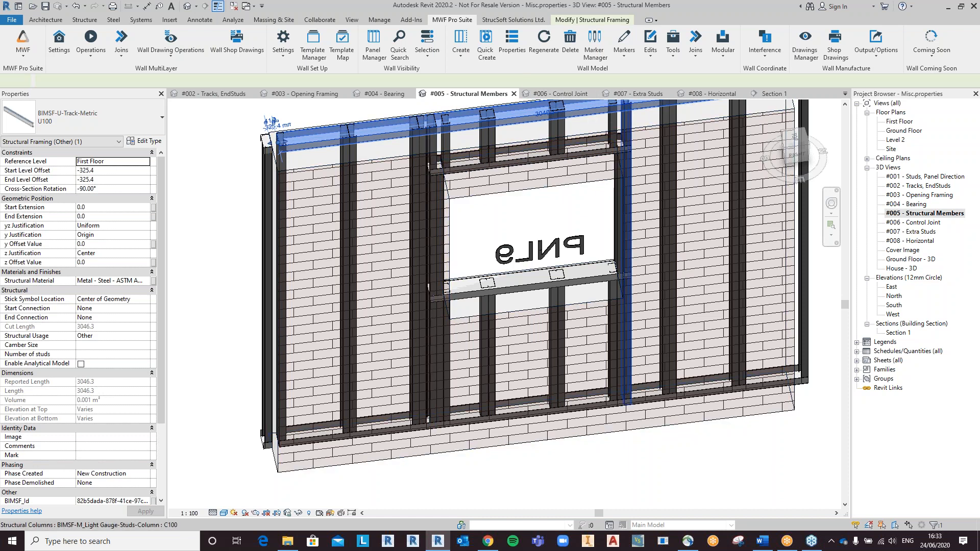
In the Ground Floor - 3D view, select the two brick walls at the #006 and #007 labels and start panel creation
click(568, 94)
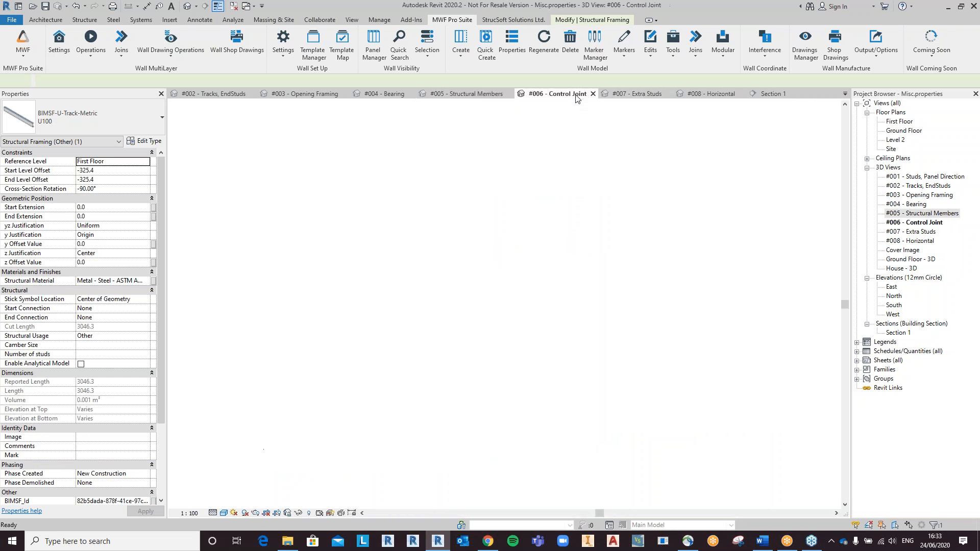
shift+middle_drag(516, 462, 518, 202)
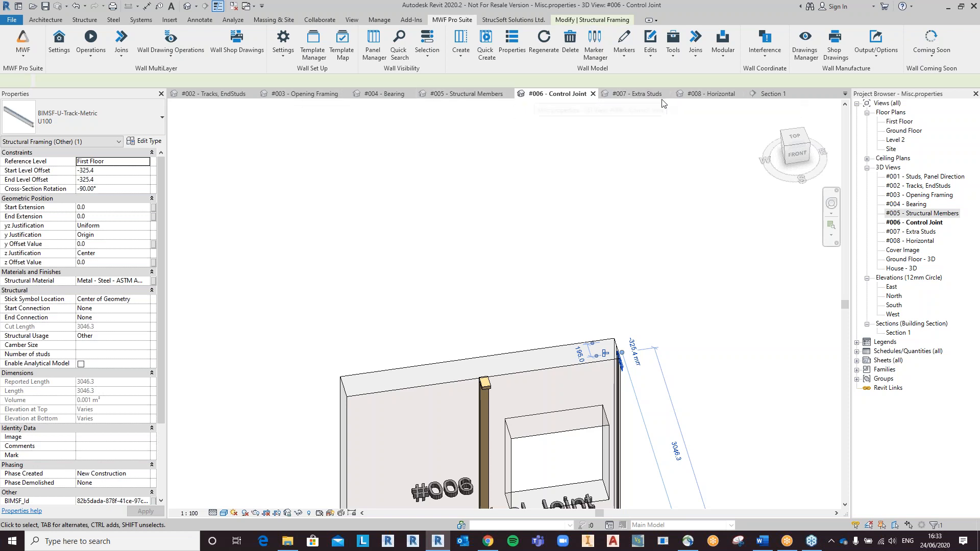
click(844, 93)
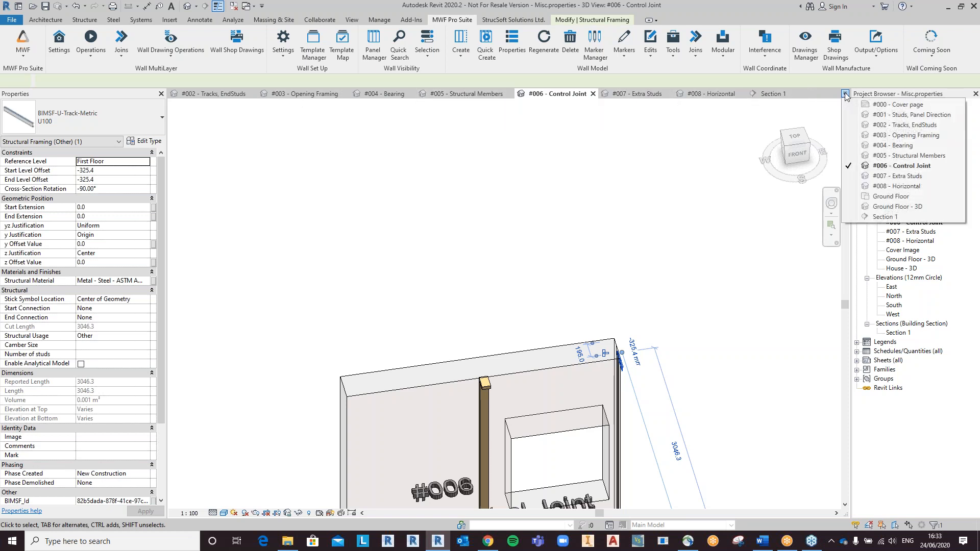
click(925, 207)
shift+middle_drag(538, 191, 662, 204)
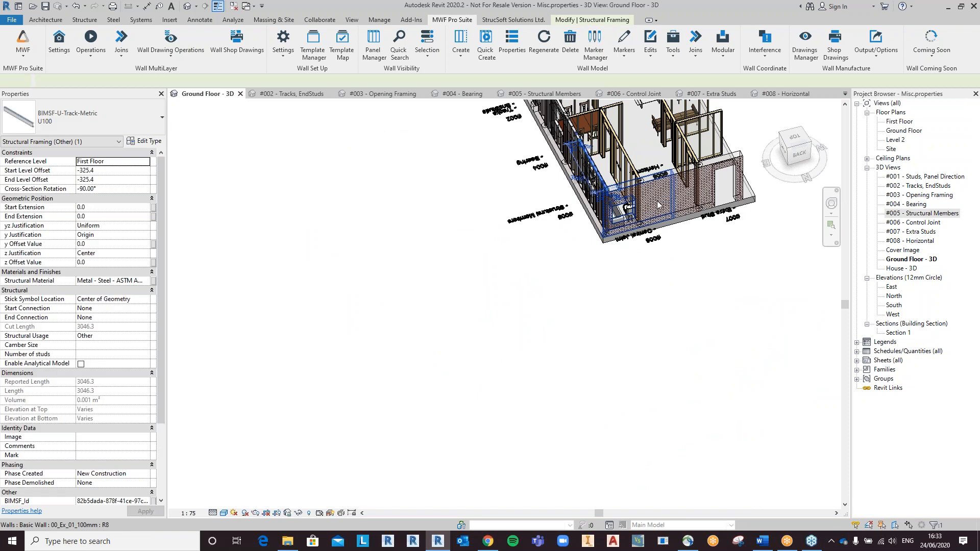
click(658, 205)
ctrl+click(692, 201)
click(466, 48)
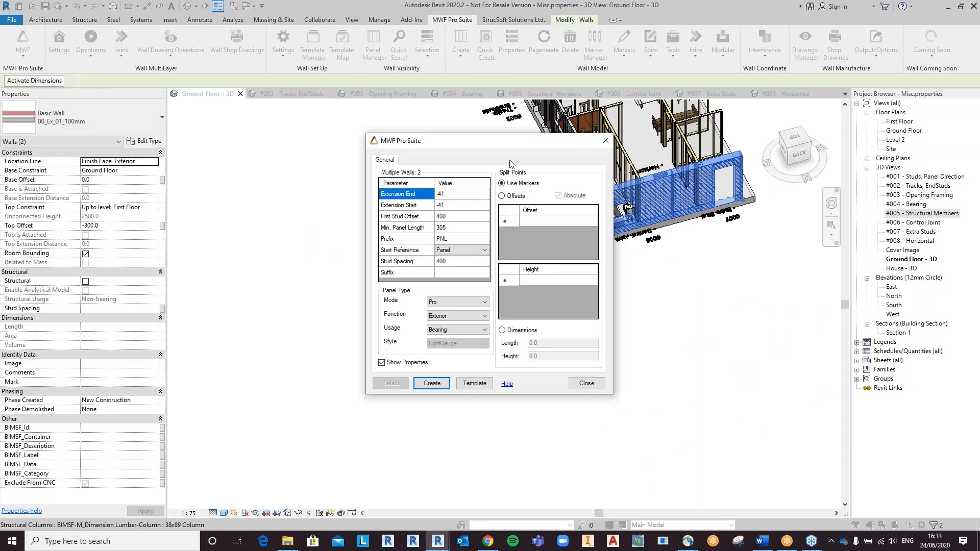
click(475, 383)
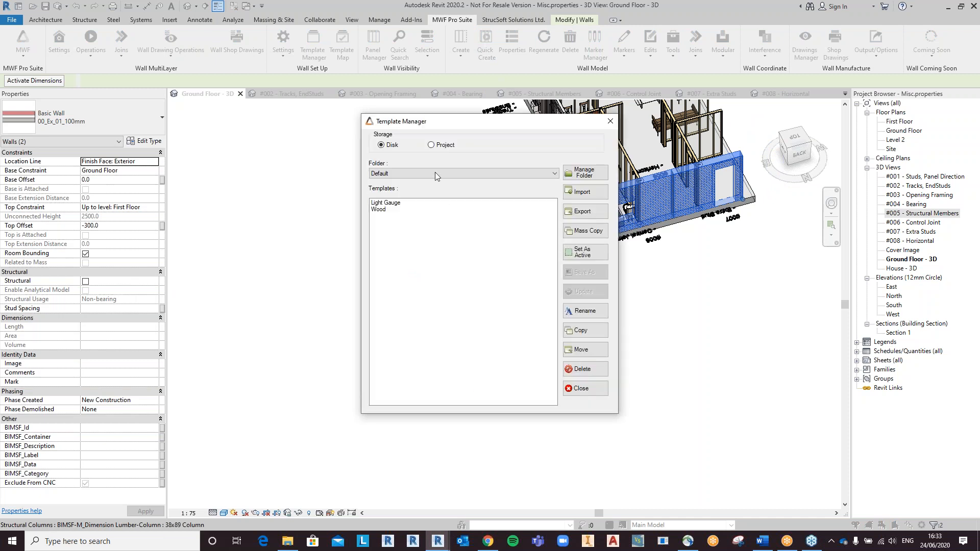
click(434, 174)
click(430, 186)
click(408, 202)
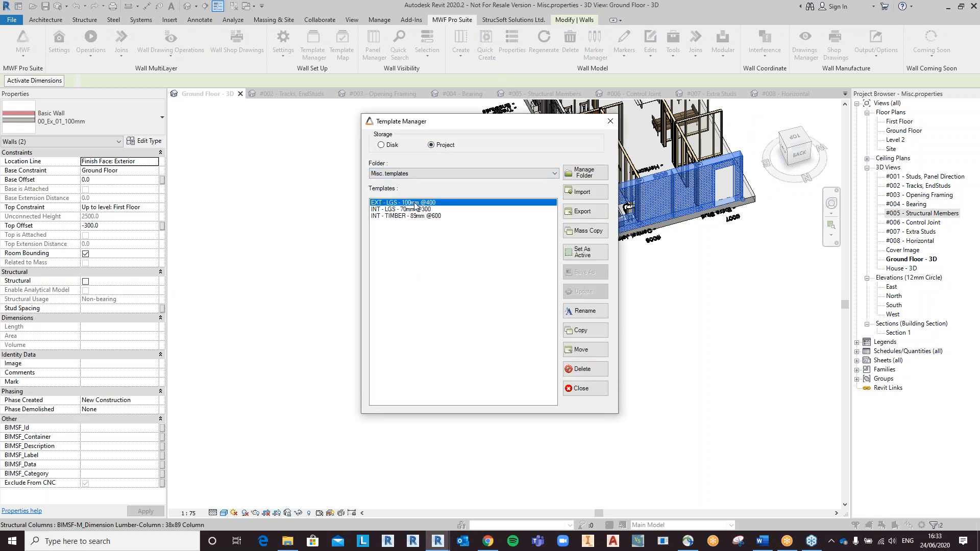
click(590, 255)
click(581, 388)
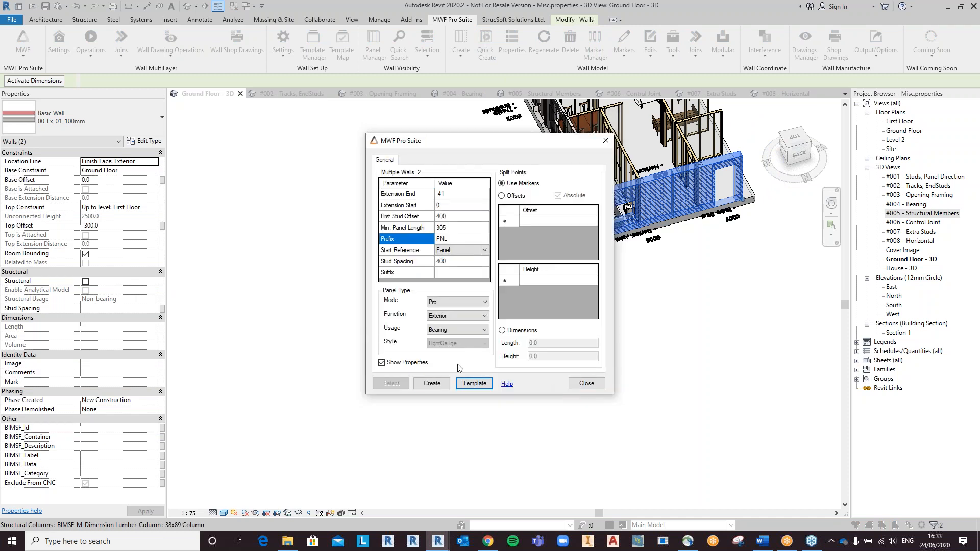
click(431, 384)
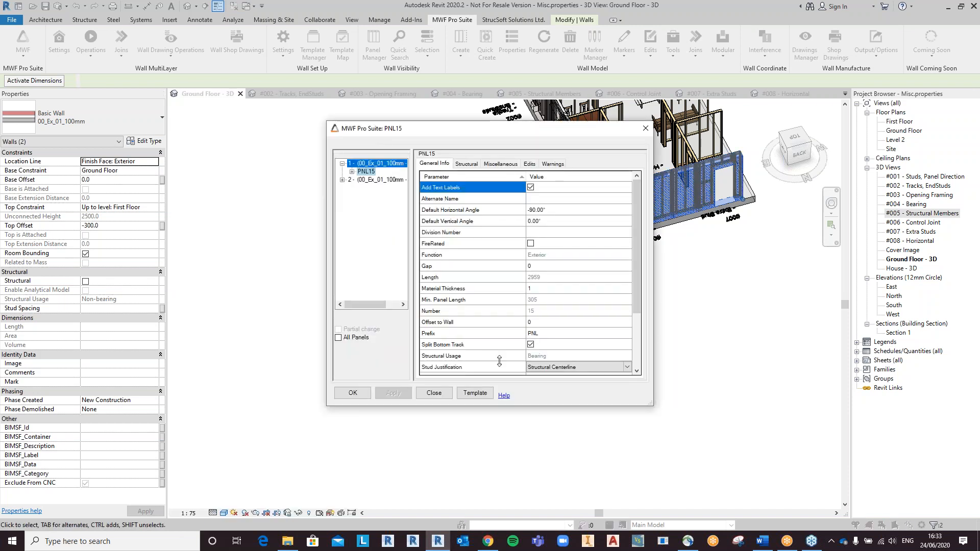
click(352, 393)
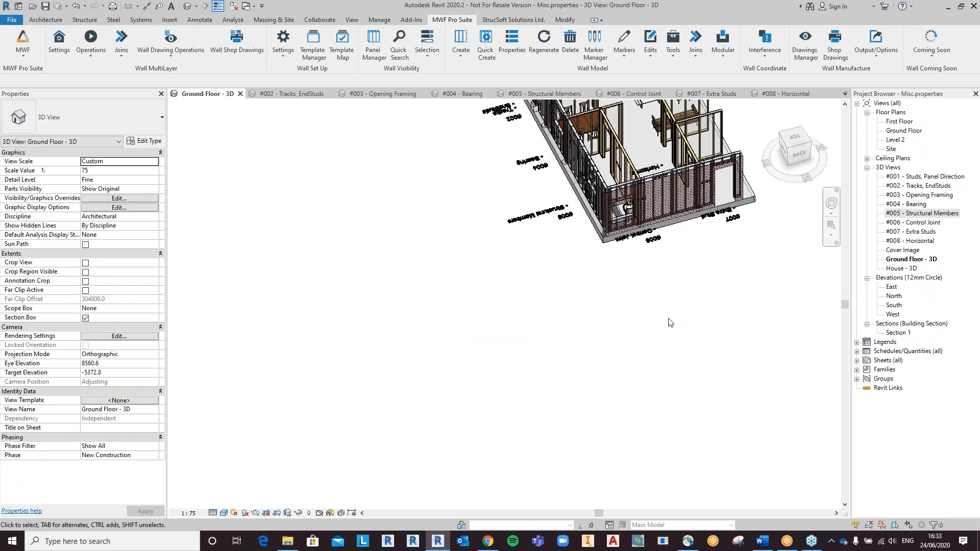
Switch to the #006 - Control Joint 3D view and open the Control Joint settings of wall panel PNL16
click(621, 96)
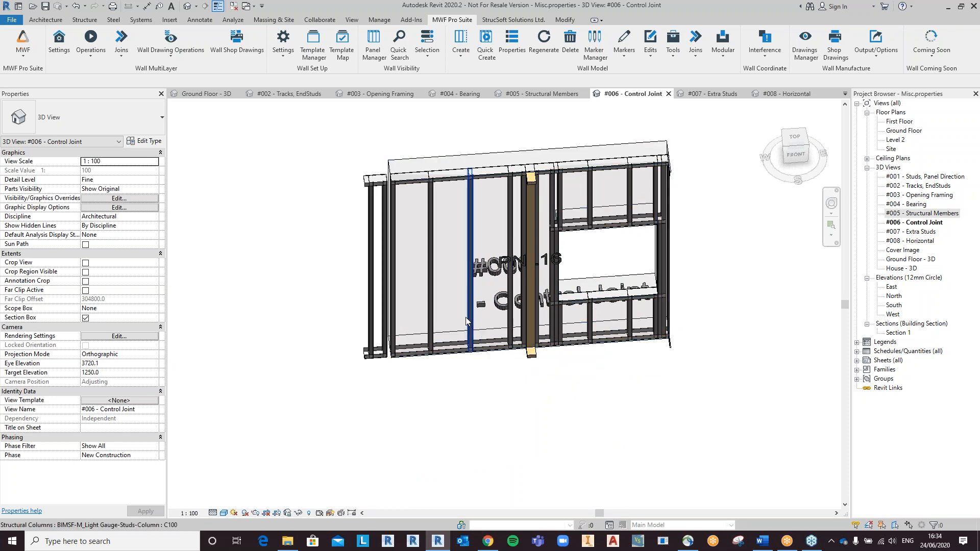
click(451, 273)
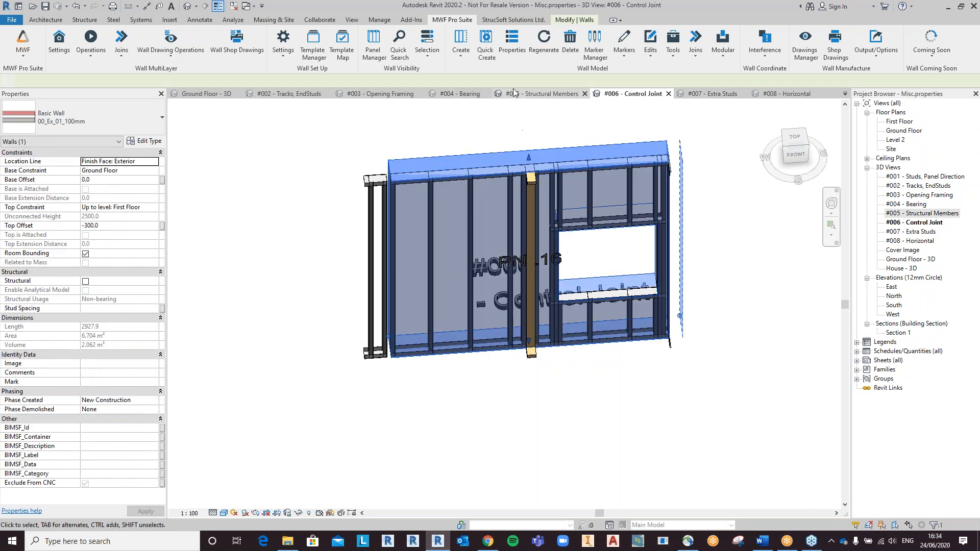
click(512, 43)
drag(526, 128, 236, 97)
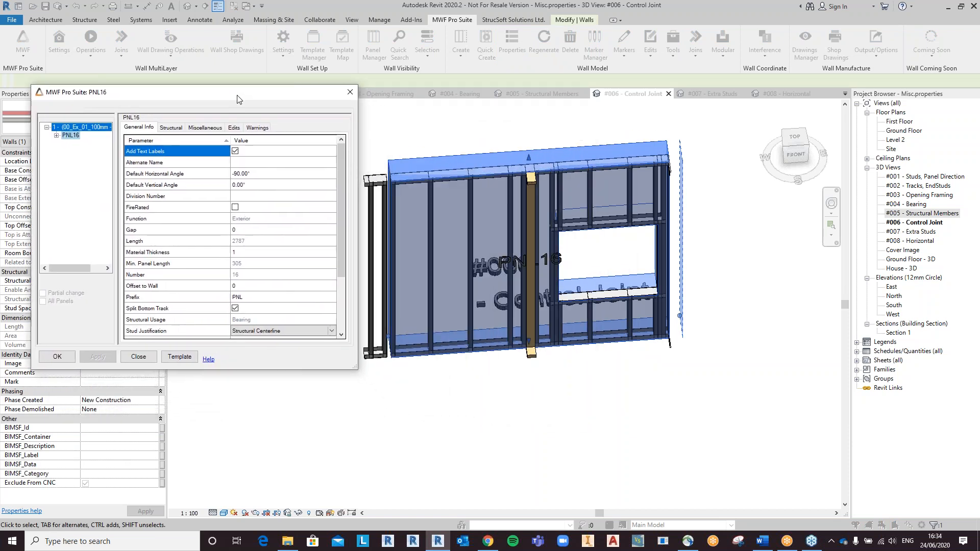
click(206, 127)
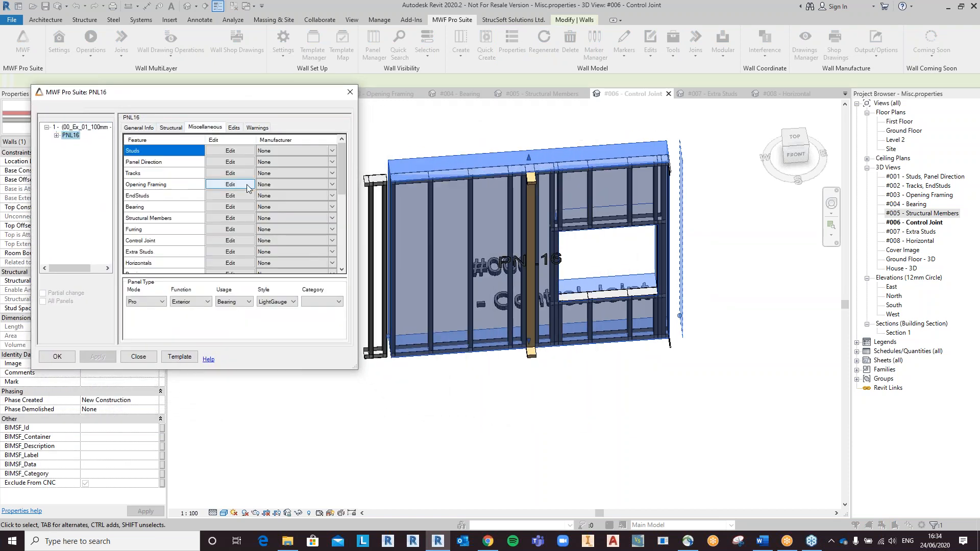
click(229, 247)
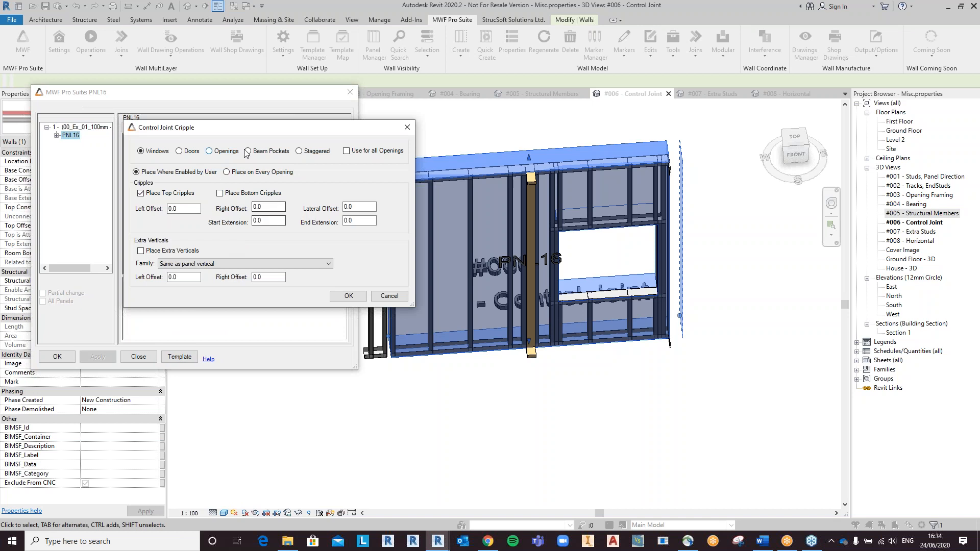
Set the window control joint cripples to Place on Every Opening and go through their offset and extension fields
drag(278, 132, 212, 126)
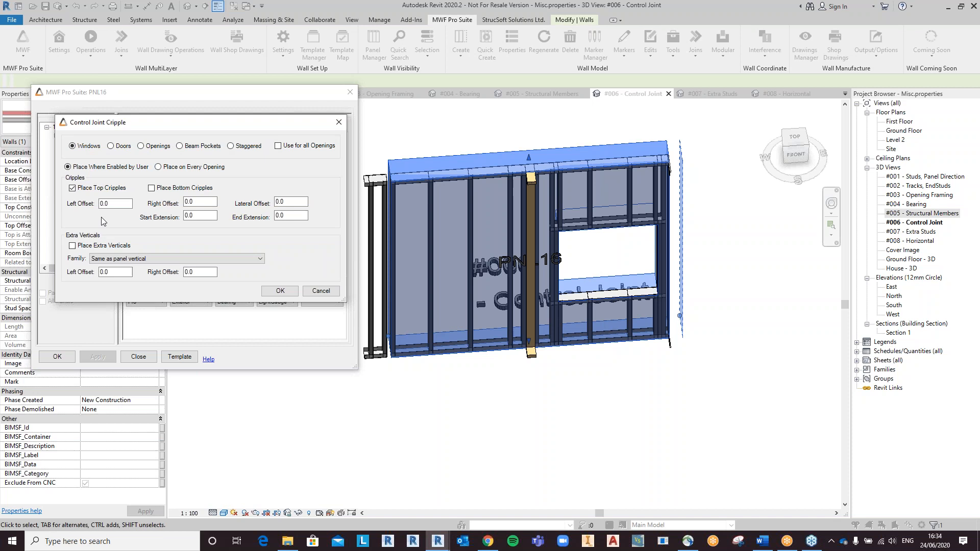
click(158, 167)
click(107, 206)
key(Tab)
key(Tab)
key(Tab)
key(Tab)
click(126, 203)
key(Tab)
key(Tab)
key(shift+Tab)
key(Tab)
click(293, 216)
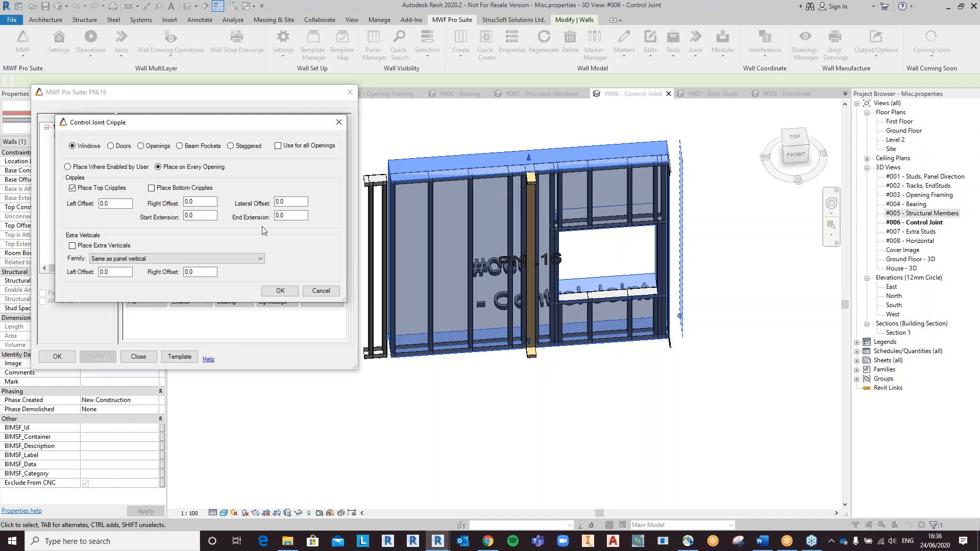
Apply the control joint settings to PNL16 and examine the framing at its window opening
click(280, 291)
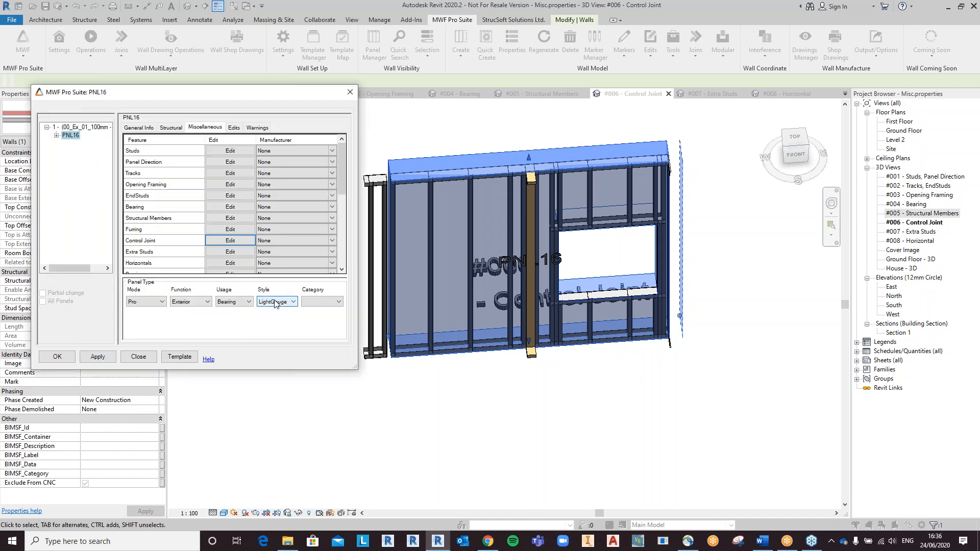
click(57, 356)
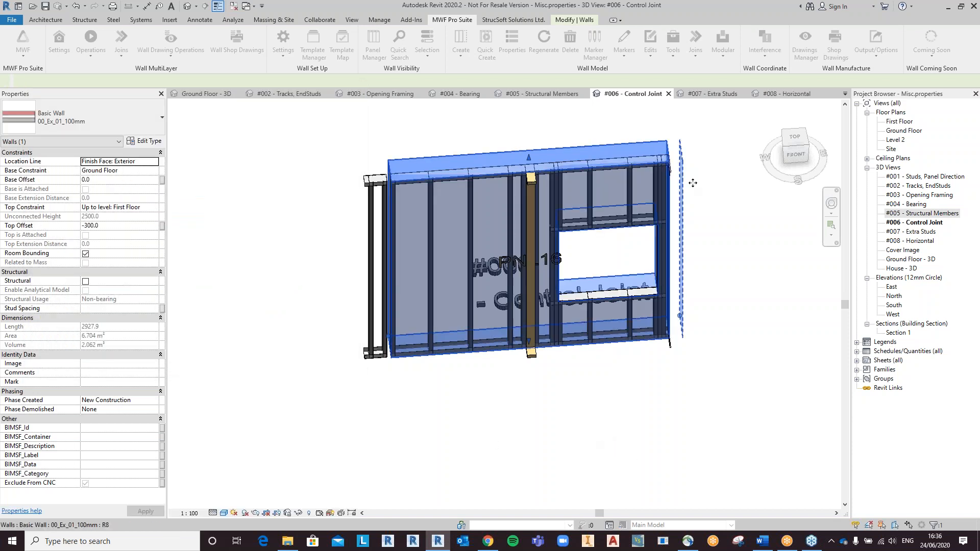
scroll(558, 198, up, 1)
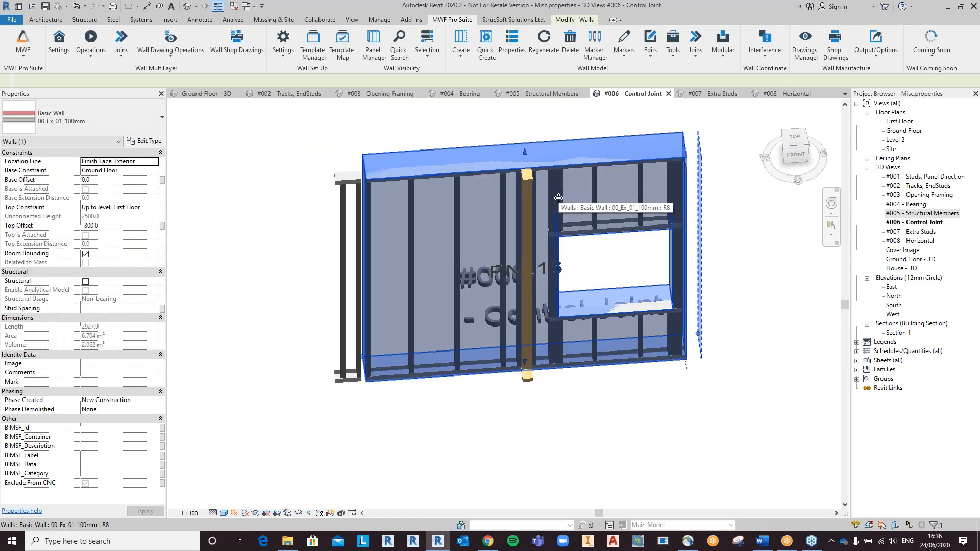
scroll(558, 198, up, 3)
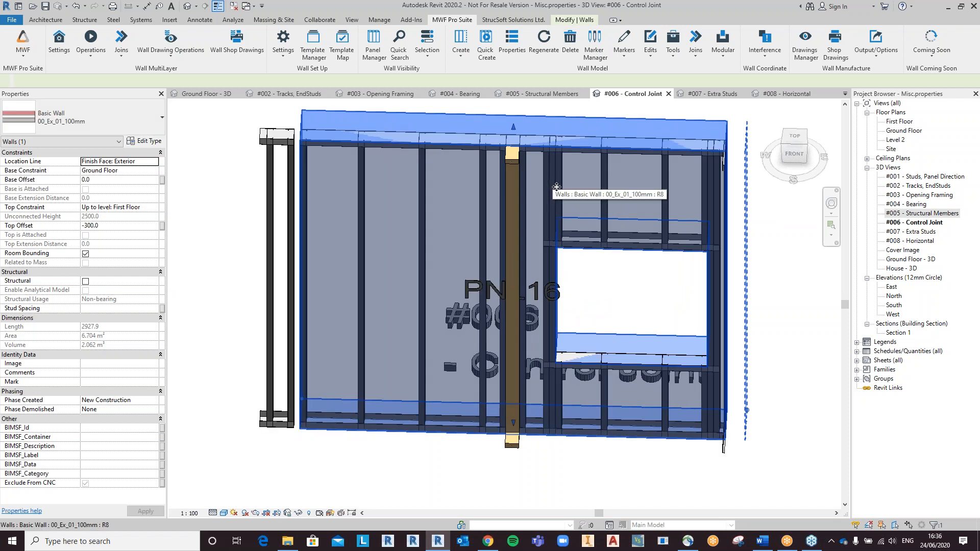
Switch to the #007 - Extra Studs 3D view and orient it to the front
key(Escape)
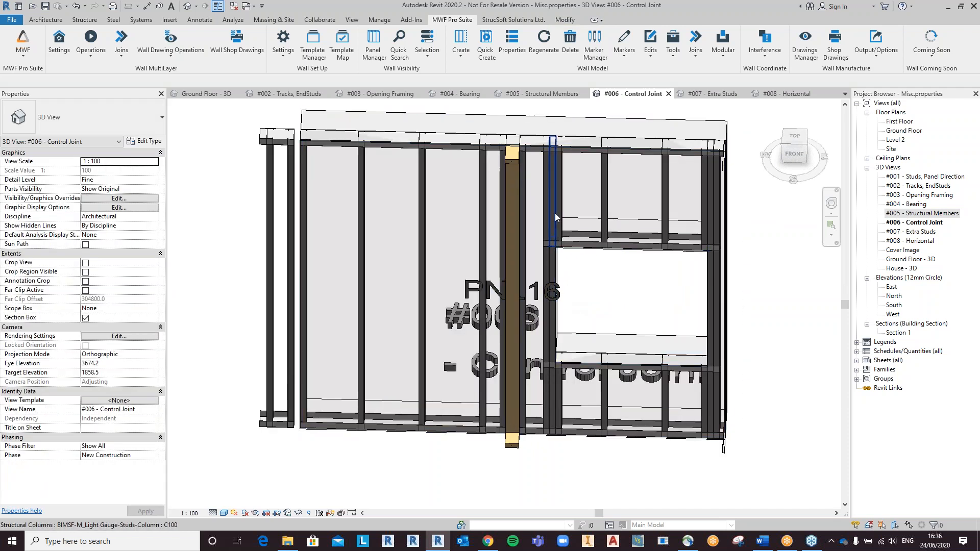
shift+middle_drag(554, 213, 616, 275)
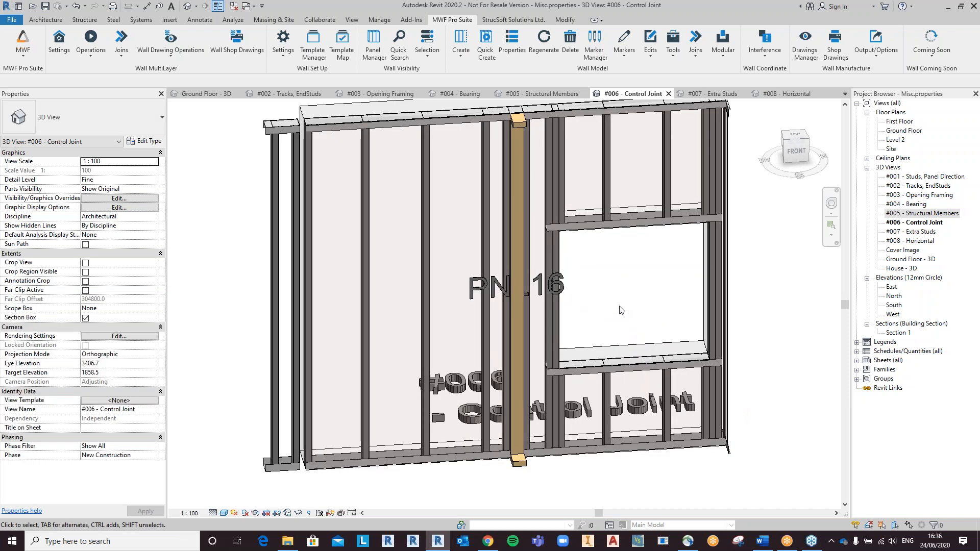
click(711, 94)
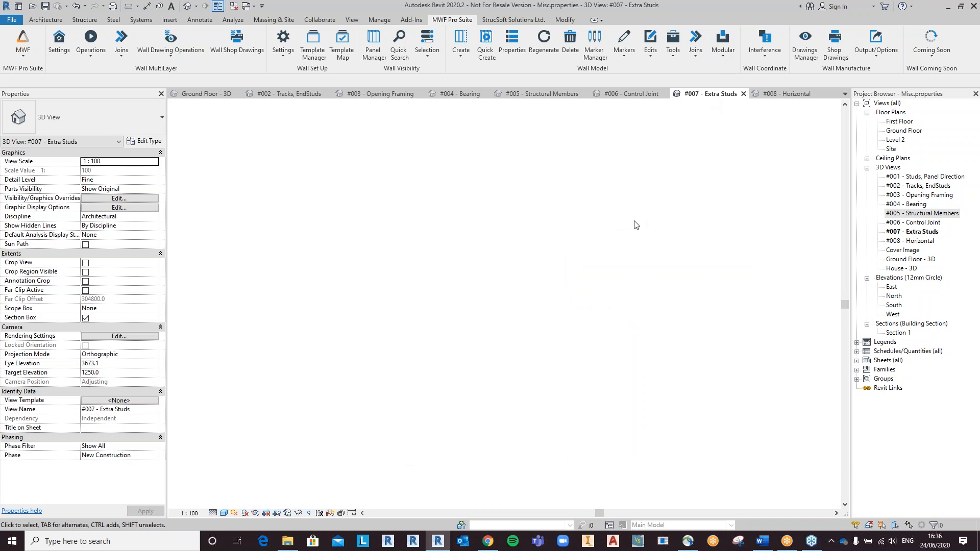
shift+middle_drag(560, 328, 565, 298)
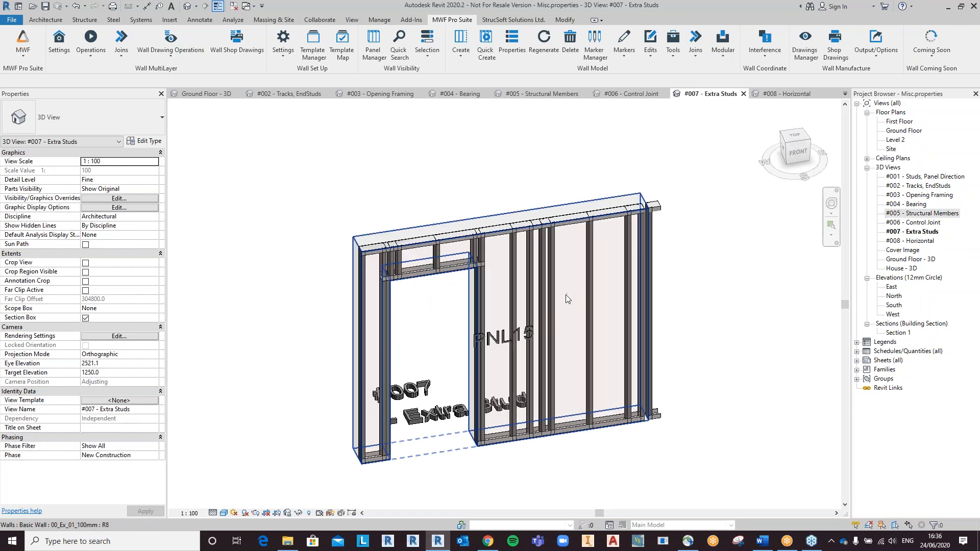
click(589, 288)
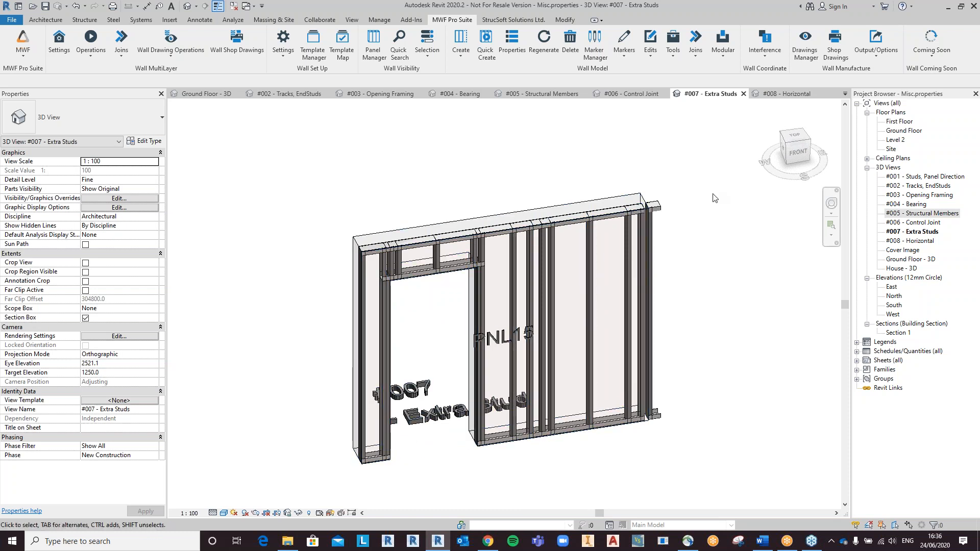
click(798, 151)
Open the Extra Studs settings of wall panel PNL15
click(561, 283)
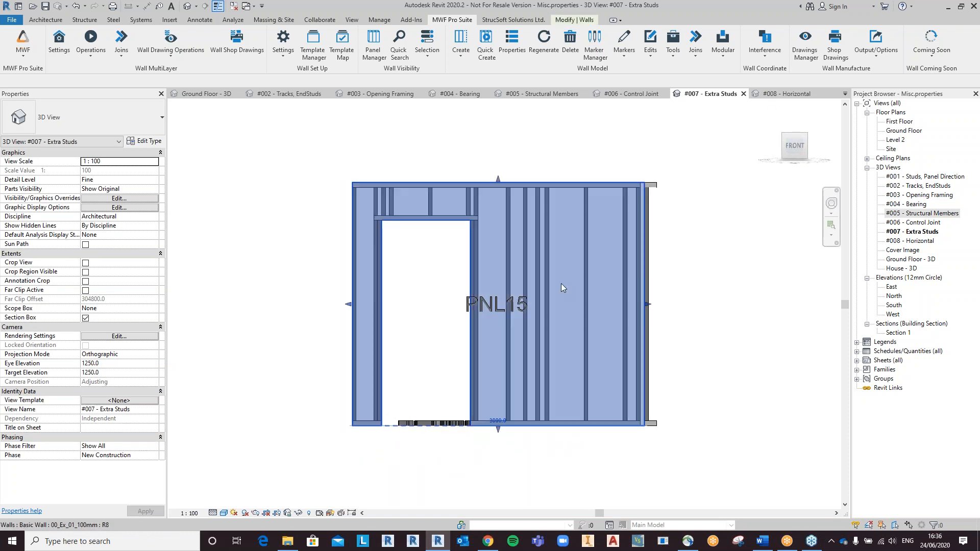
click(512, 44)
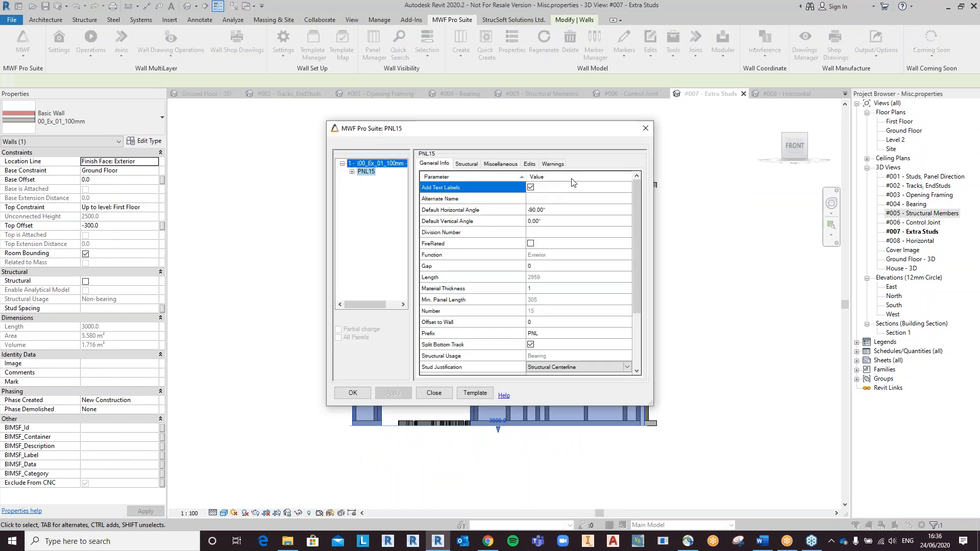
click(509, 165)
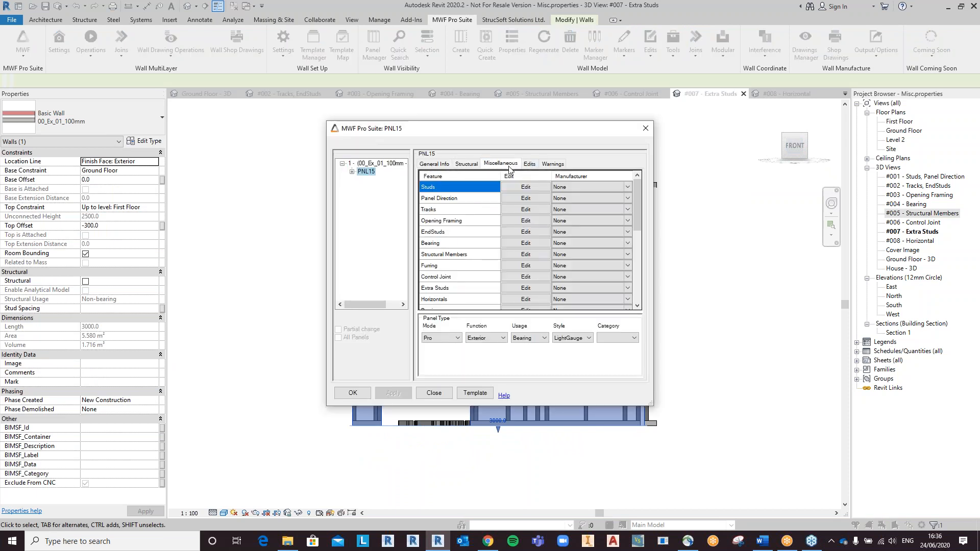
click(525, 287)
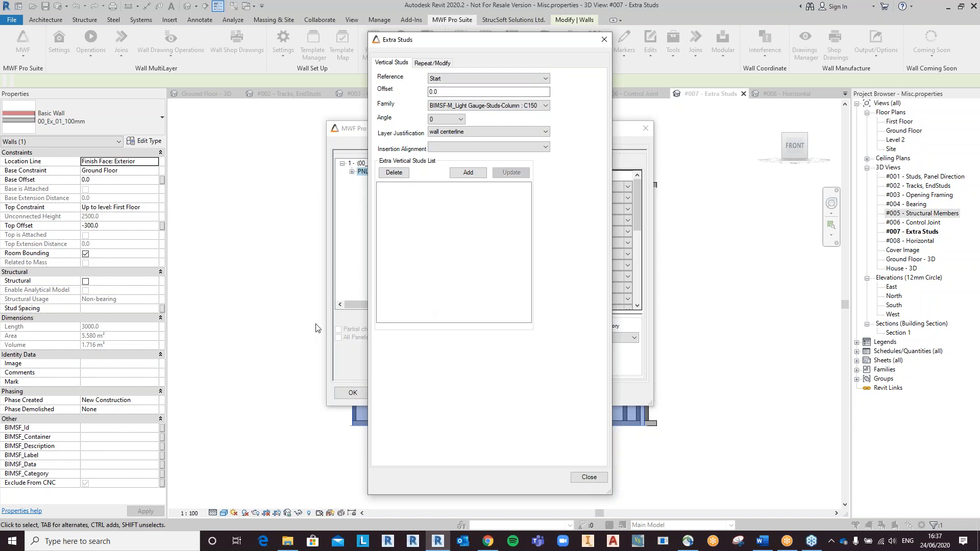
Define an extra vertical stud with reference End, offset 450 and family BIMSF-M_Light Gauge-Studs-Column : C100
click(503, 79)
click(465, 95)
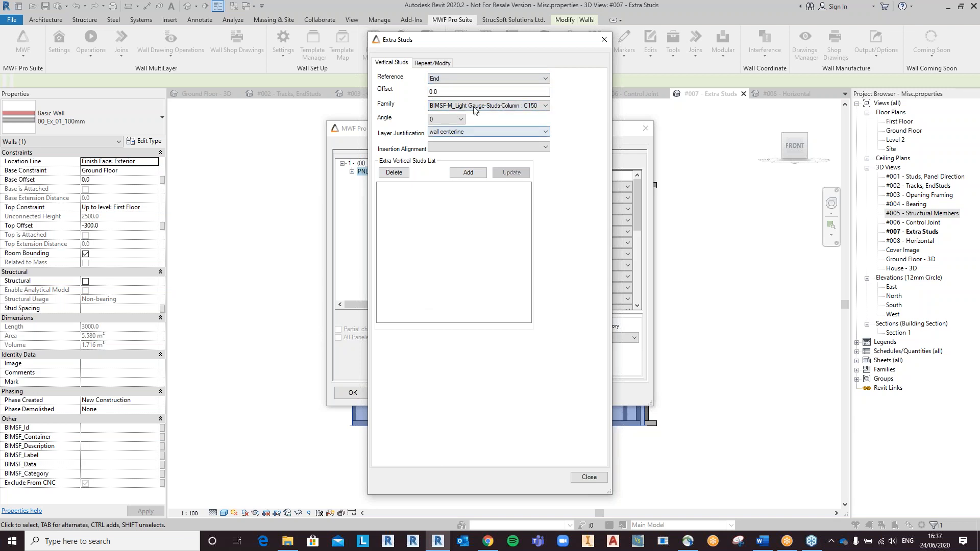
click(449, 92)
drag(448, 92, 408, 97)
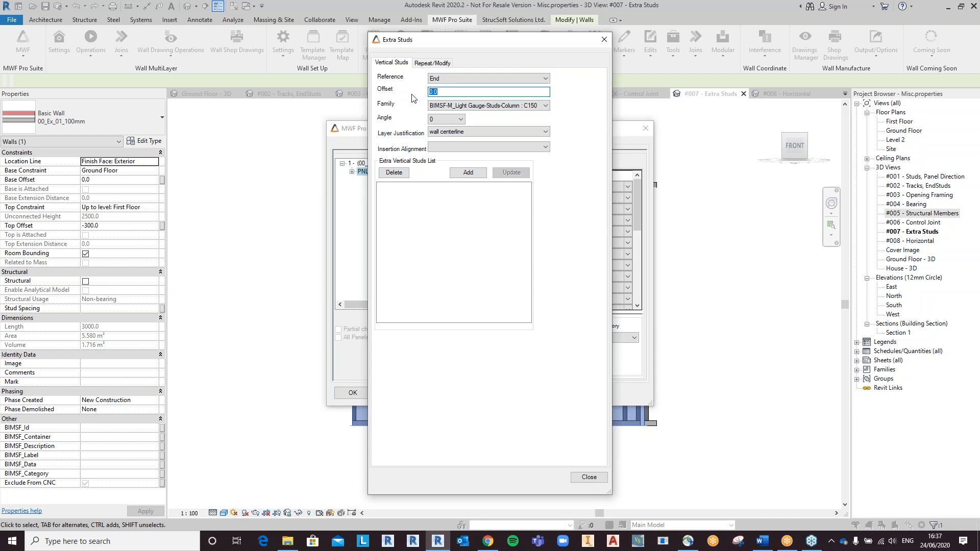
text(450)
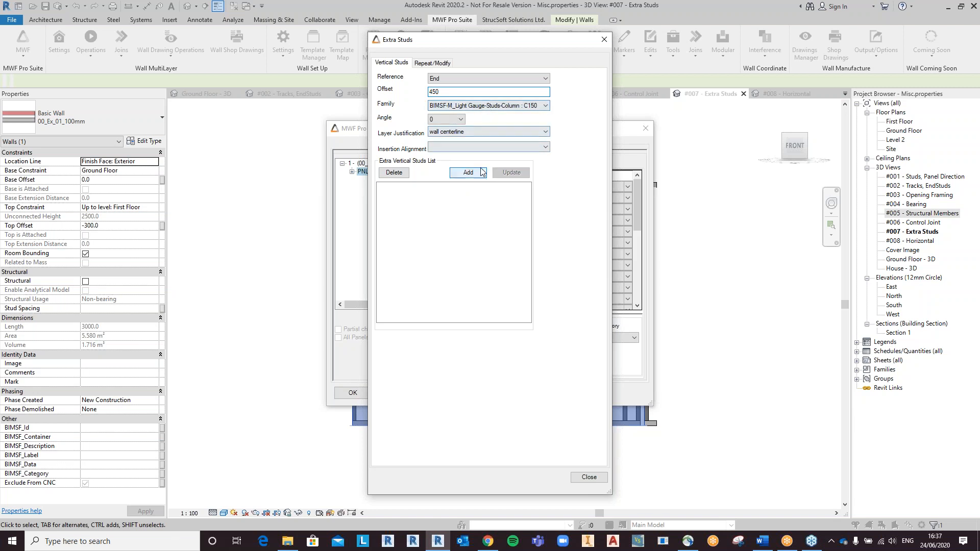
click(449, 109)
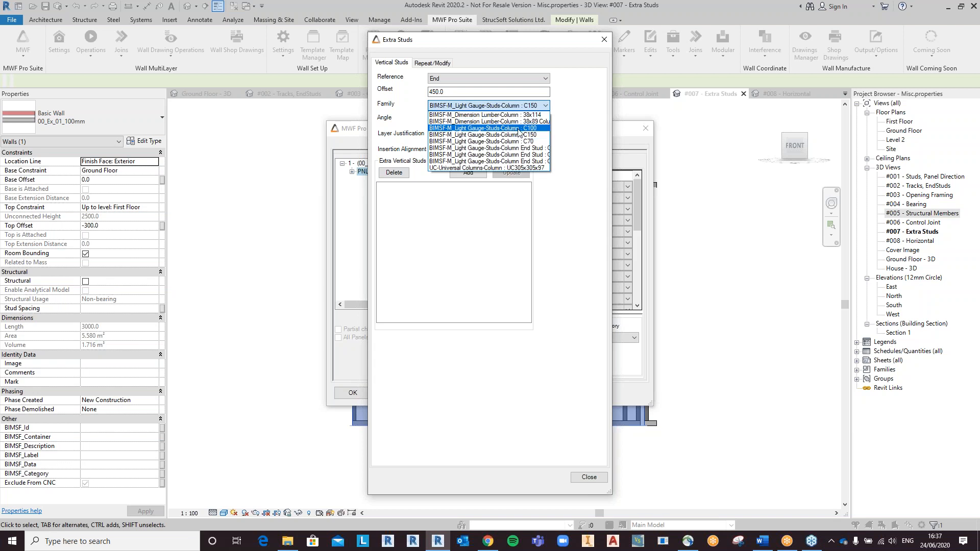
click(523, 128)
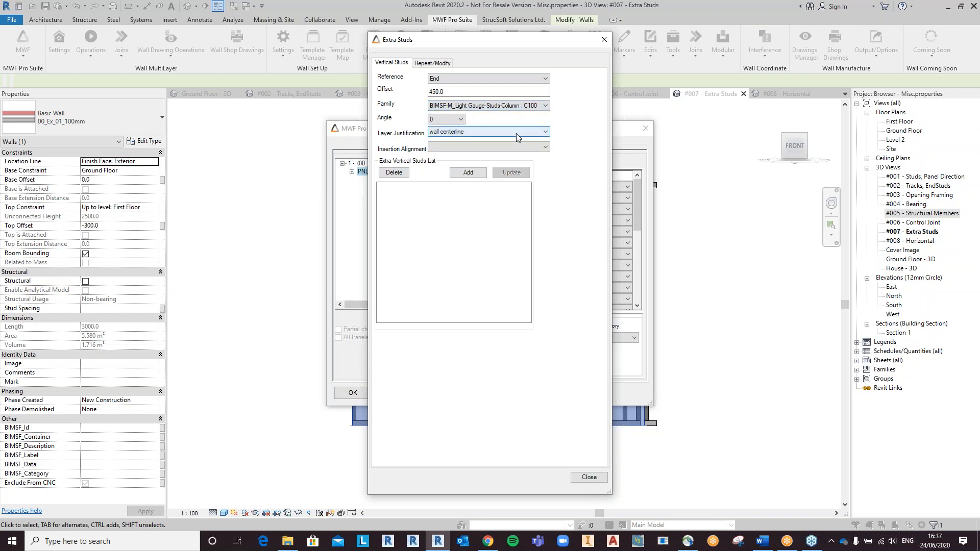
Set the stud's layer justification to structural centerline and insertion alignment to Center, keep angle 0, and add it to the extra vertical studs list
click(447, 121)
click(456, 122)
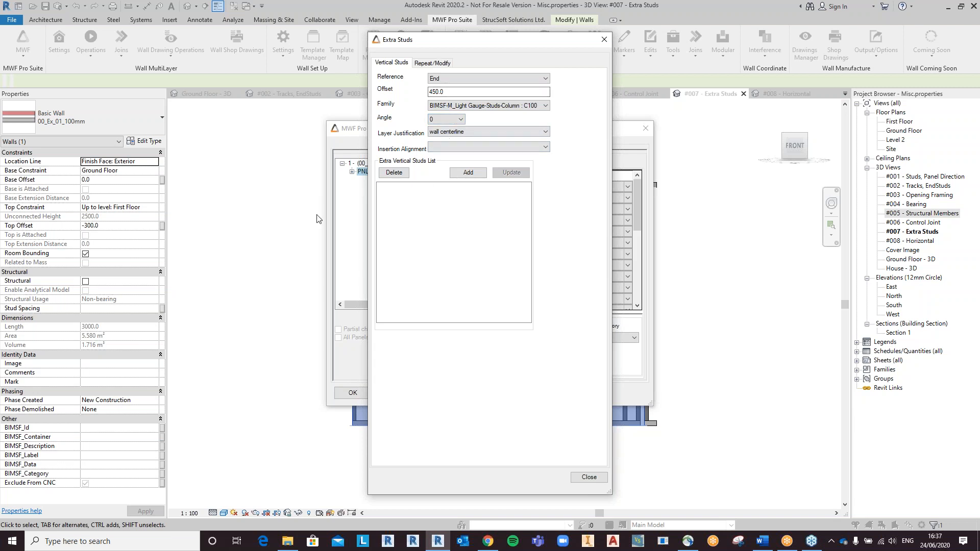
click(526, 132)
click(481, 148)
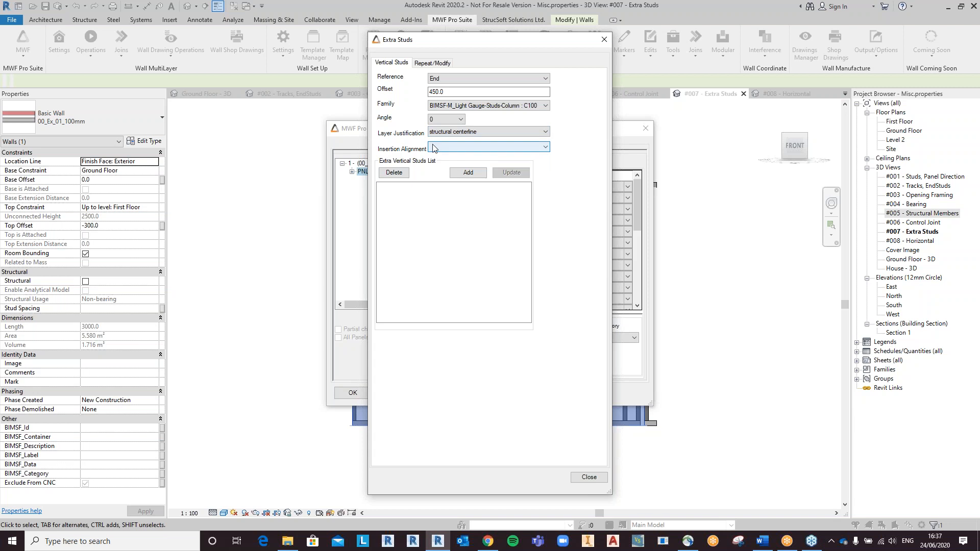
click(465, 149)
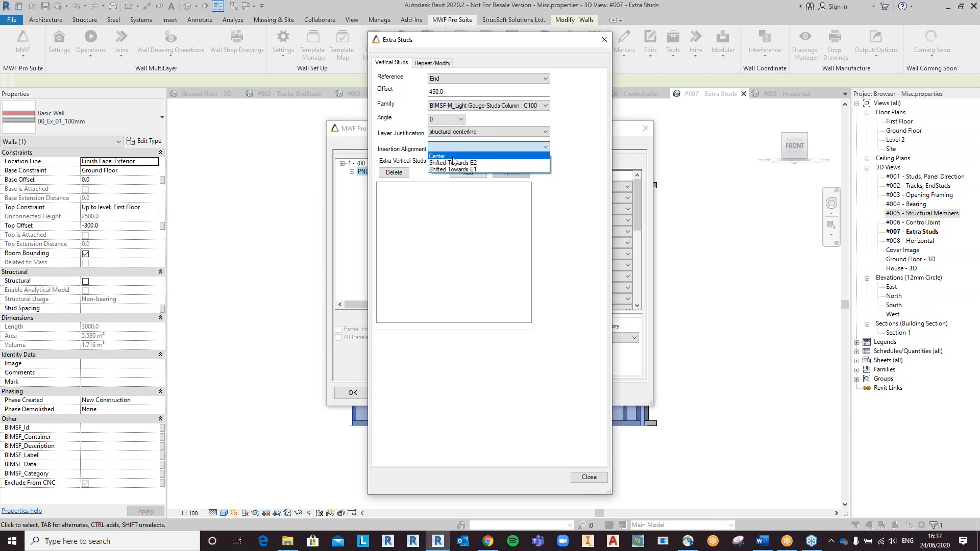
click(452, 156)
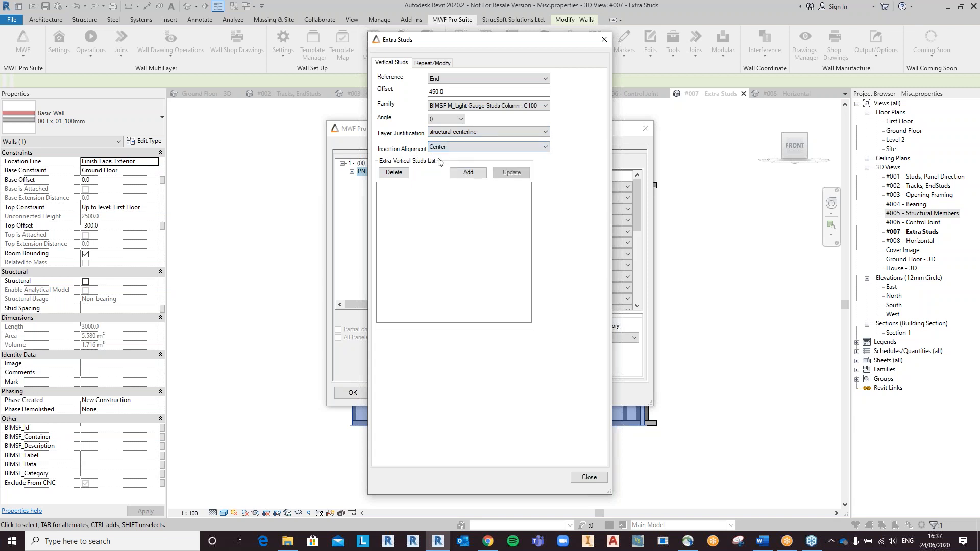
click(466, 174)
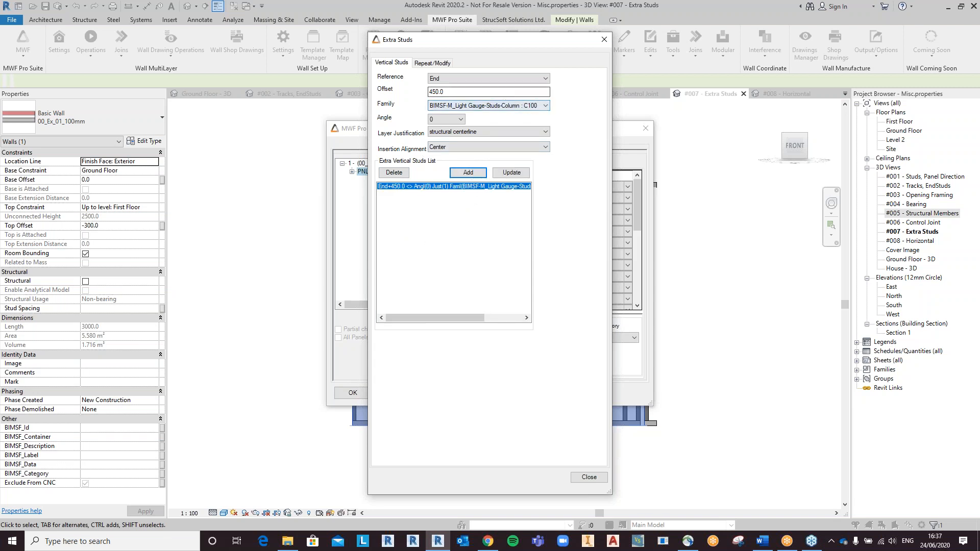
click(508, 175)
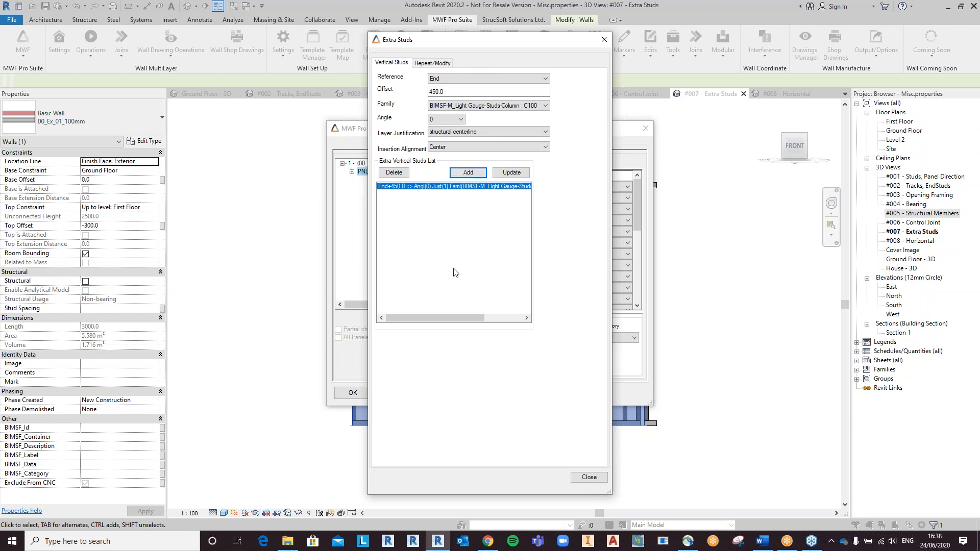
Show the Repeat/Modify settings for extra studs and move both dialogs aside to uncover the door opening framing of PNL15
click(442, 64)
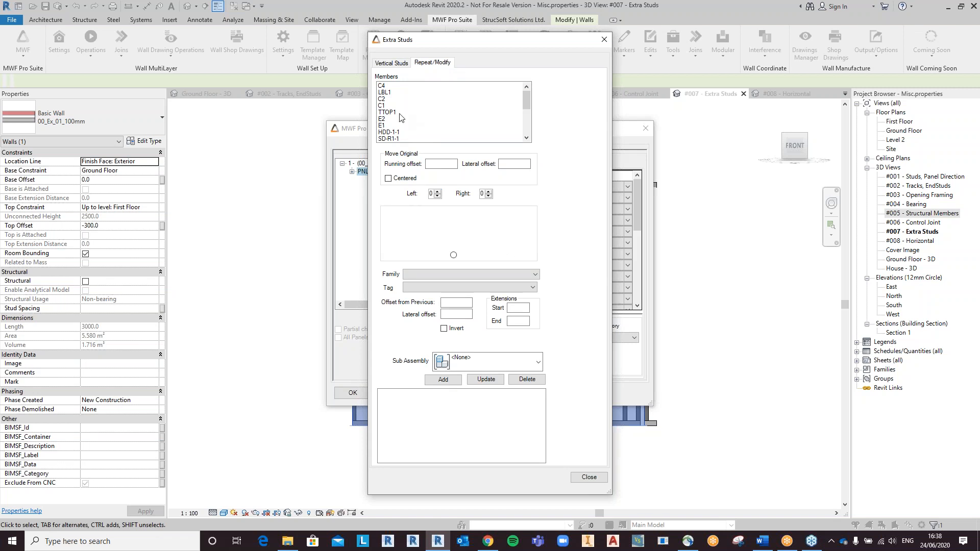
mouse_move(526, 100)
mouse_down()
mouse_move(526, 125)
mouse_move(526, 96)
mouse_up()
click(604, 39)
drag(499, 142, 728, 123)
click(749, 265)
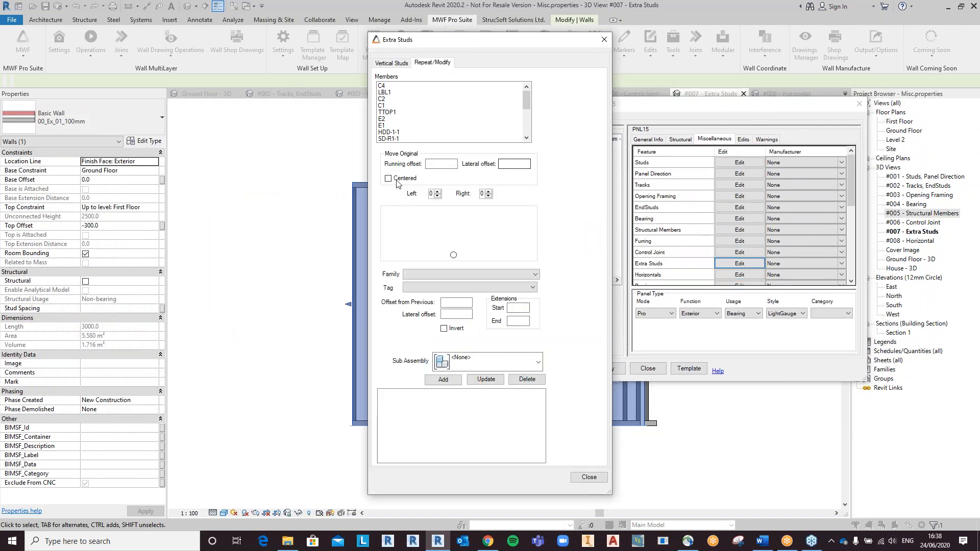
click(401, 66)
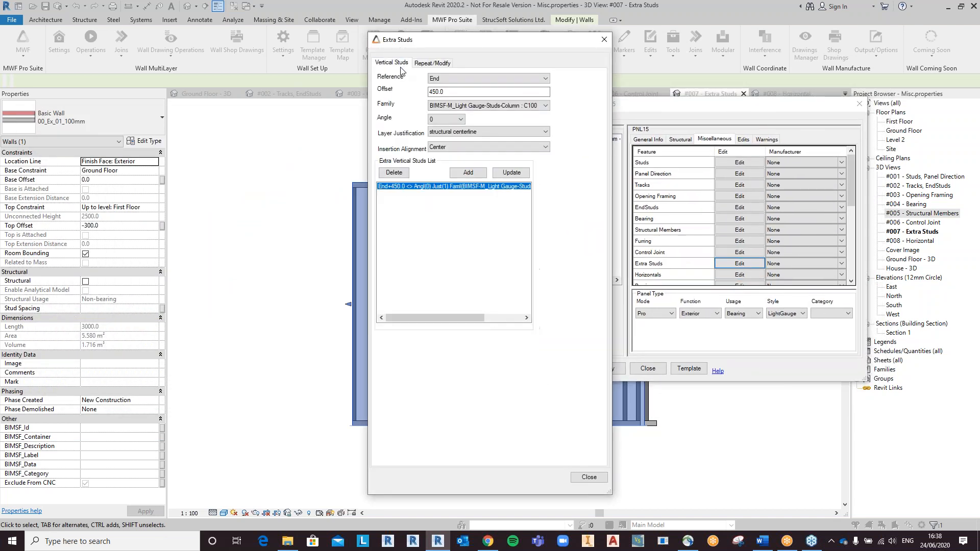
click(436, 65)
drag(496, 41, 762, 34)
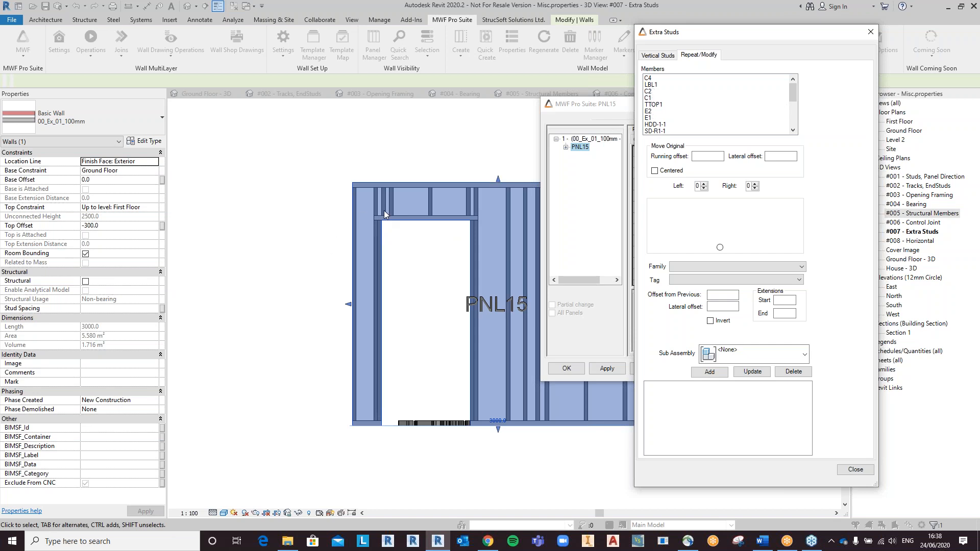
Add repeat entries for members C2 and C1, each with one extra stud on the left
click(649, 91)
click(705, 184)
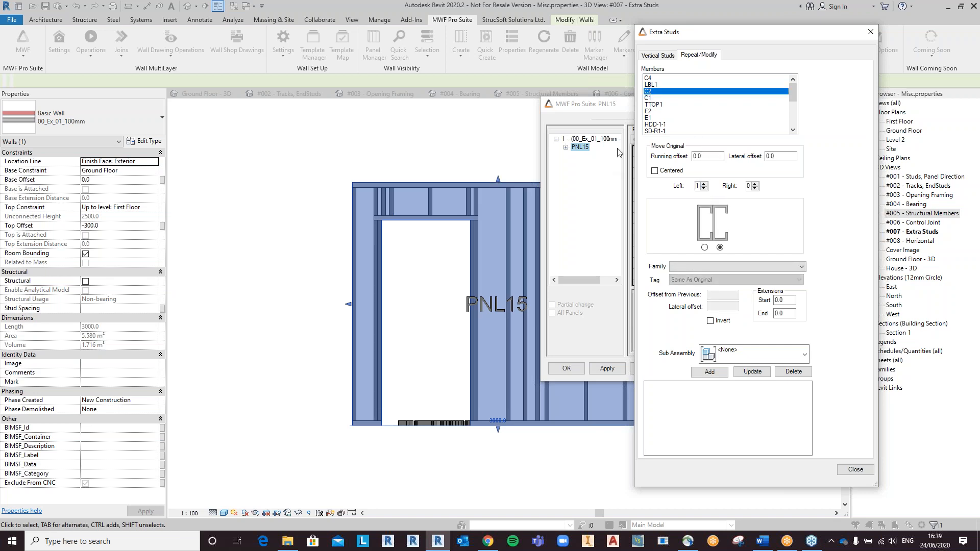
click(710, 372)
click(647, 97)
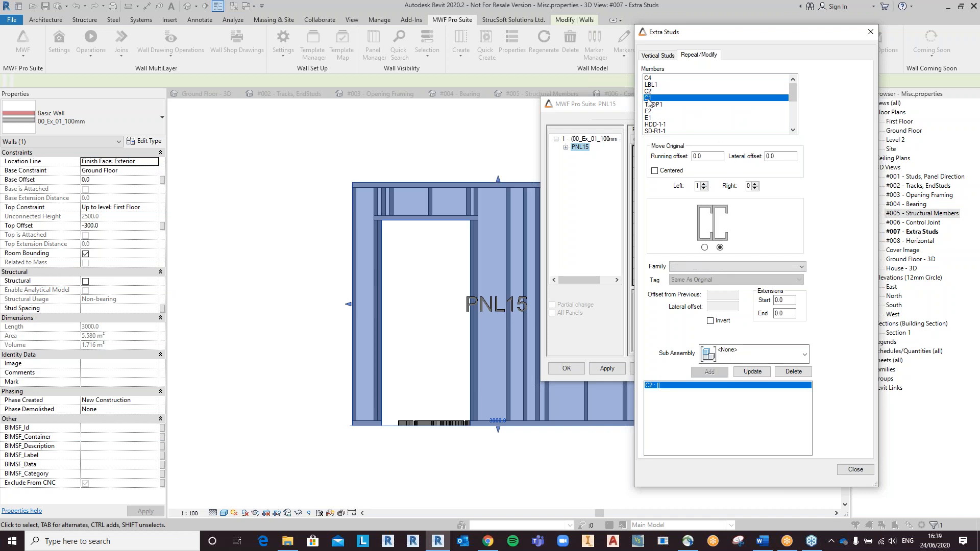
click(704, 183)
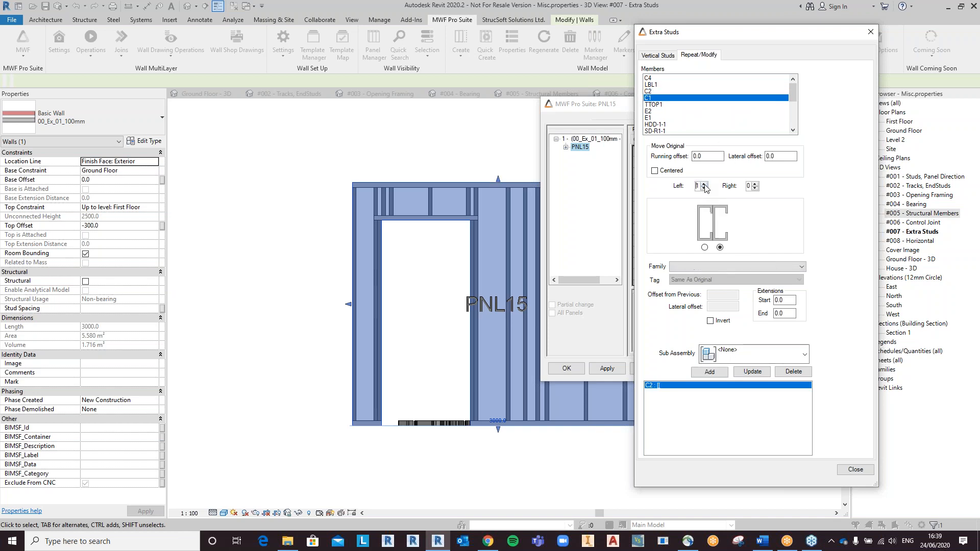
click(699, 375)
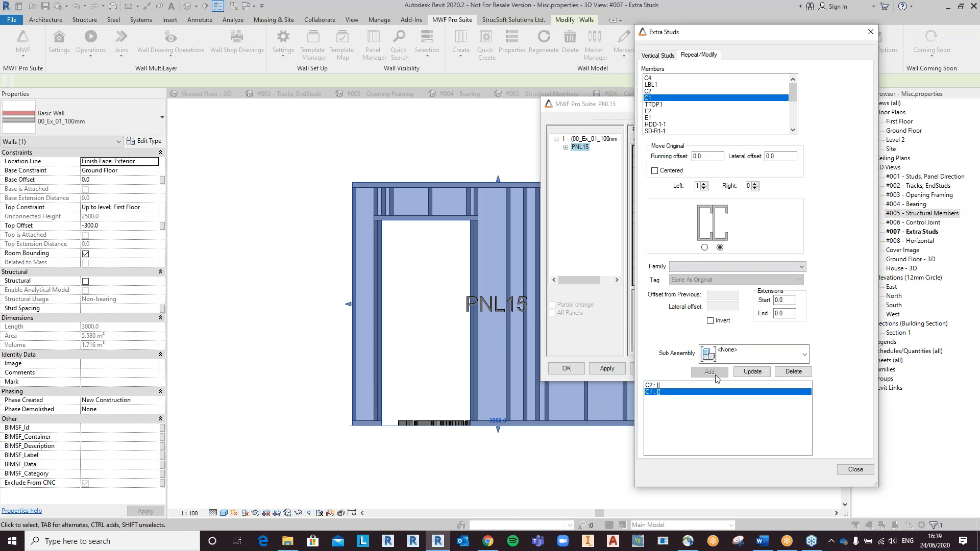
Try inverting the repeated stud of member C1 and look through its family options
click(704, 248)
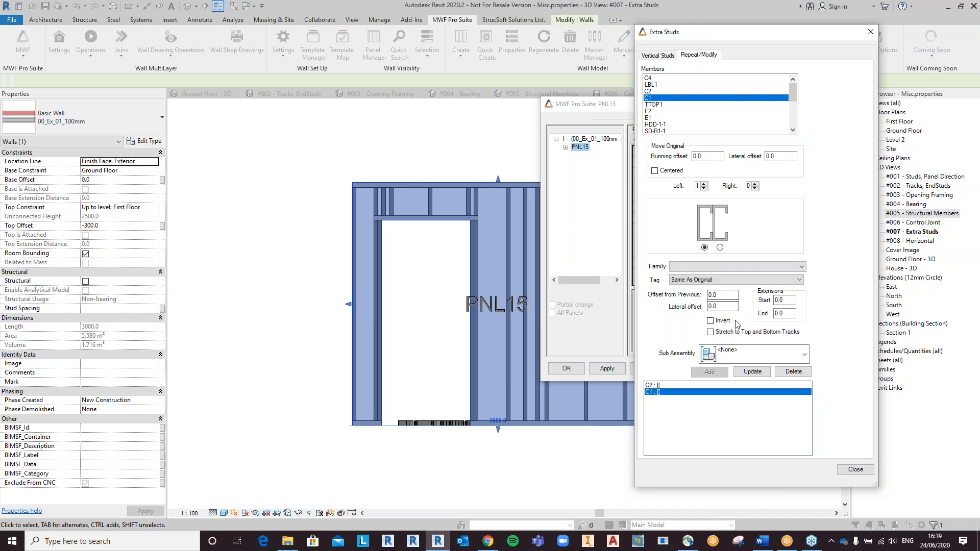
click(729, 323)
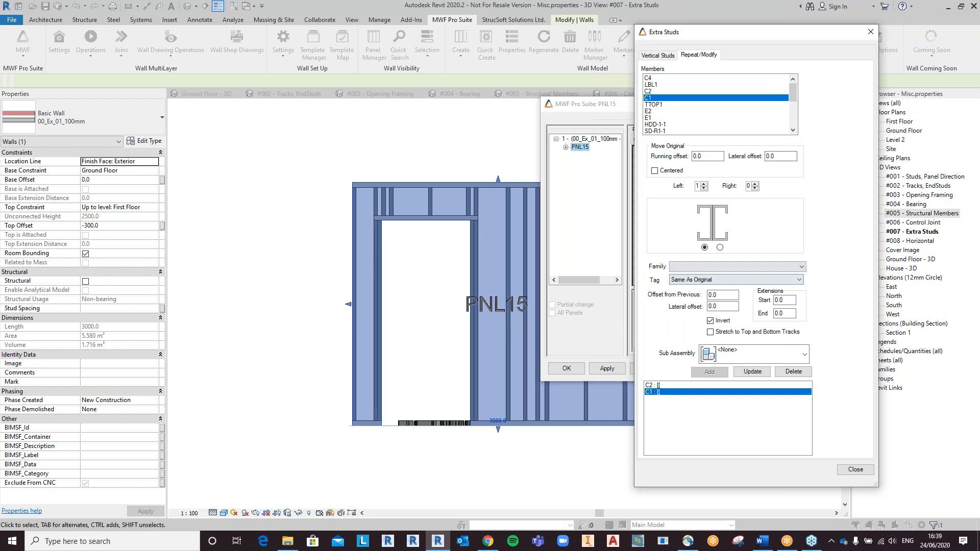
click(696, 268)
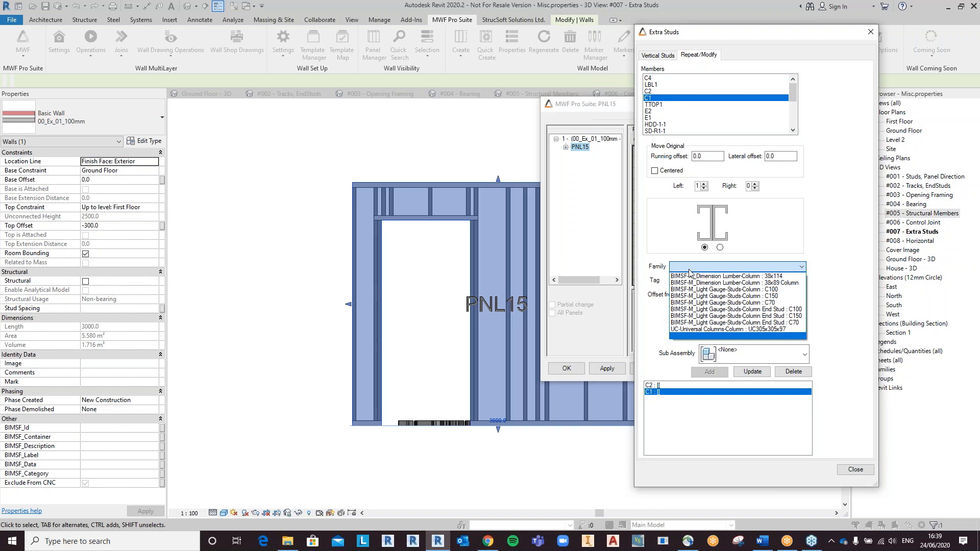
click(698, 267)
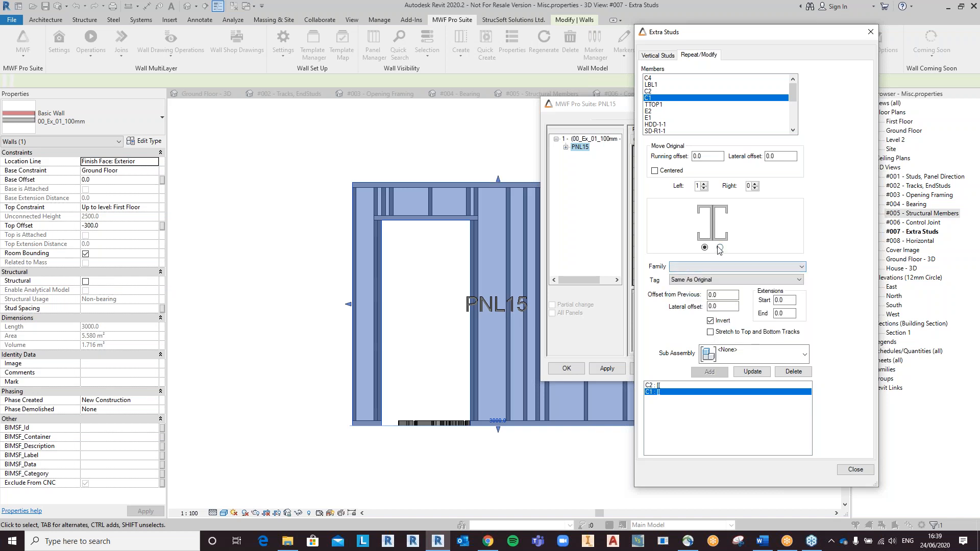
click(720, 248)
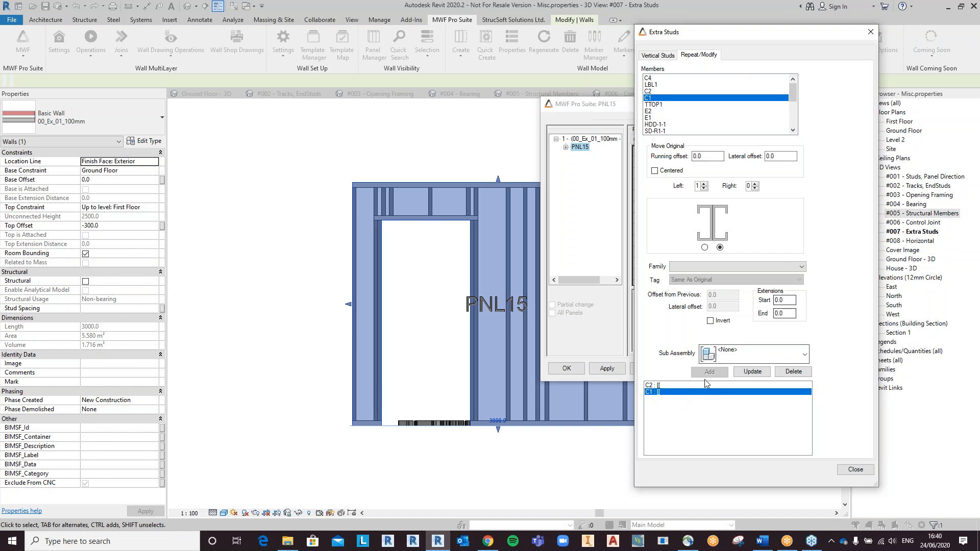
Review the C2 repeat entry and close the Extra Studs settings
click(664, 385)
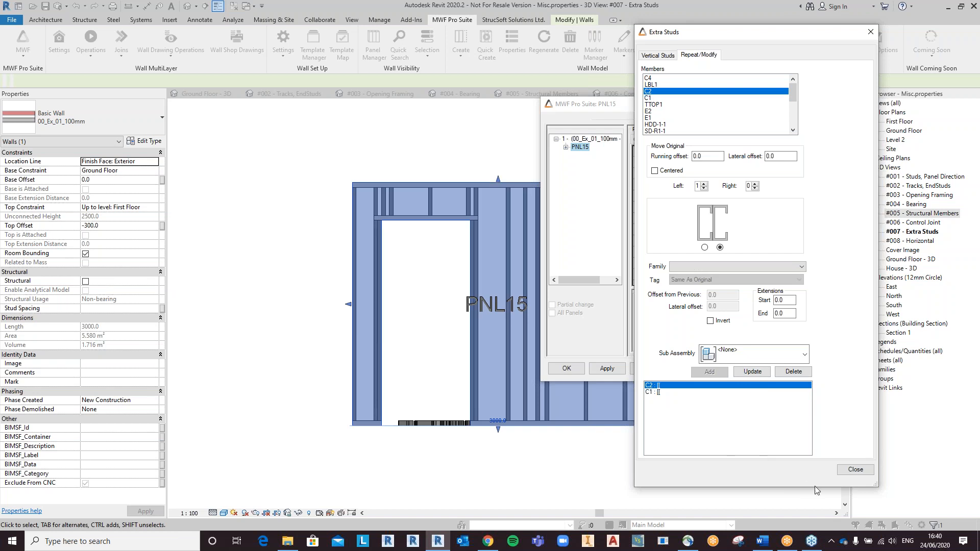
click(854, 470)
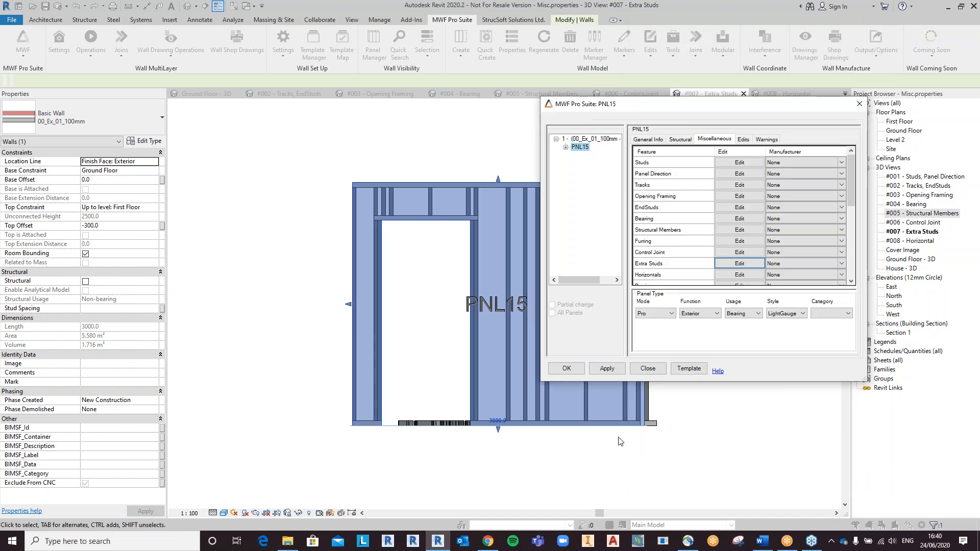
Apply the extra stud settings to PNL15 and select one of its intermediate studs to inspect the regenerated framing in 3D
click(567, 368)
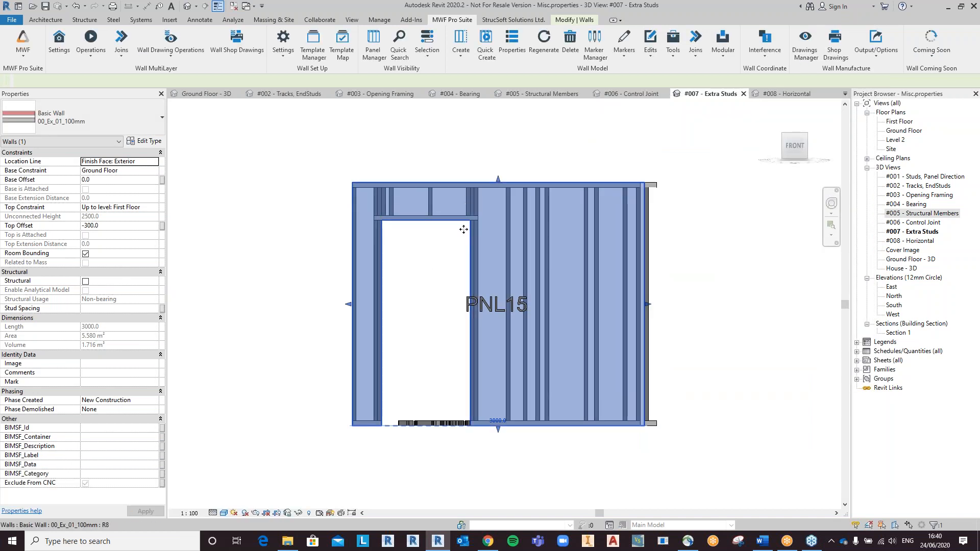
key(Escape)
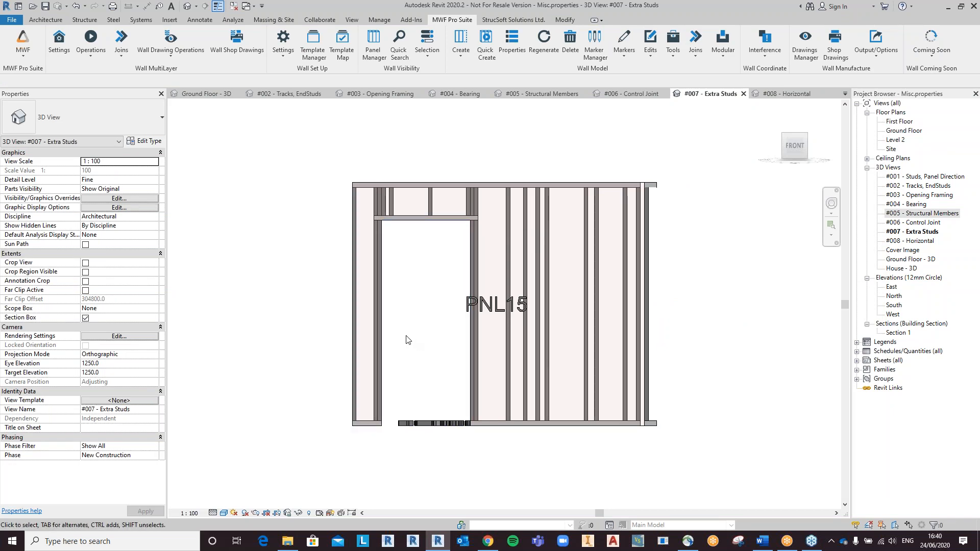
shift+middle_drag(417, 322, 533, 290)
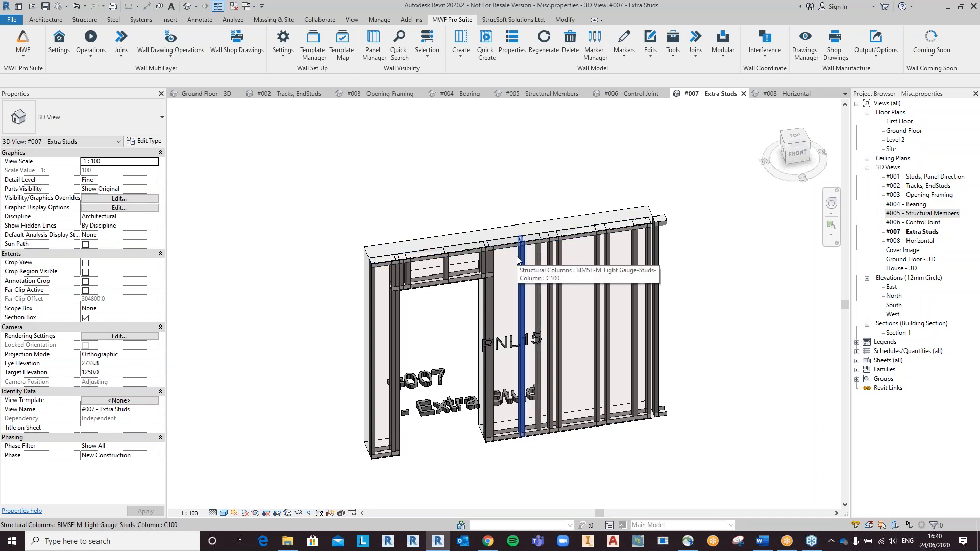
click(537, 256)
click(518, 268)
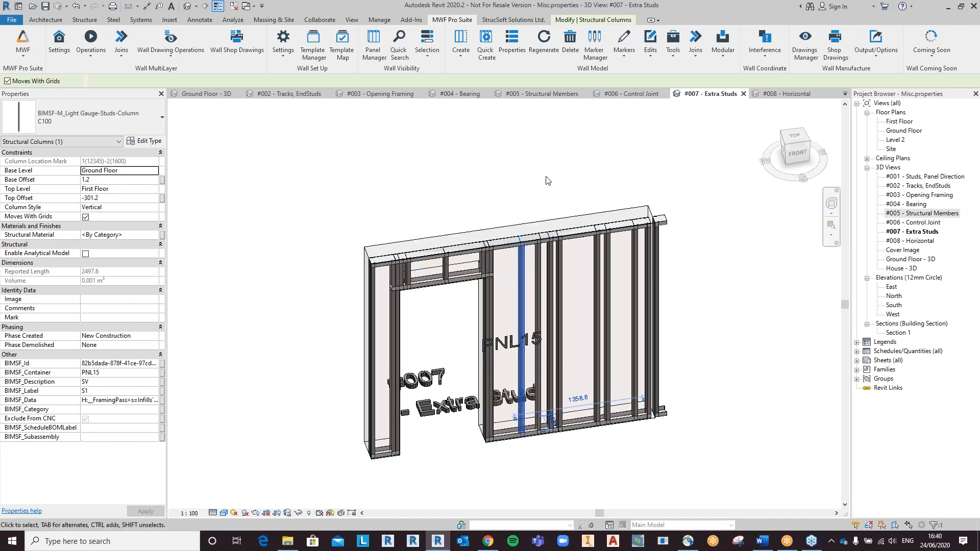
Switch to the #008 - Horizontal view and open the Horizontals settings of wall panel PNL6
click(783, 97)
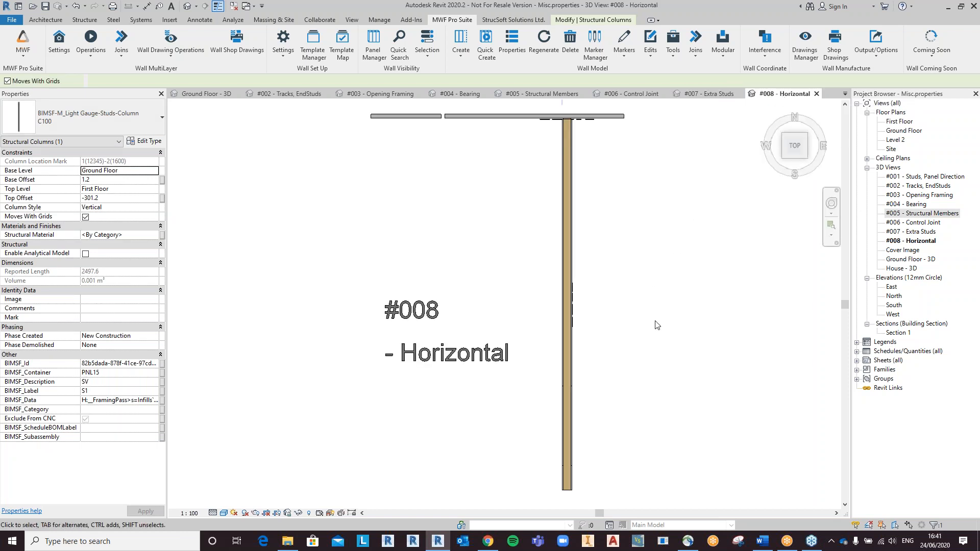
shift+middle_drag(632, 399, 577, 417)
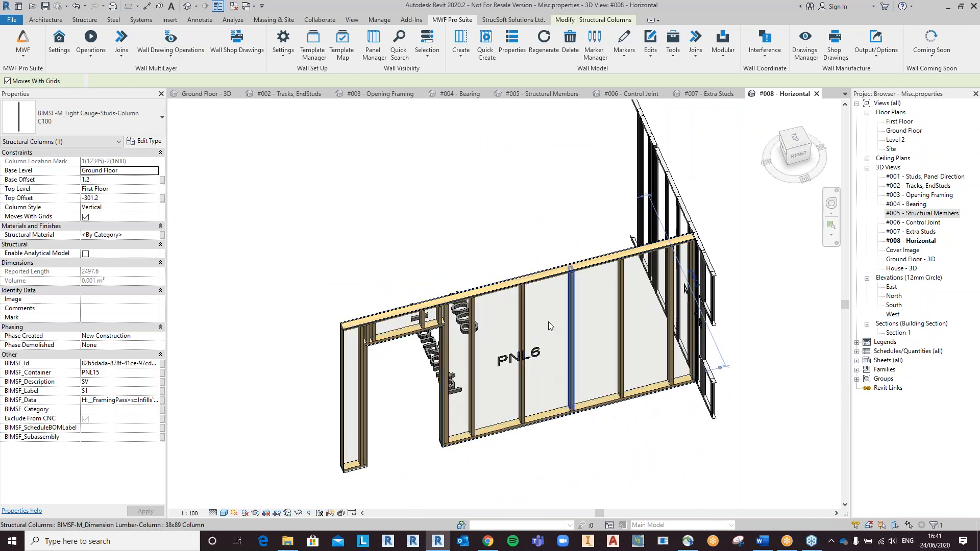
shift+middle_drag(557, 328, 547, 320)
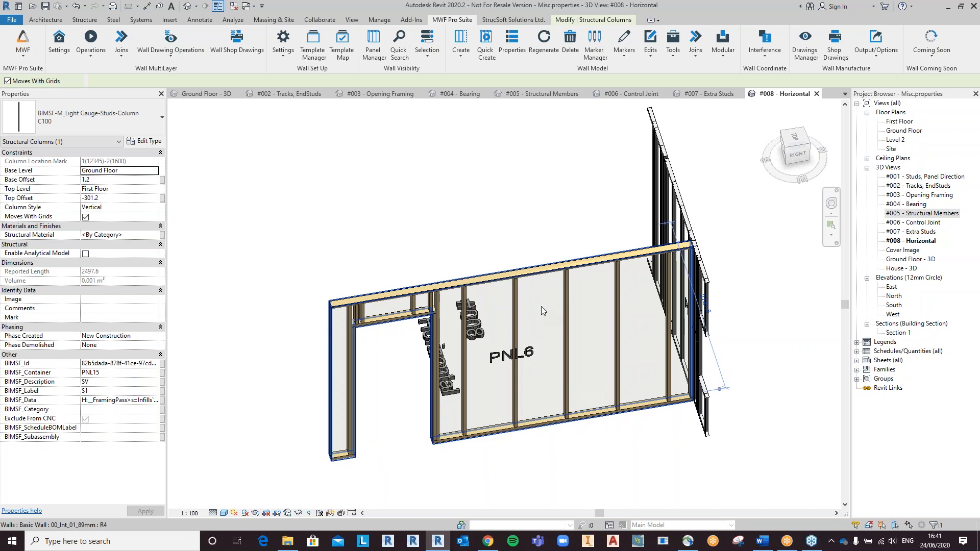
click(541, 310)
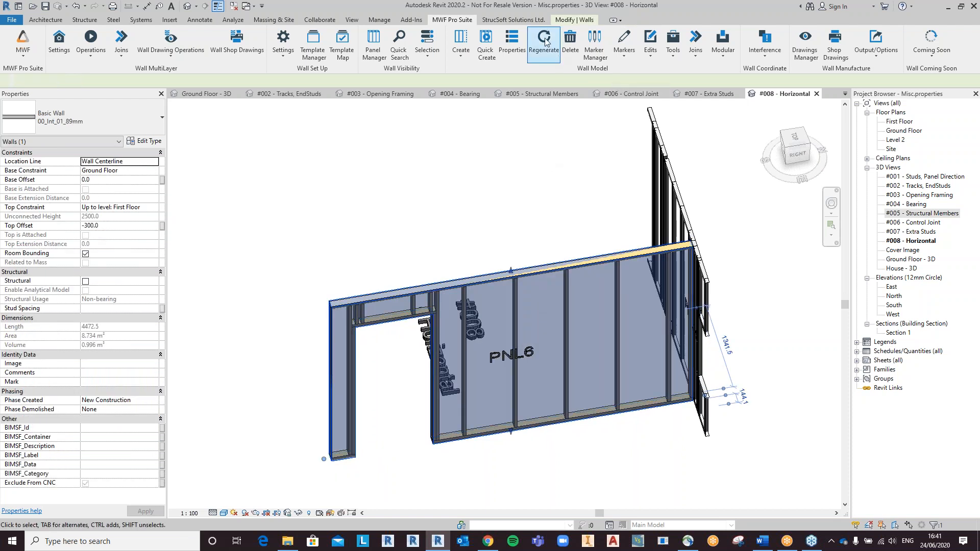
click(516, 42)
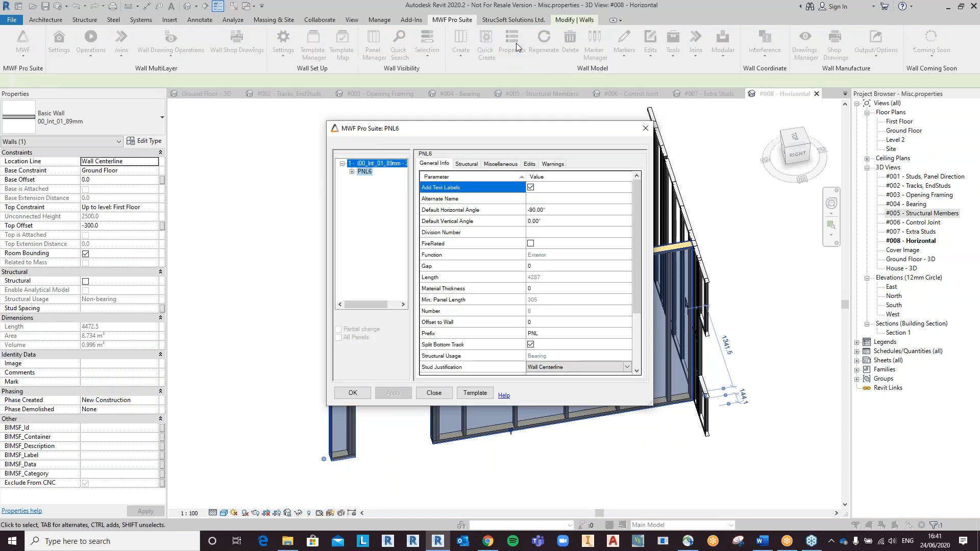
click(500, 164)
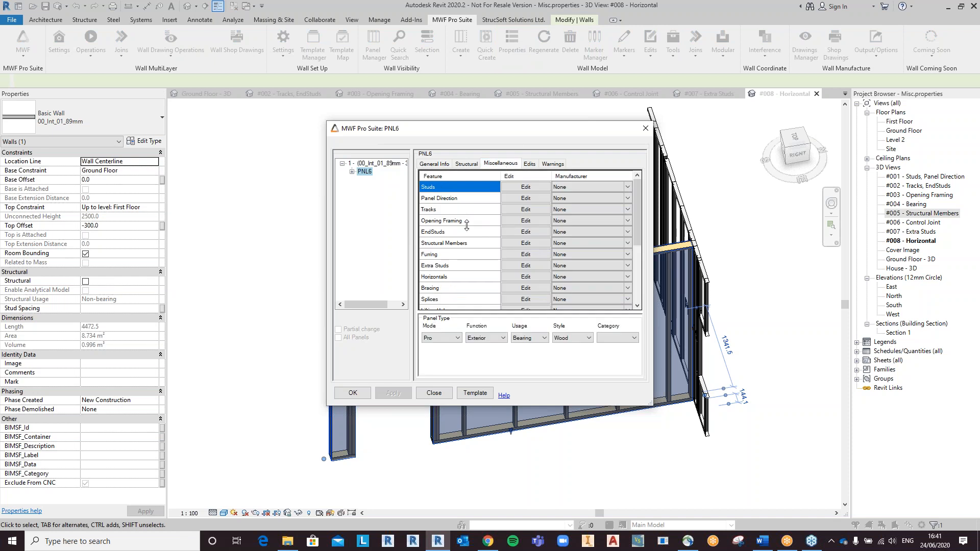
click(516, 276)
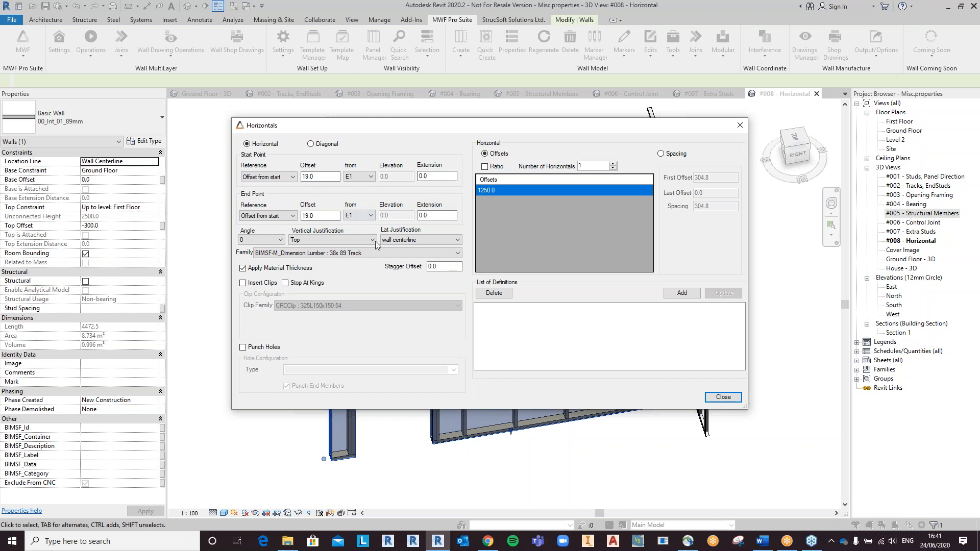
Add a horizontal at offset 2300 with its end point referenced from E2 and lateral justification set to structural centerline, and apply it to PNL6
click(363, 215)
click(355, 317)
click(413, 243)
click(423, 260)
click(498, 191)
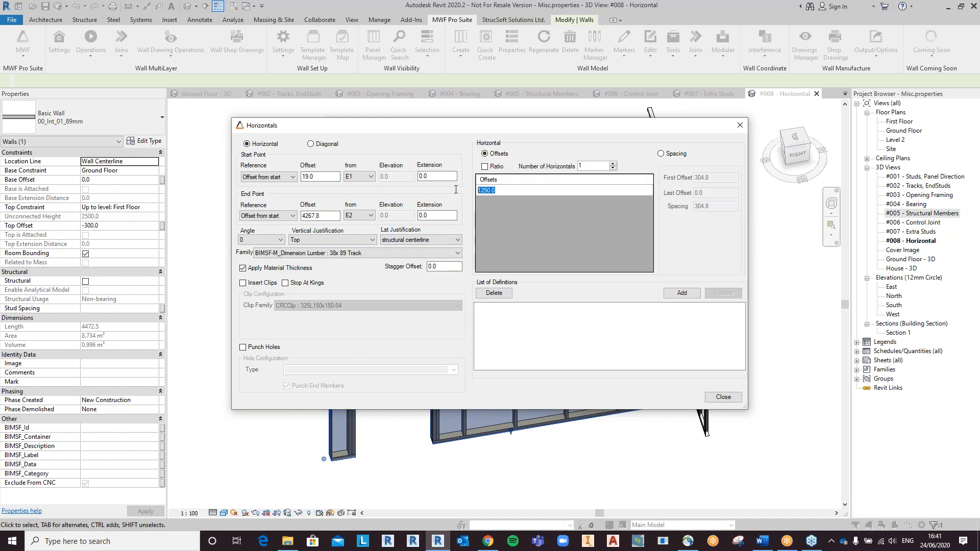
text(2)
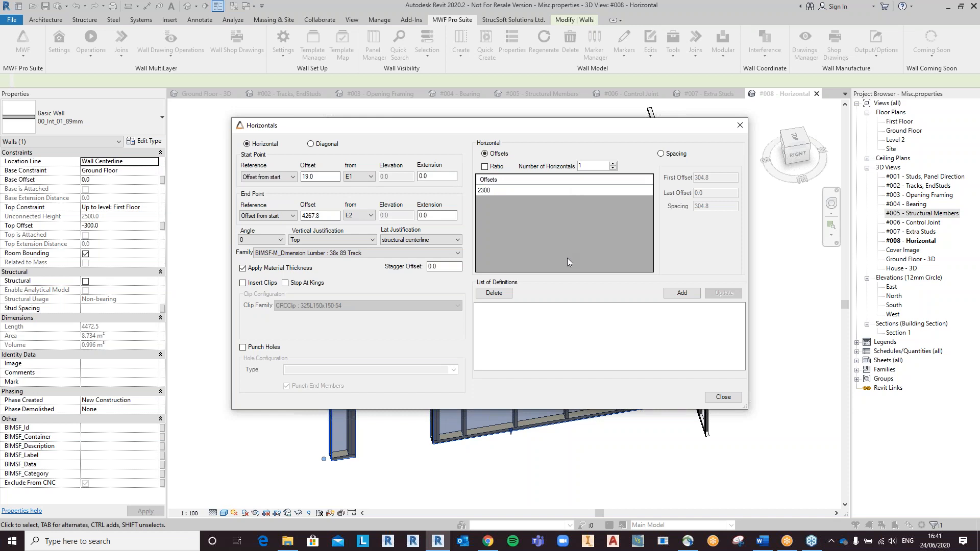
click(682, 294)
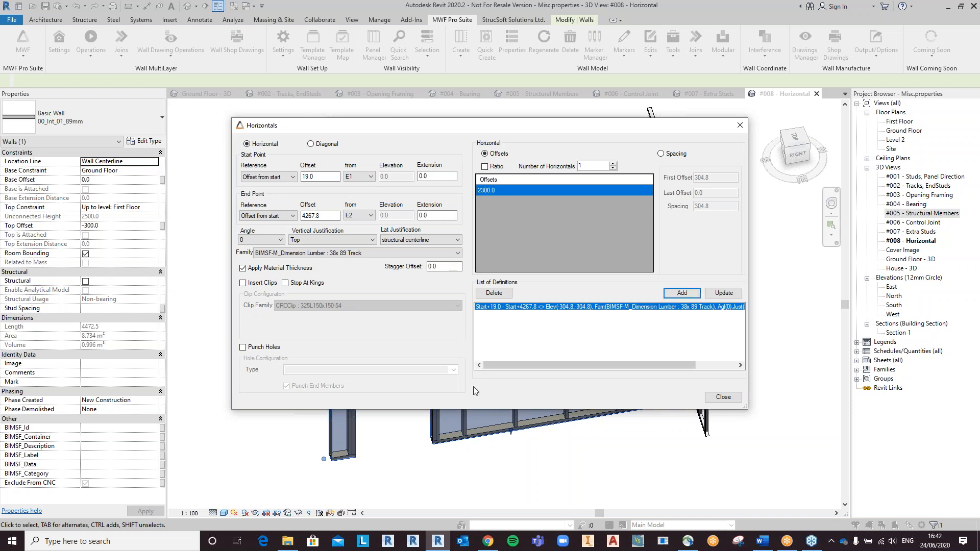
click(711, 399)
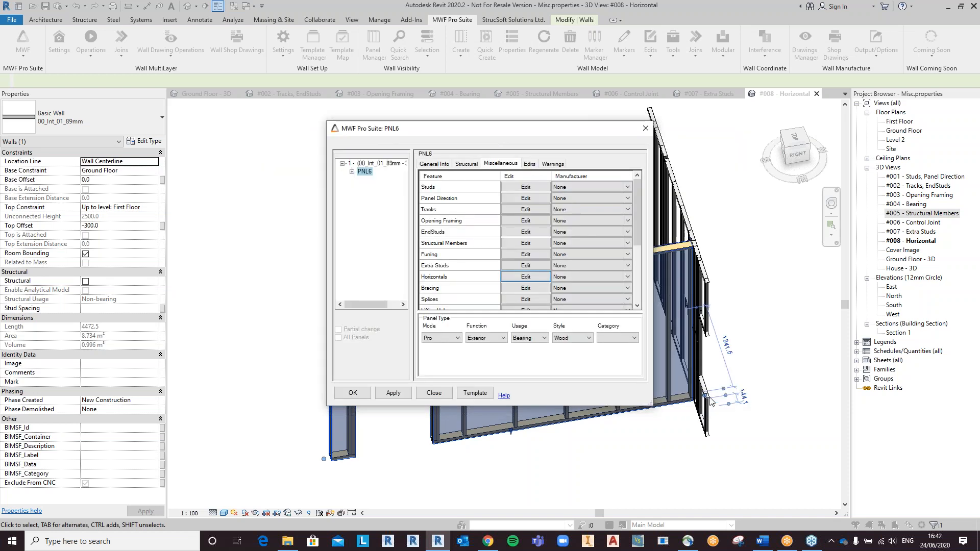
click(357, 396)
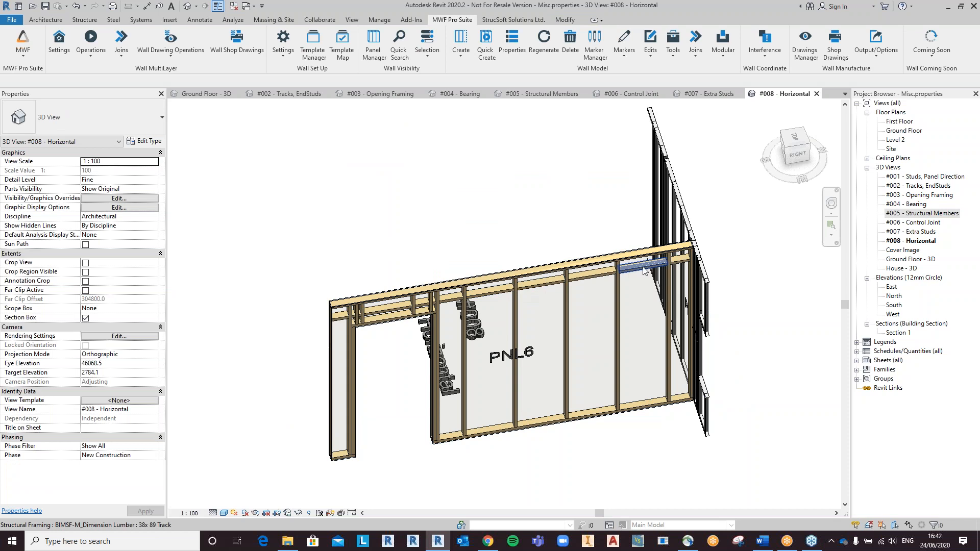
Try turning off Split Horizontal Studs for PNL6, inspect the horizontal member, and undo the change
shift+middle_drag(341, 398, 444, 284)
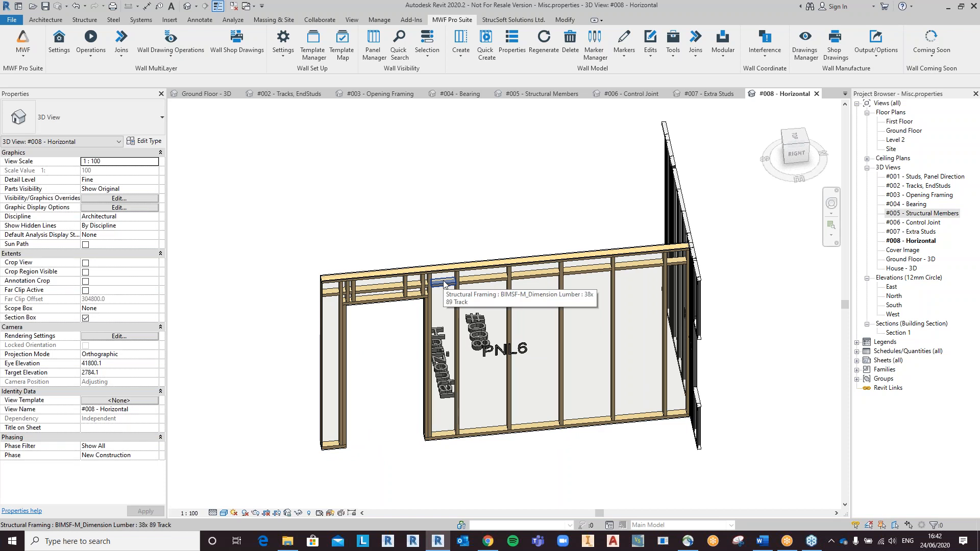
click(444, 283)
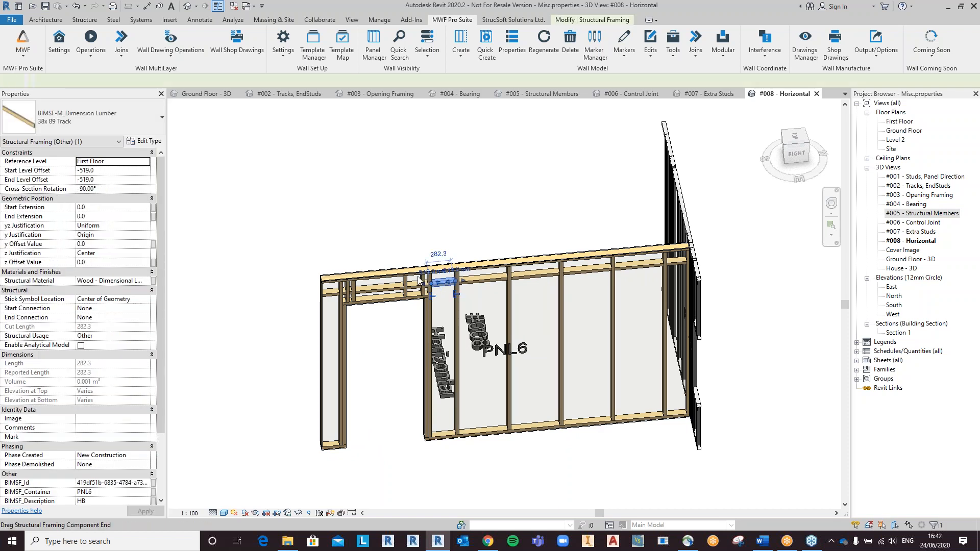
click(507, 51)
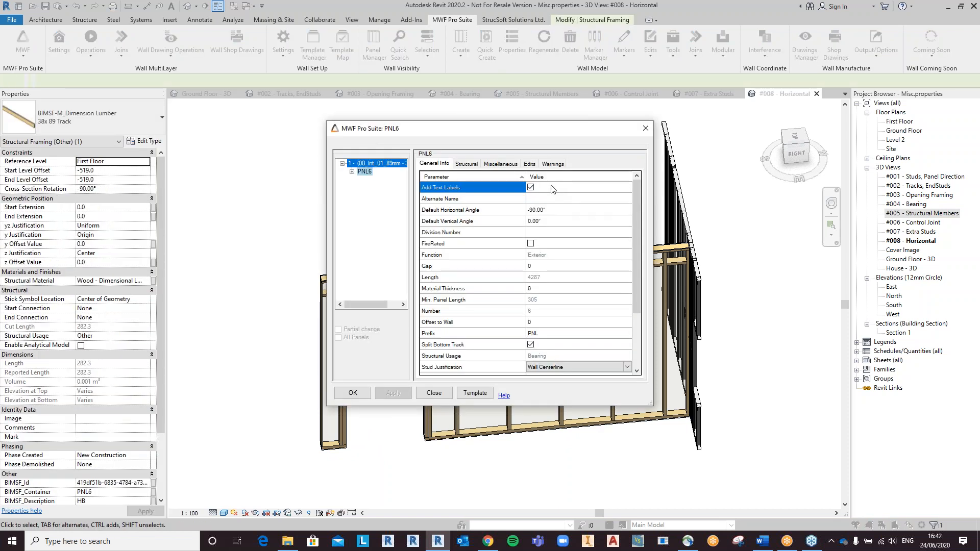
click(471, 166)
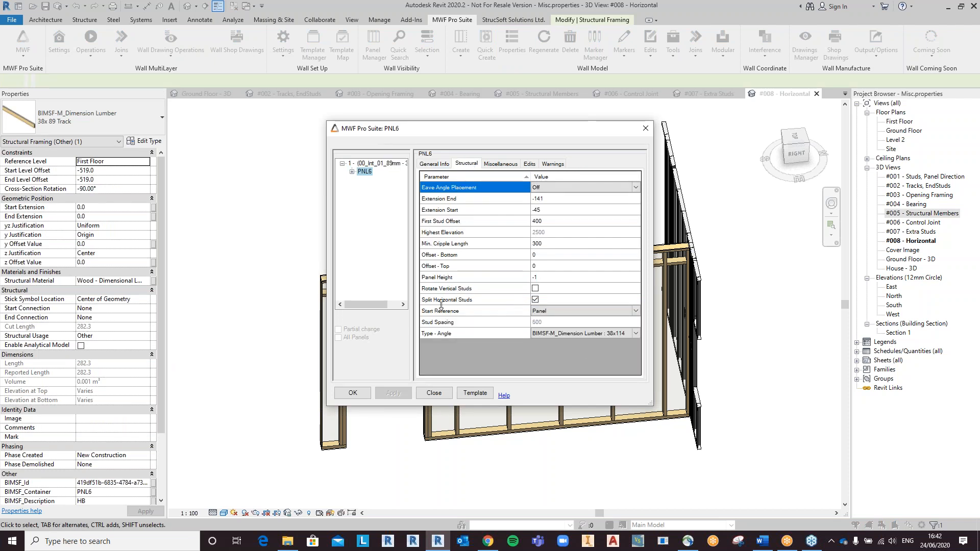
click(536, 300)
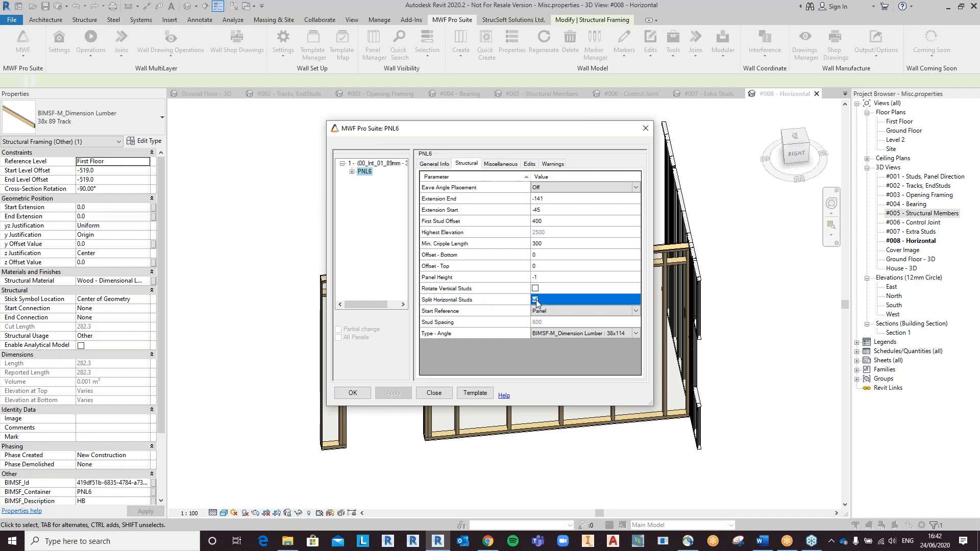
click(344, 392)
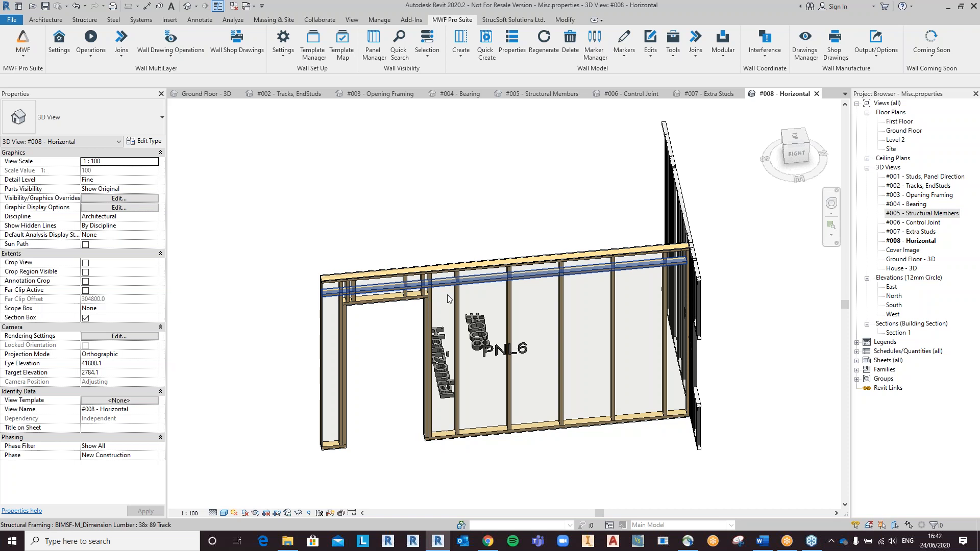
click(474, 276)
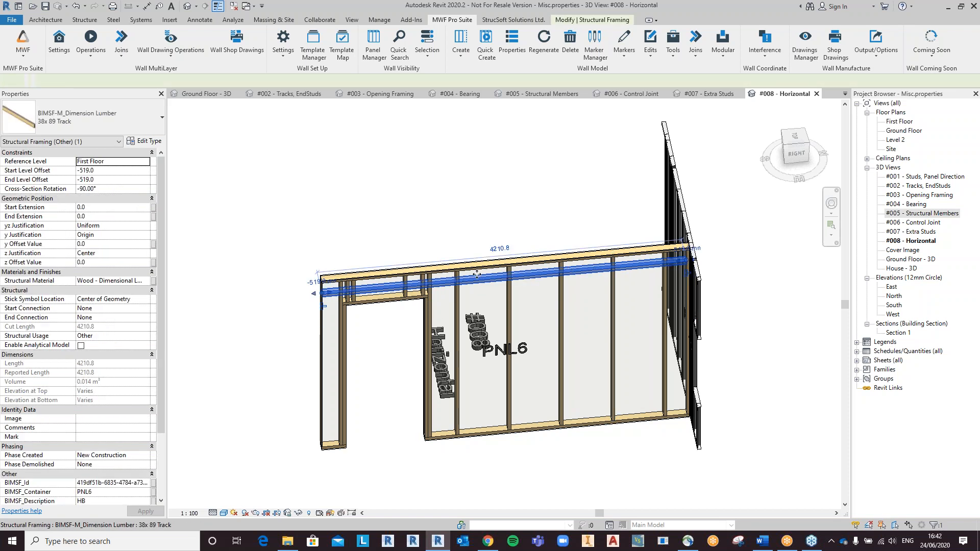
click(73, 5)
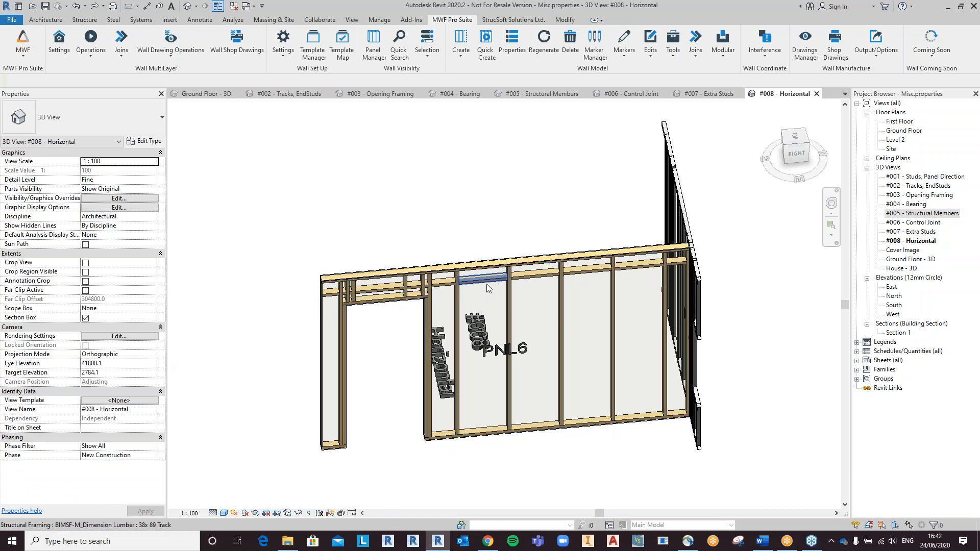
Reopen the Horizontals settings of PNL6 and reference the end point from member E2
click(508, 296)
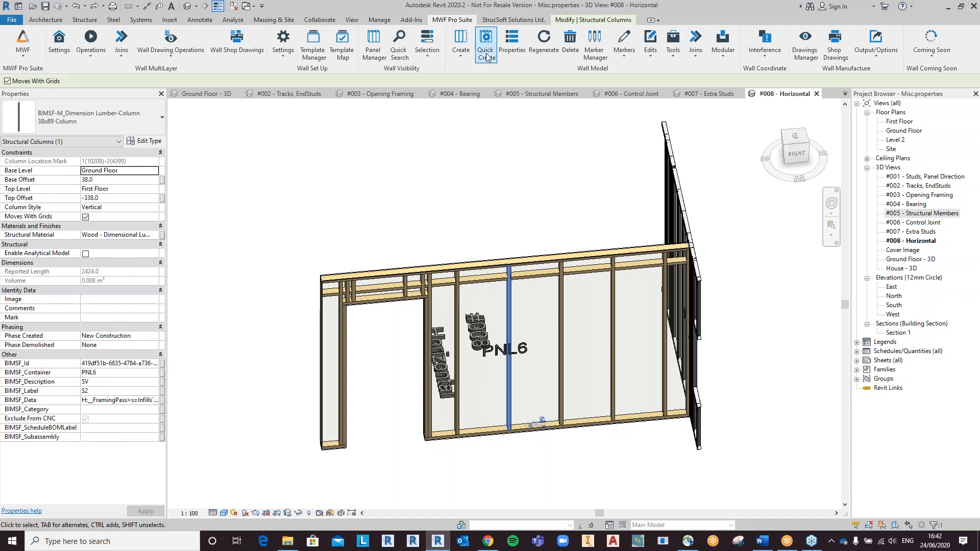
click(512, 41)
click(501, 164)
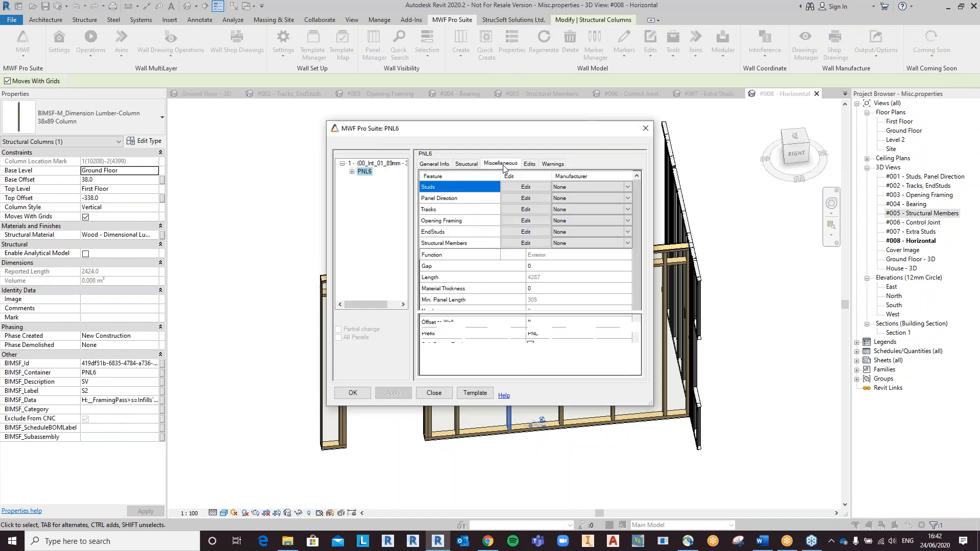
click(507, 276)
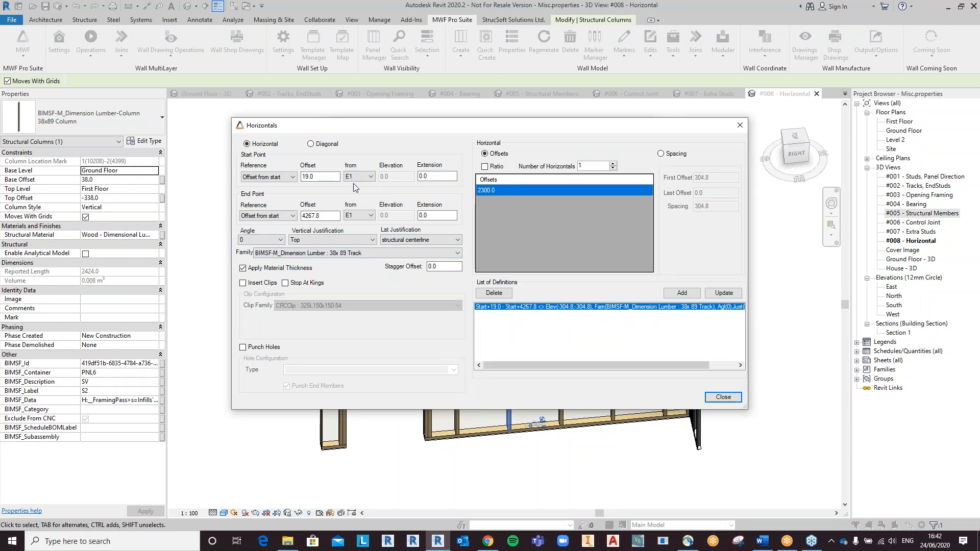
click(370, 215)
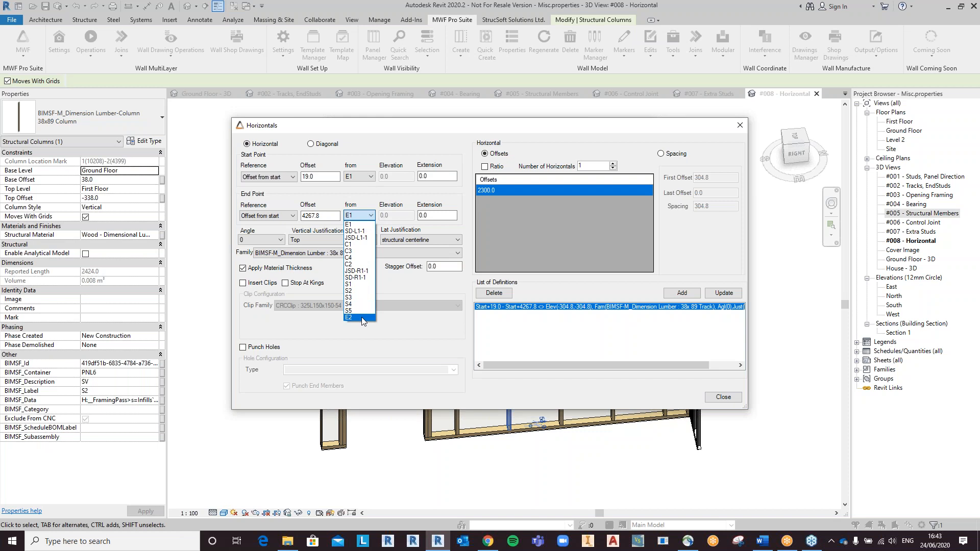
click(361, 317)
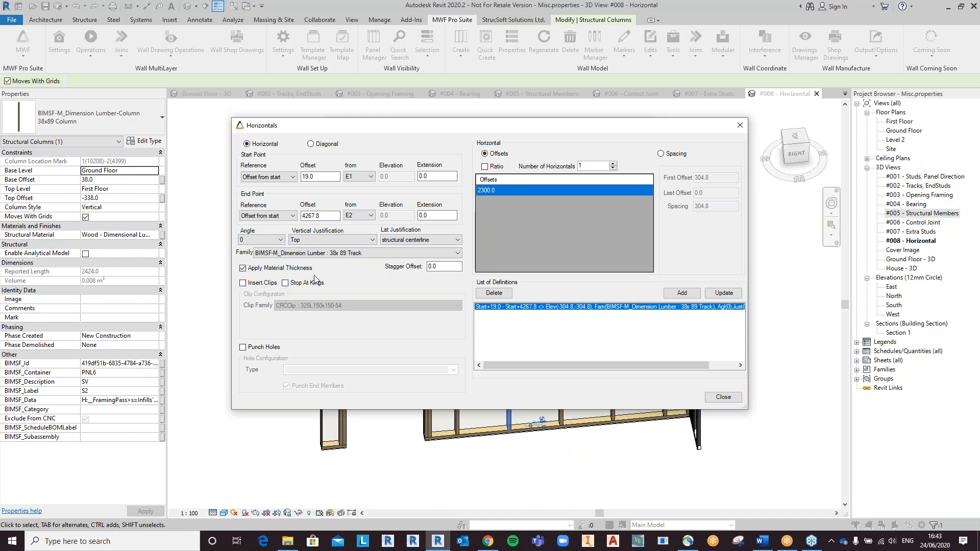
Add a second horizontal definition at offset 1300 with a stagger offset of 100
click(449, 269)
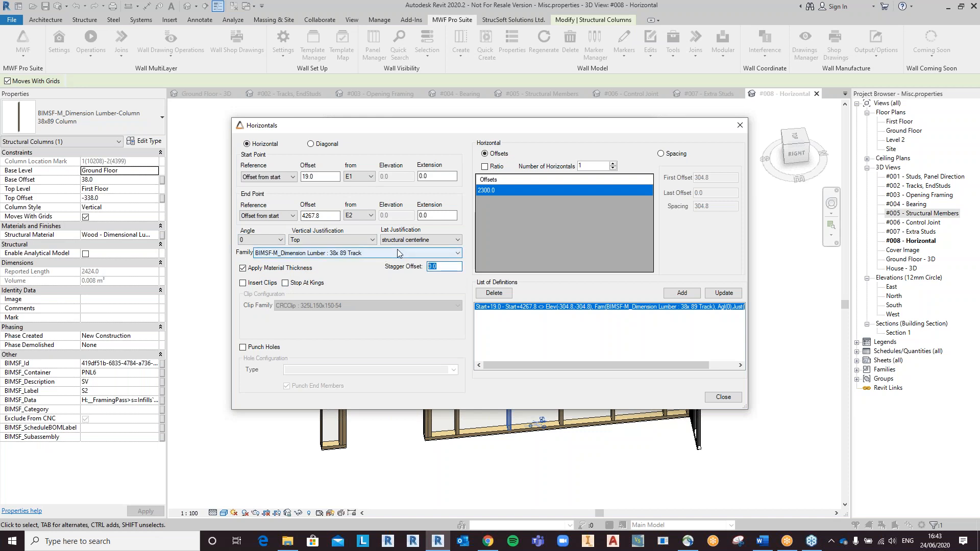
text(1)
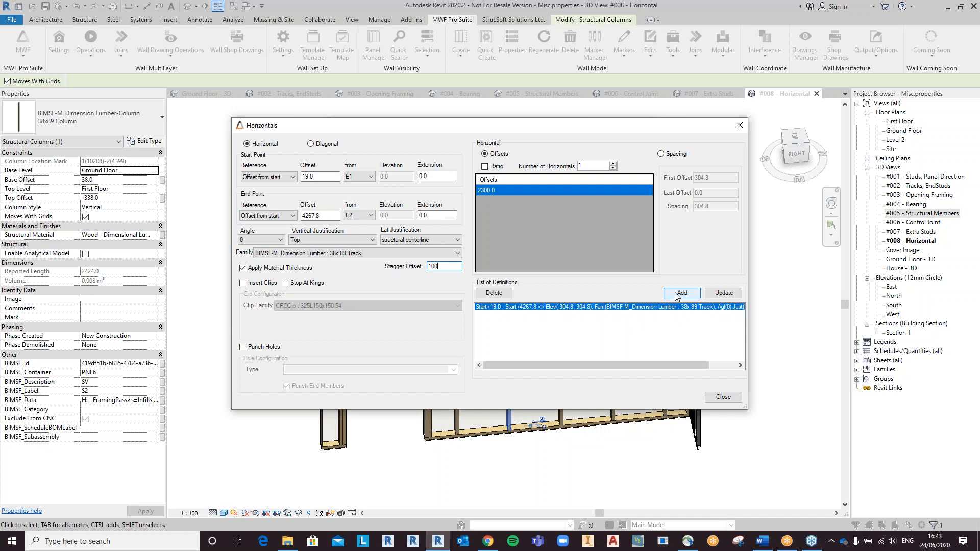
click(497, 192)
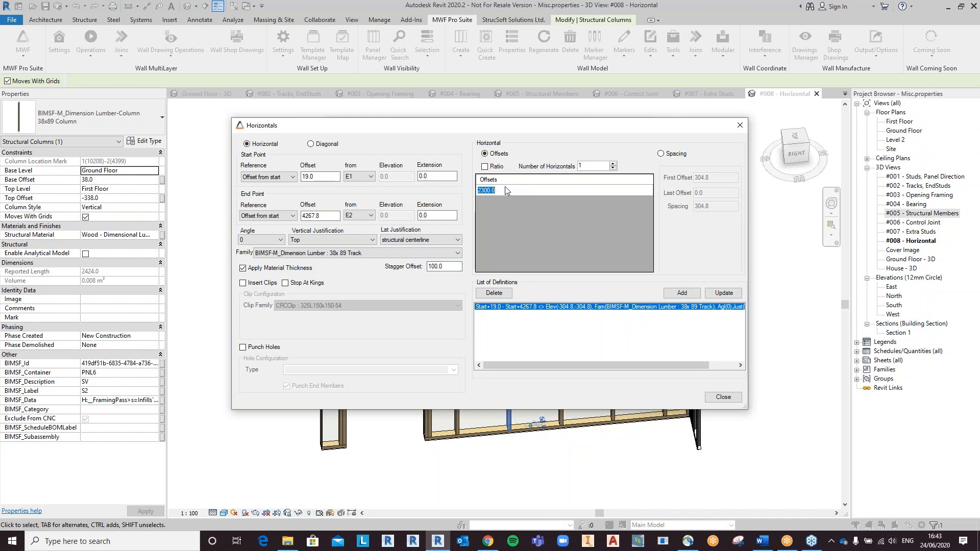
text(1300)
click(682, 294)
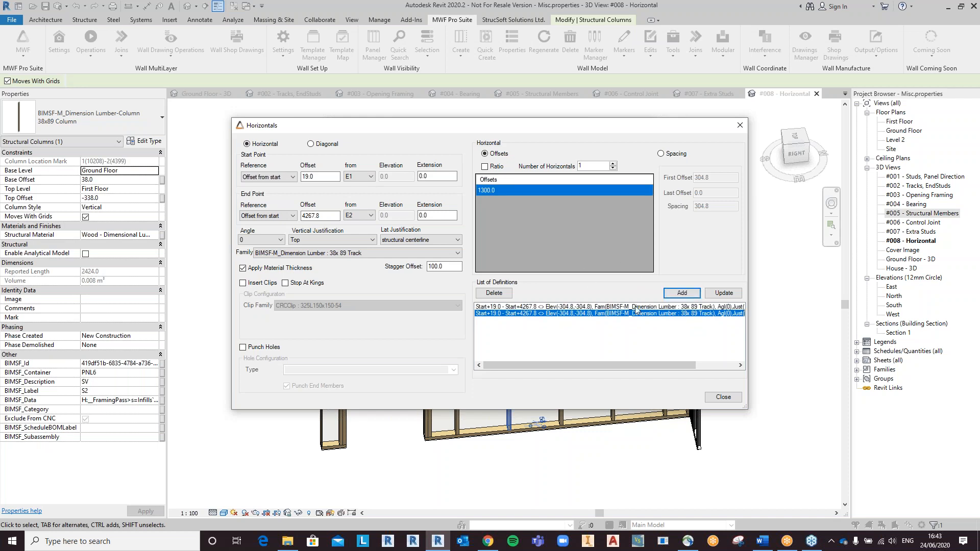
Update the 2300 horizontal definition to stop at kings, close the Horizontals settings, and move the panel dialog aside to uncover the door opening
click(605, 306)
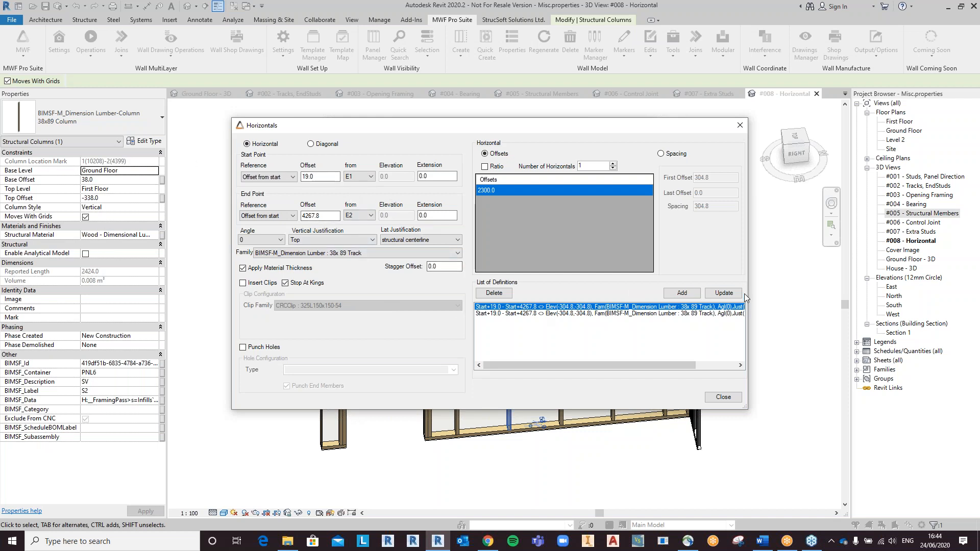
click(730, 295)
click(728, 398)
drag(447, 108, 745, 118)
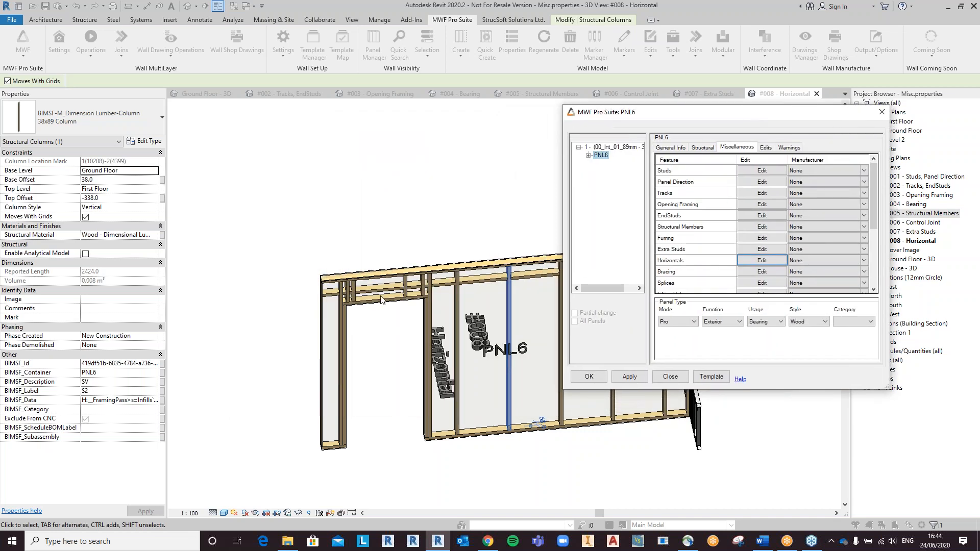
Confirm the updated horizontals for PNL6 and bring up the Ground Floor - 3D view
click(590, 376)
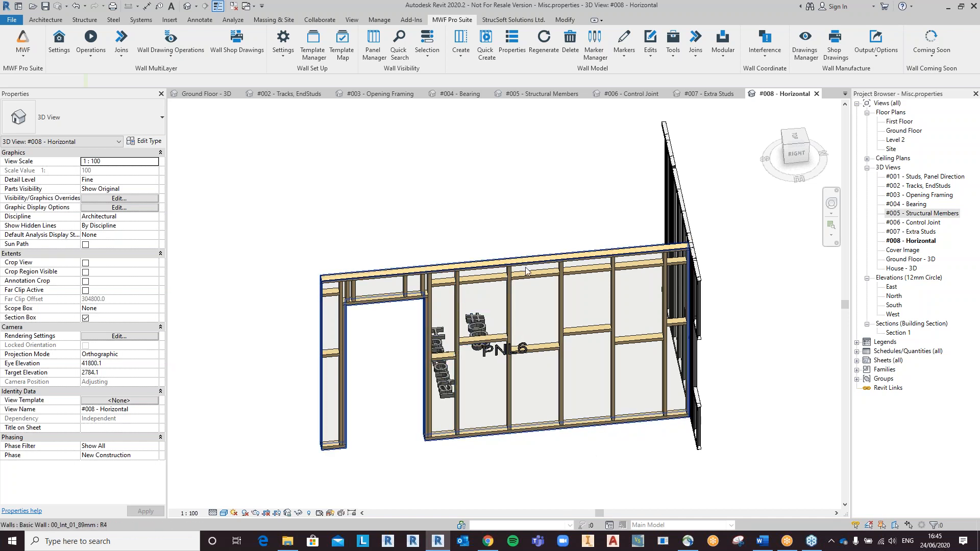
click(845, 95)
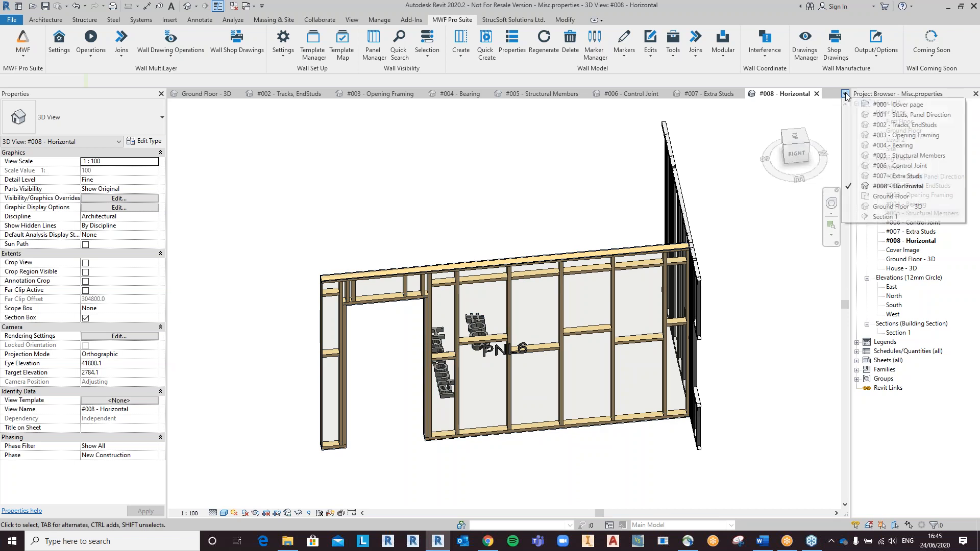
click(913, 207)
Examine the whole framed ground floor from several angles, and go to the #000 - Cover page sheet
shift+middle_drag(653, 310, 548, 380)
middle_drag(633, 438, 513, 382)
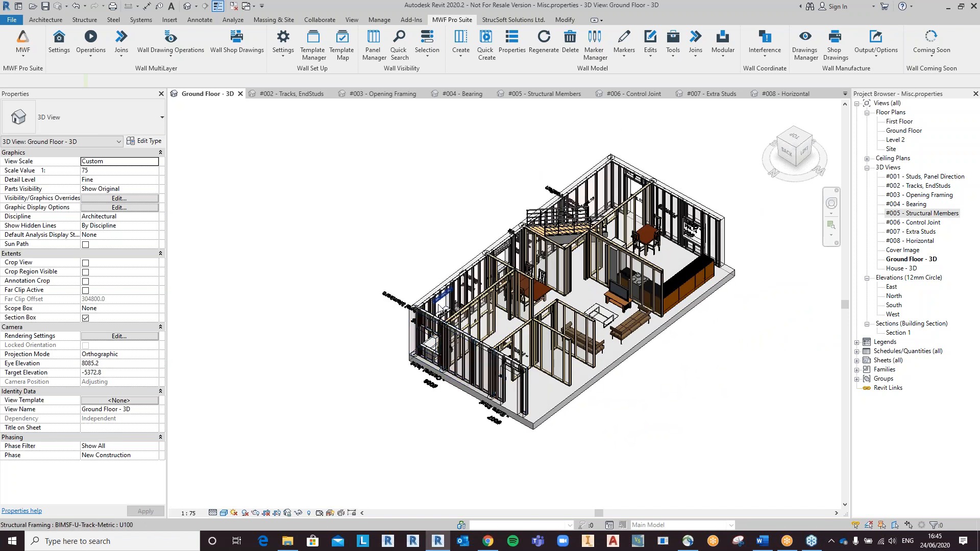
shift+middle_drag(477, 278, 257, 315)
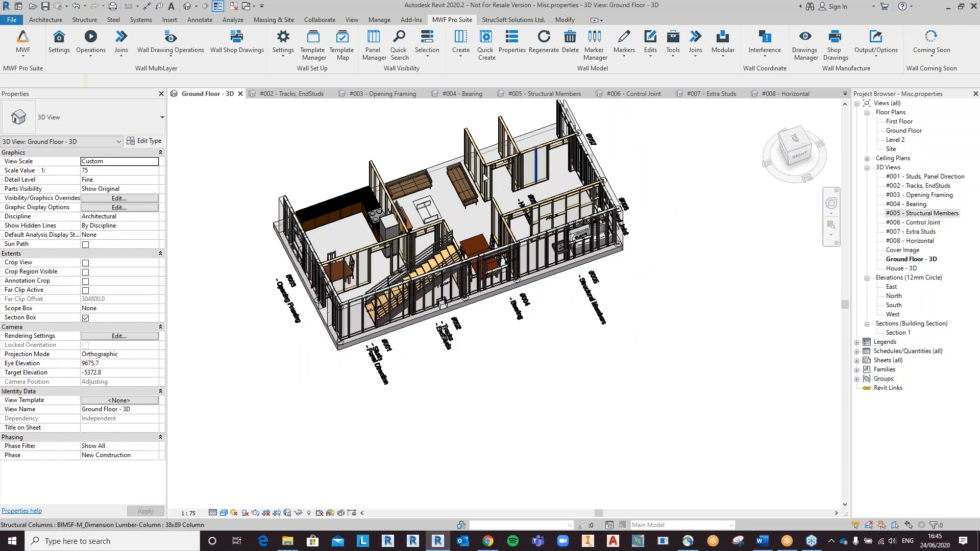
shift+middle_drag(278, 362, 352, 368)
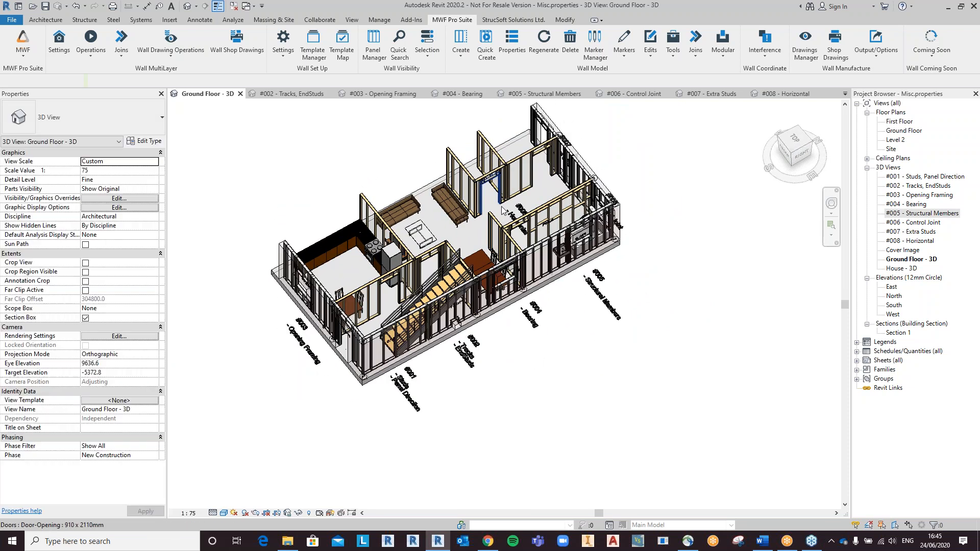
shift+middle_drag(454, 322, 481, 323)
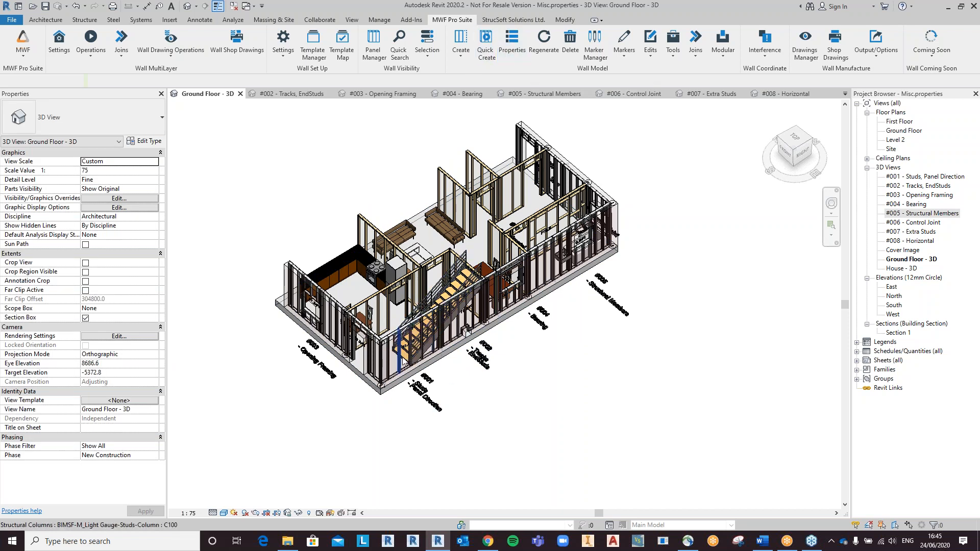
scroll(403, 360, up, 1)
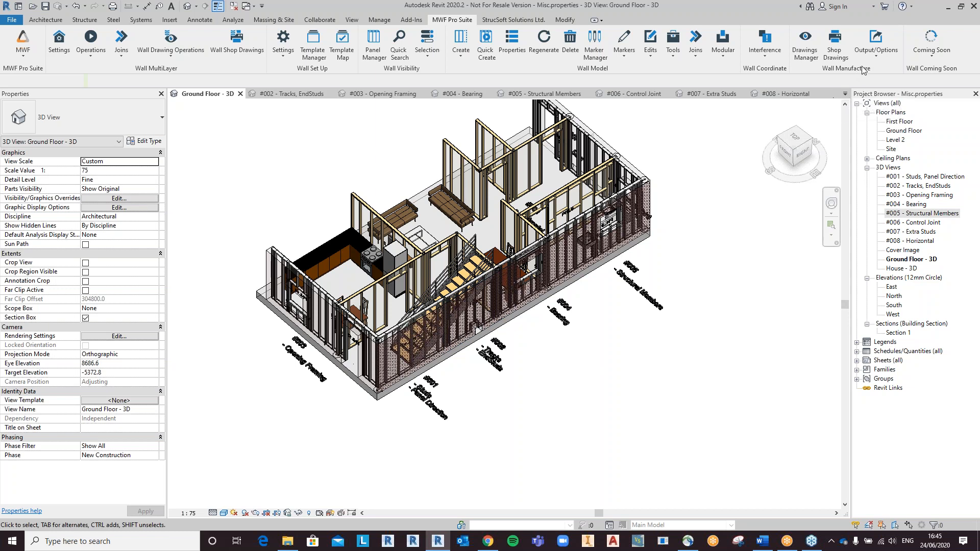
click(845, 95)
click(912, 105)
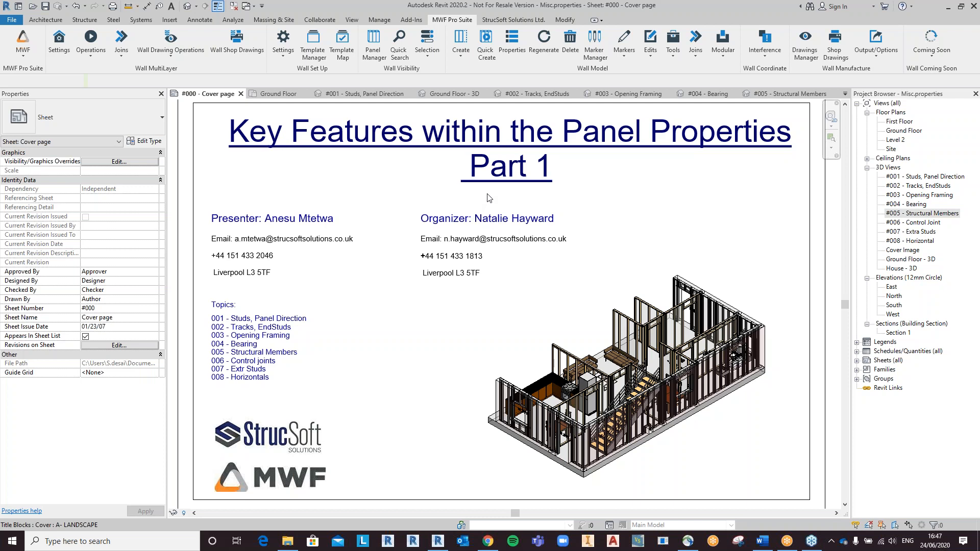
Return to the Ground Floor - 3D view and show the interior wall panels near the #008 - Horizontal label
click(845, 93)
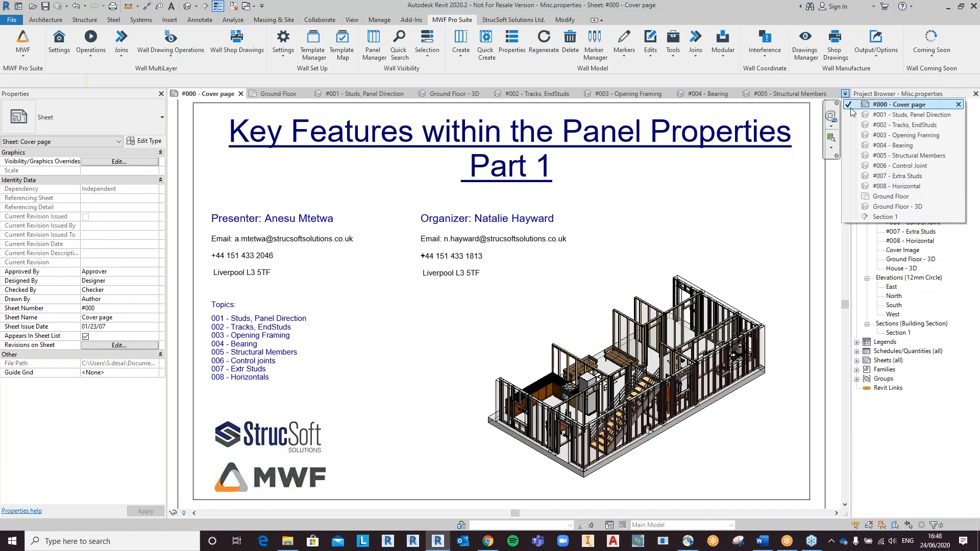
click(913, 186)
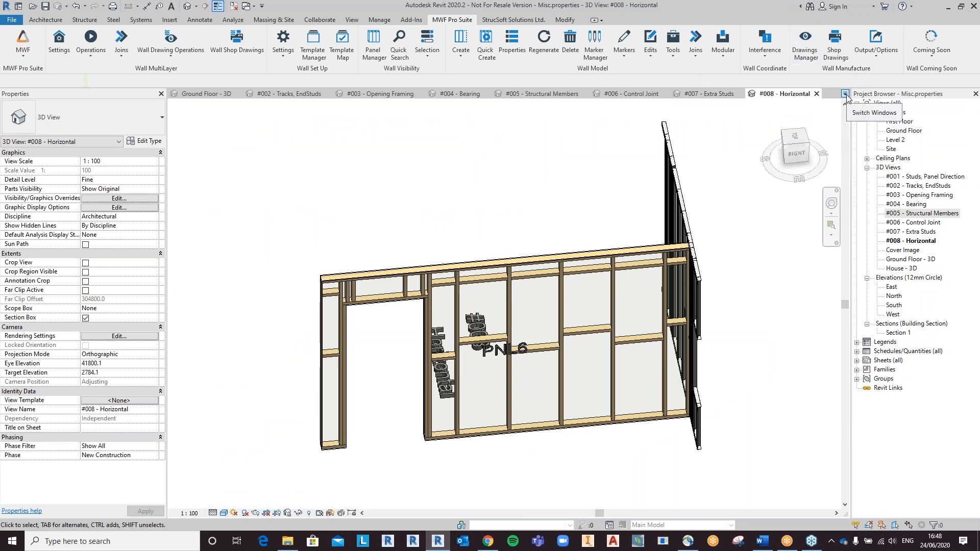
click(844, 93)
click(897, 207)
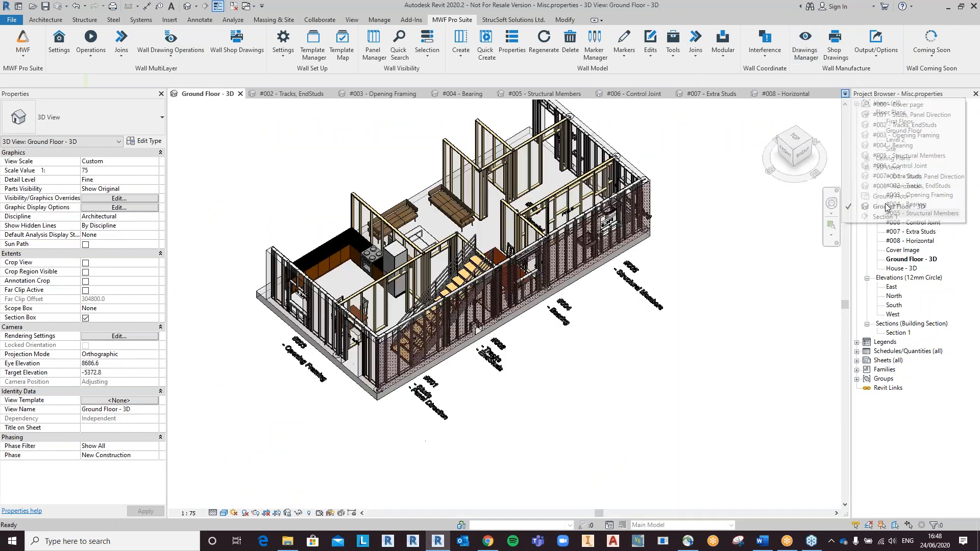
scroll(465, 198, up, 3)
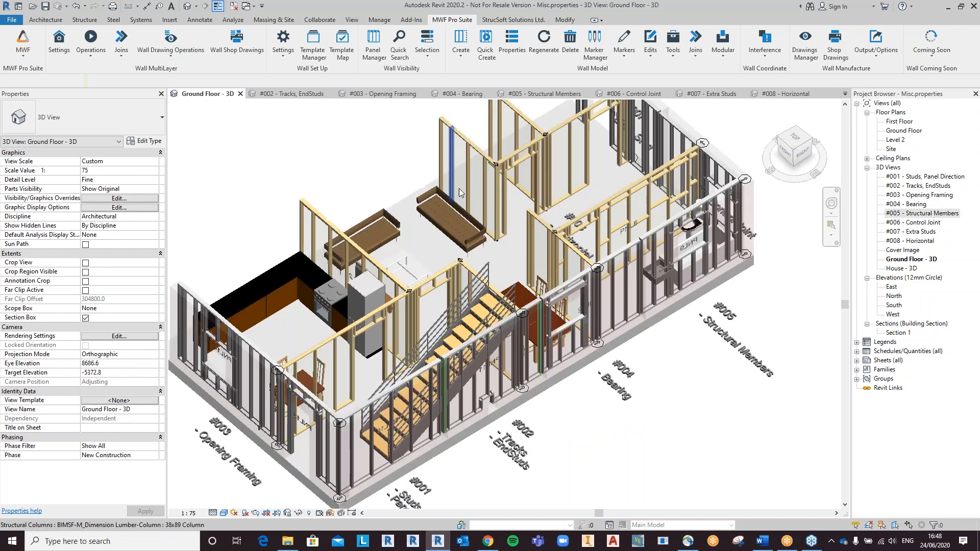
shift+middle_drag(434, 289, 485, 307)
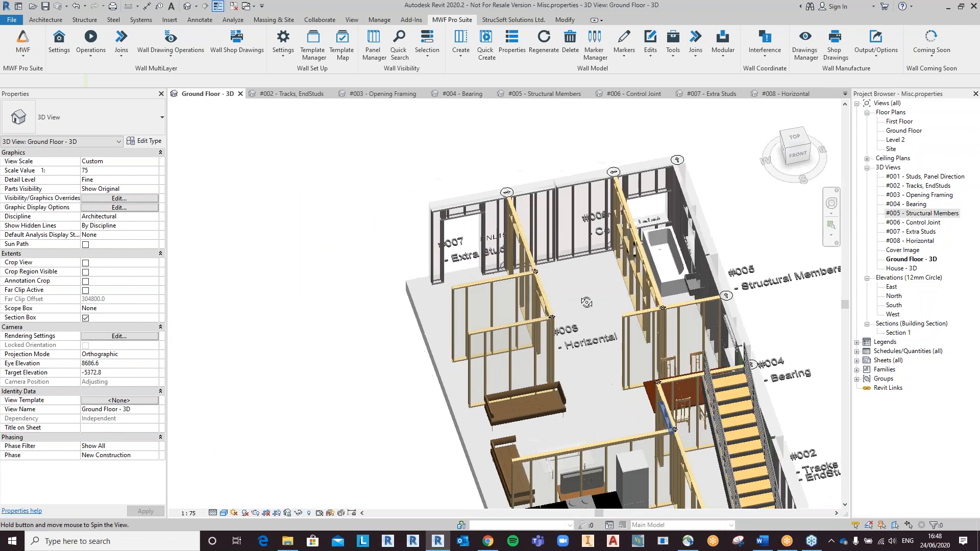
click(480, 308)
click(513, 56)
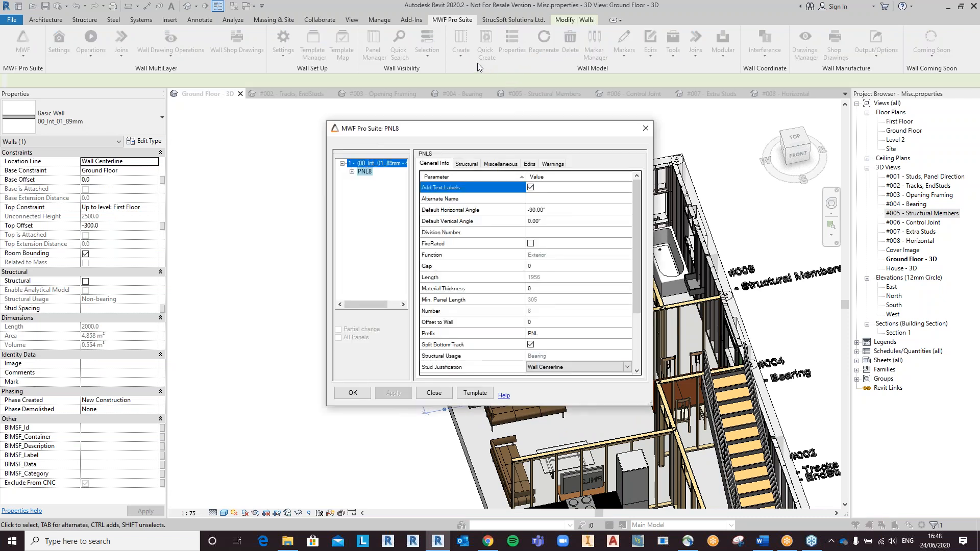
click(501, 163)
click(516, 278)
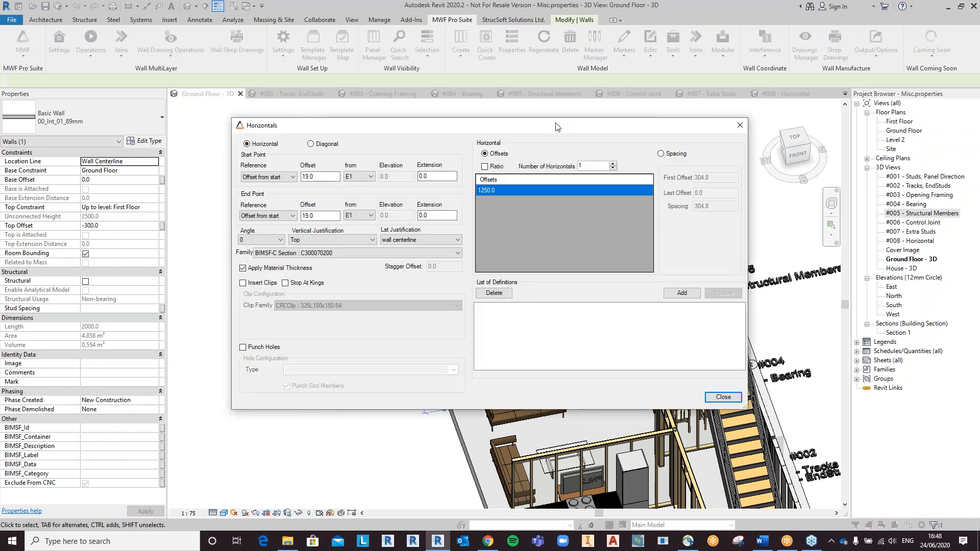
click(739, 125)
click(645, 128)
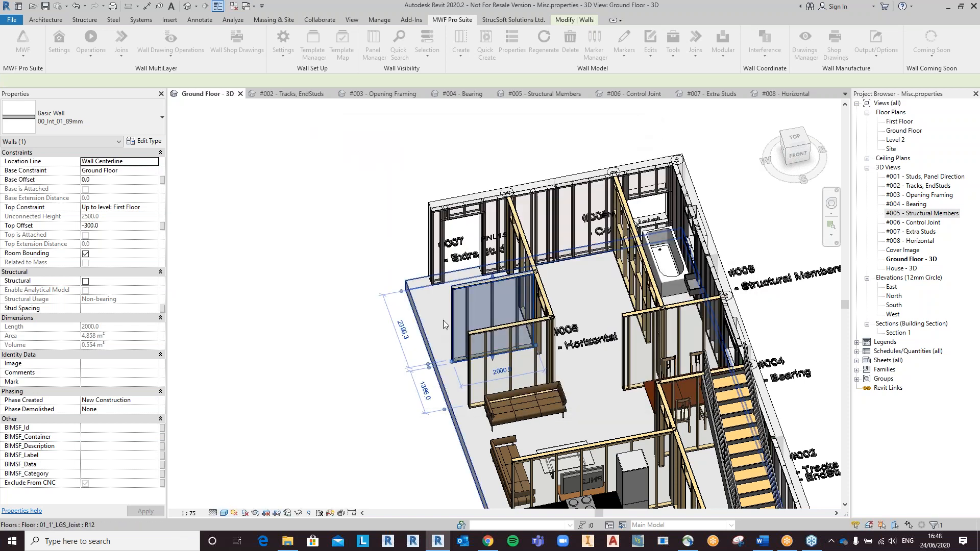
key(Escape)
Open the Horizontals settings of PNL8 and reference the end point from member S2
click(463, 311)
scroll(522, 293, up, 4)
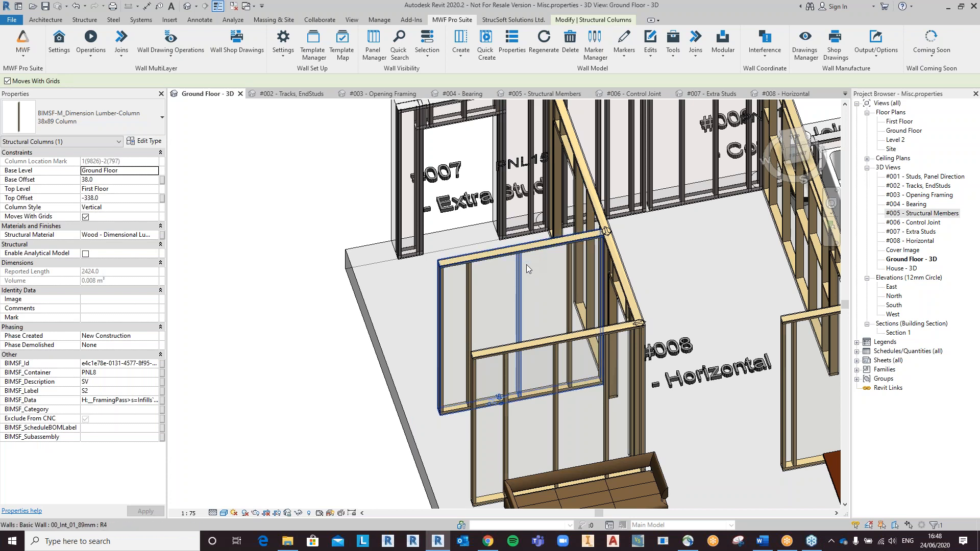
click(509, 50)
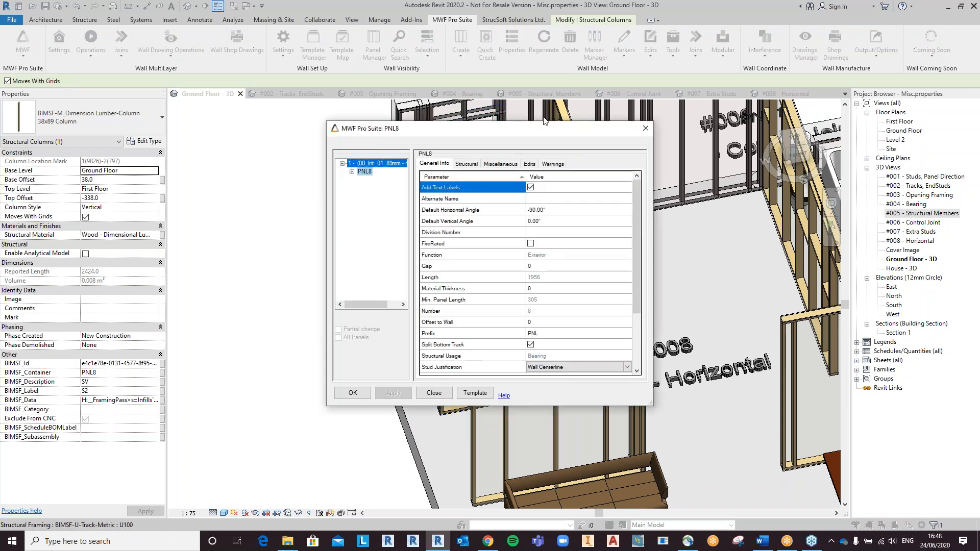
click(500, 163)
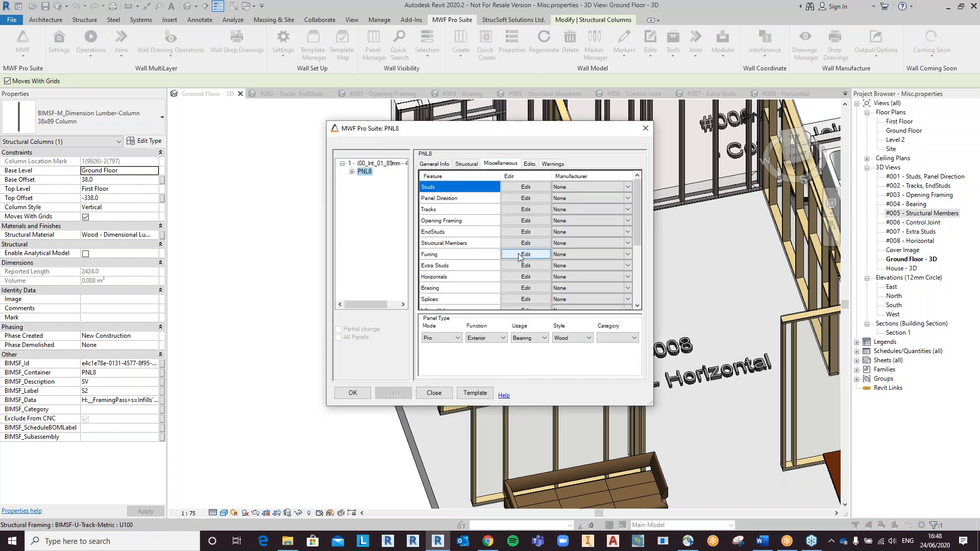
click(518, 276)
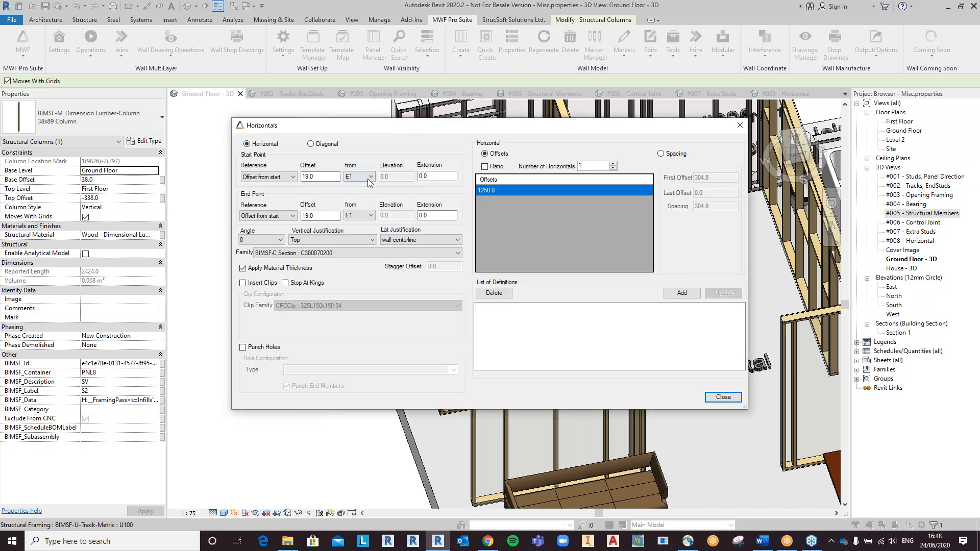
click(368, 215)
click(352, 237)
Add a horizontal definition at offset 1250 using family BIMSF-M_Dimension Lumber : 38x 89 Track with lateral justification set to structural centerline
click(339, 252)
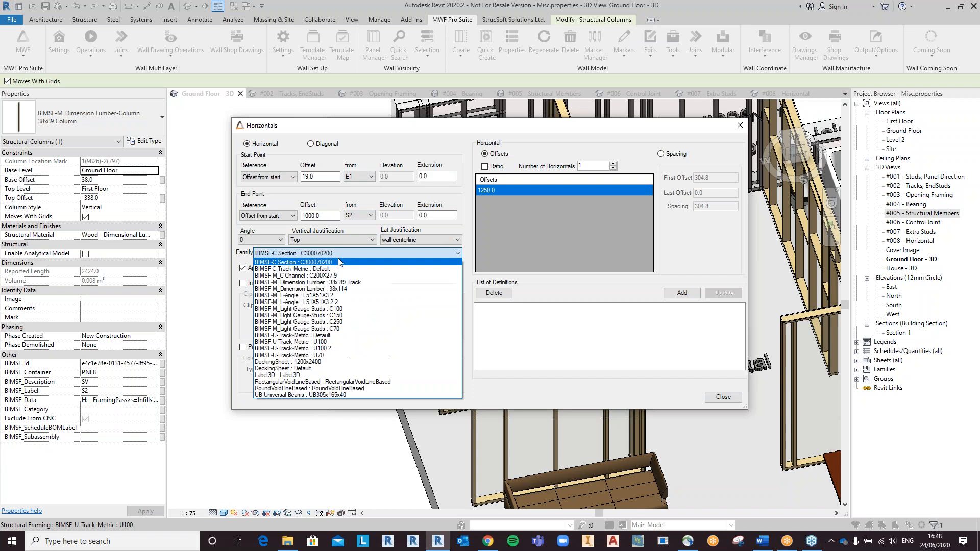
click(347, 282)
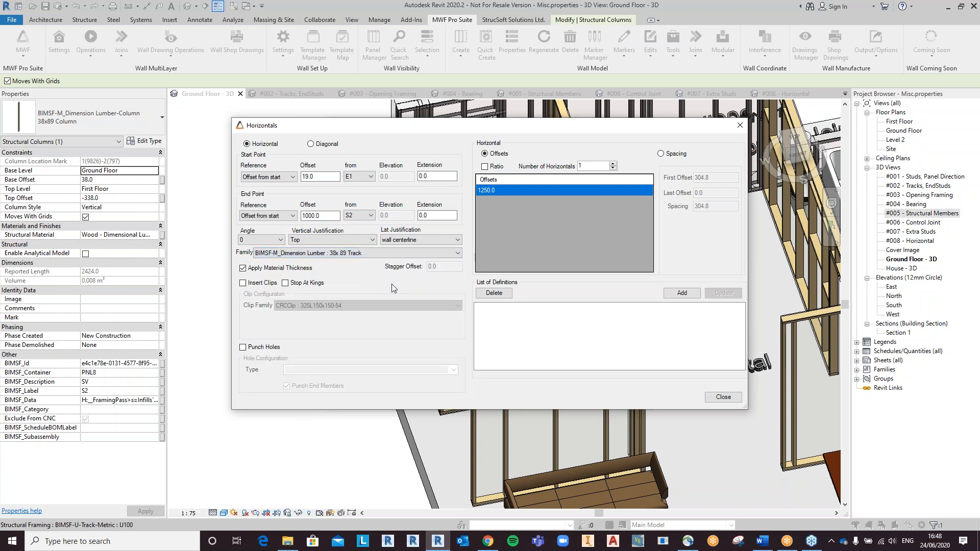
click(438, 239)
click(433, 262)
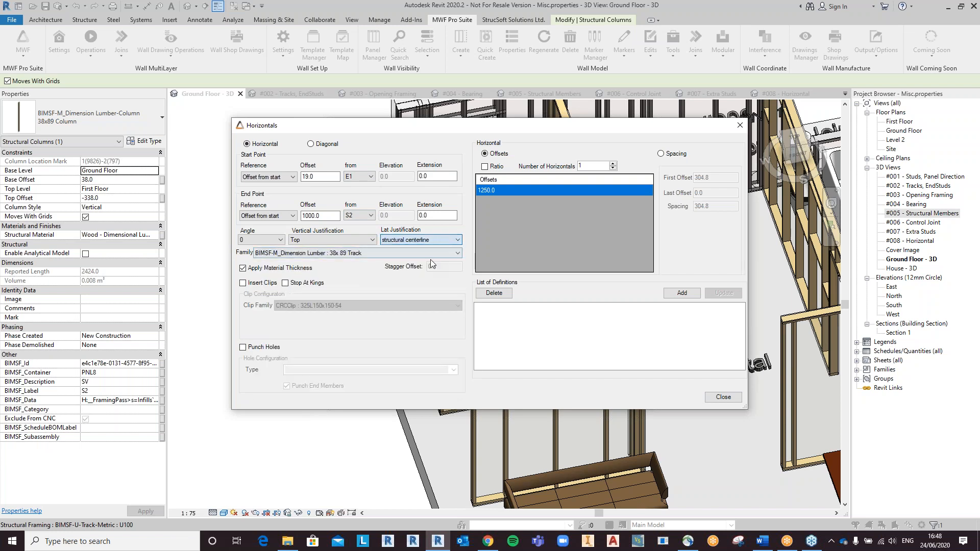
click(680, 302)
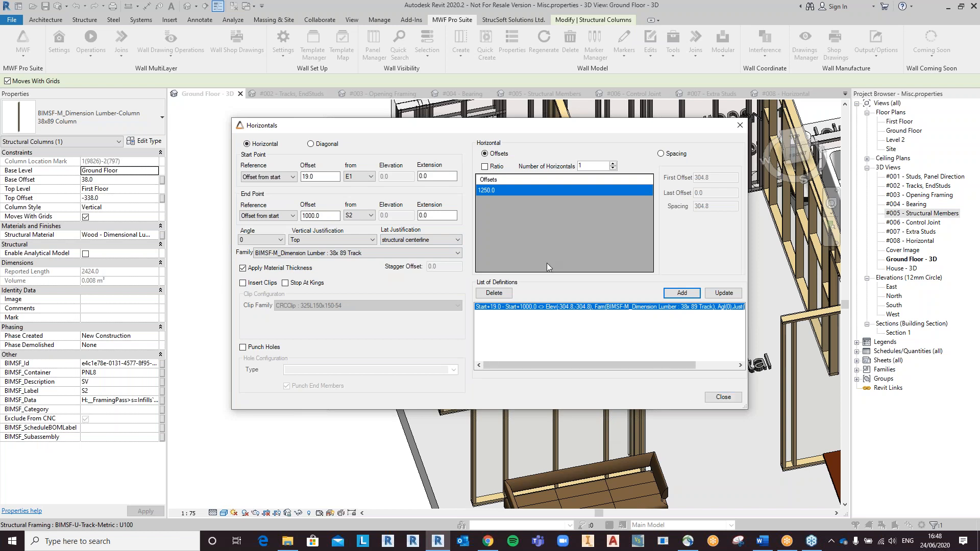
Apply the new horizontal definition to PNL8 and return to the #000 - Cover page sheet
click(720, 397)
click(345, 392)
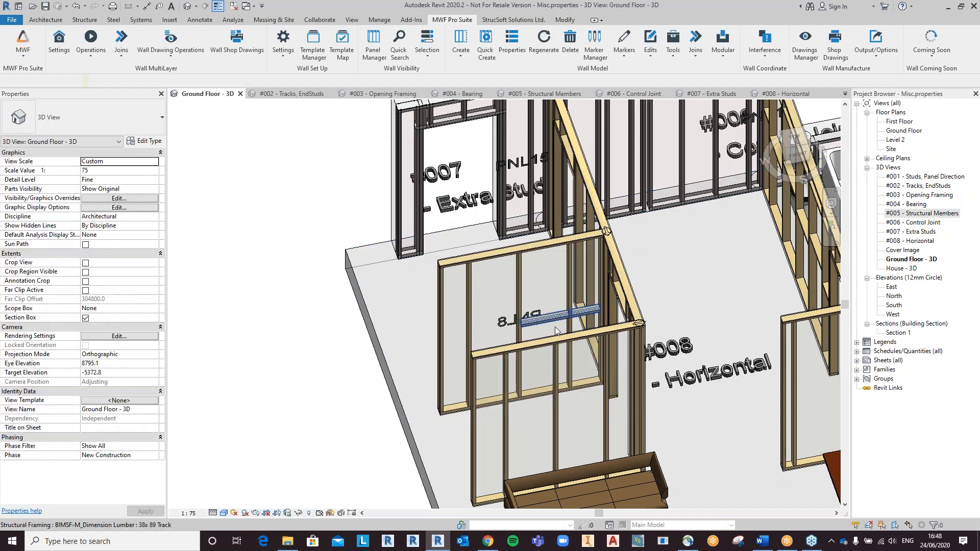
shift+middle_drag(584, 314, 545, 333)
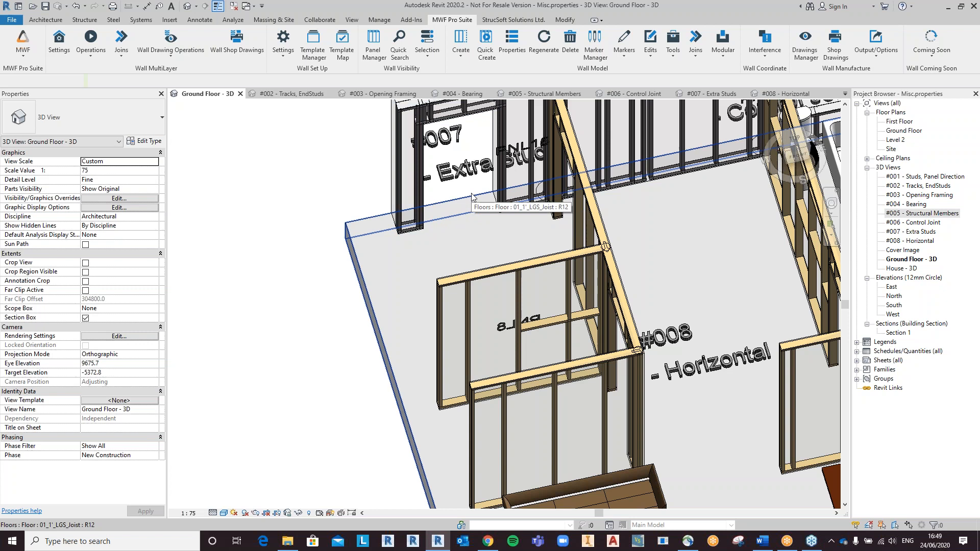
click(845, 94)
click(888, 103)
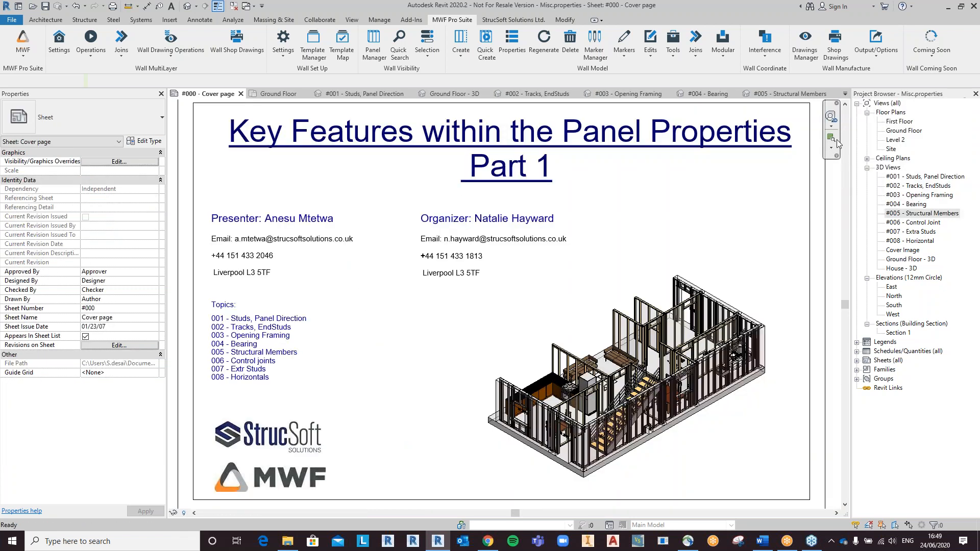